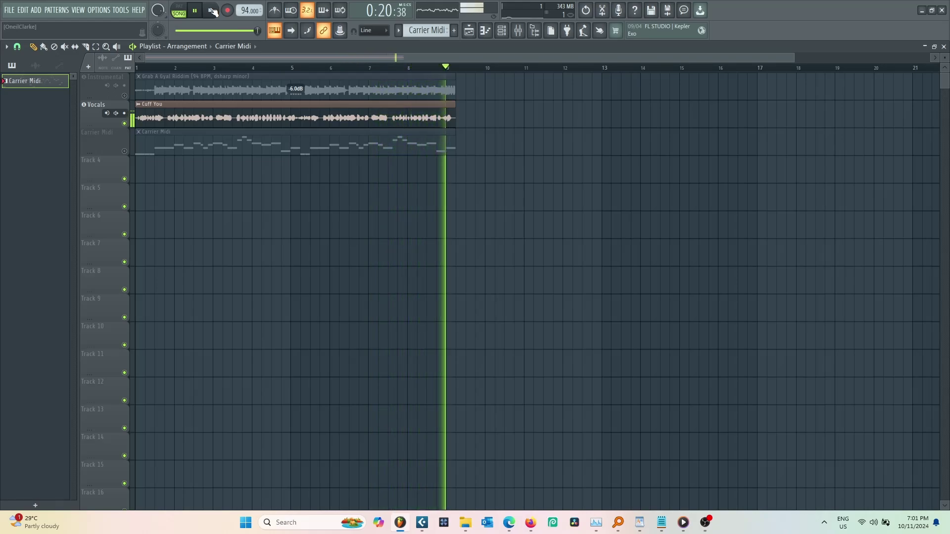
Step: Stop playback, unmute the Carrier Midi track and add a Serum instrument channel
click(212, 11)
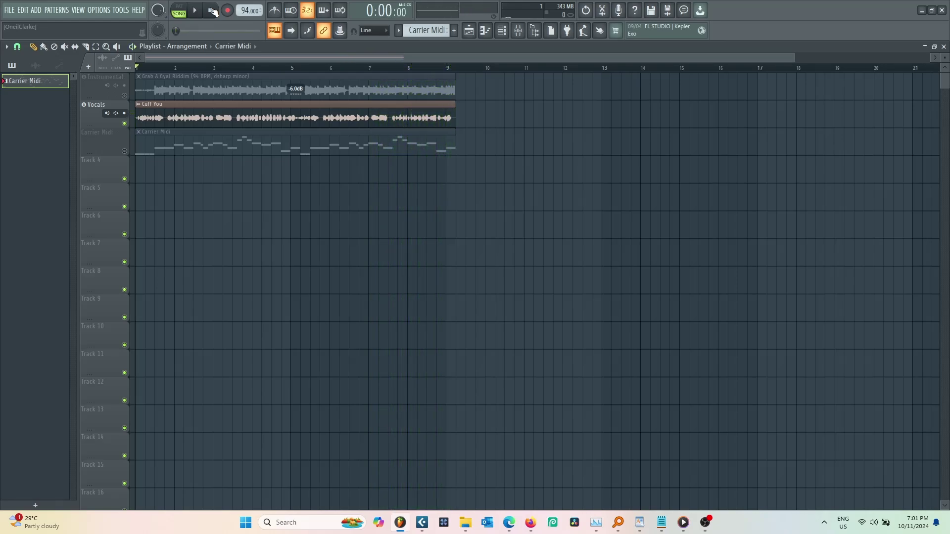
click(125, 152)
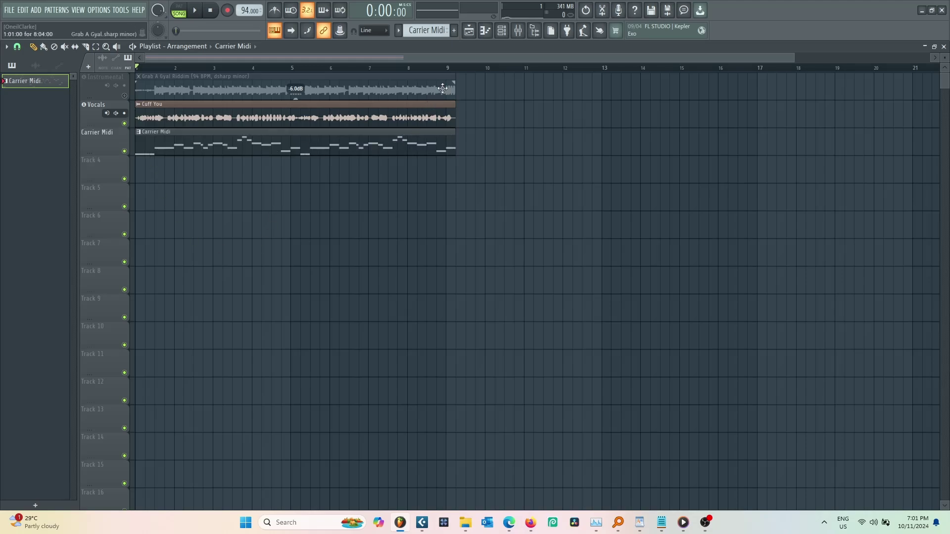
click(502, 32)
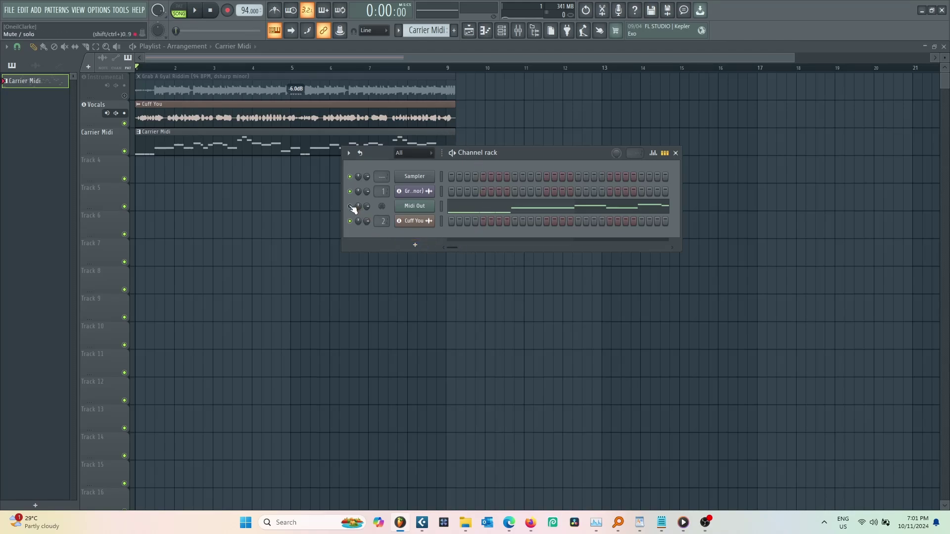
click(418, 245)
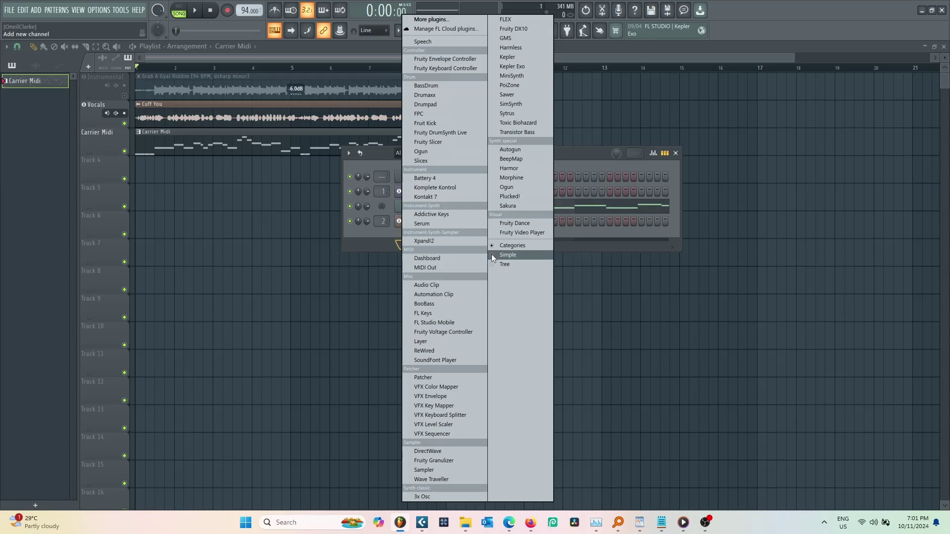
click(432, 223)
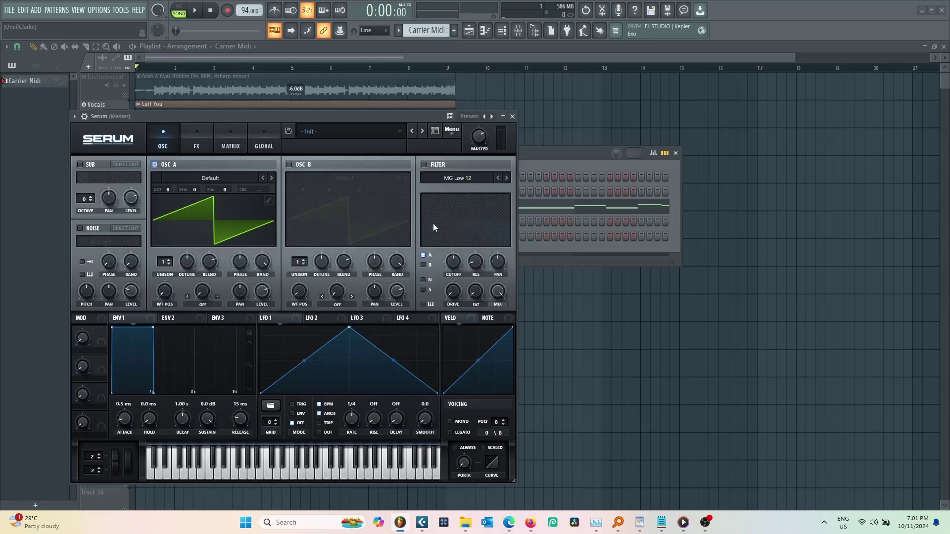
Step: Load the analog Basic Shapes wavetable into Serum's oscillator A and set its wavetable position to 6
click(226, 179)
mouse_move(198, 190)
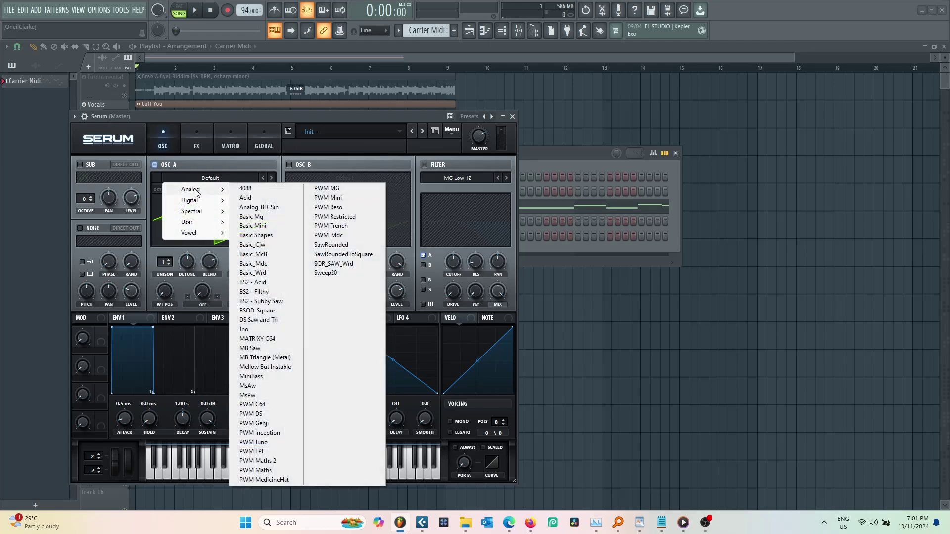
click(261, 236)
drag(170, 290, 158, 194)
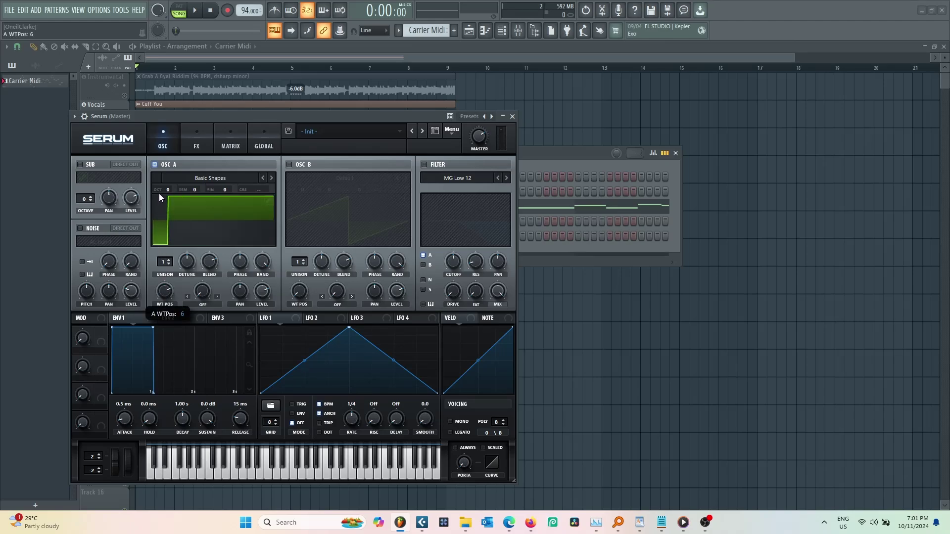
click(513, 117)
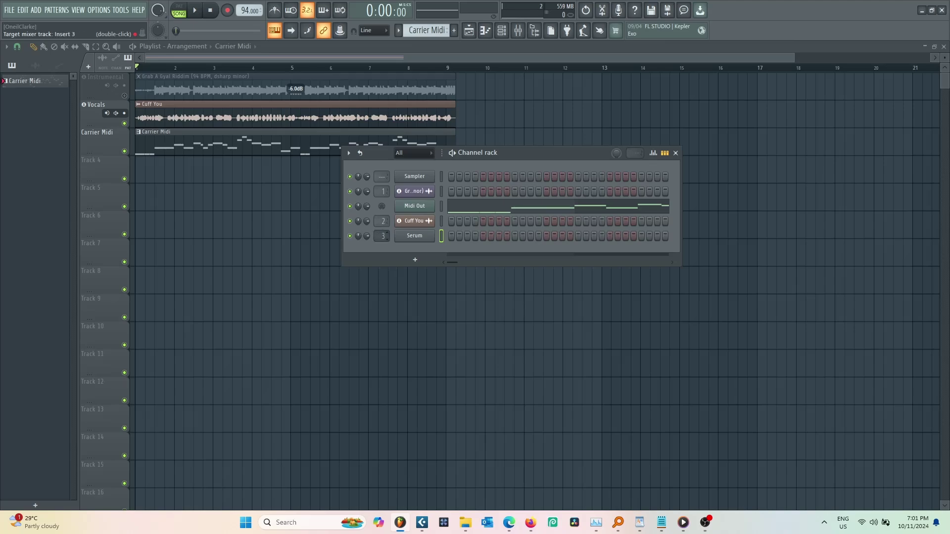
Step: Copy the Midi Out channel's notes and paste them into the Serum channel in the empty Pattern 2
right_click(422, 211)
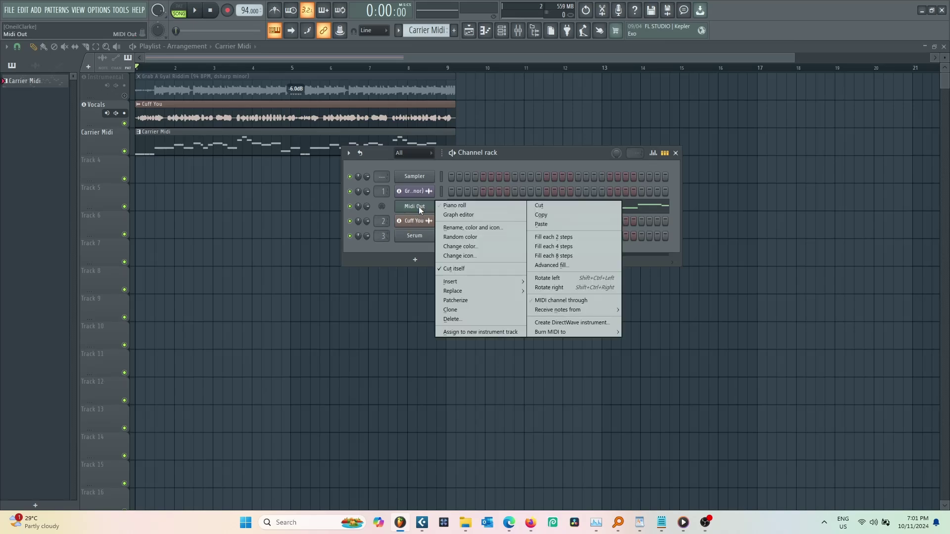
click(537, 212)
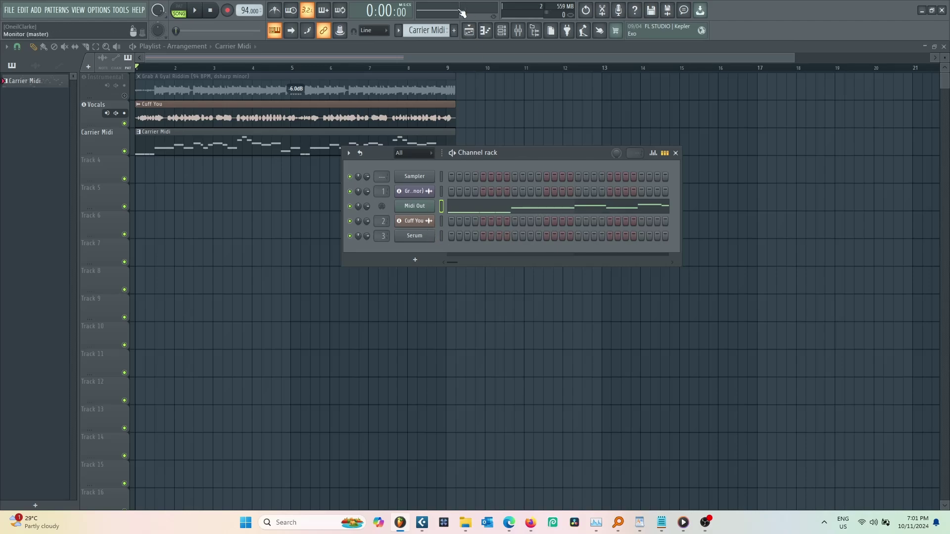
scroll(429, 30, down, 1)
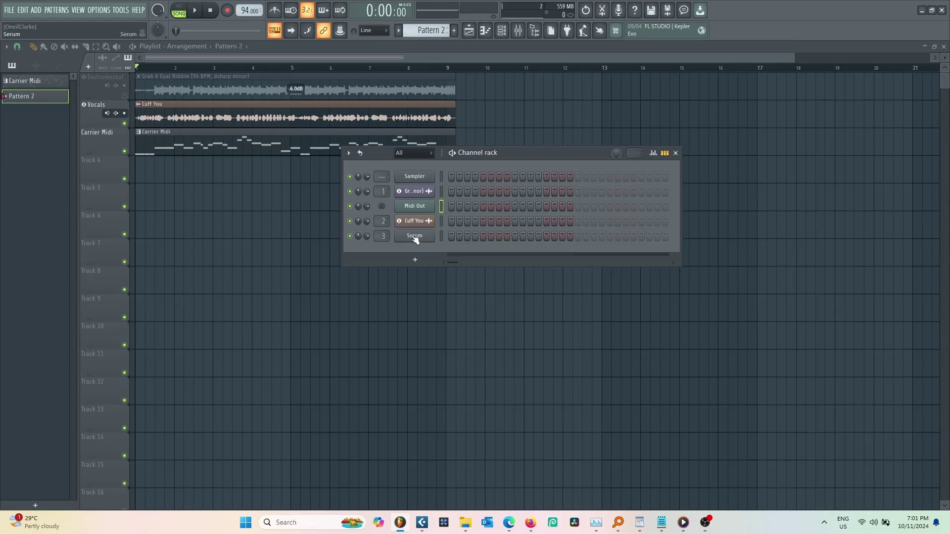
right_click(414, 237)
click(544, 254)
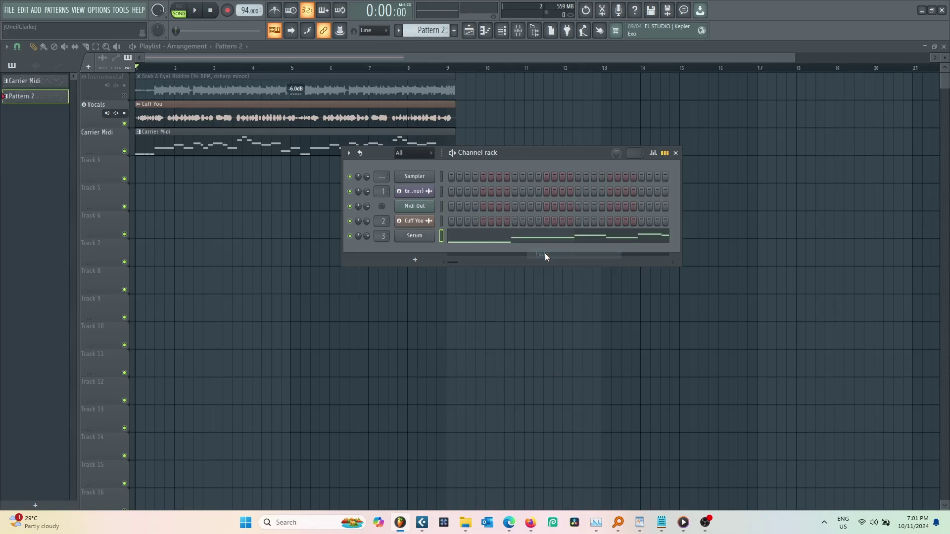
Step: Place a Pattern 2 clip on Track 4 and align its start with bar 1
click(236, 173)
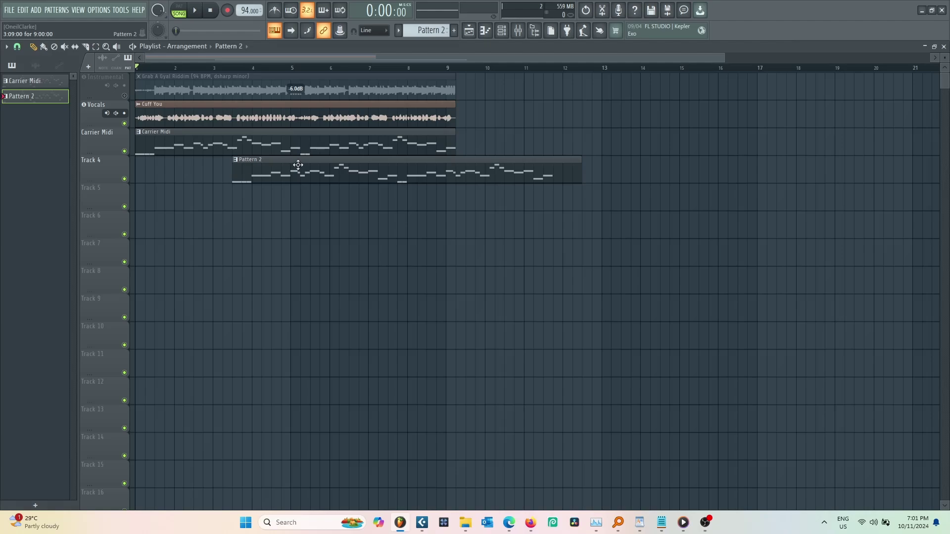
drag(298, 164, 201, 164)
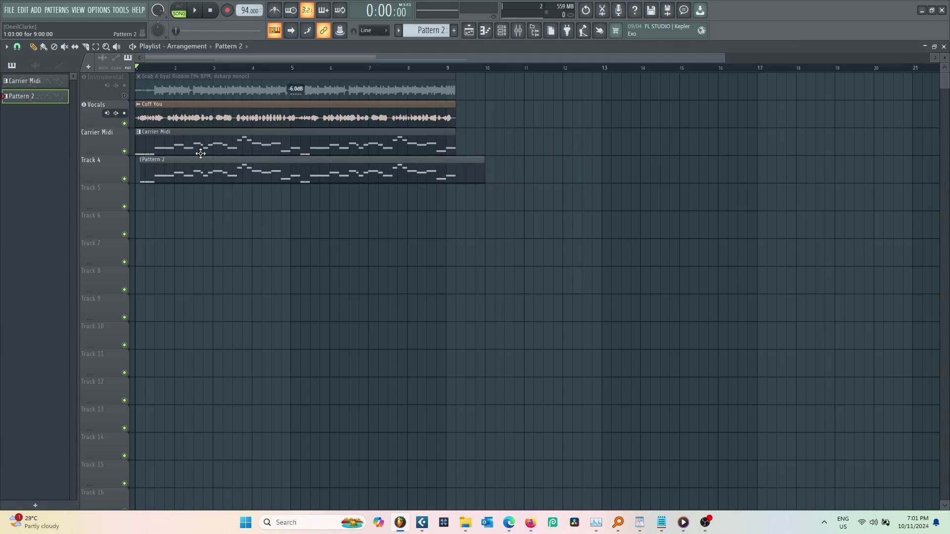
Step: Play the song with the Vocals track muted and shorten the Pattern 2 clip to end with the Carrier Midi clip
click(198, 10)
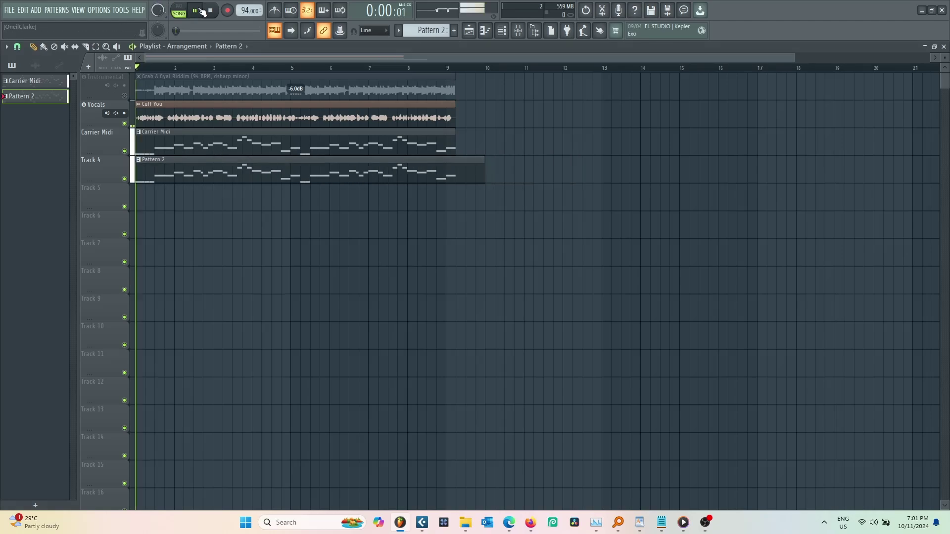
click(125, 124)
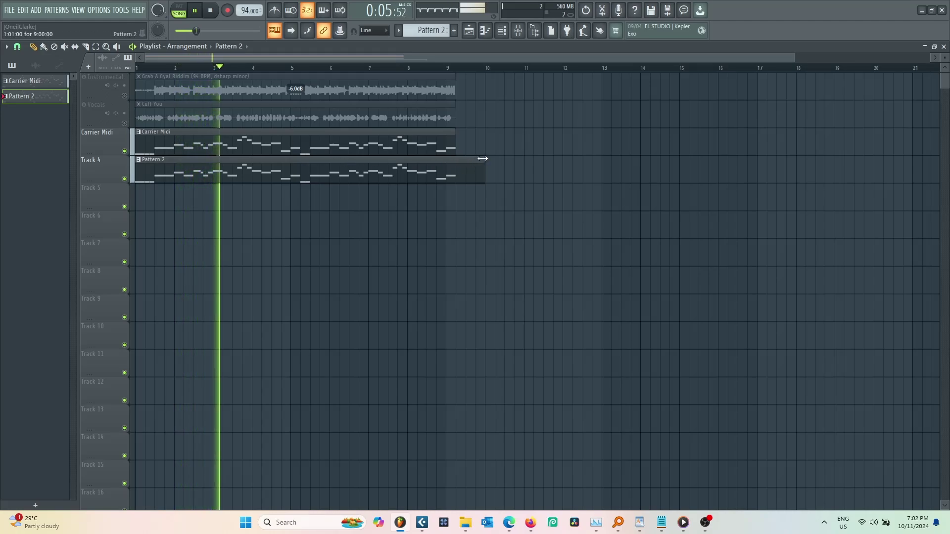
drag(482, 158, 453, 156)
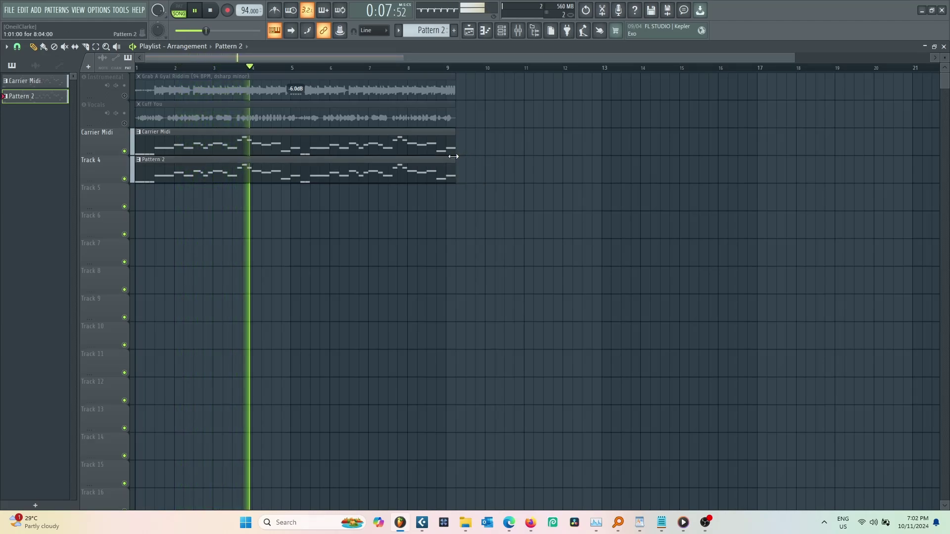
Step: Enable Mono and Legato in Serum and set Envelope 1's attack to 1.5 ms and release to 24 ms
click(501, 30)
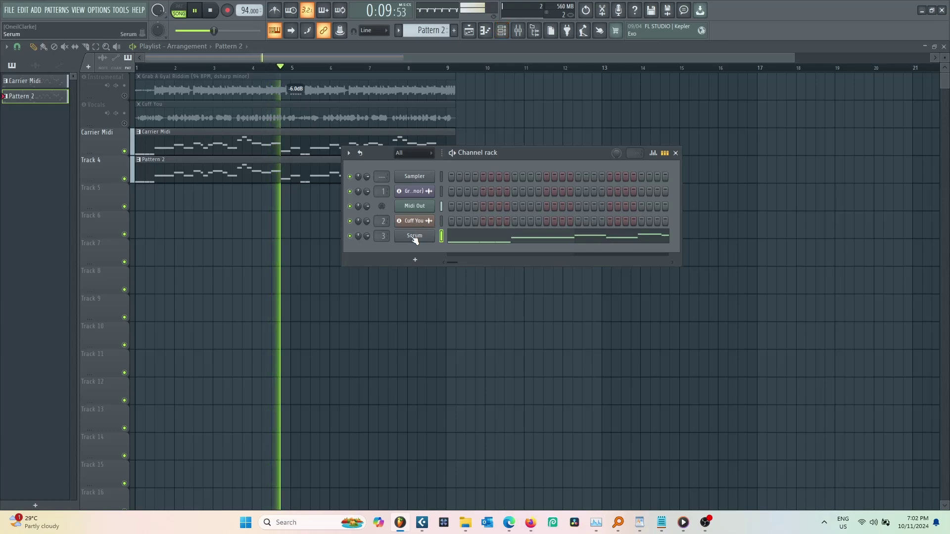
click(414, 236)
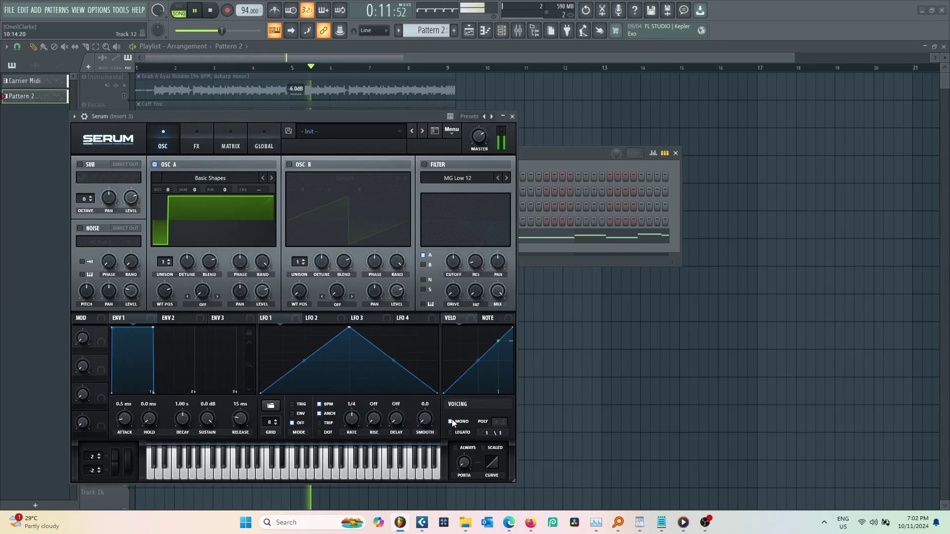
click(451, 434)
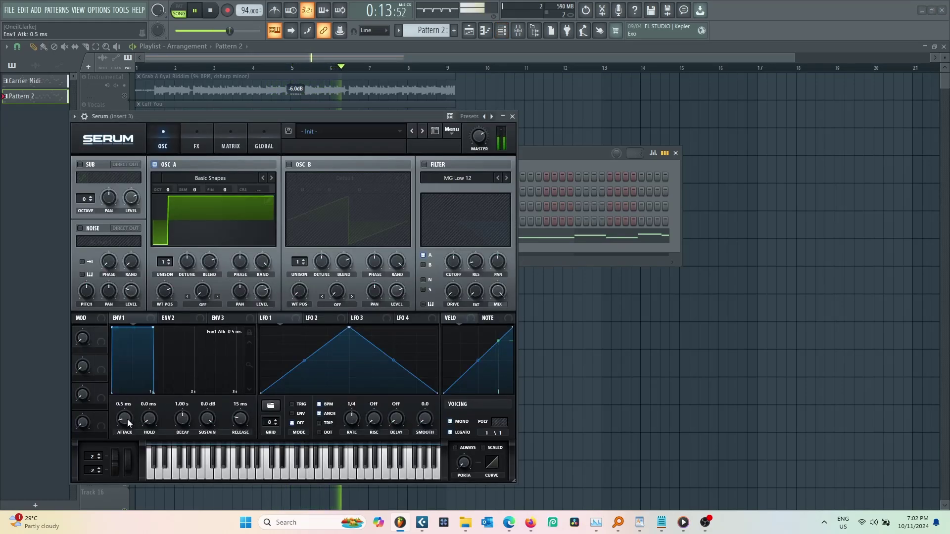
drag(238, 420, 238, 419)
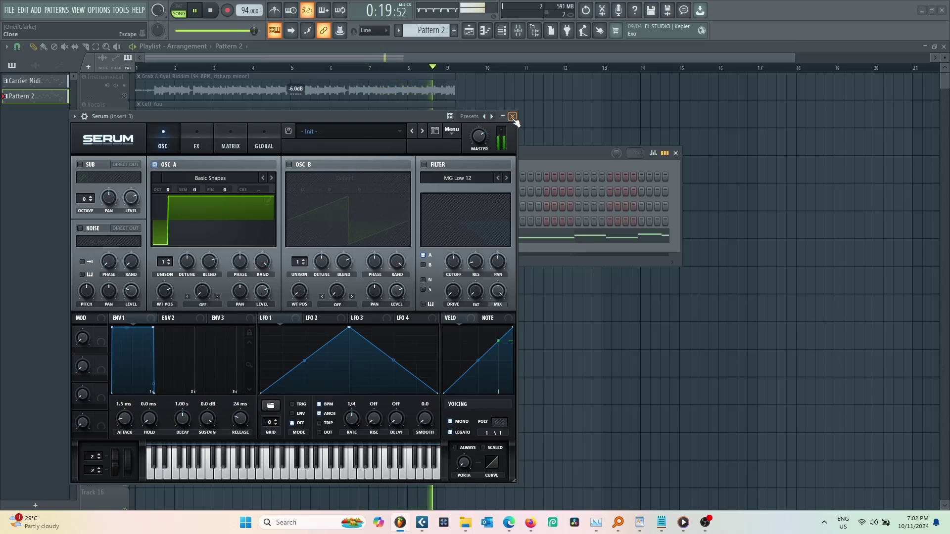
key(space)
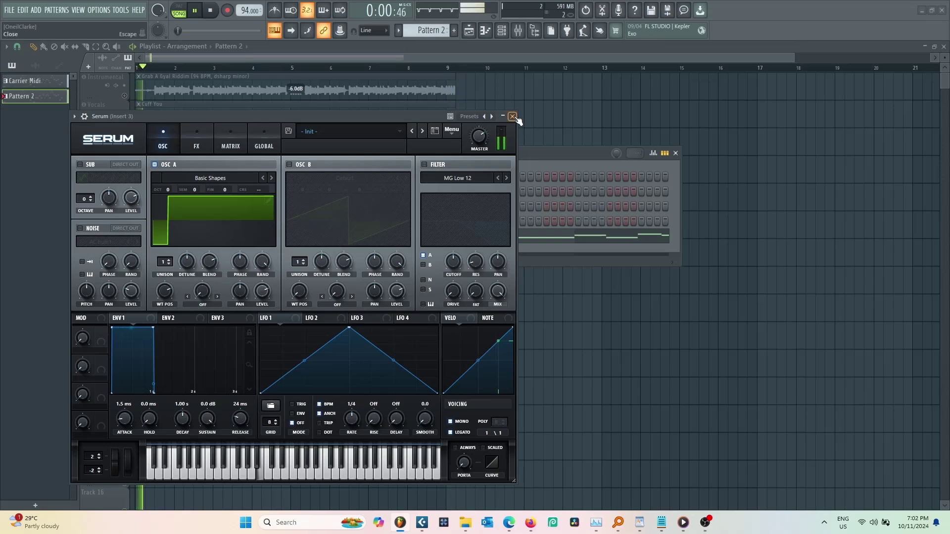
click(512, 116)
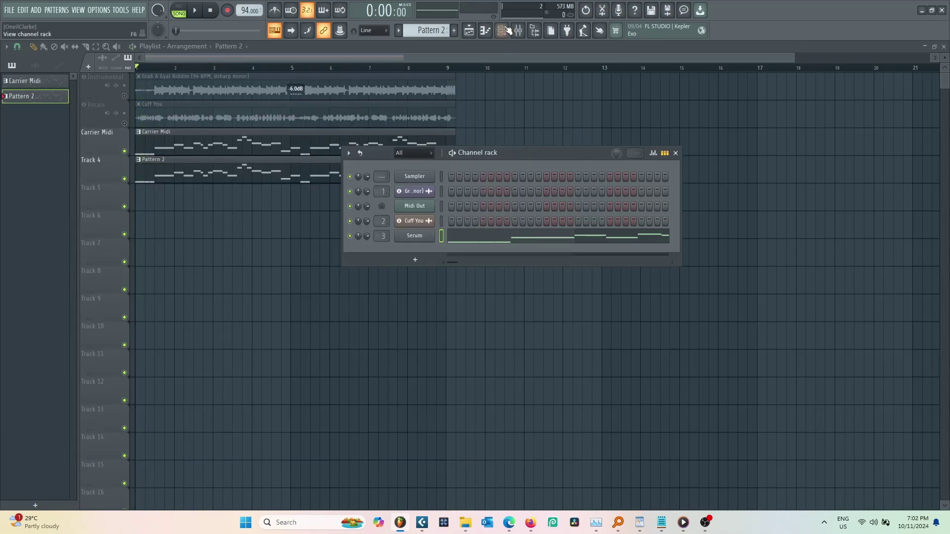
Step: Unmute the Vocals track and briefly play the song in the mixer to check the Vocals and Serum signals
click(126, 128)
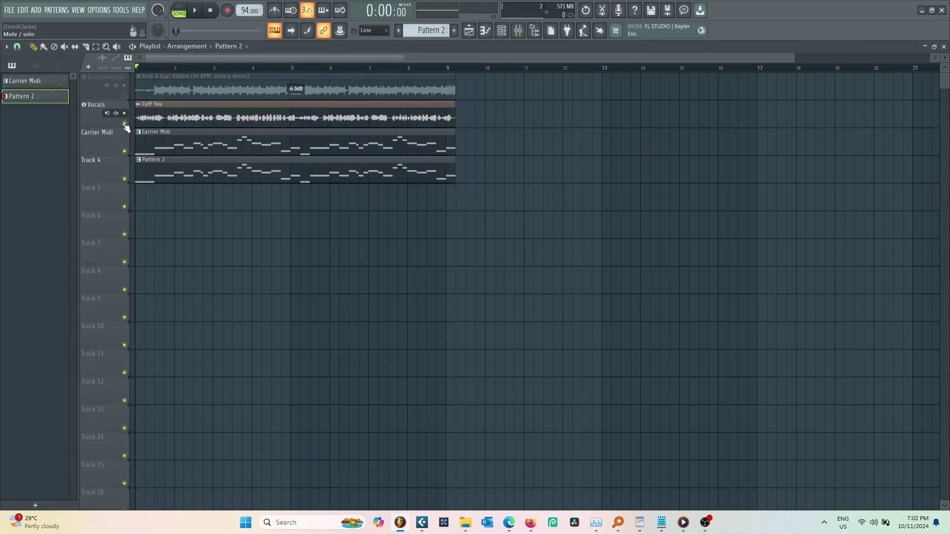
click(517, 30)
key(space)
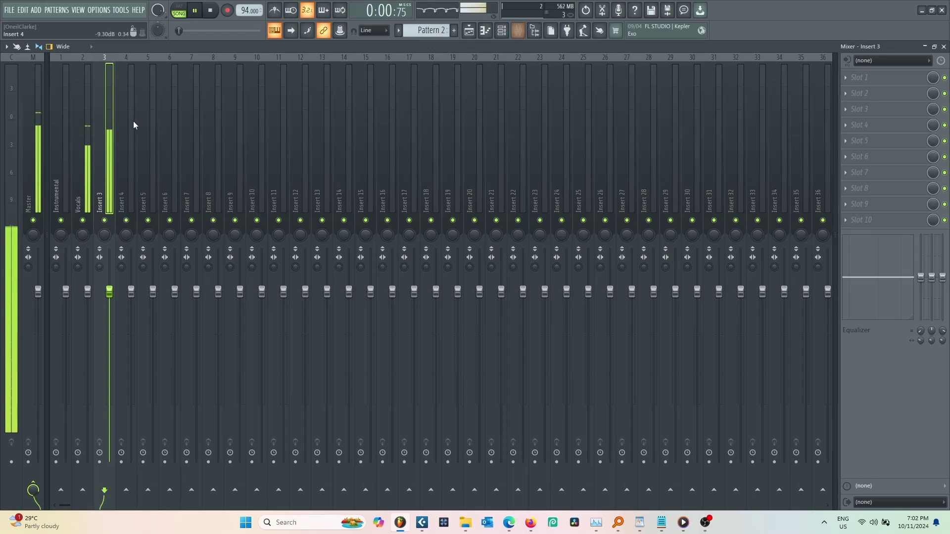
click(81, 161)
key(space)
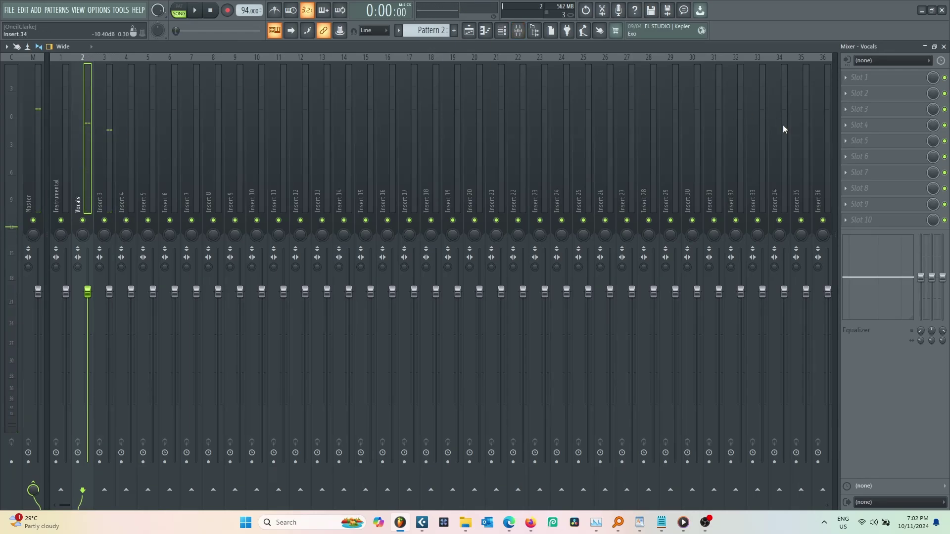
Step: Insert Vocodex in the first effect slot of the Vocals mixer track and move its window clear of the track
click(856, 78)
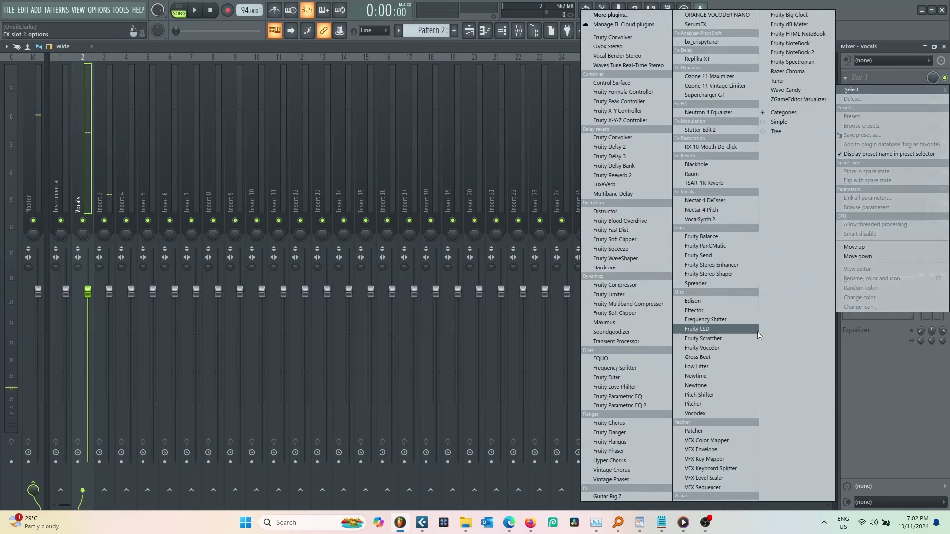
click(697, 414)
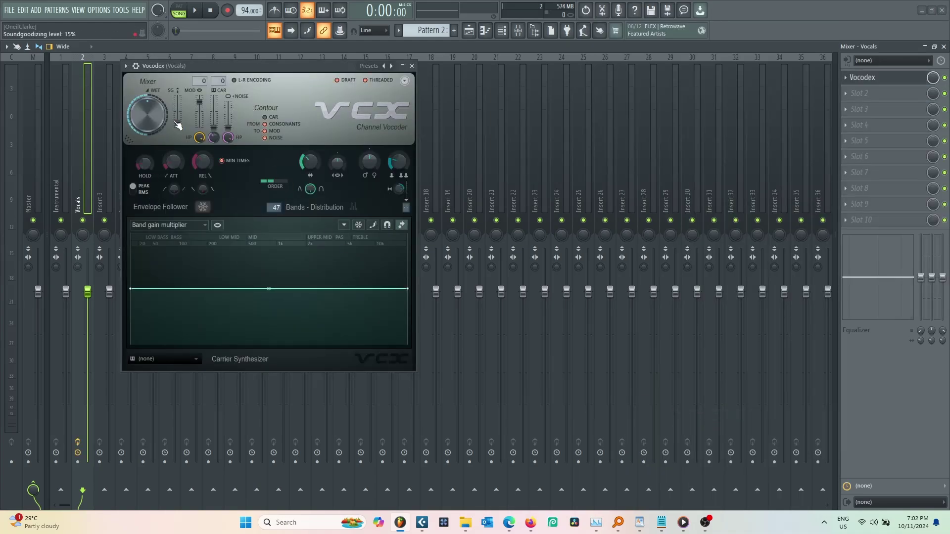
drag(209, 64, 451, 45)
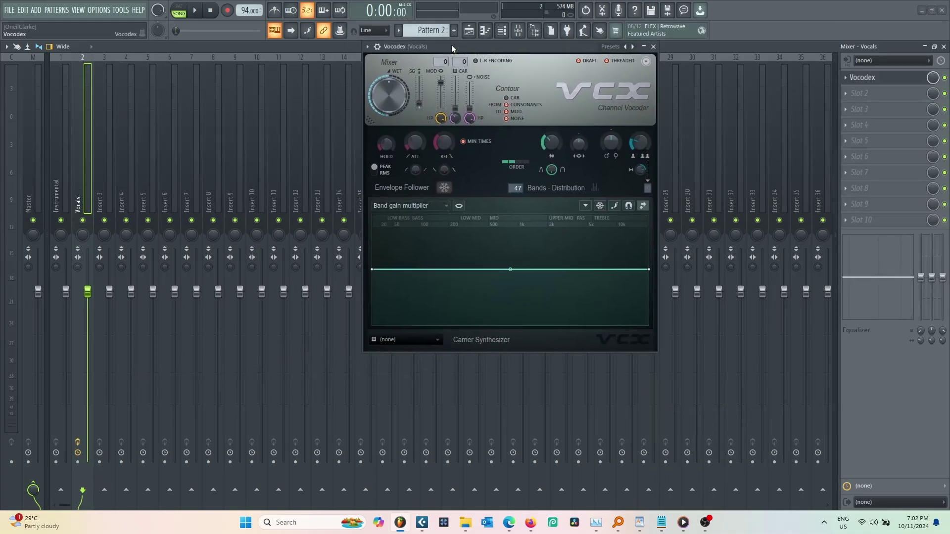
Step: Route mixer Insert 3 as a sidechain to the Vocals track only
click(102, 173)
right_click(84, 489)
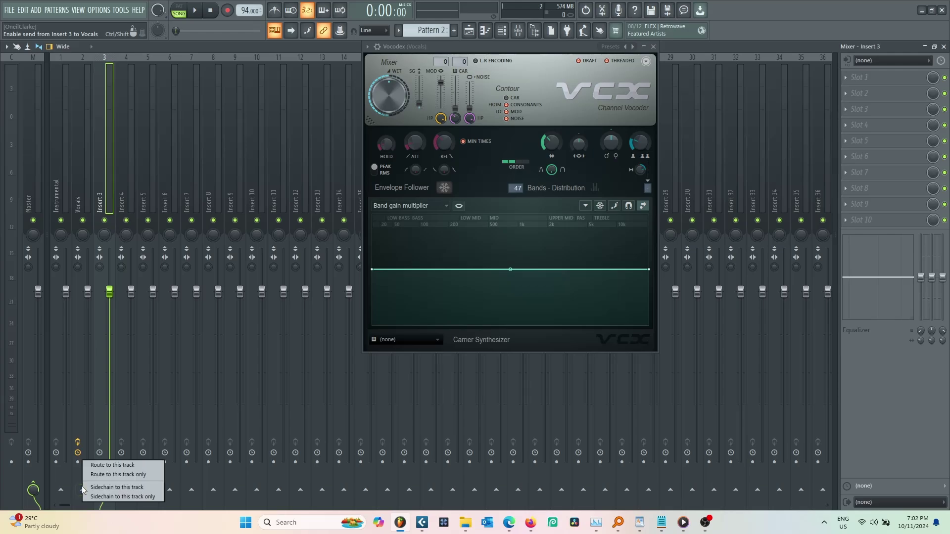
click(124, 490)
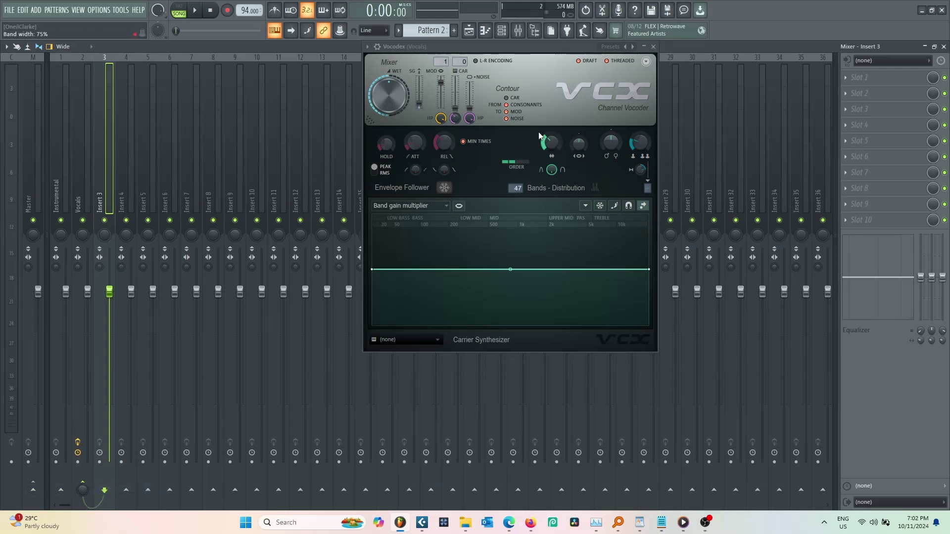
Step: Configure Vocodex with modulator input 0, carrier input 1, Draft off and filter order 4 during playback
drag(442, 63, 442, 69)
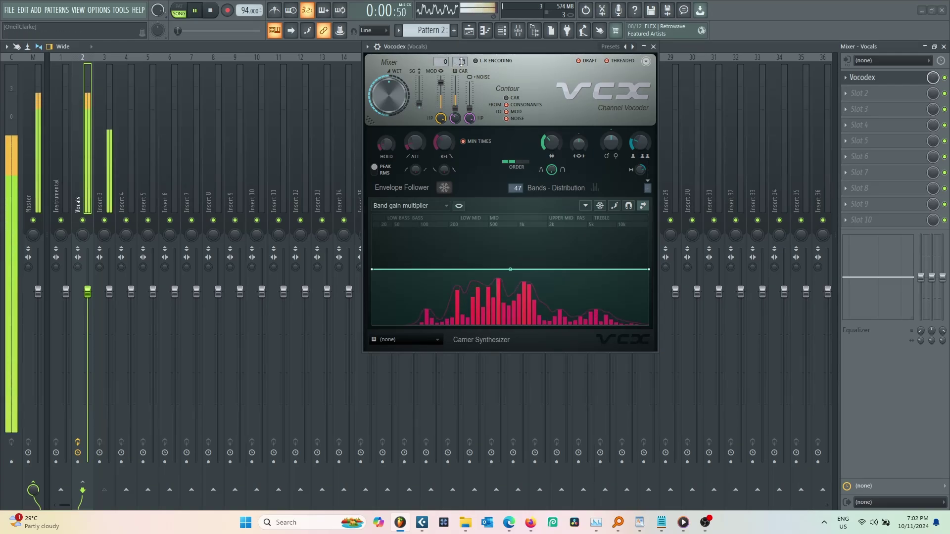
drag(484, 47, 315, 52)
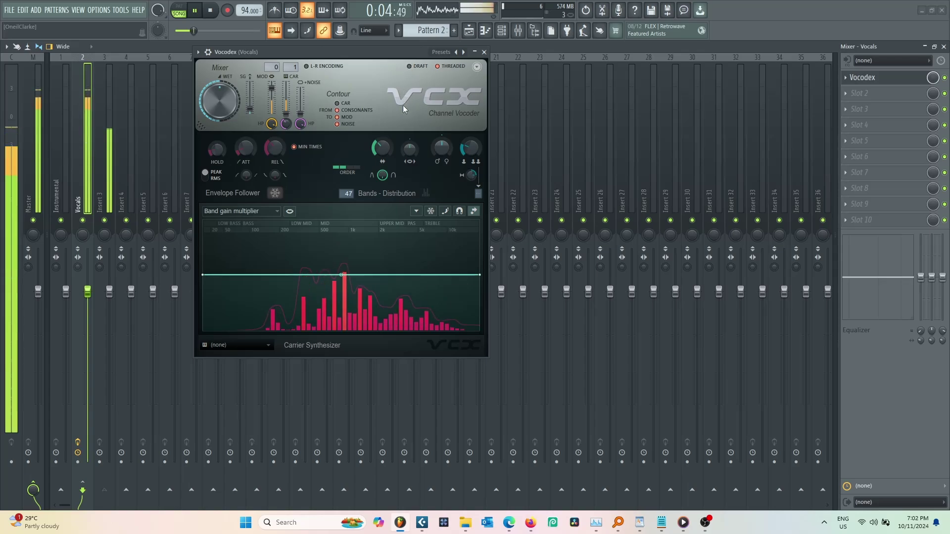
scroll(359, 171, up, 2)
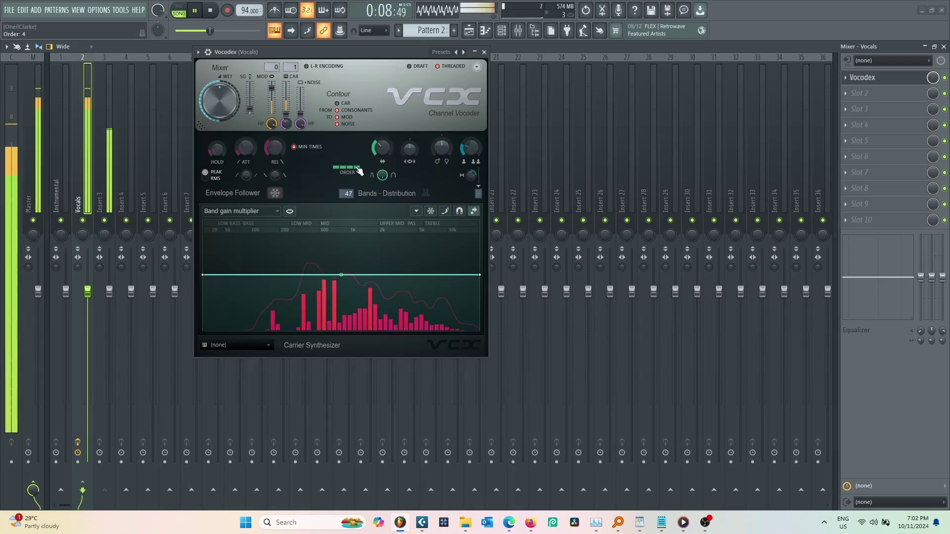
Step: Add low-end points to Vocodex's band gain multiplier curve and pull it down to about -15 dB below roughly 109 Hz
right_click(238, 275)
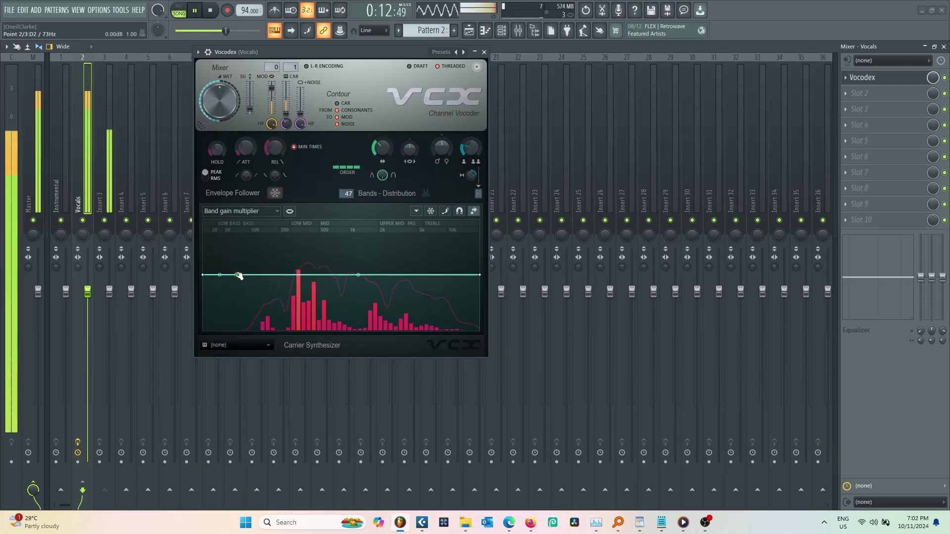
right_click(229, 275)
drag(229, 275, 201, 305)
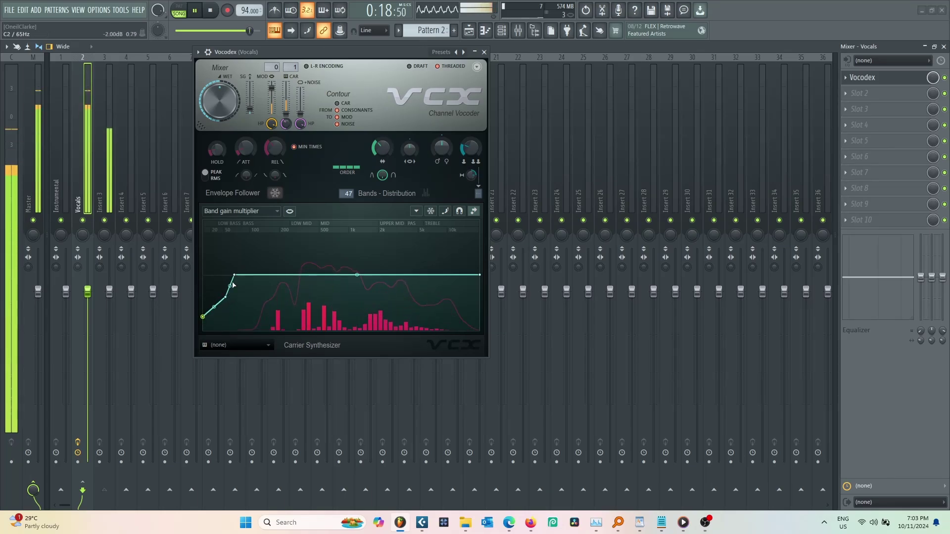
drag(238, 275, 255, 316)
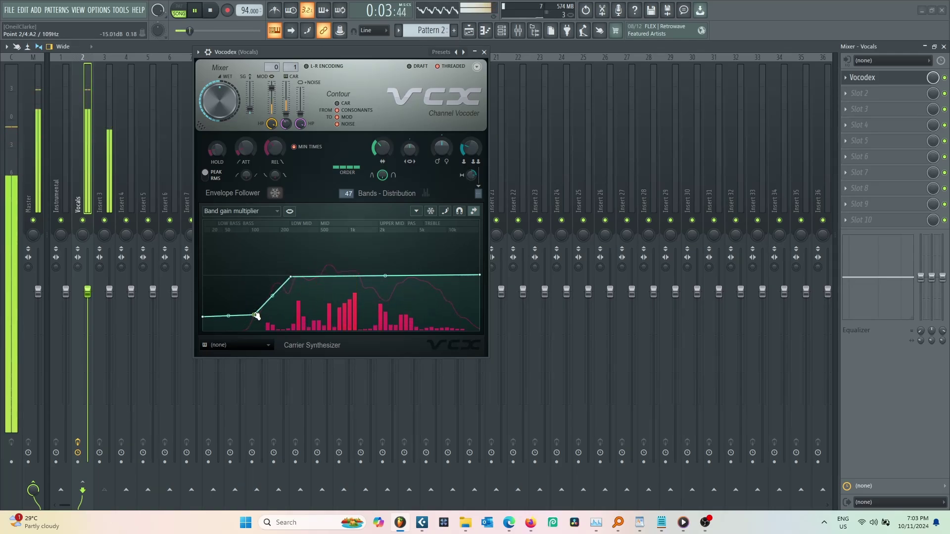
Step: Add points that dip the treble of the band gain curve, smooth its low-end rise into a curve and close Vocodex
right_click(423, 280)
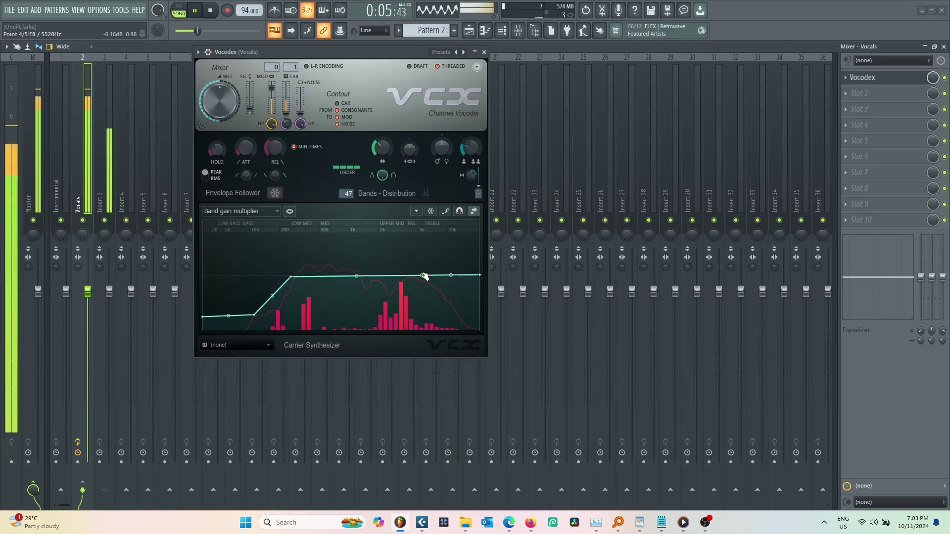
right_click(401, 275)
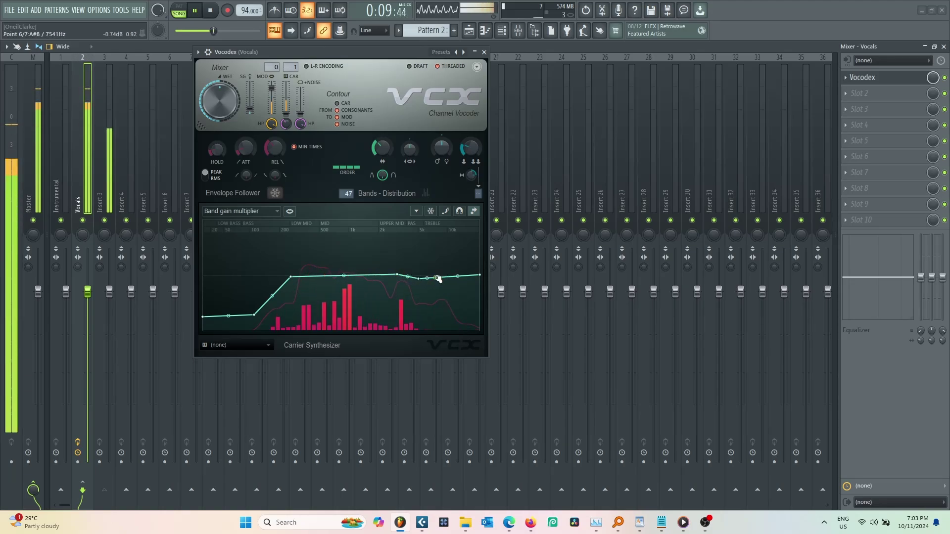
right_click(441, 296)
drag(441, 296, 412, 294)
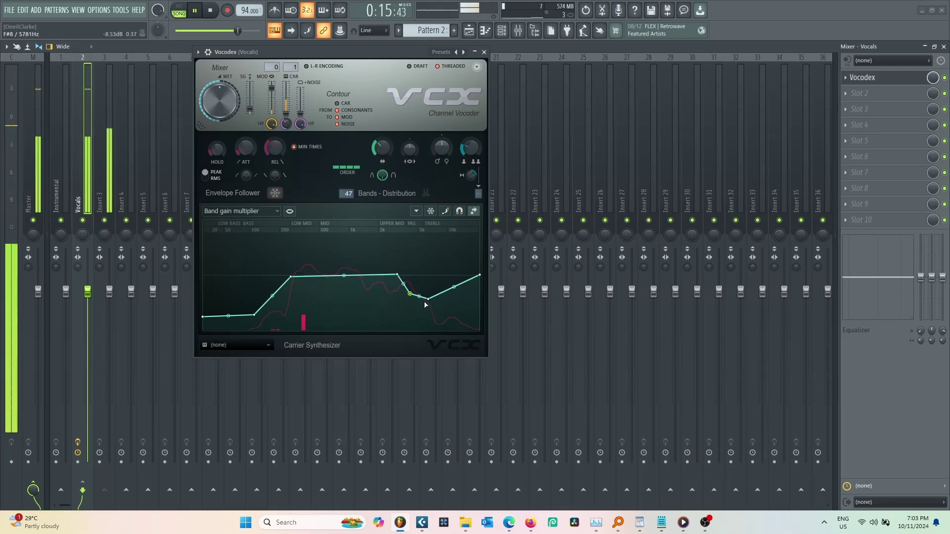
drag(435, 299, 443, 305)
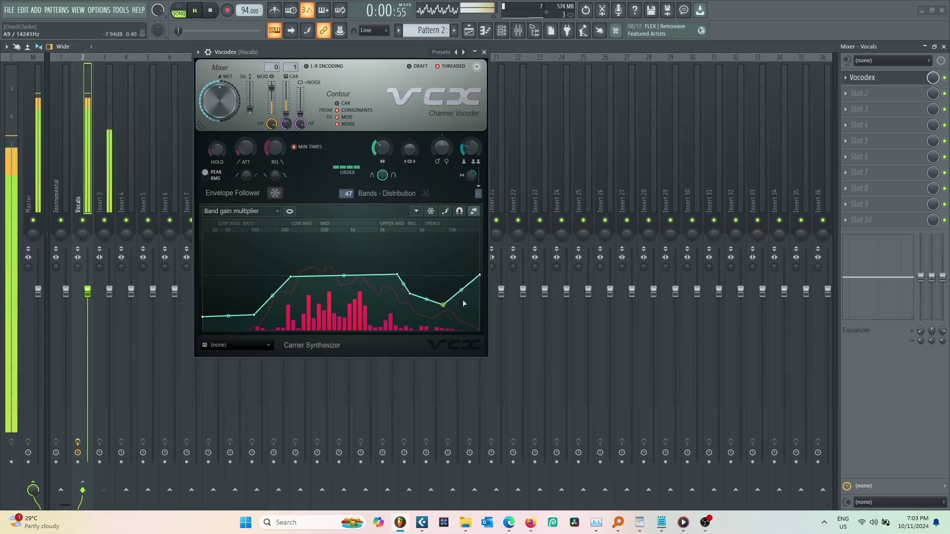
drag(273, 293, 298, 281)
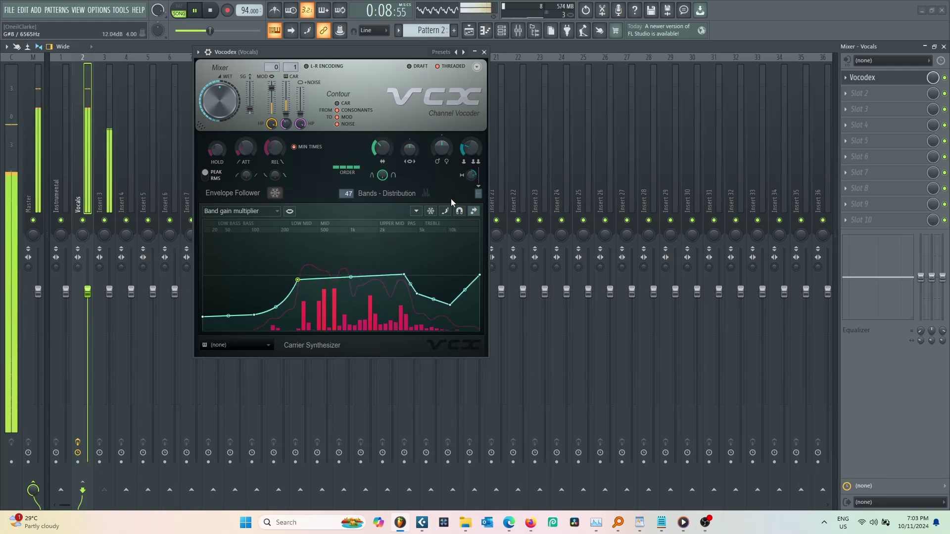
click(485, 53)
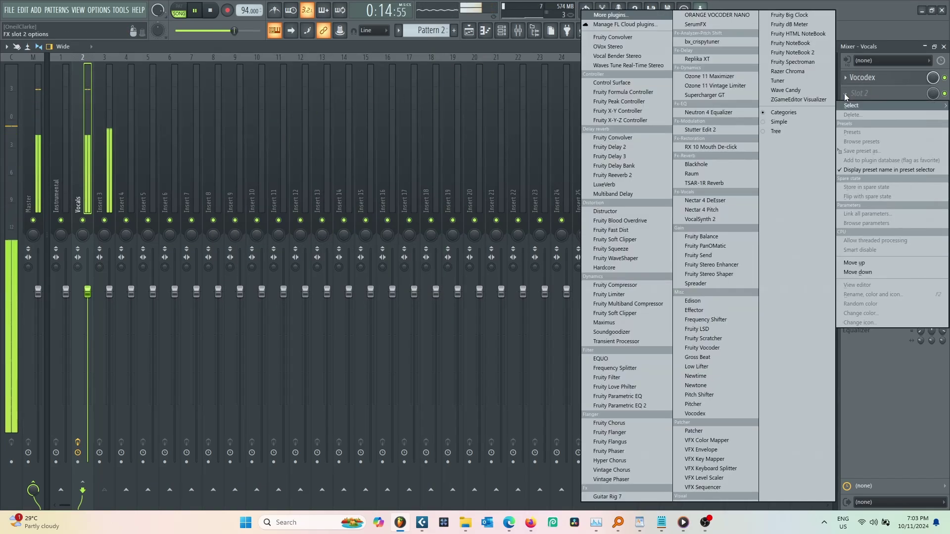
Step: Insert Supercharger GT in the second effect slot of the Vocals track, with a lowered input trim and compression at 3.05
click(845, 94)
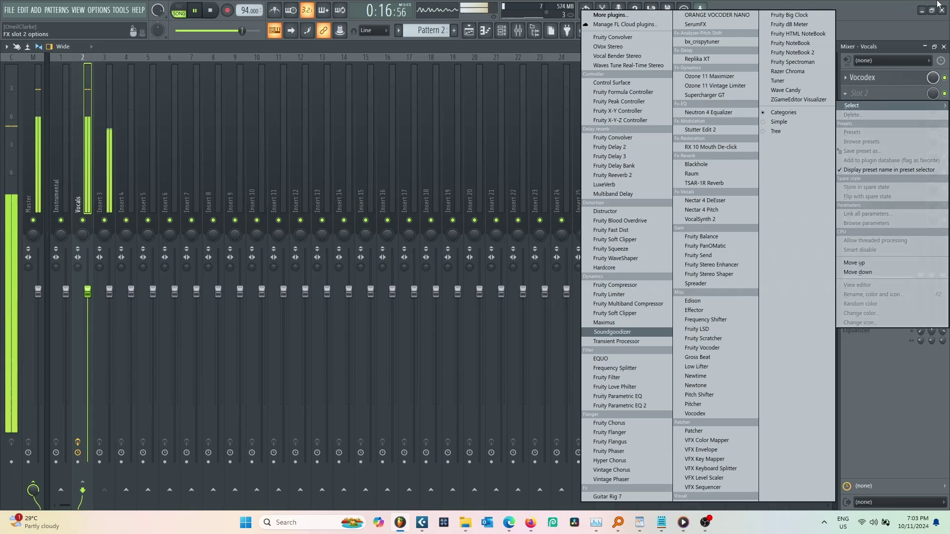
click(713, 94)
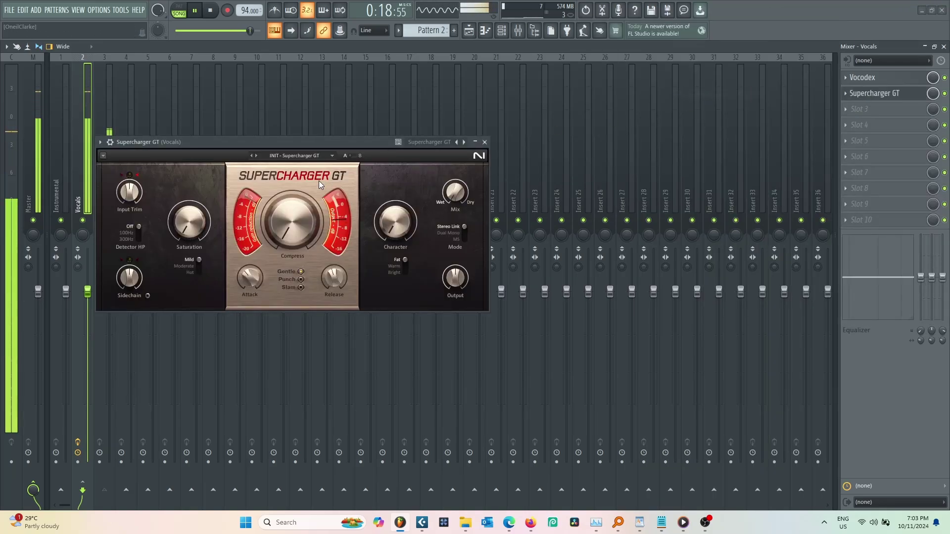
drag(128, 191, 129, 216)
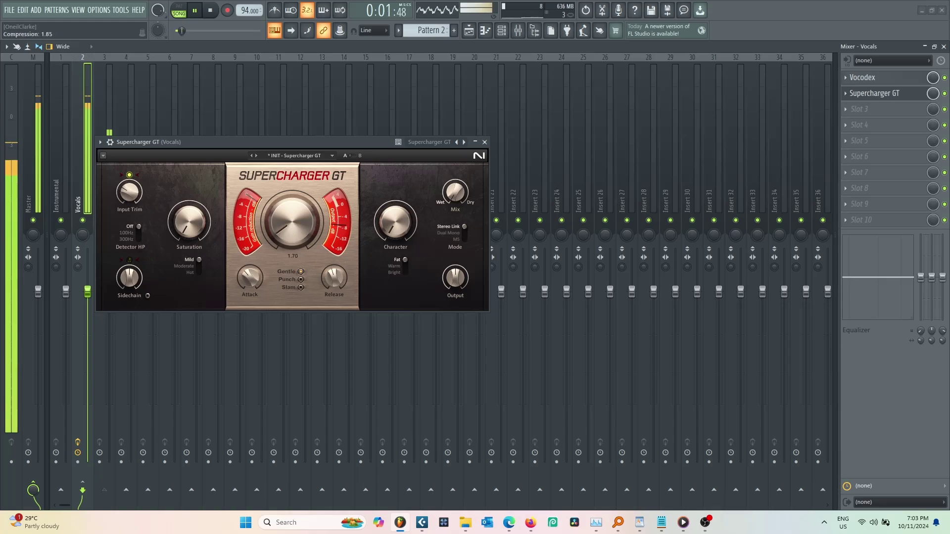
drag(292, 220, 291, 209)
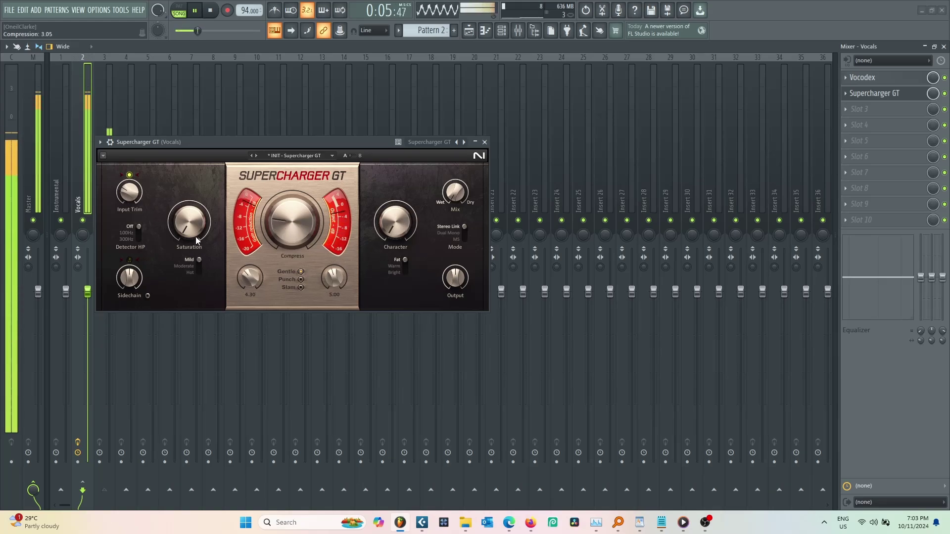
Step: Set Supercharger GT's saturation to 2.50, switch its character mode to Bright and raise the character amount
drag(189, 222, 189, 213)
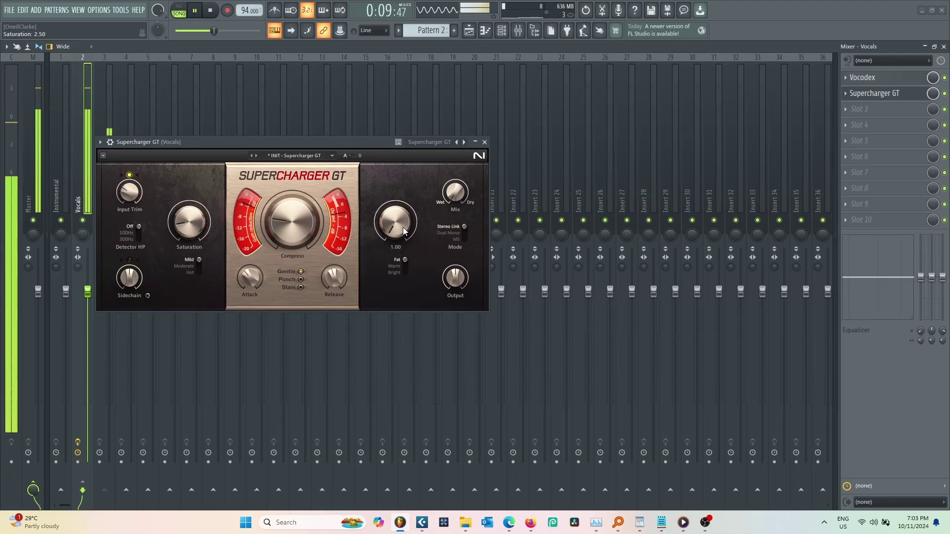
drag(403, 227, 403, 217)
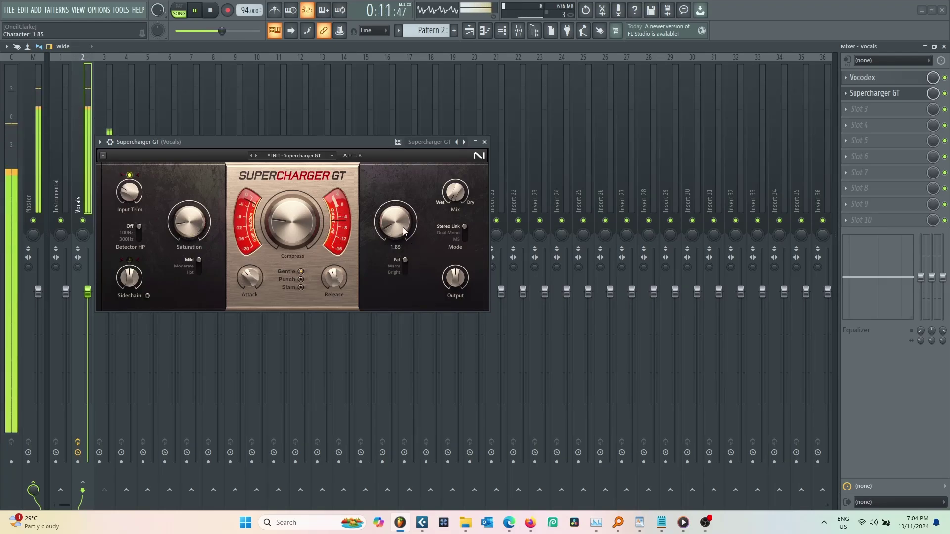
click(404, 273)
drag(395, 221, 395, 211)
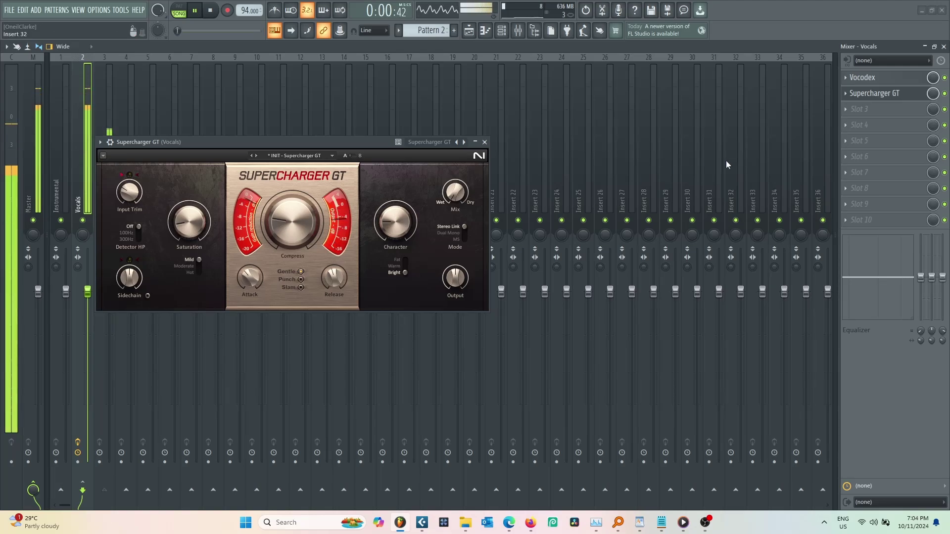
Step: Insert Neutron 4 Equalizer in the third slot, with a -10.5 dB low shelf at 484 Hz and a -4.5 dB high shelf at 6482 Hz
click(851, 108)
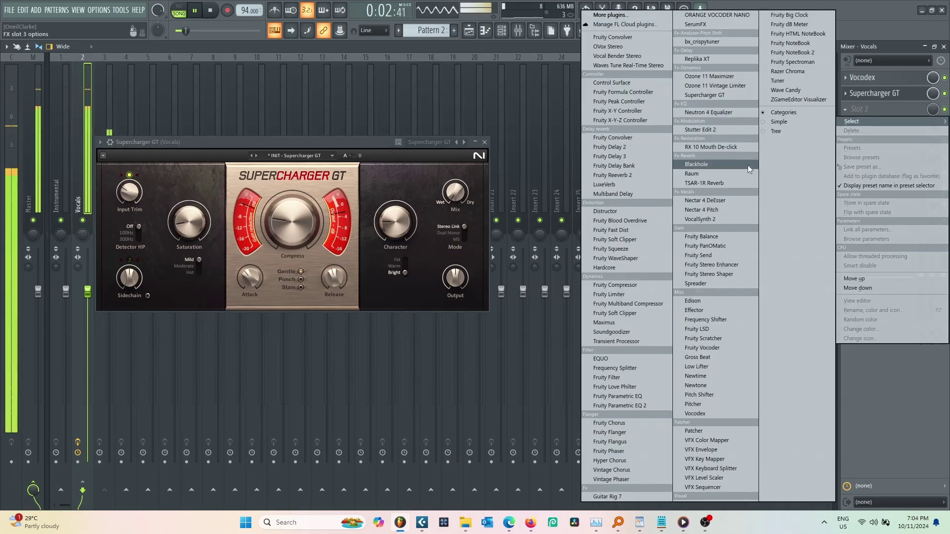
click(718, 113)
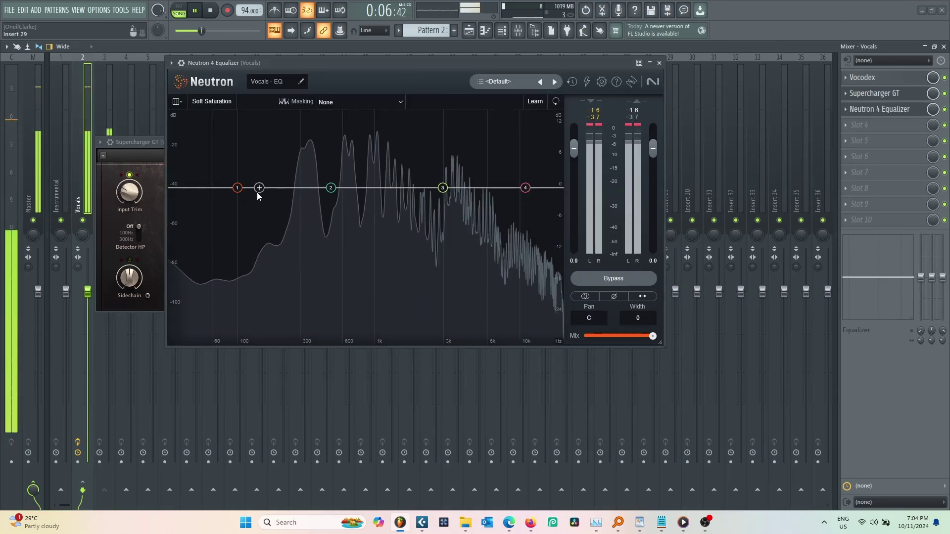
drag(241, 194, 330, 244)
drag(519, 208, 492, 214)
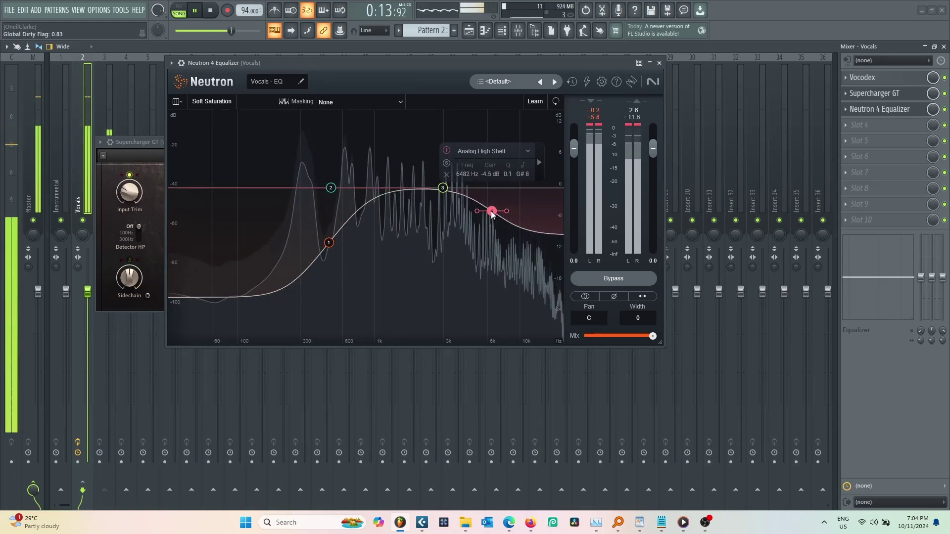
Step: Change the equalizer's band 1 to Flat Highpass and cut band 2 by 5.1 dB at 457 Hz
click(329, 242)
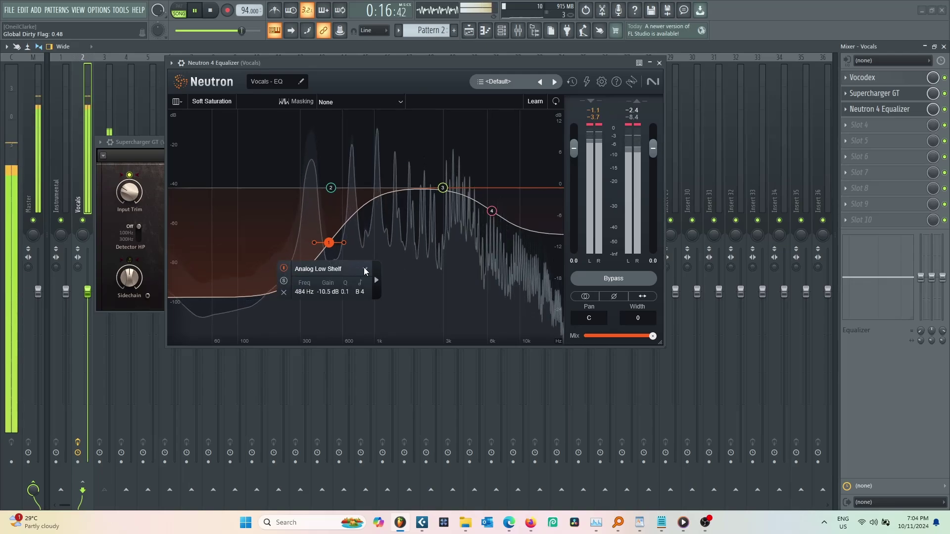
click(365, 270)
mouse_move(347, 253)
click(389, 254)
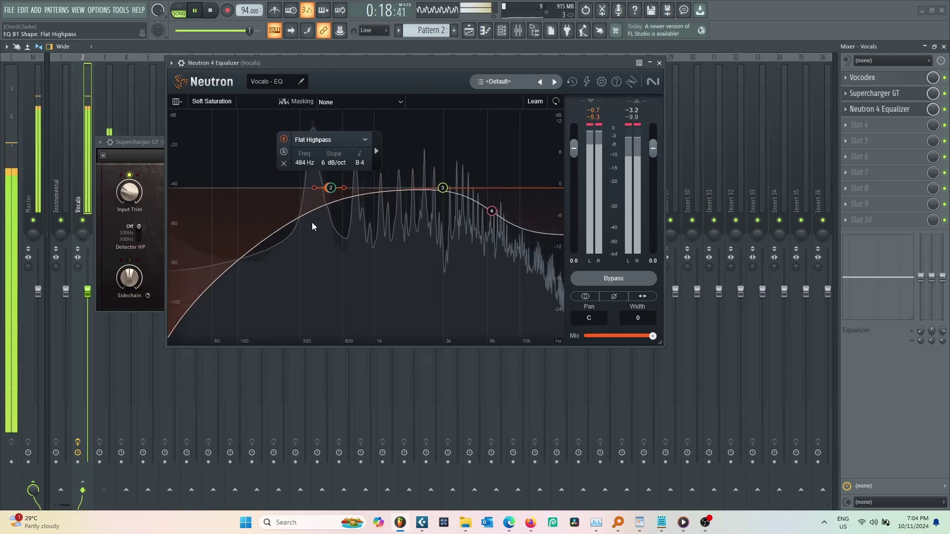
drag(330, 192, 328, 219)
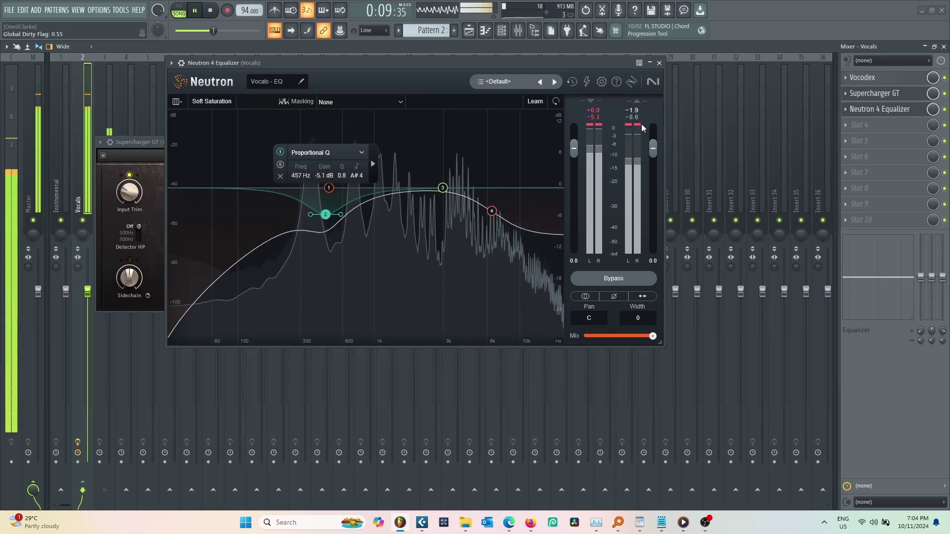
Step: Close the equalizer, set Supercharger GT's output to -2.8 dB and close it as well
click(659, 64)
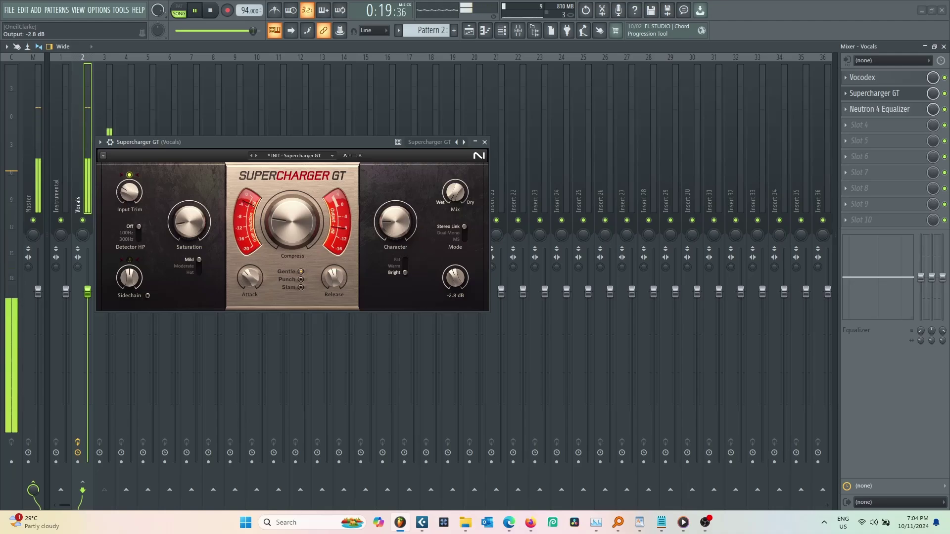
click(484, 143)
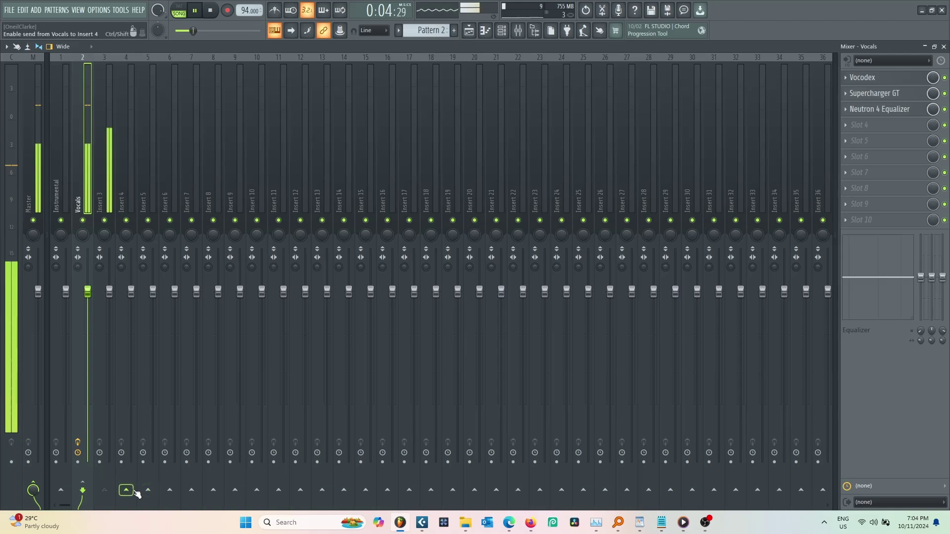
Step: Send the Vocals track to Insert 4 and load Blackhole in the first effect slot of Insert 4
click(140, 209)
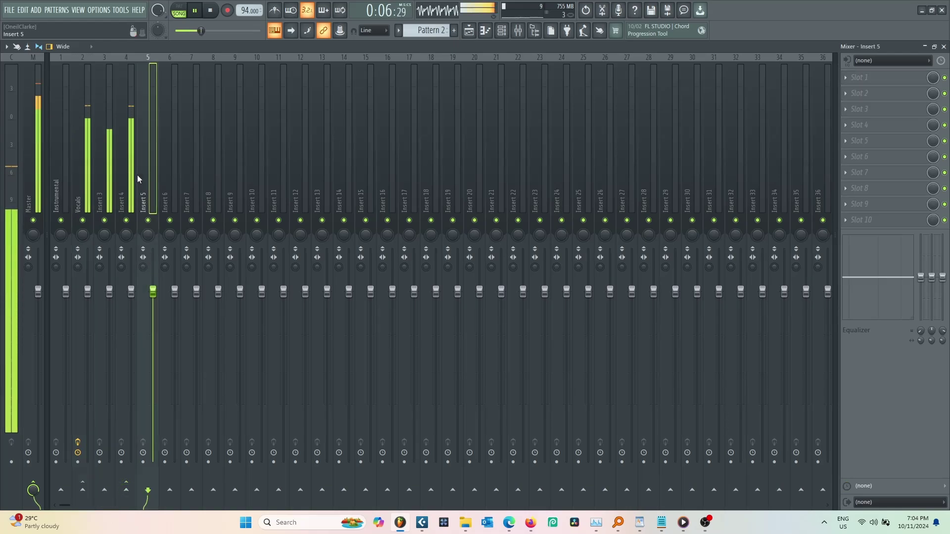
click(130, 172)
click(845, 78)
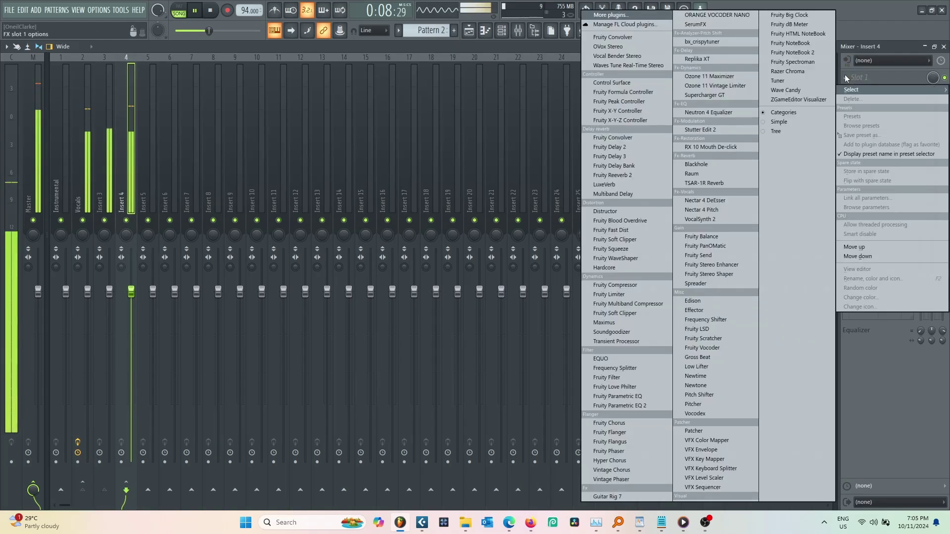
key(b)
key(l)
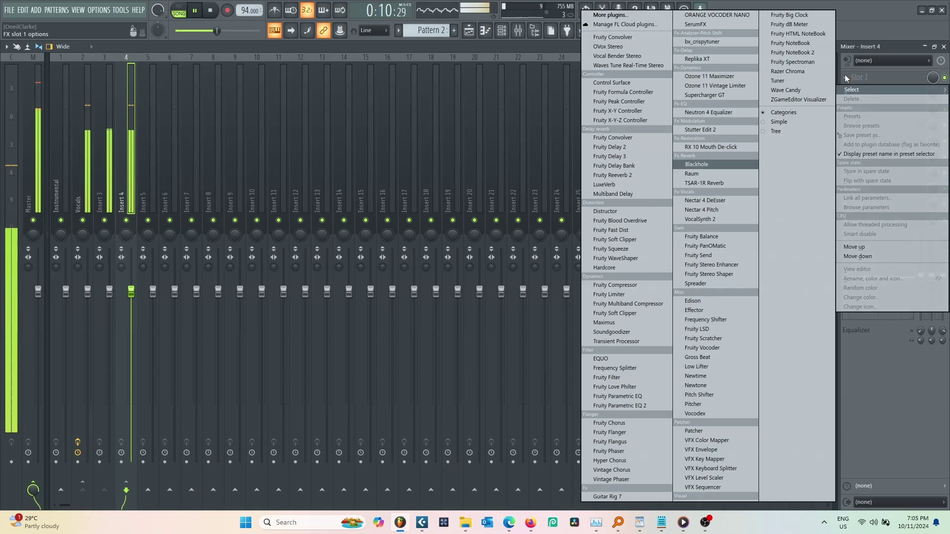
click(703, 164)
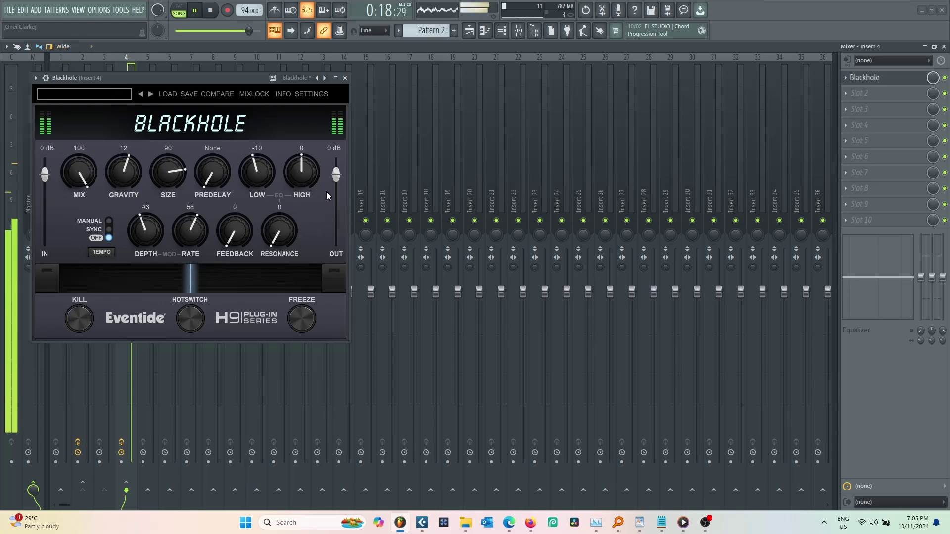
Step: Set Blackhole's output level to -23 dB and its ribbon controller to 39, and close the reverb
drag(339, 183, 343, 208)
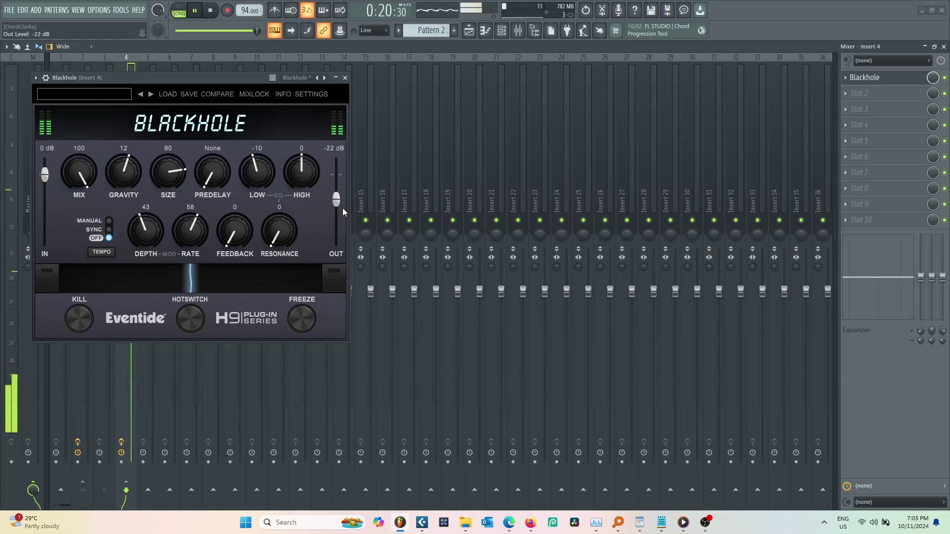
drag(169, 279, 163, 280)
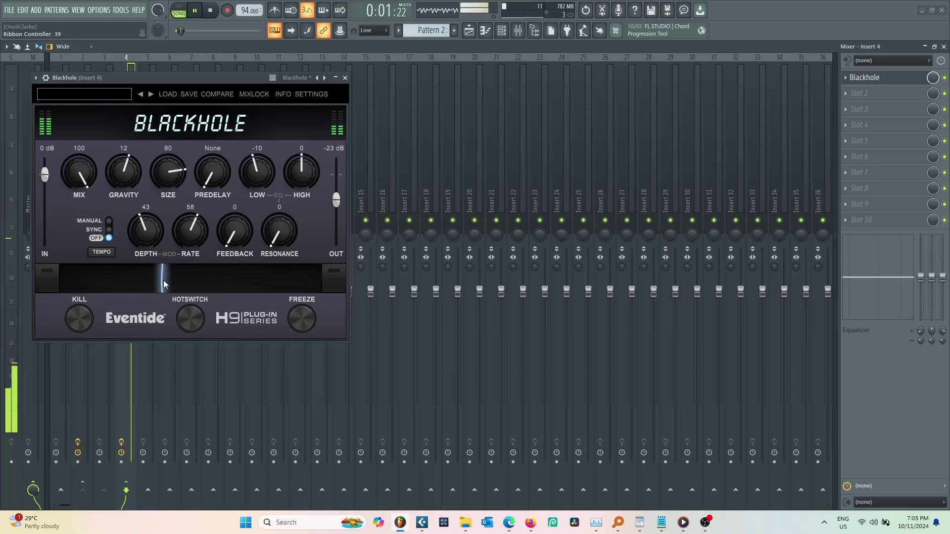
click(346, 78)
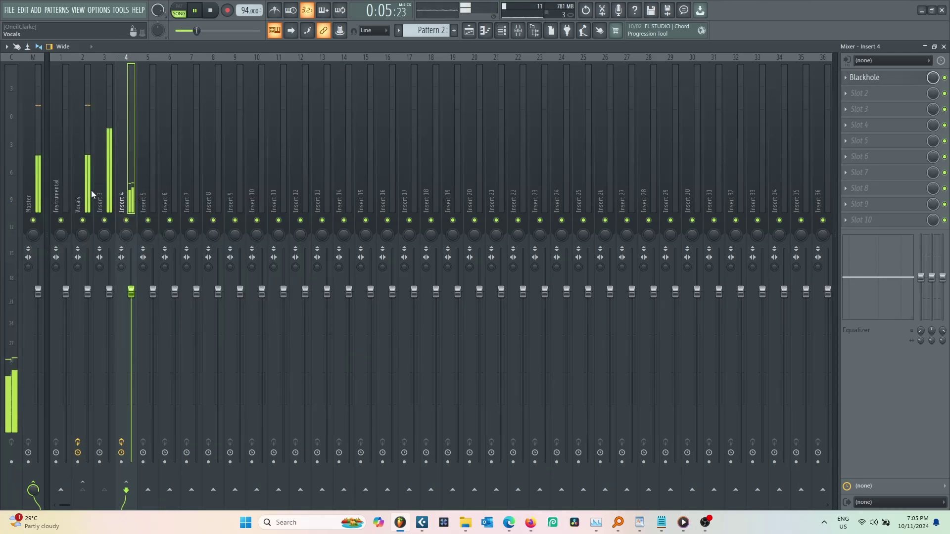
Step: Open the Serum channel's piano roll and transpose all its notes down one octave
click(505, 32)
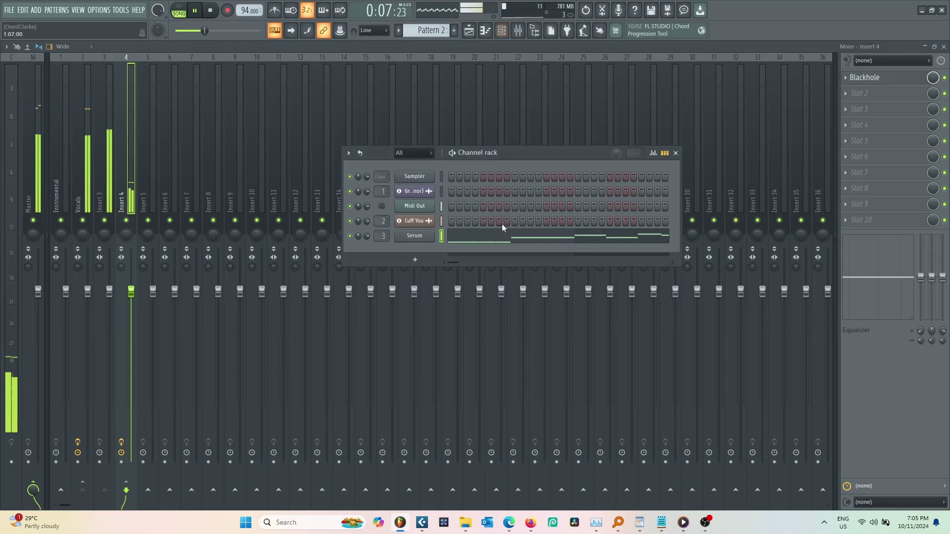
click(503, 236)
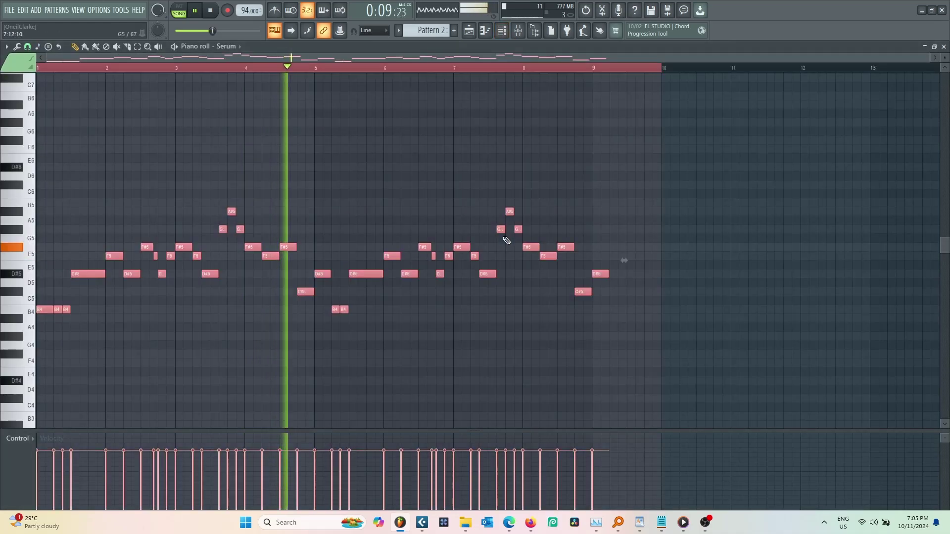
key(ctrl+Down)
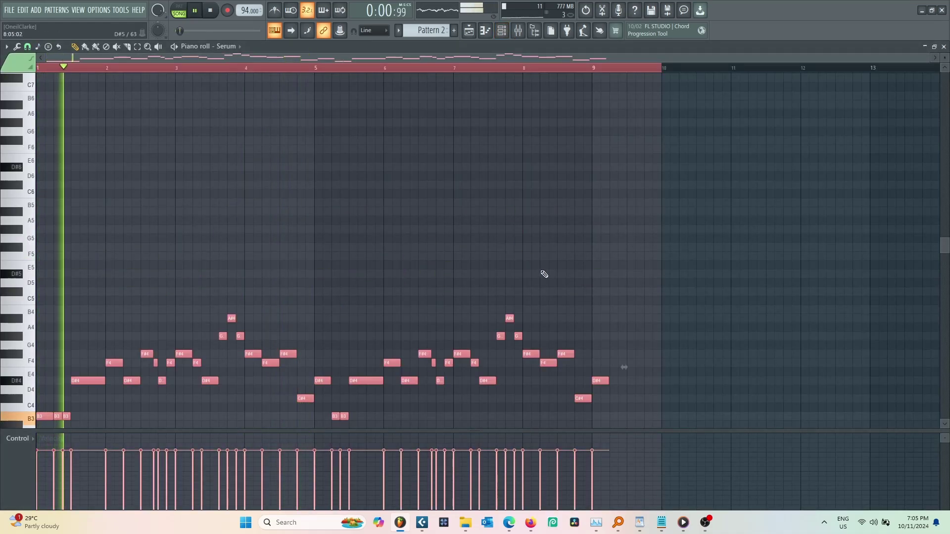
scroll(531, 294, down, 4)
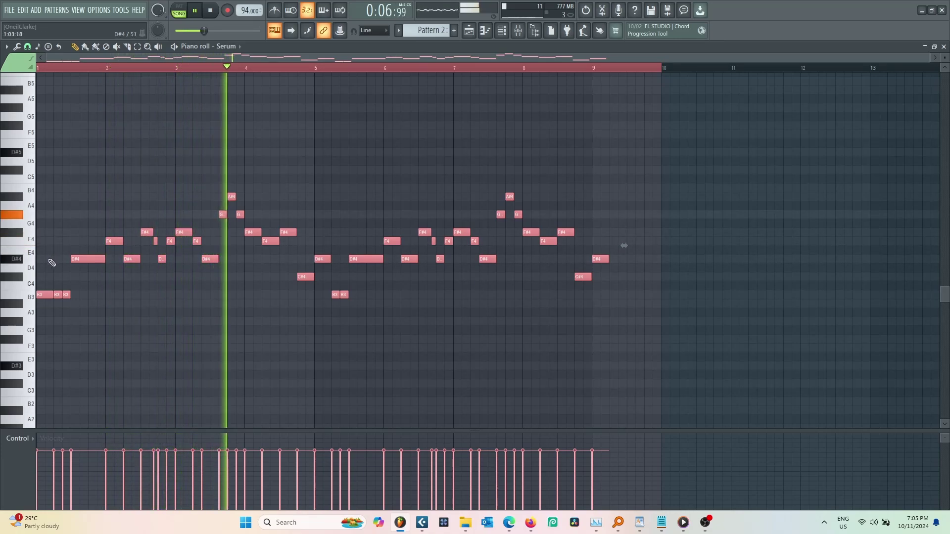
Step: Stack an F#4 and an A#4 of equal length on the long D#4 note in bar 1
scroll(51, 262, up, 4)
key(ctrl+d)
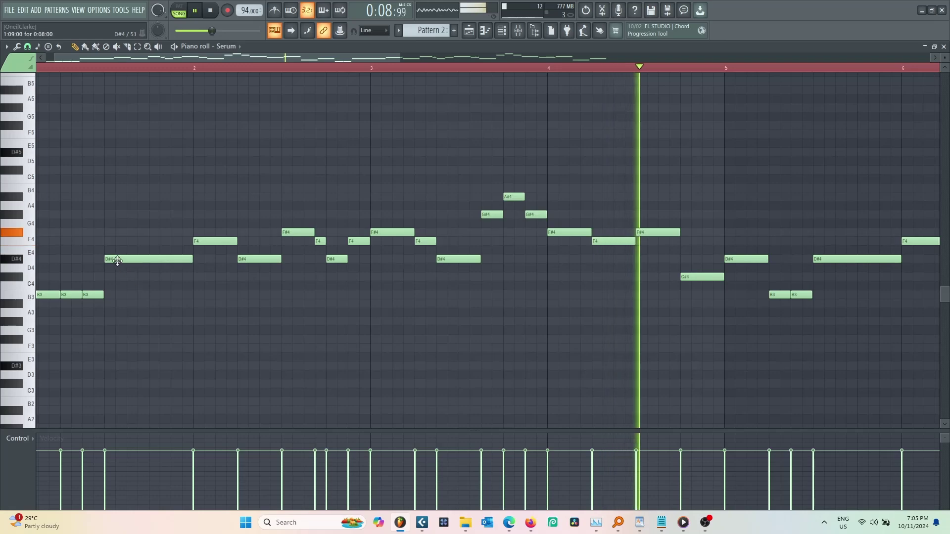
click(118, 221)
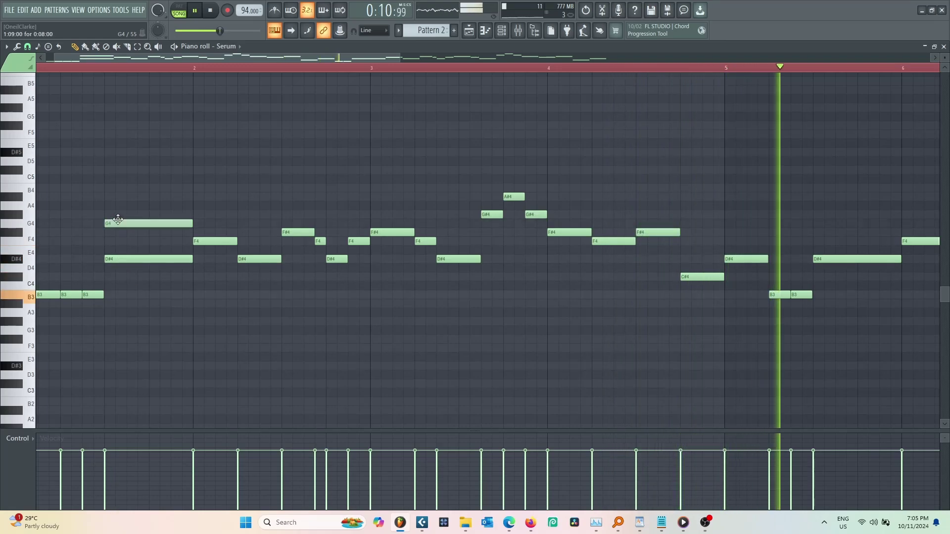
drag(118, 220, 118, 232)
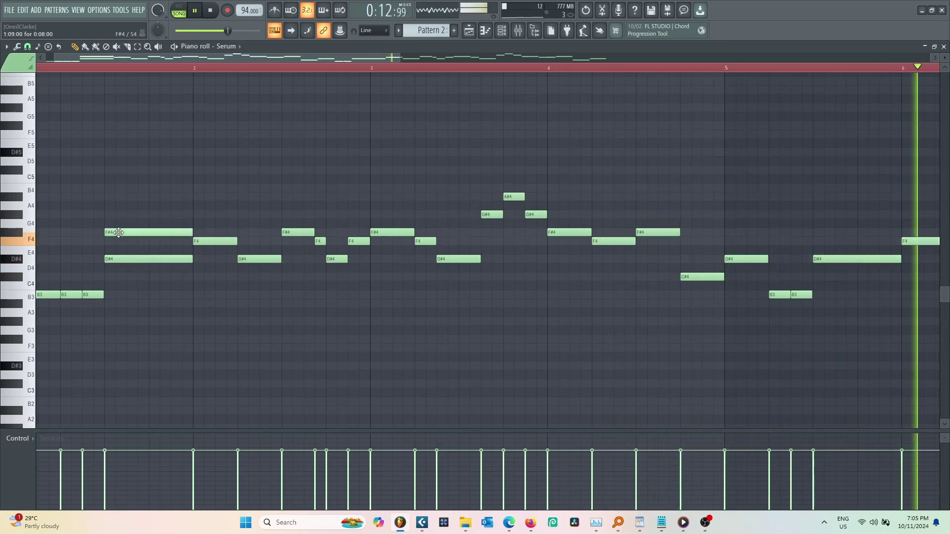
click(118, 196)
Step: Open the Serum instrument, inspect its voicing settings and close it again
click(502, 30)
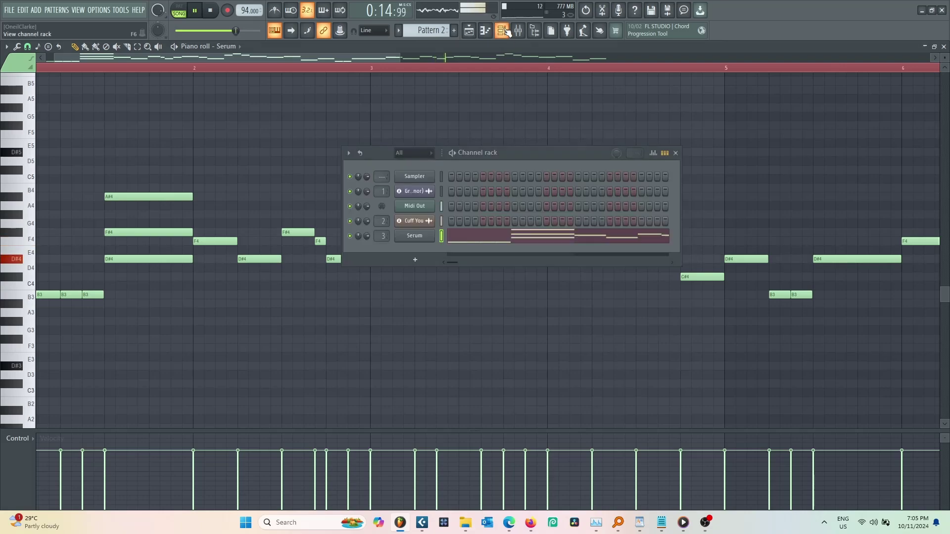
click(418, 238)
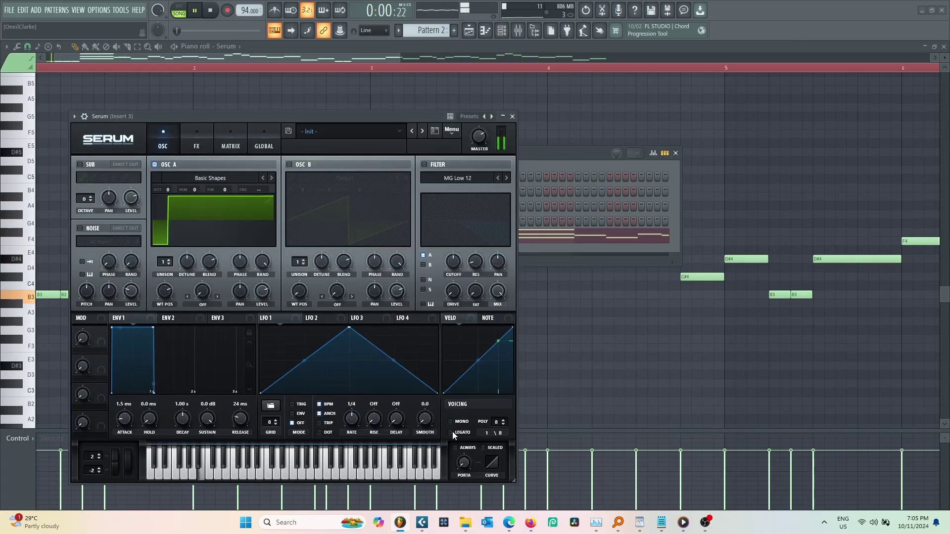
click(513, 117)
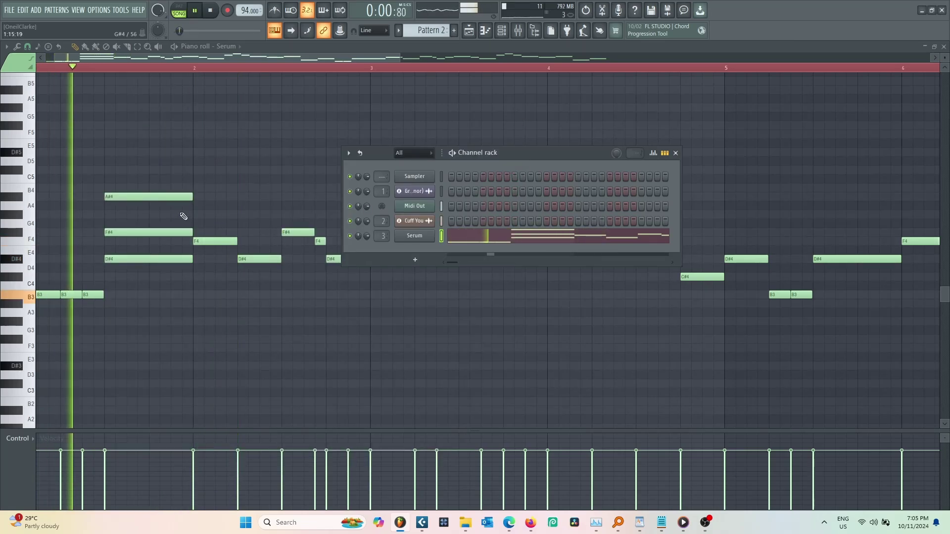
Step: Shorten the stacked F#4 and A#4 notes in bar 1 to half the length of the D#4 below them
scroll(142, 246, up, 4)
key(space)
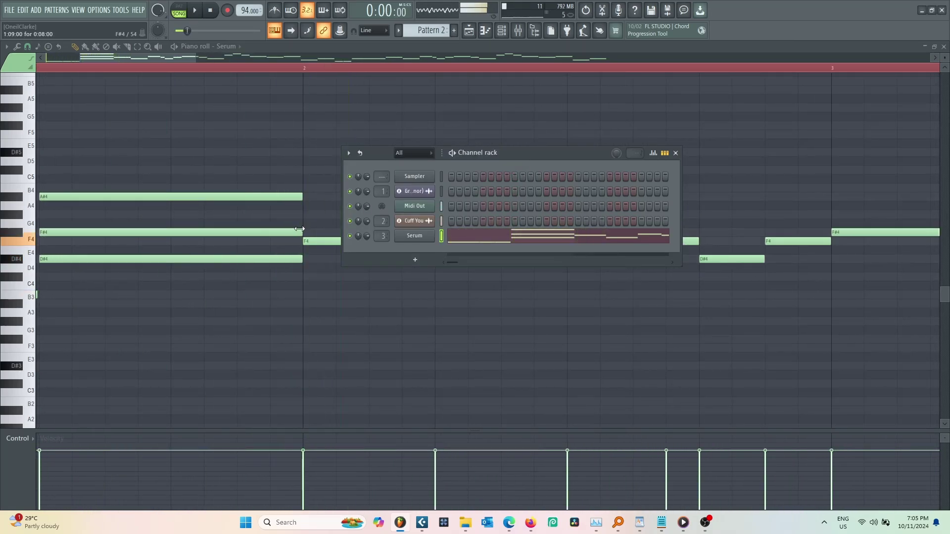
drag(299, 229, 263, 229)
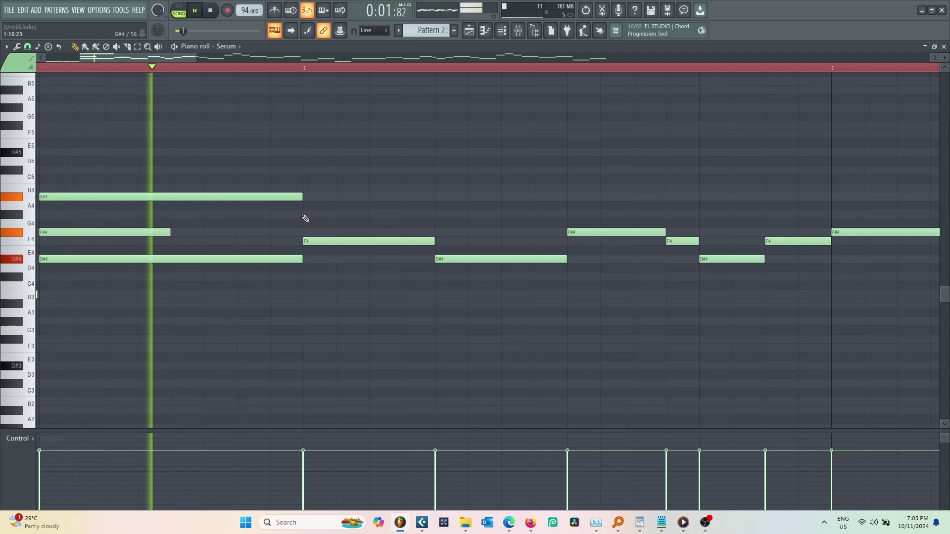
drag(303, 197, 176, 204)
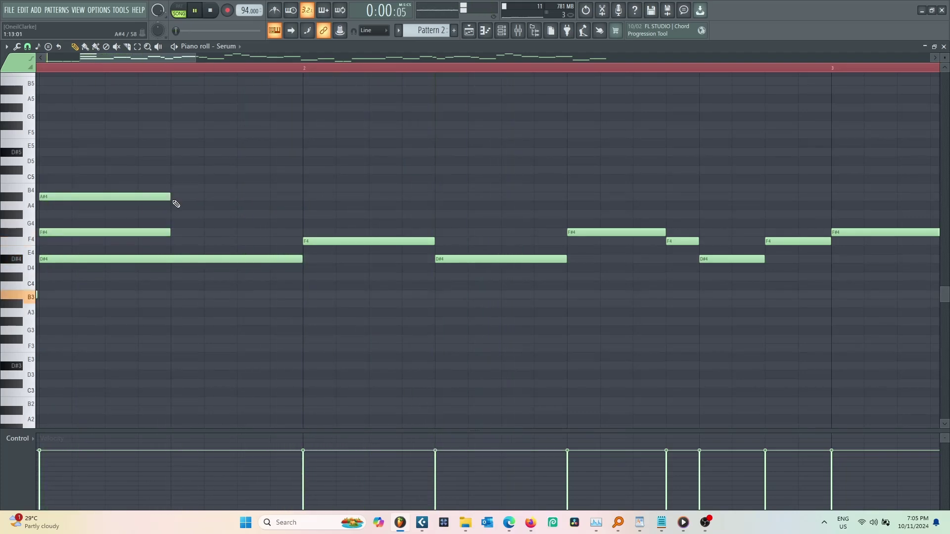
ctrl+scroll(237, 336, down, 4)
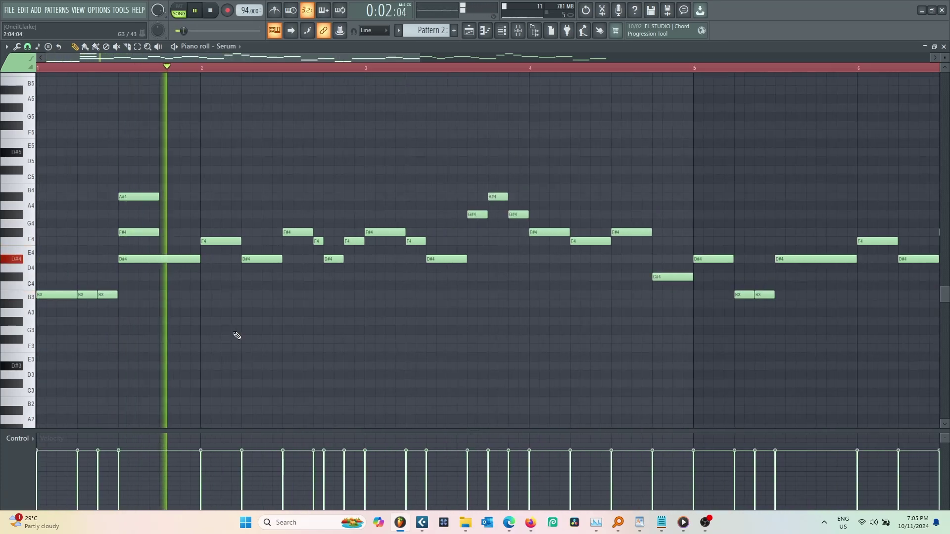
Step: Stack an A#4 and a C#5 on the F#4 note in bar 2 and play the result
ctrl+scroll(318, 277, up, 3)
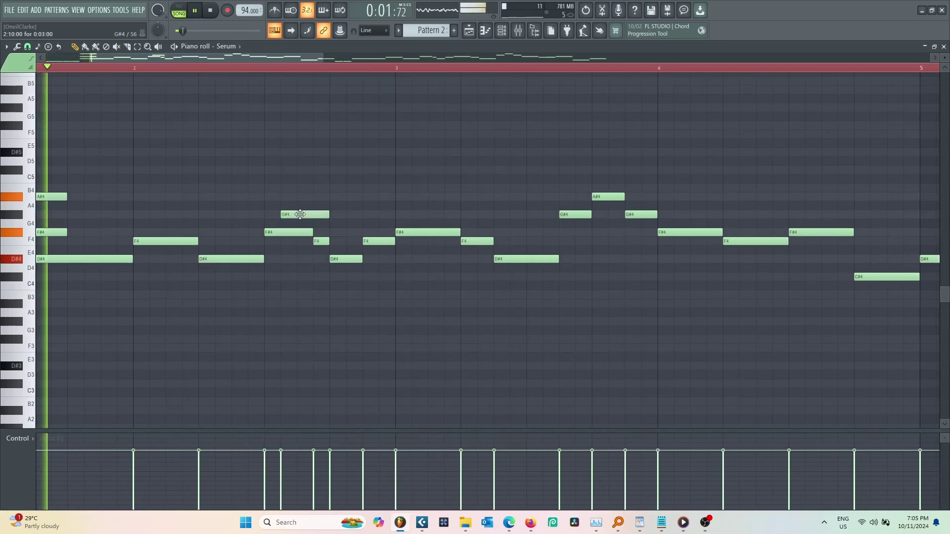
drag(300, 214, 285, 196)
click(272, 169)
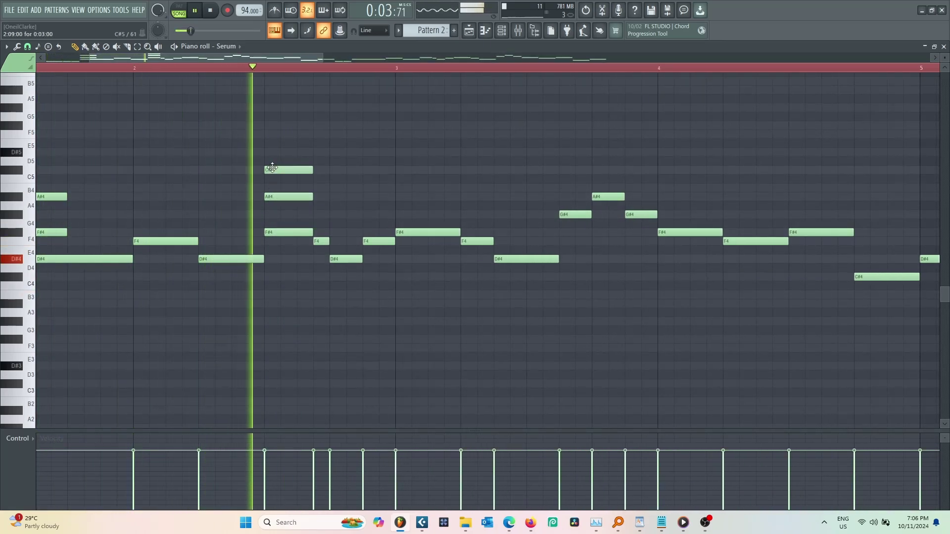
key(space)
ctrl+scroll(268, 228, down, 3)
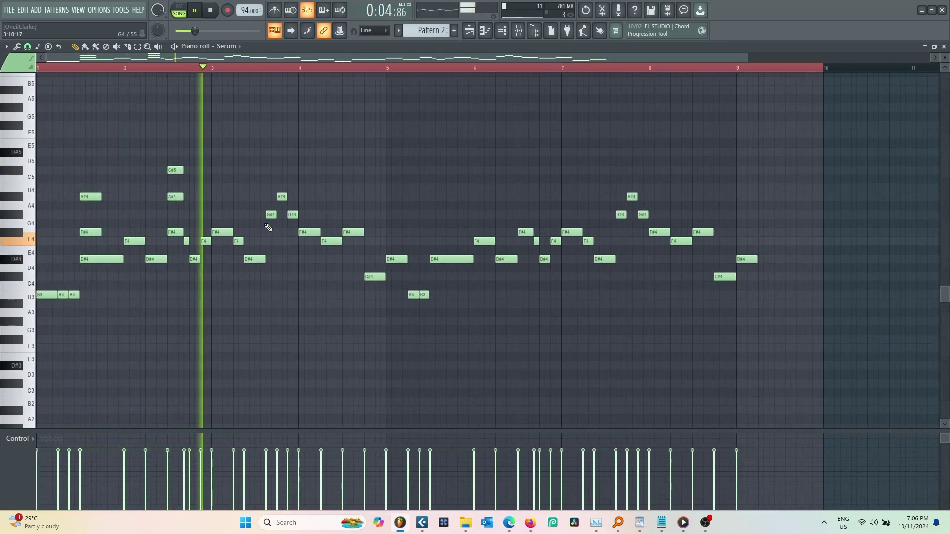
ctrl+scroll(267, 227, up, 3)
ctrl+scroll(268, 228, down, 3)
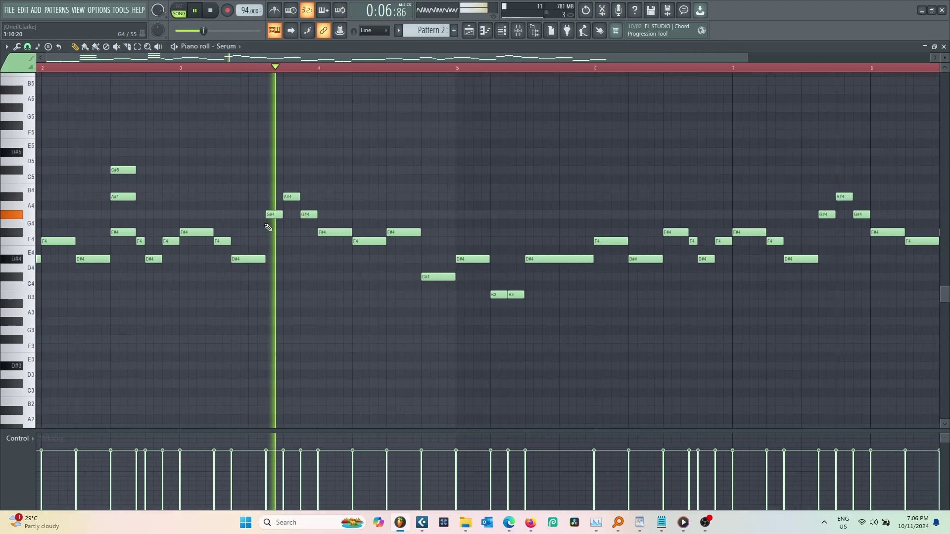
Step: Delete the stacked A#4 and C#5 in bar 2 and the stacked F#4 and A#4 in bar 1
ctrl+drag(166, 207, 134, 148)
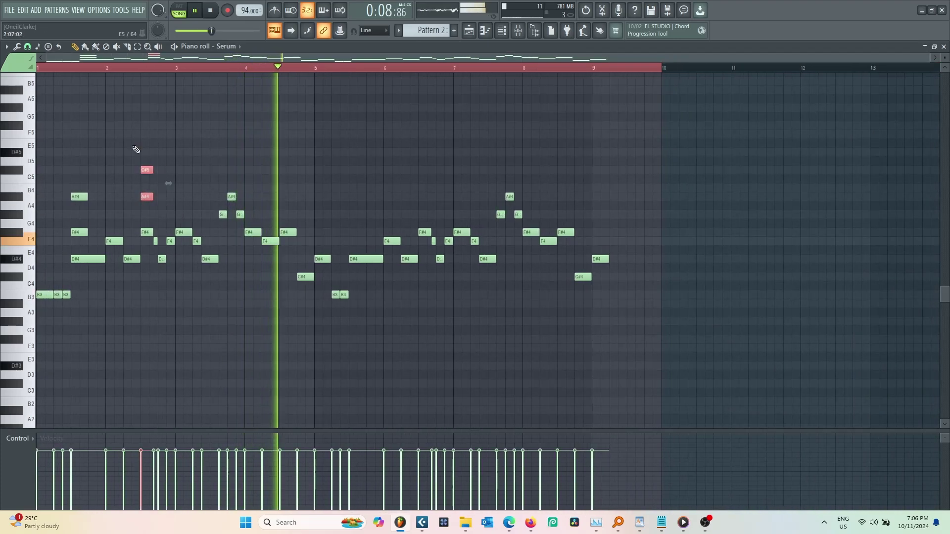
key(ctrl+a)
key(Delete)
key(ctrl+z)
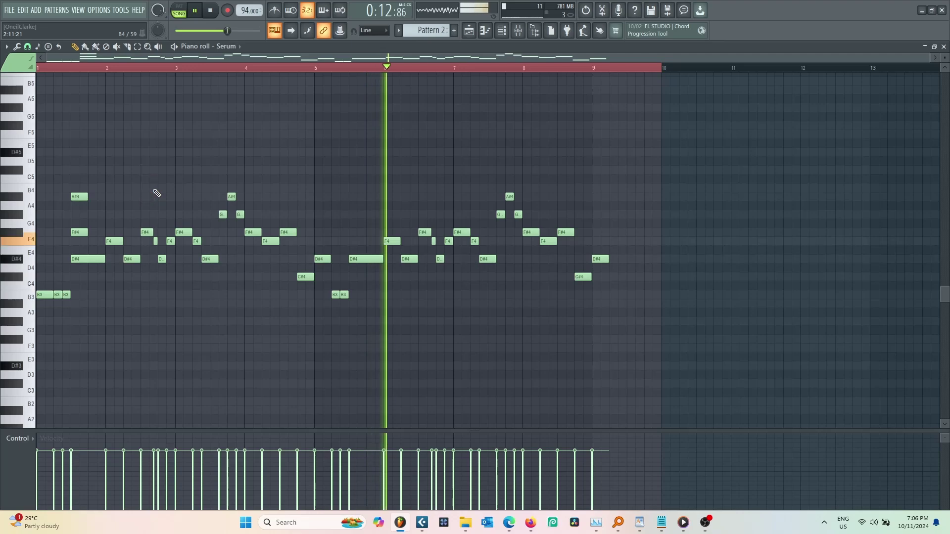
ctrl+drag(95, 237, 70, 185)
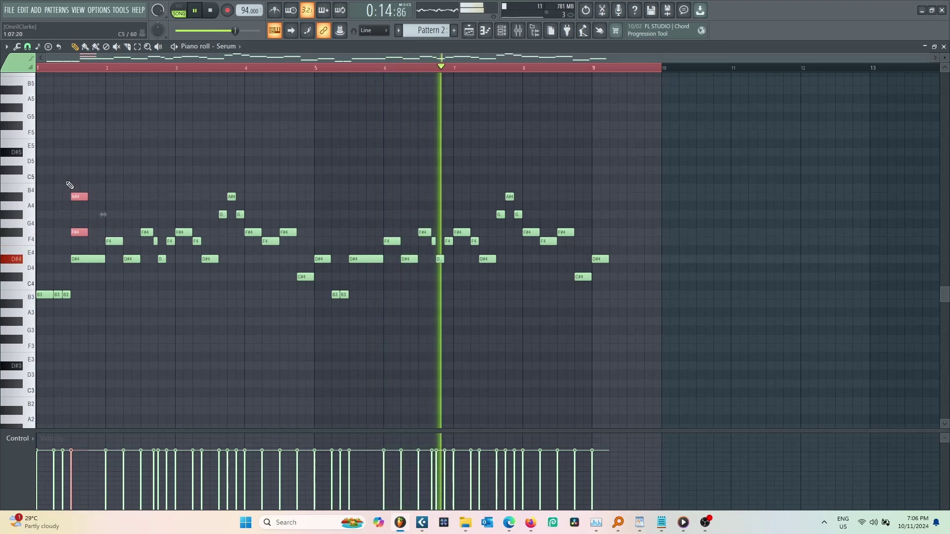
key(Delete)
key(ctrl+a)
Step: Play the song from the start and unmute the Instrumental track in the playlist
key(space)
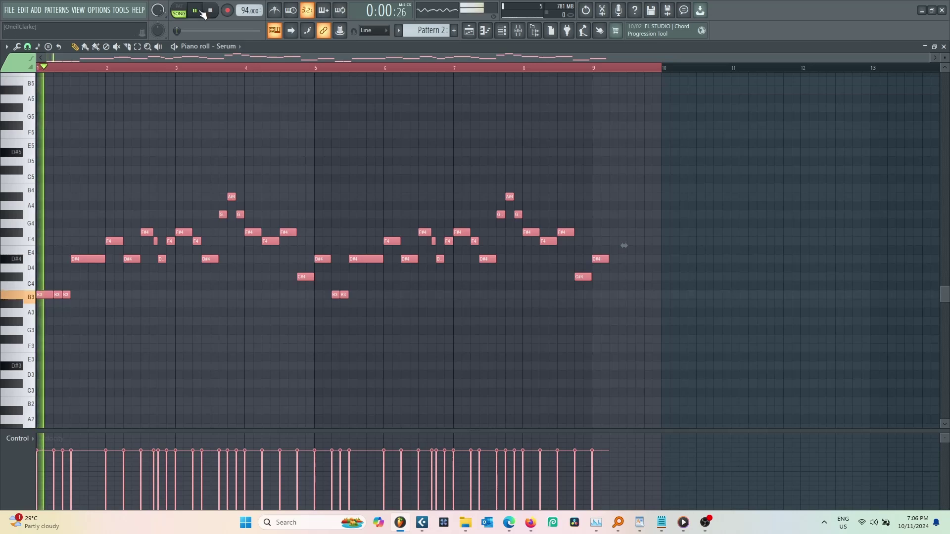
click(469, 30)
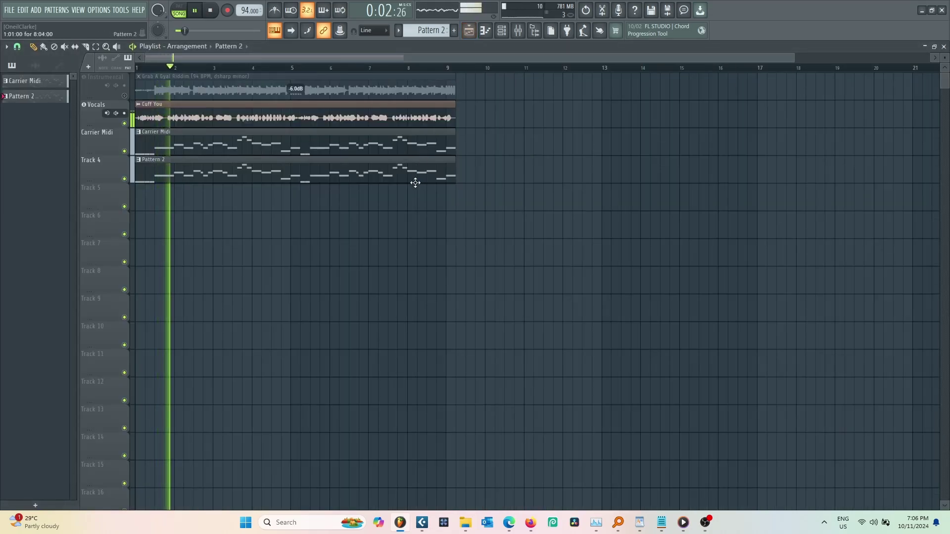
click(124, 96)
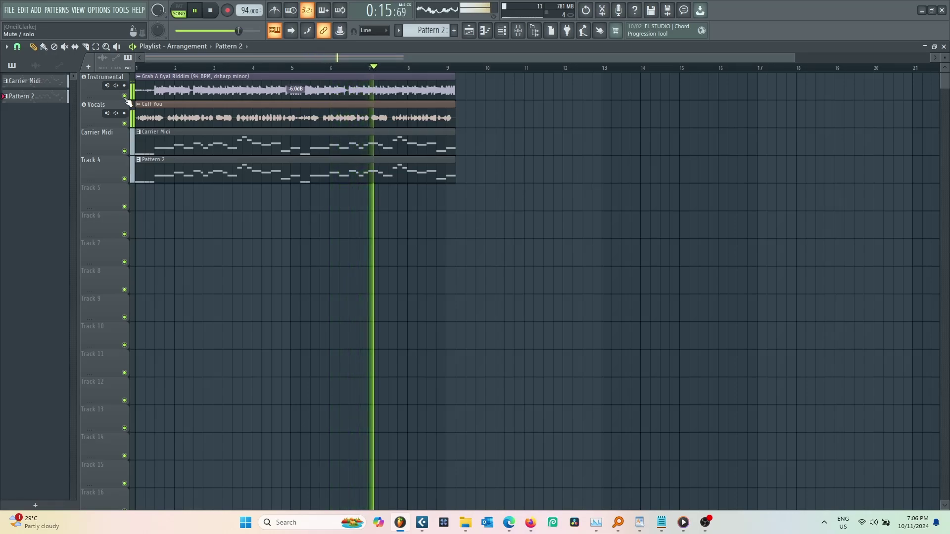
Step: Trim the start of the Cuff You vocal clip to 1:01:03, nudge the clip slightly earlier and listen to the timing
scroll(135, 117, up, 5)
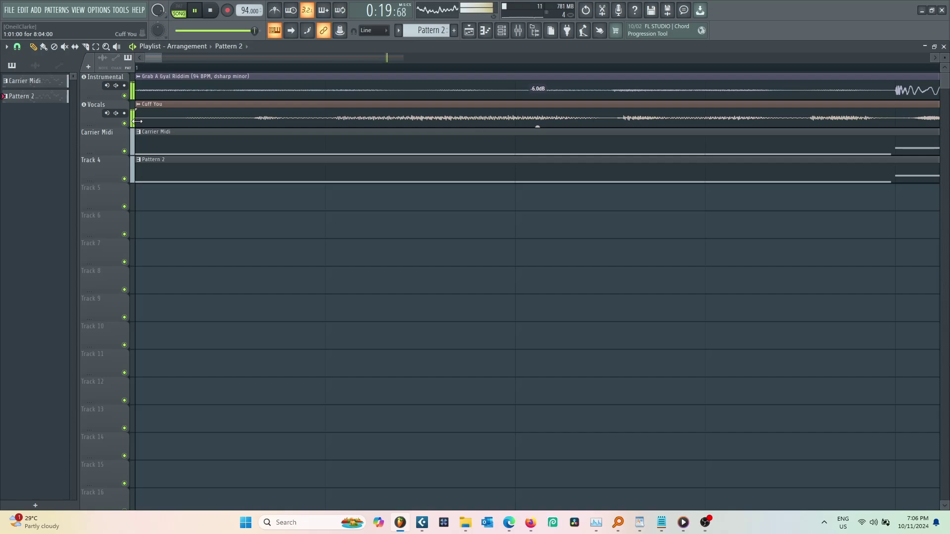
click(137, 121)
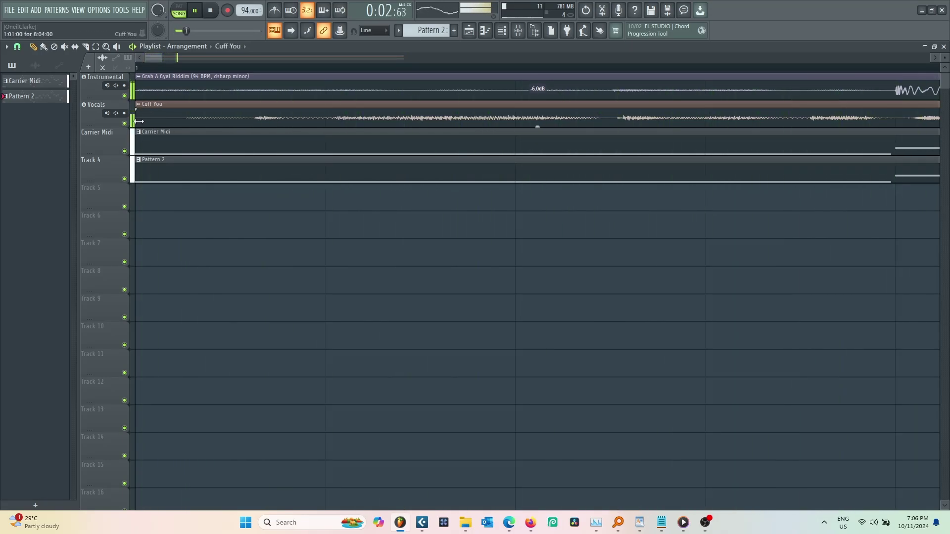
drag(145, 122, 149, 122)
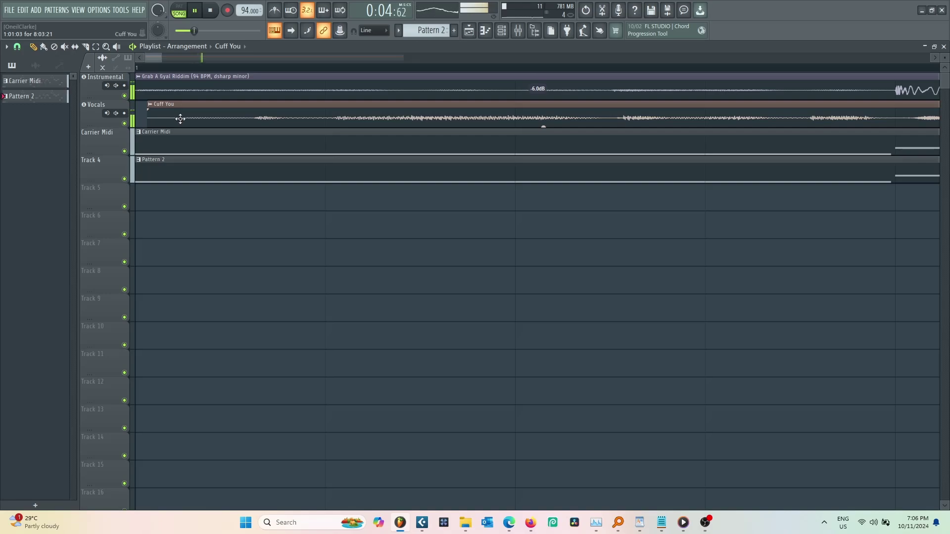
drag(247, 109, 239, 112)
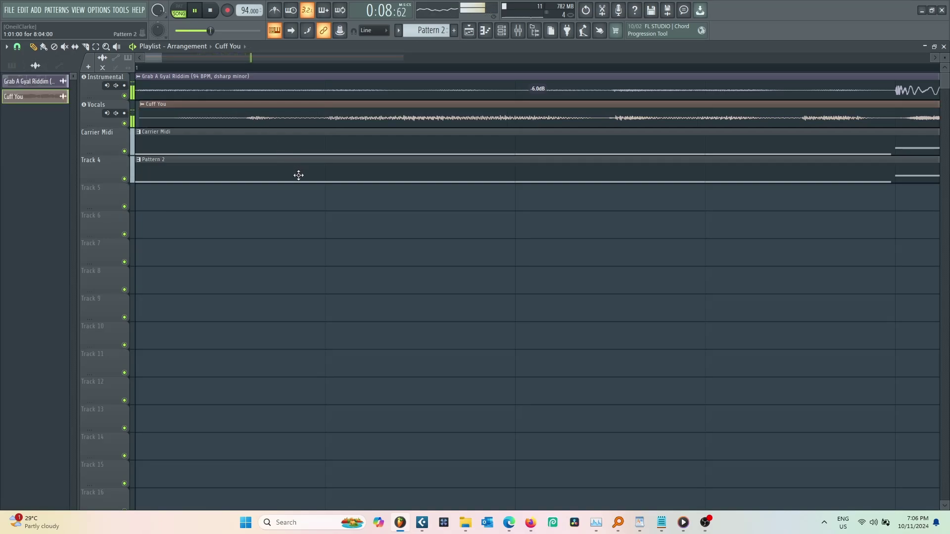
scroll(299, 176, up, 5)
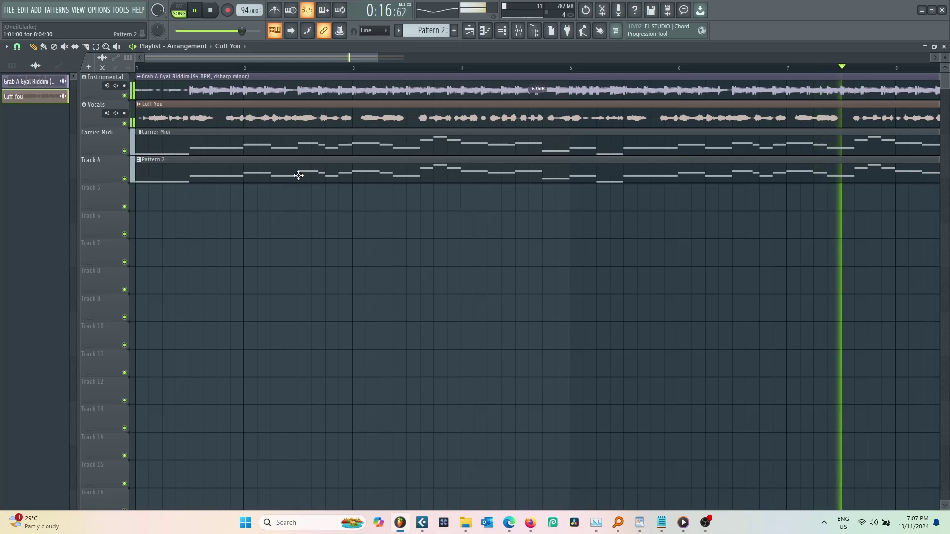
scroll(299, 175, down, 1)
scroll(299, 175, down, 3)
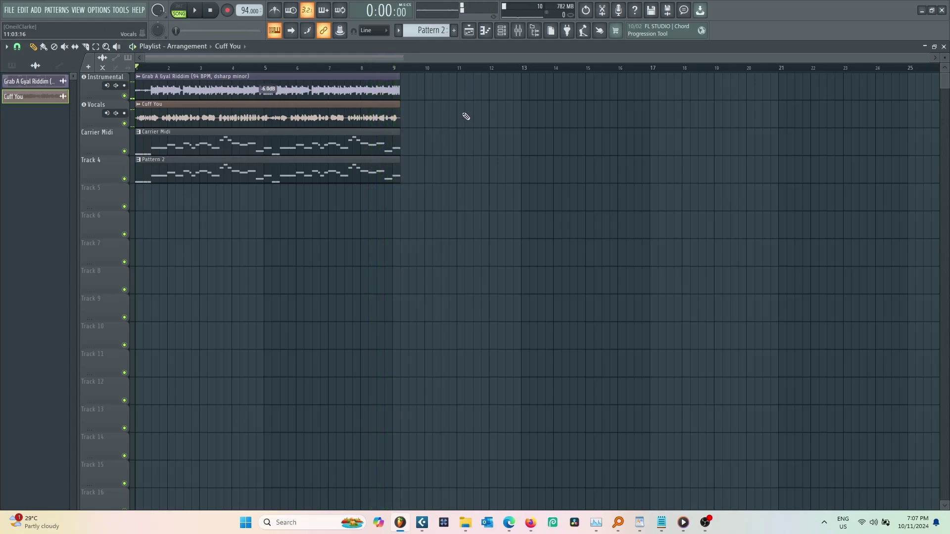
Step: Replace Vocodex in the first effect slot of the Vocals mixer track with OVox Stereo
click(518, 31)
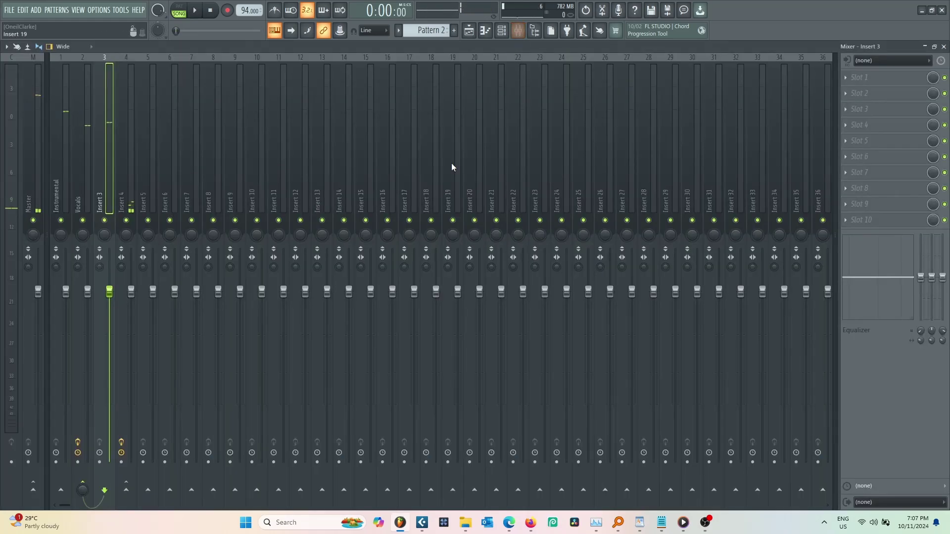
click(88, 155)
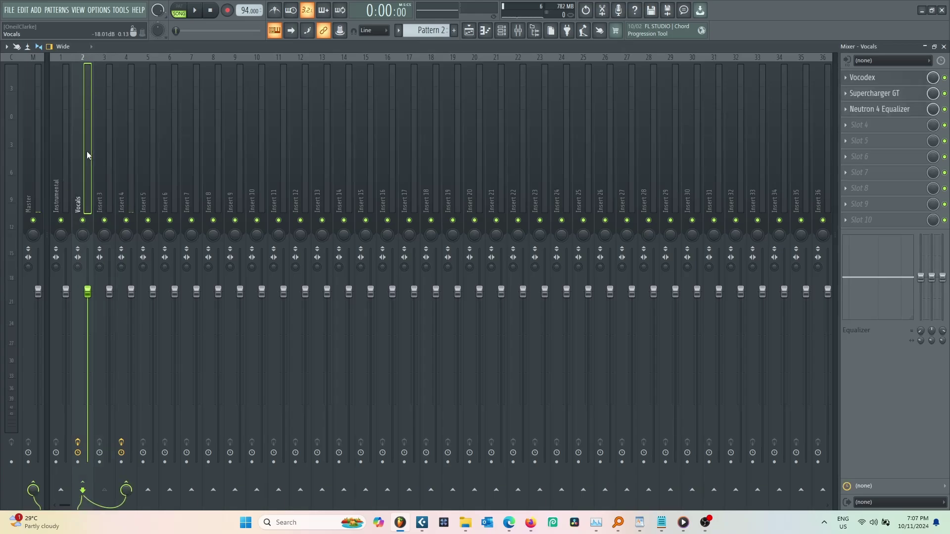
click(847, 79)
mouse_move(853, 92)
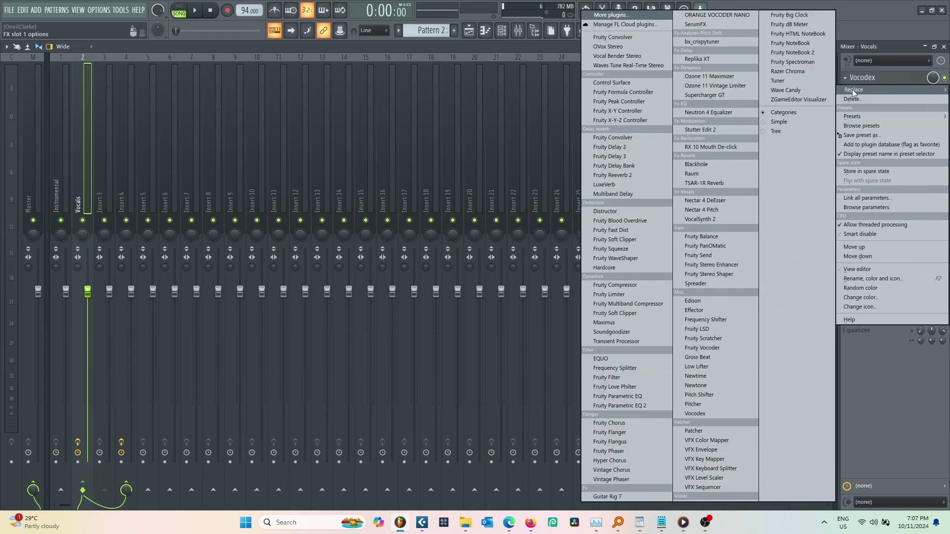
click(623, 15)
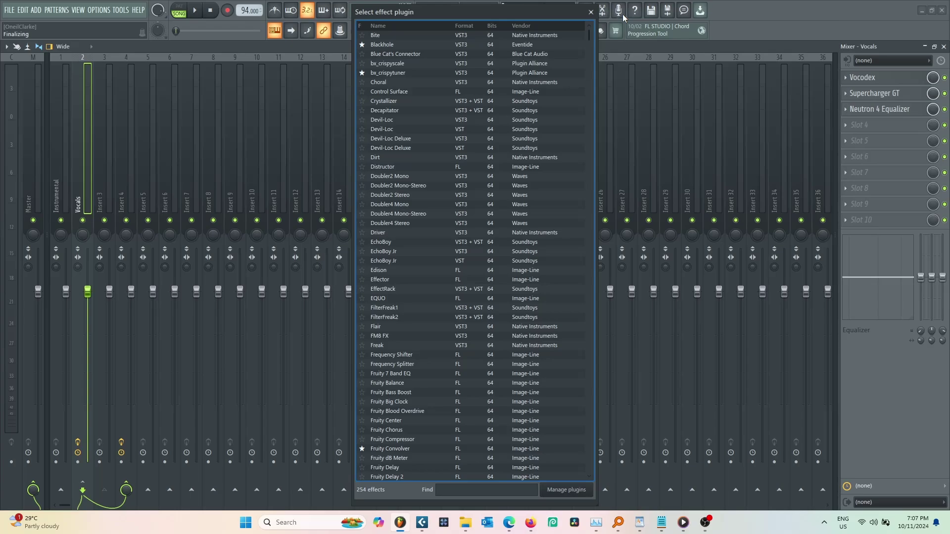
text(ov)
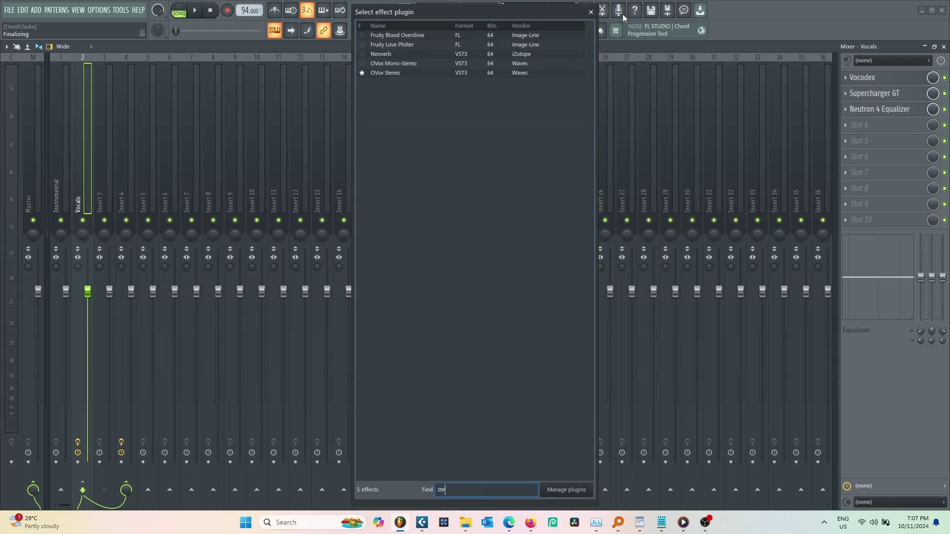
double_click(375, 75)
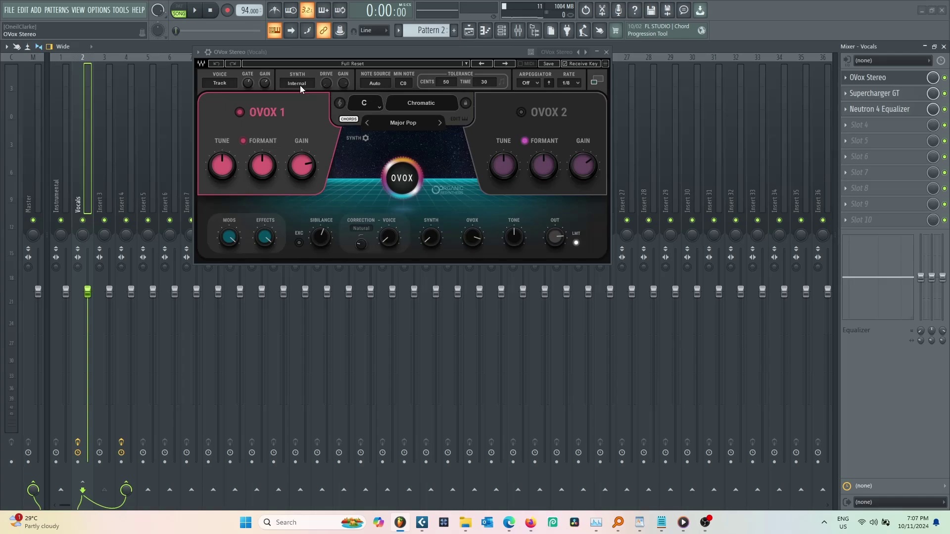
Step: Set OVox's note source to MIDI and briefly play the song to test it
click(372, 82)
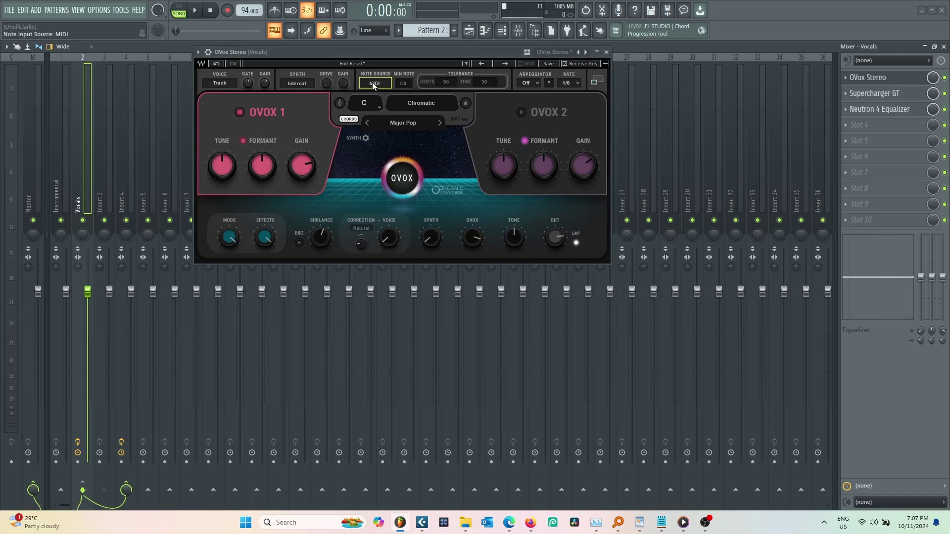
key(space)
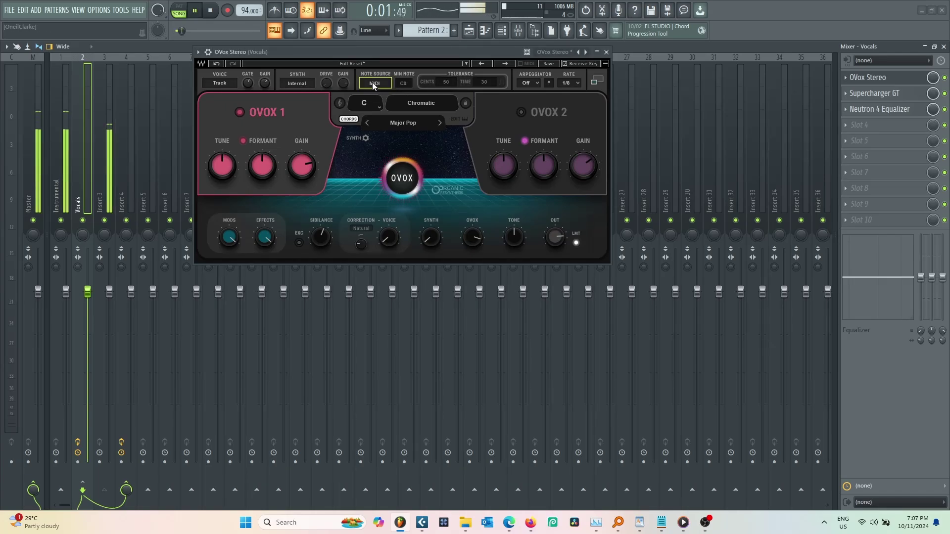
key(space)
Step: Show OVox's wrapper options and check the port number of the Midi Out channel
click(208, 51)
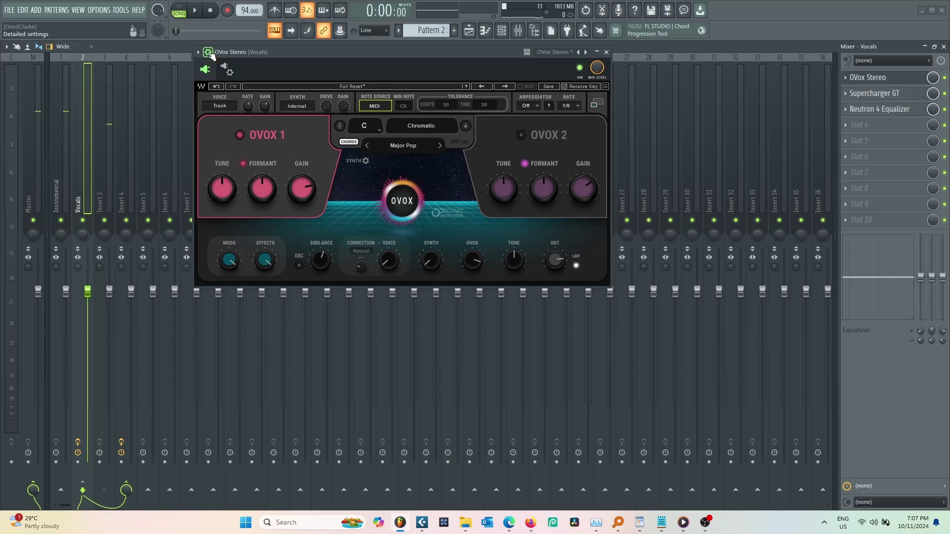
drag(239, 50, 238, 194)
click(517, 31)
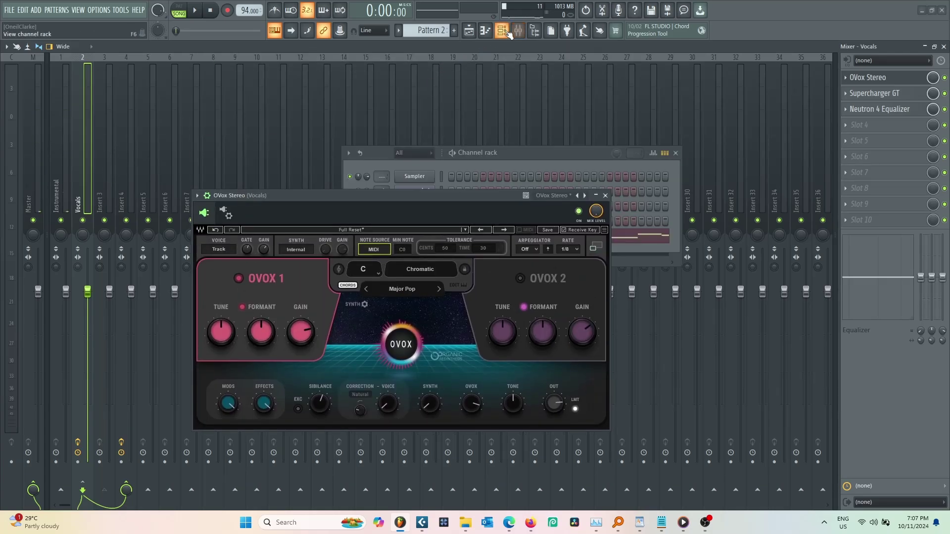
drag(427, 194, 262, 275)
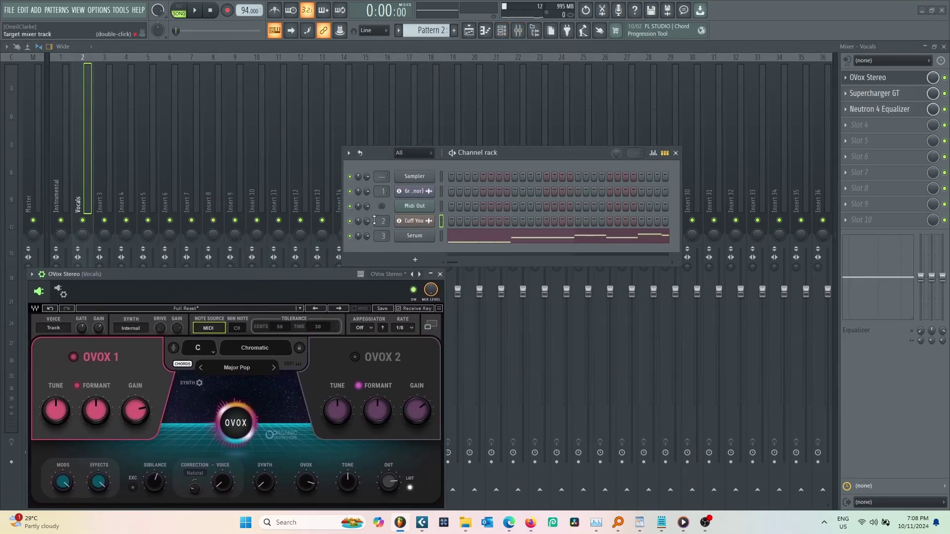
click(415, 209)
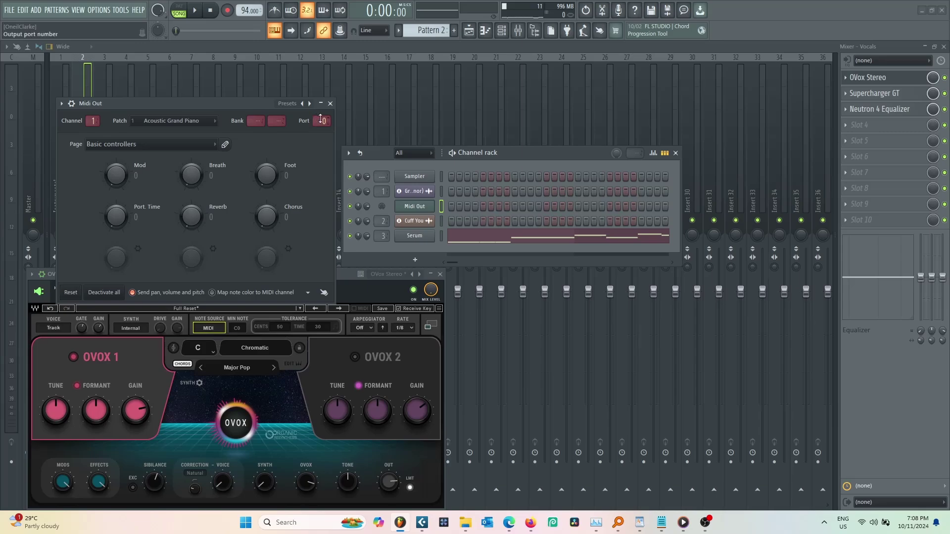
click(331, 104)
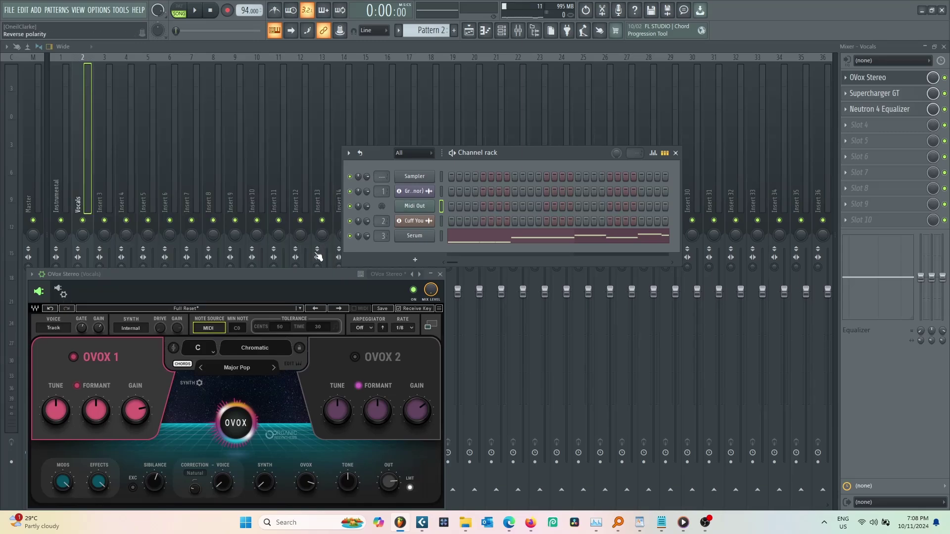
Step: Set OVox's MIDI input port to 1 in its wrapper settings and return to the plugin interface
drag(300, 275, 429, 96)
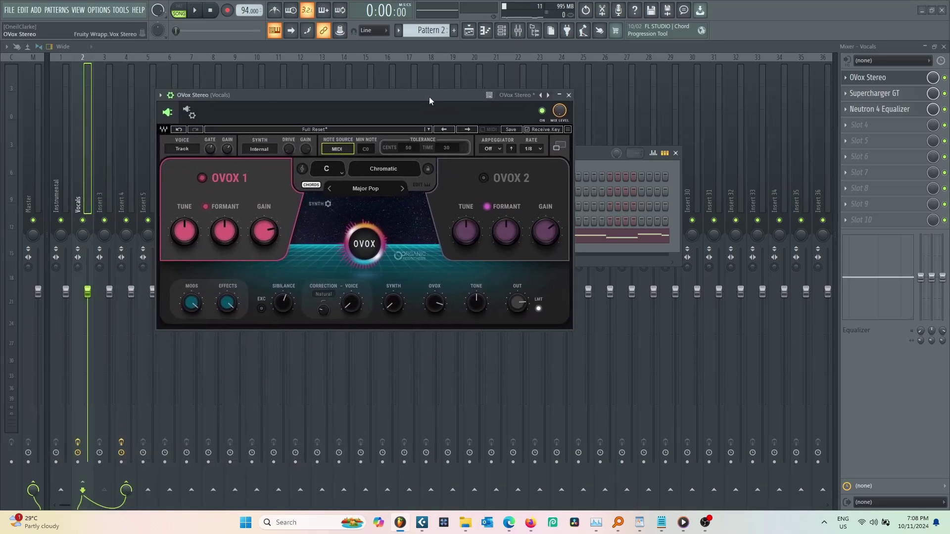
click(189, 113)
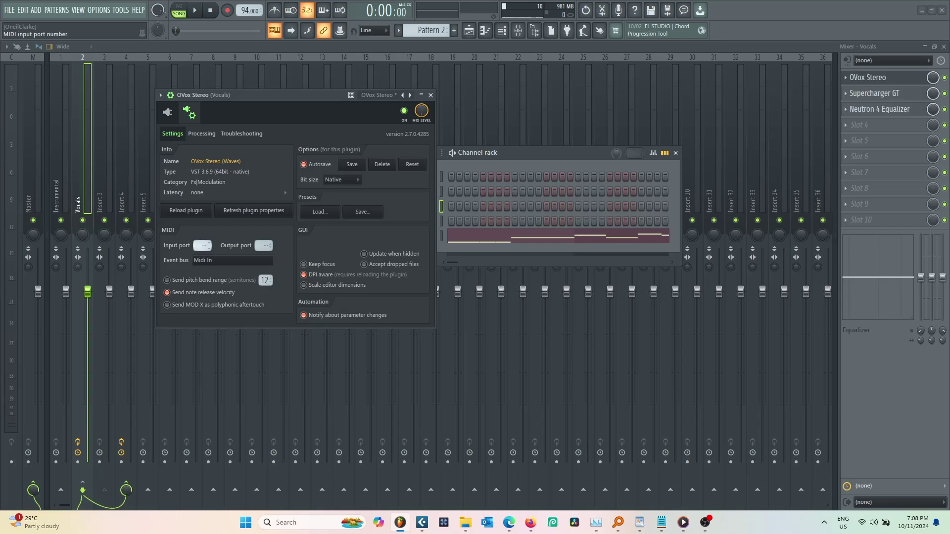
click(167, 113)
Step: Play the song and turn off OVox's chord map while listening to the vocals
key(space)
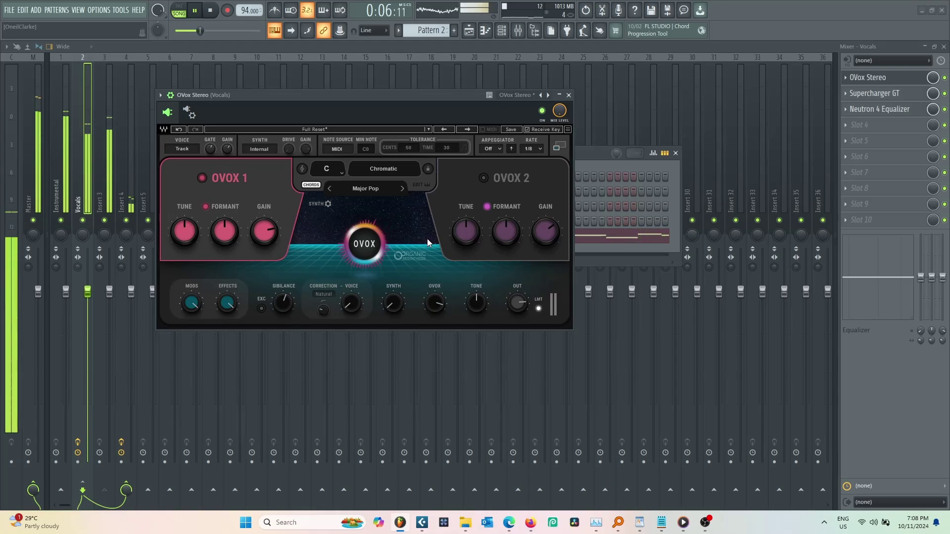
click(310, 185)
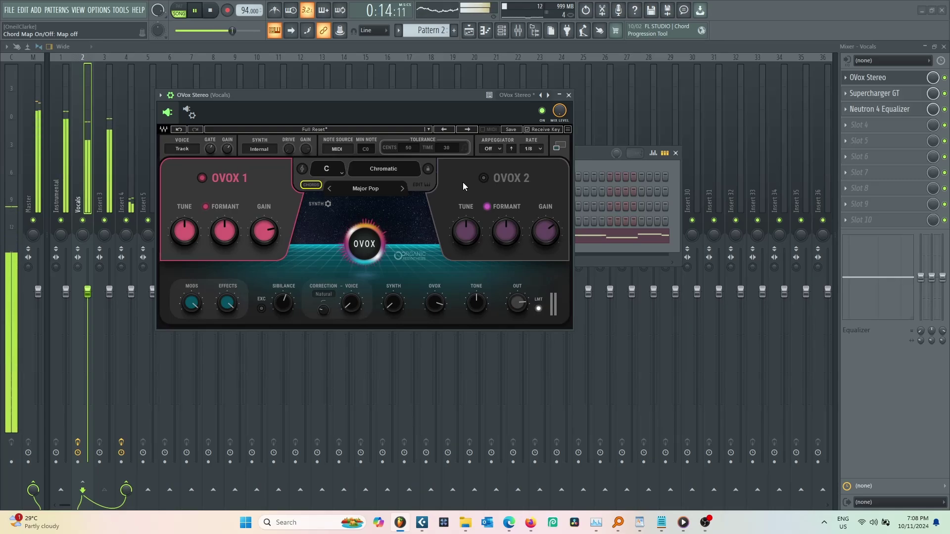
click(545, 233)
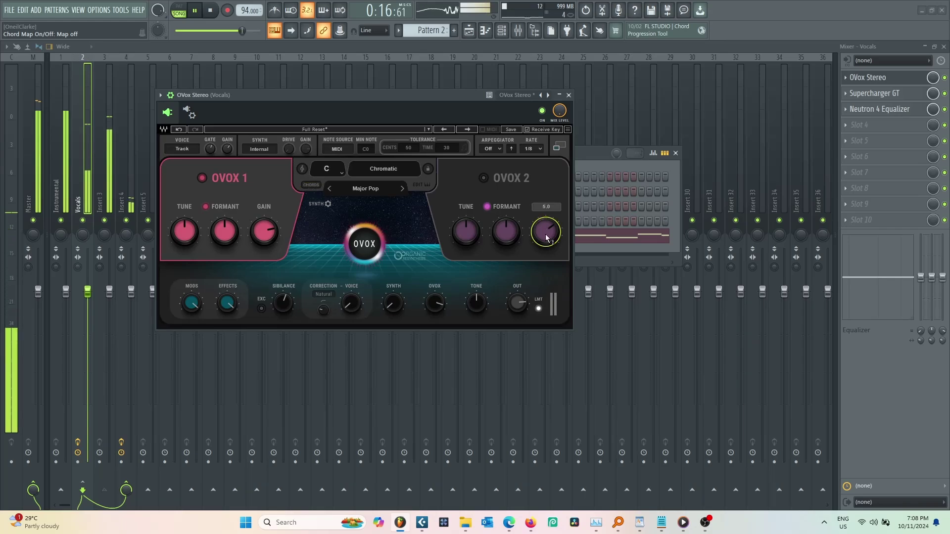
Step: Raise the output of Supercharger GT on the Vocals track to about 0.7 dB
click(876, 93)
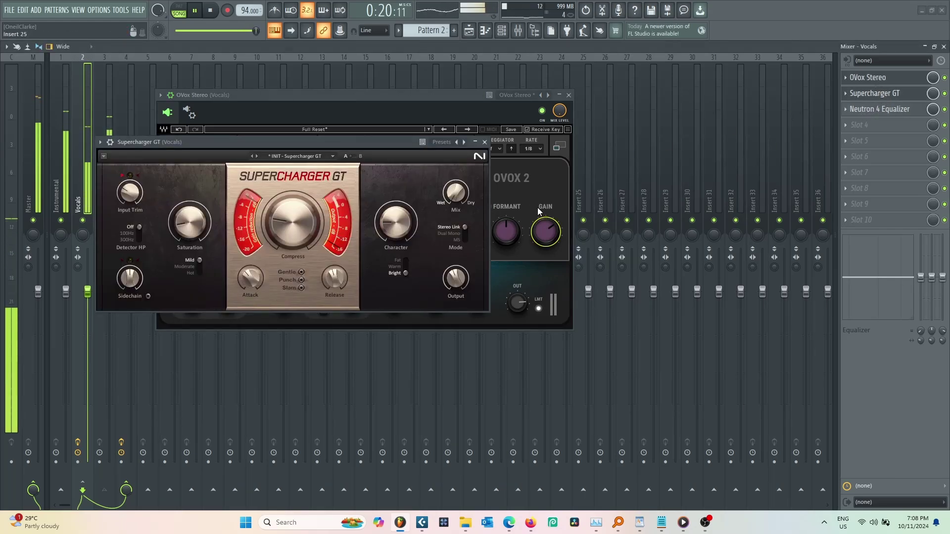
mouse_move(453, 274)
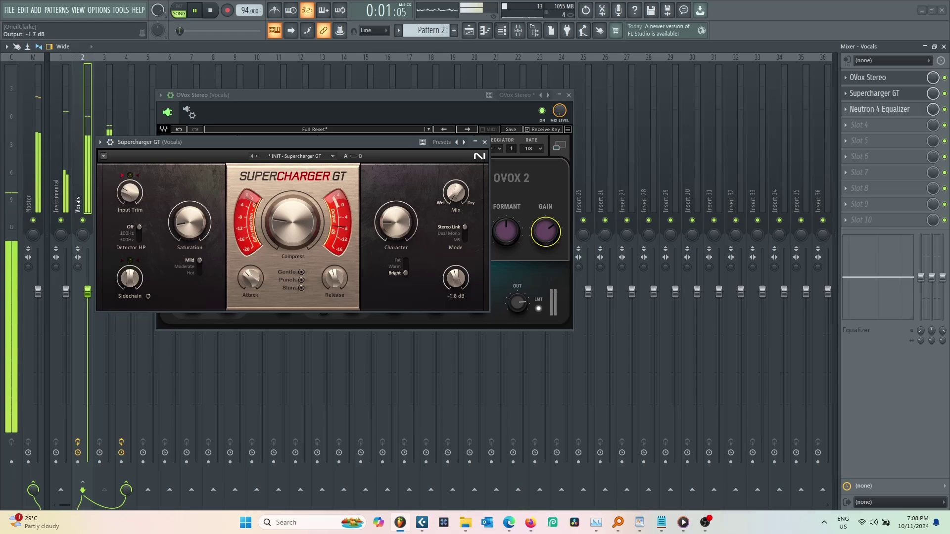
drag(455, 279, 455, 272)
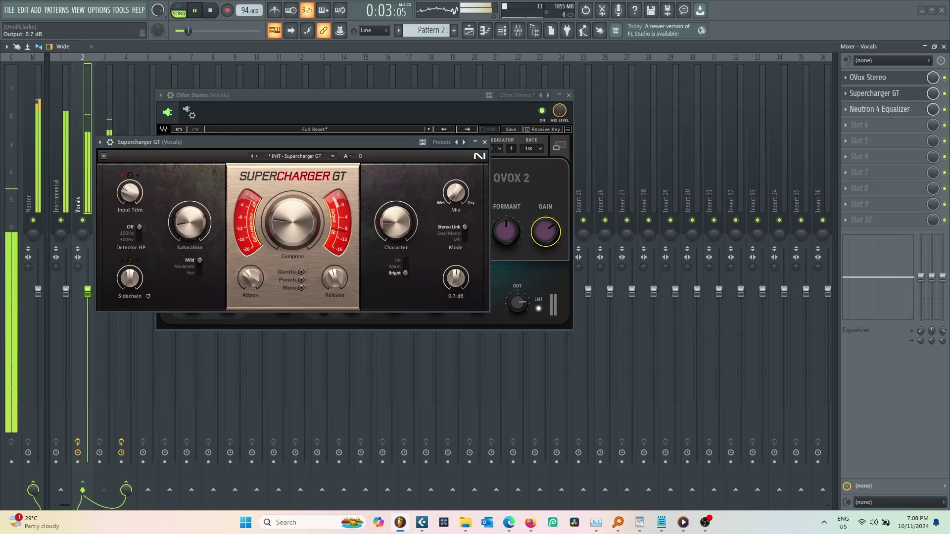
click(485, 142)
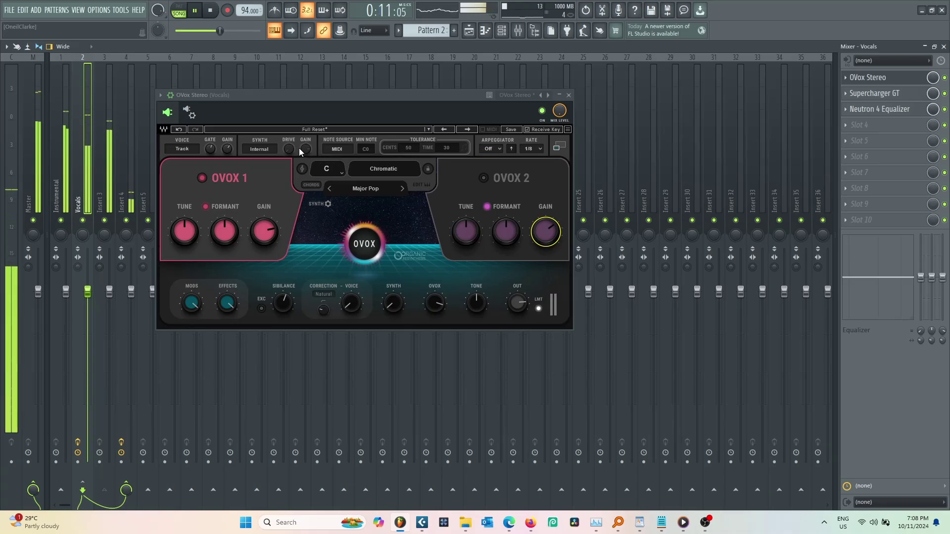
Step: Switch OVox's synth source from Internal to SideChain and stop playback
click(263, 149)
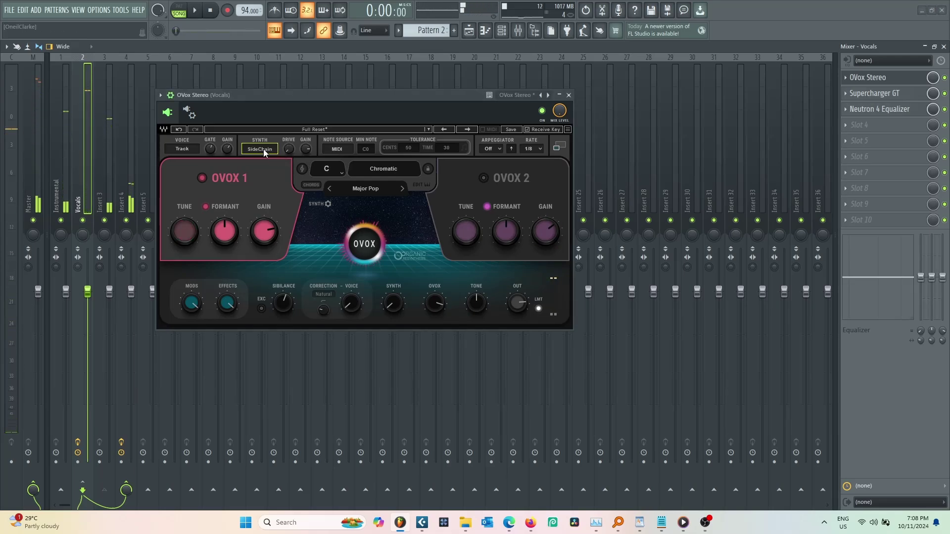
key(space)
drag(255, 93, 410, 77)
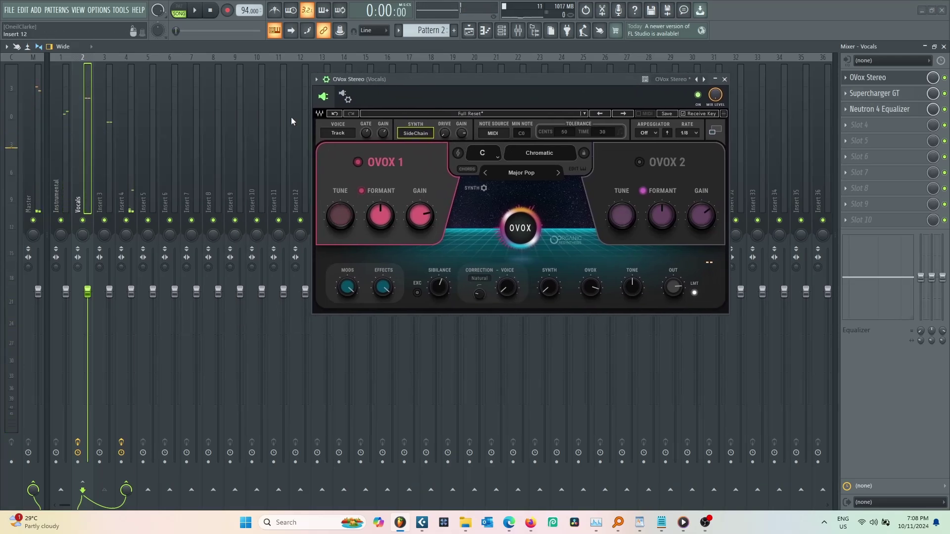
Step: Inspect the Insert 4 and Insert 3 mixer tracks and their routing, briefly playing the song to see their levels
click(130, 179)
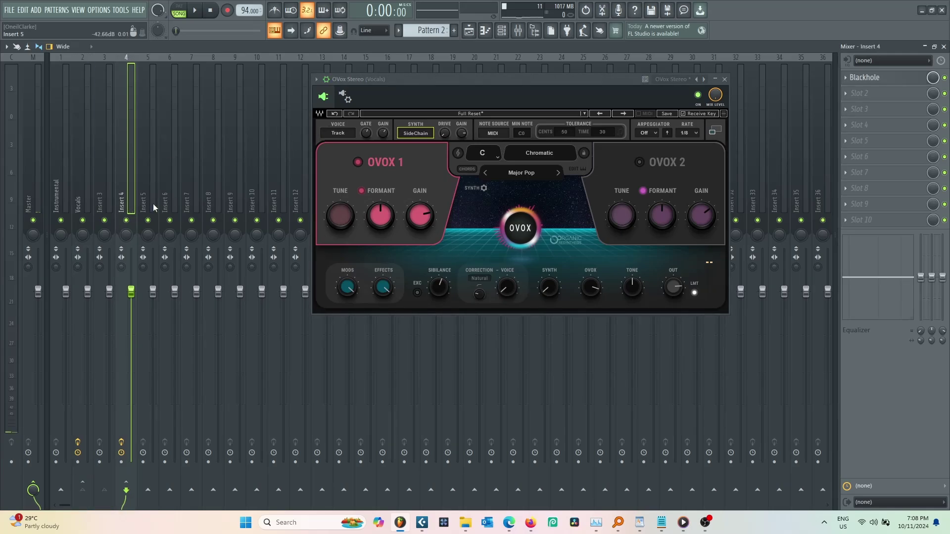
key(space)
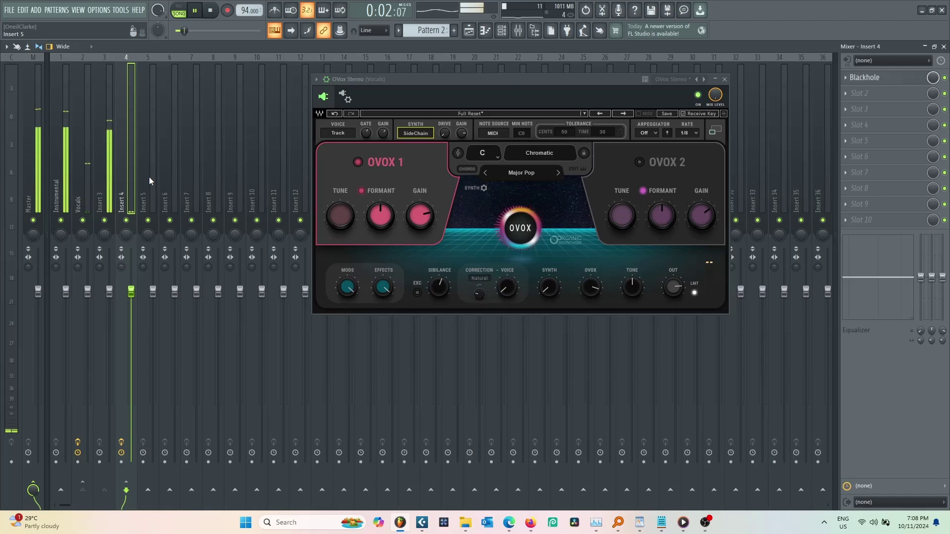
key(space)
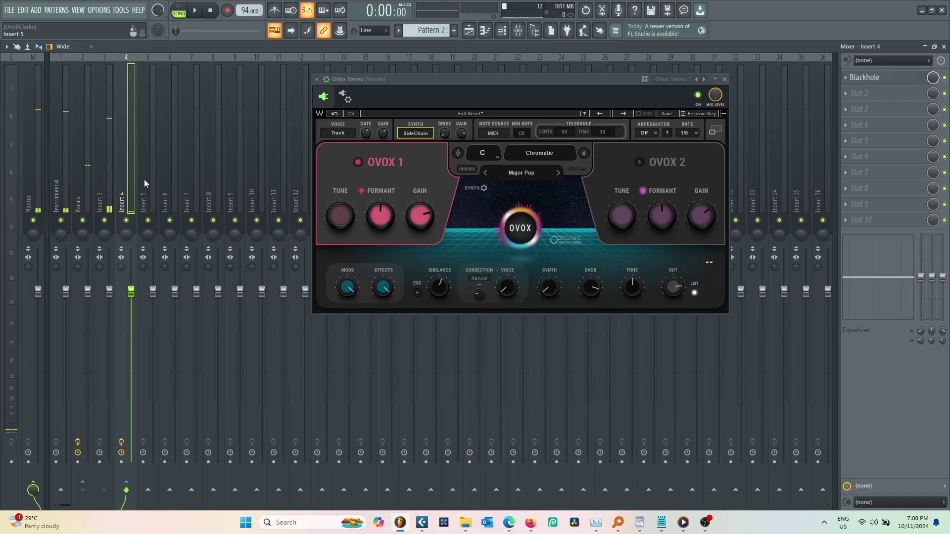
click(106, 179)
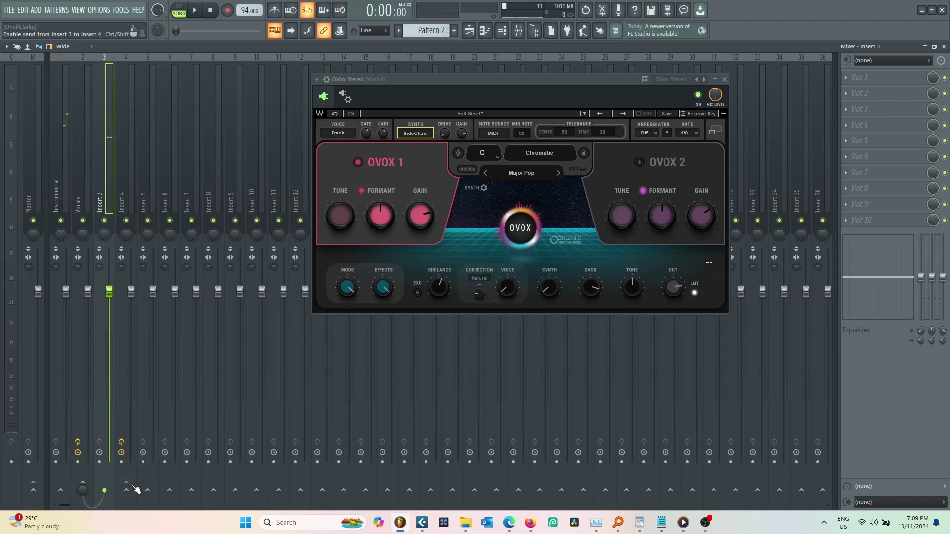
Step: Show OVox's processing connections in its wrapper settings and bring up the channel rack beside them
click(347, 99)
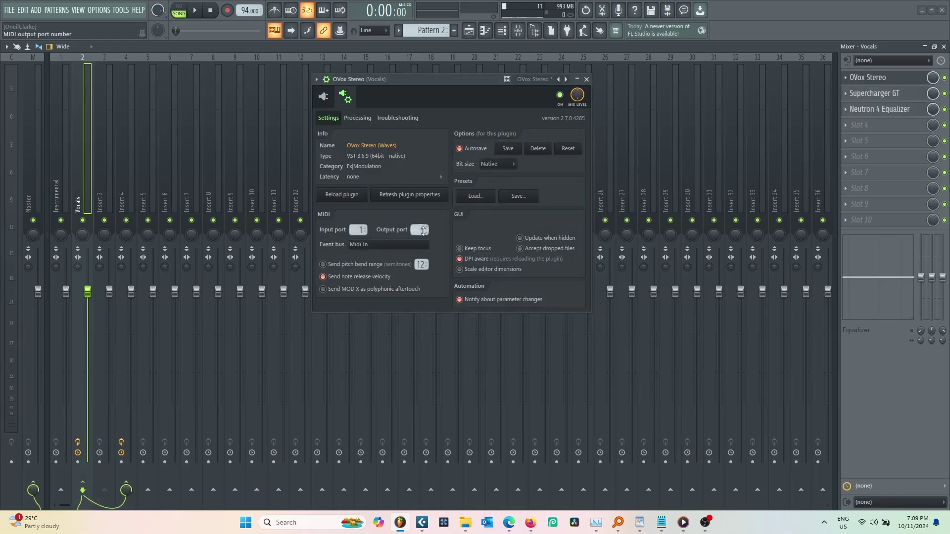
click(359, 118)
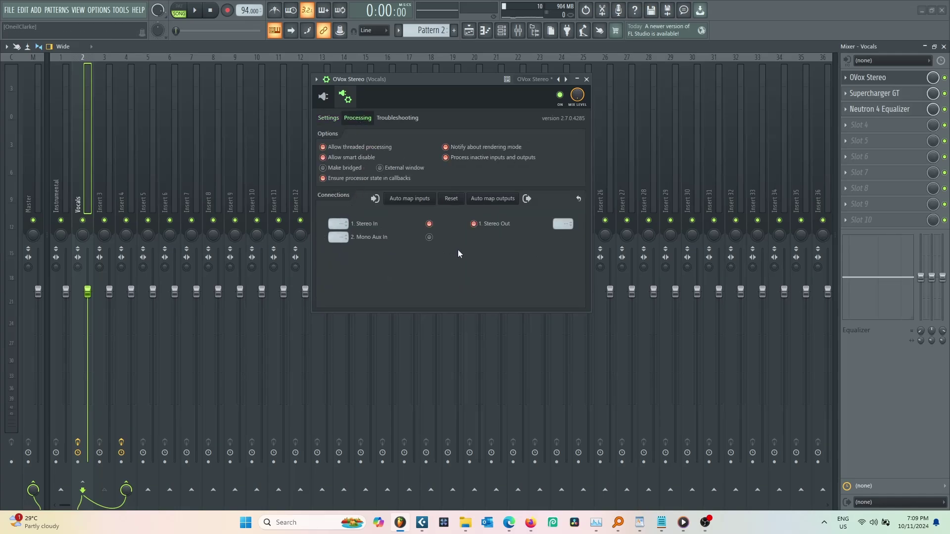
click(513, 30)
drag(478, 75, 260, 56)
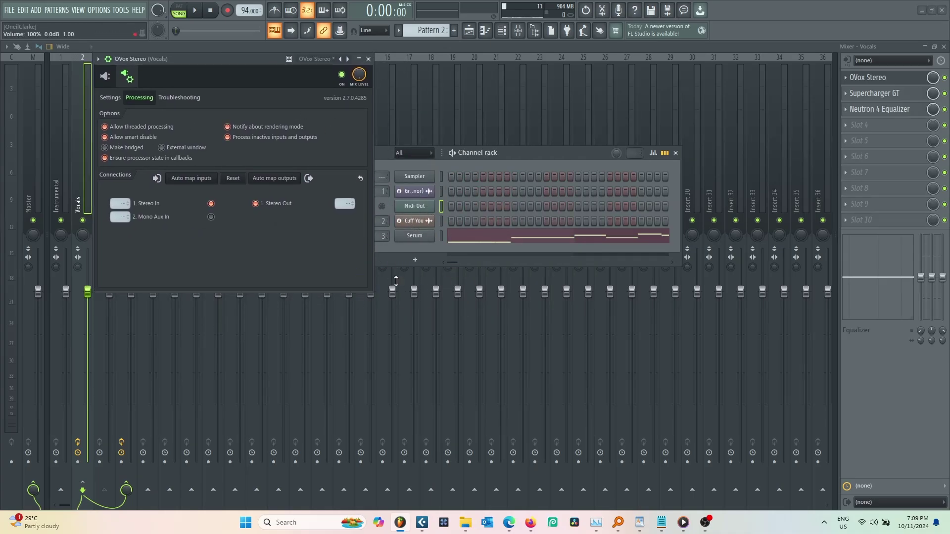
Step: Examine Serum's global preferences and the output connections in its wrapper settings
click(407, 236)
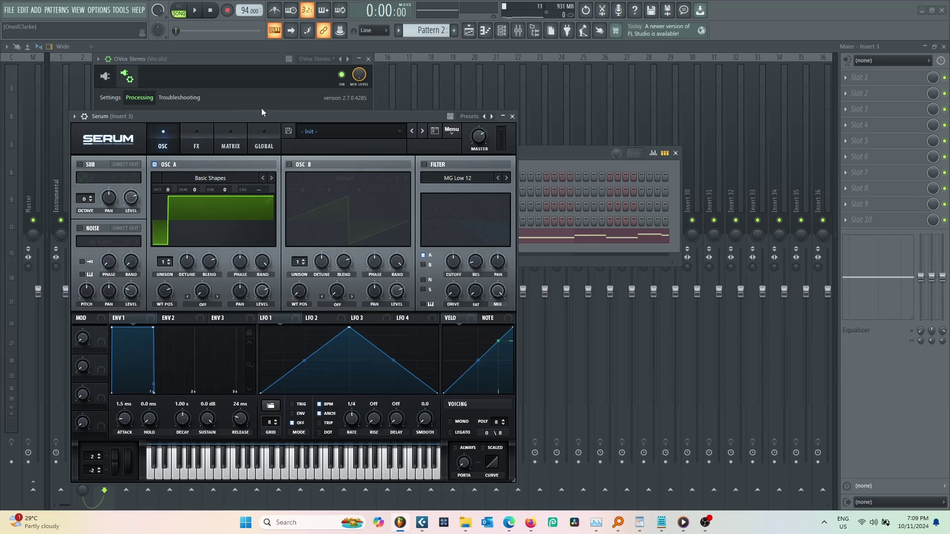
click(262, 141)
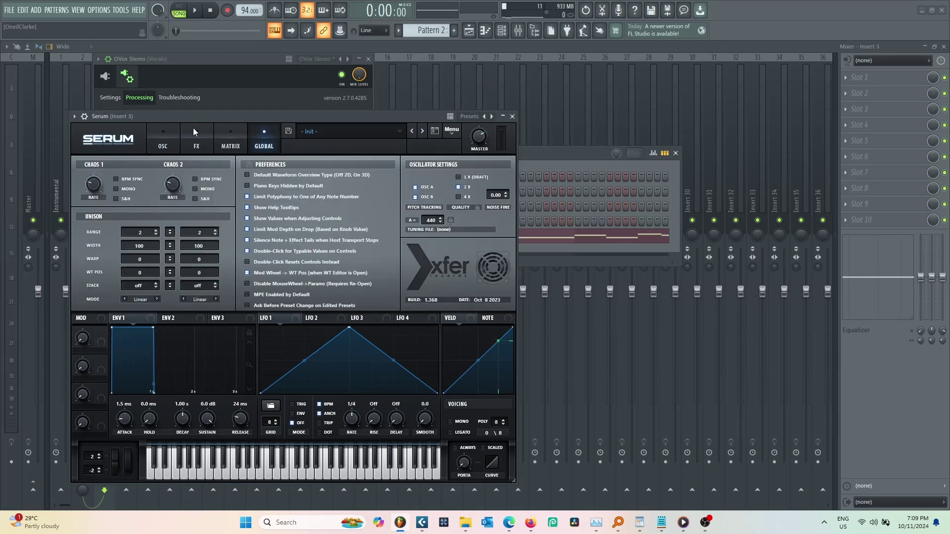
click(84, 117)
click(103, 134)
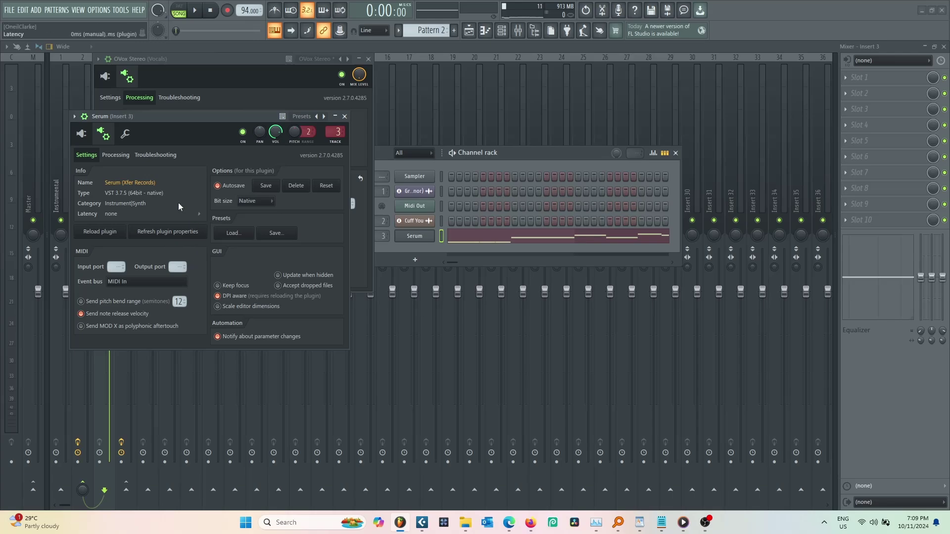
click(116, 155)
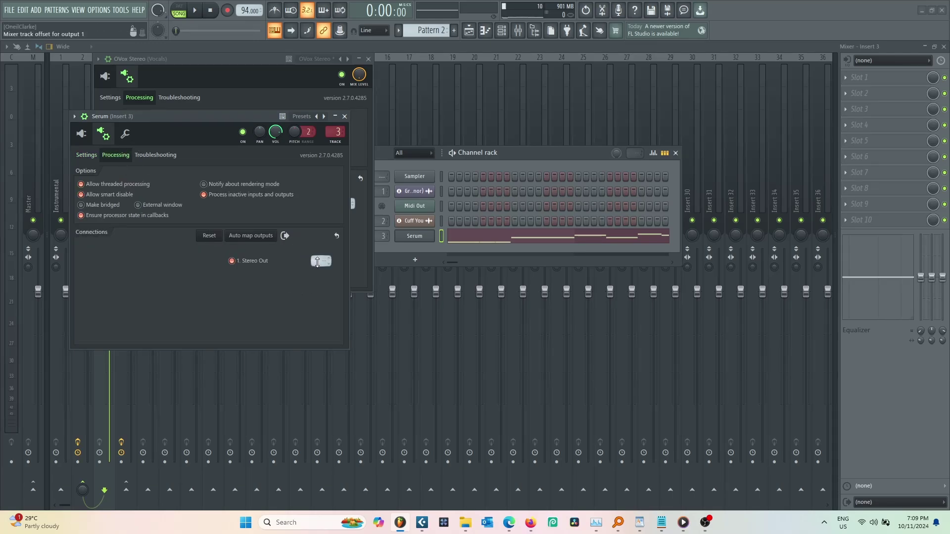
click(345, 116)
Step: With the song playing, assign sidechain index 1 to OVox's Mono Aux In and enable that input
key(space)
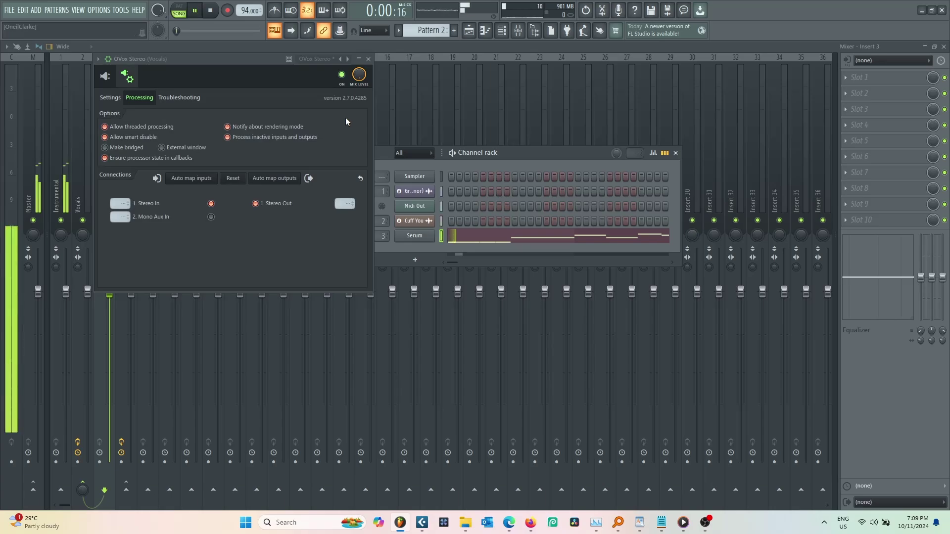
click(127, 207)
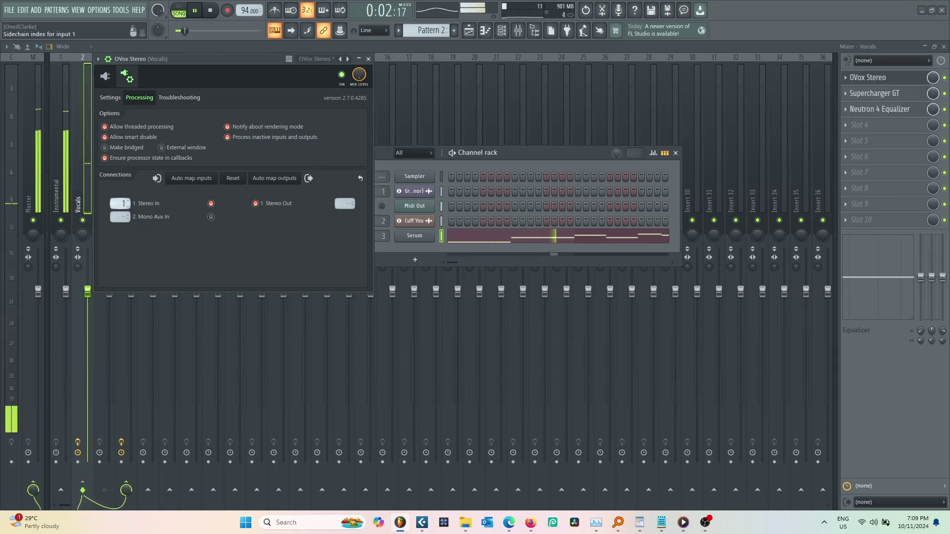
drag(127, 208, 127, 201)
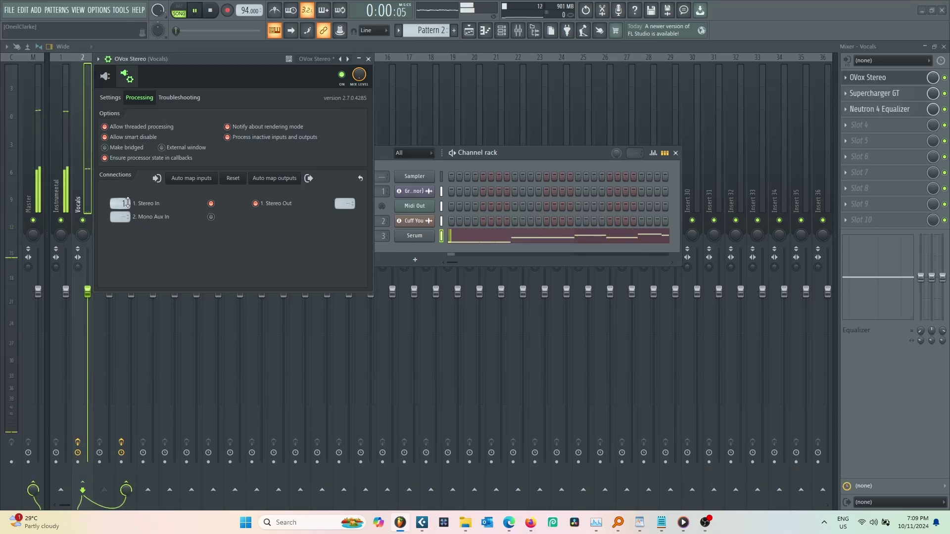
drag(123, 204, 123, 218)
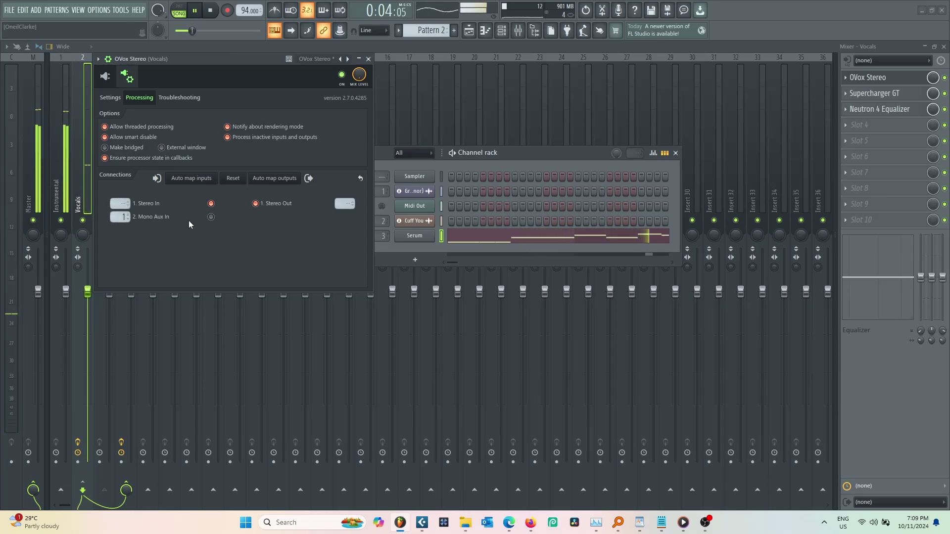
click(211, 218)
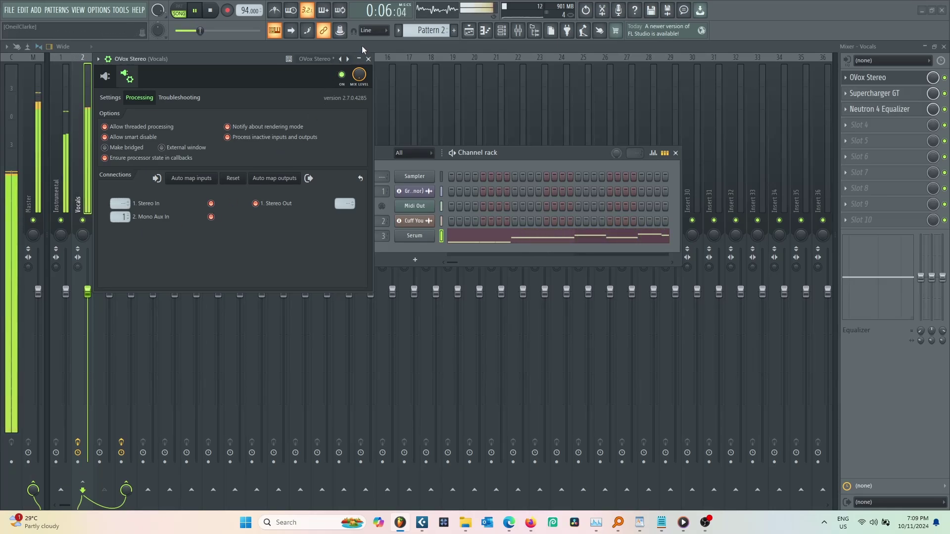
Step: Close OVox, open Serum's piano roll and try all its notes one octave higher before transposing them back down
click(368, 59)
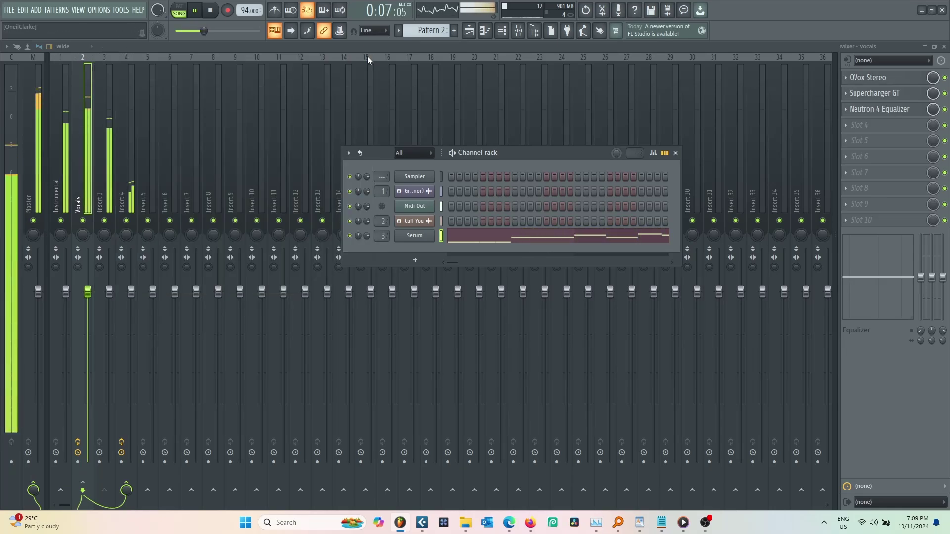
click(469, 238)
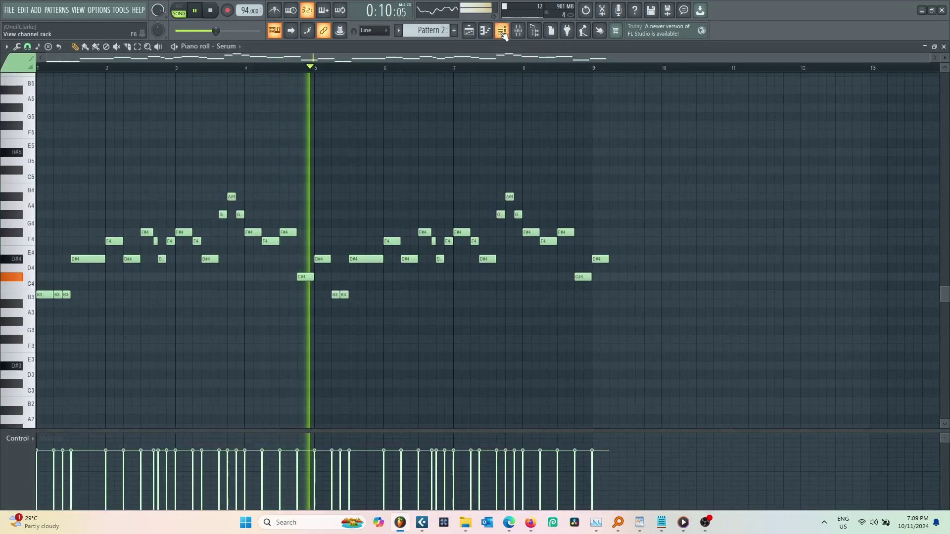
click(503, 33)
click(483, 238)
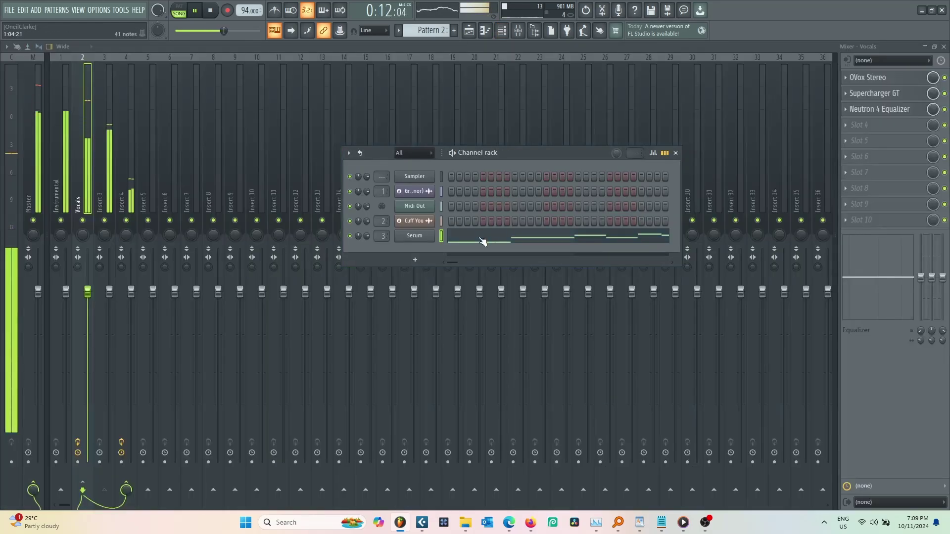
click(479, 237)
key(ctrl+a)
key(ctrl+Up)
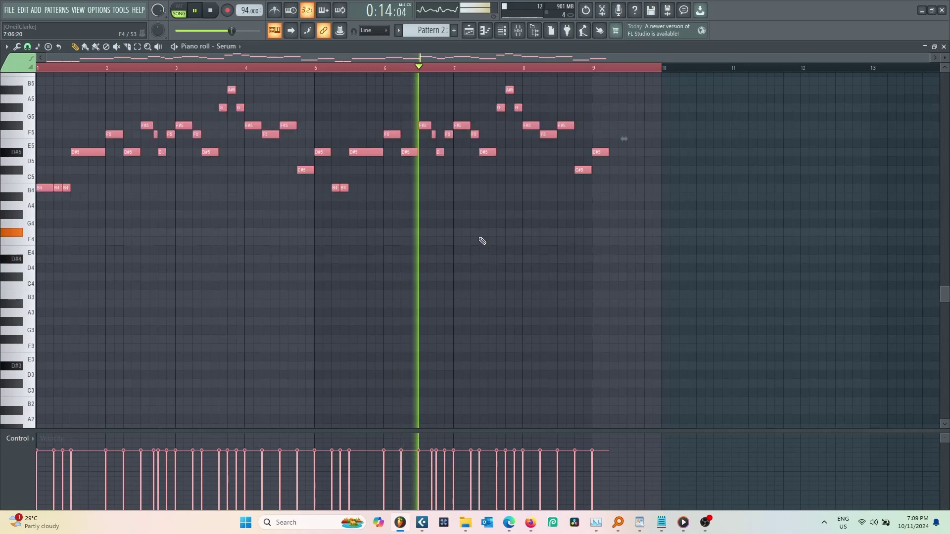
key(ctrl+Down)
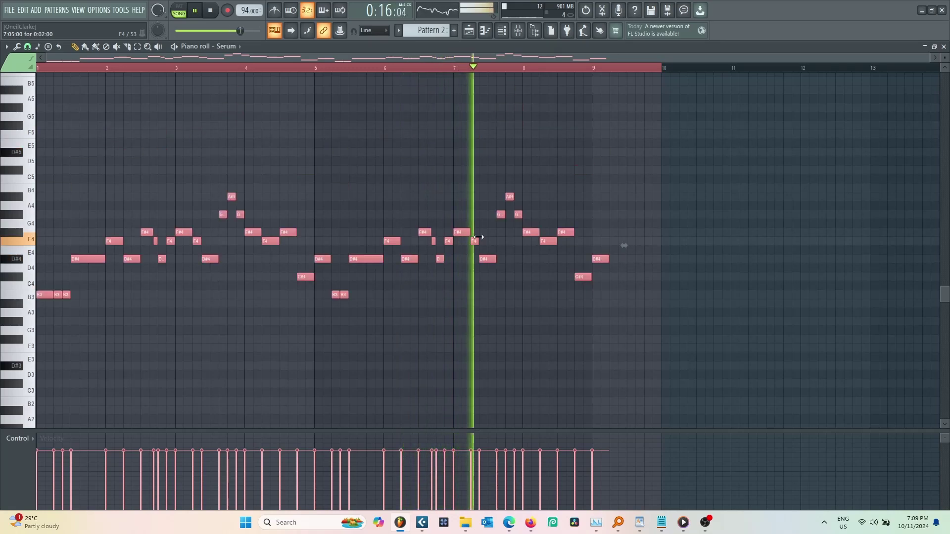
Step: Open Serum's synth interface from the channel rack and restart the song playback
click(501, 31)
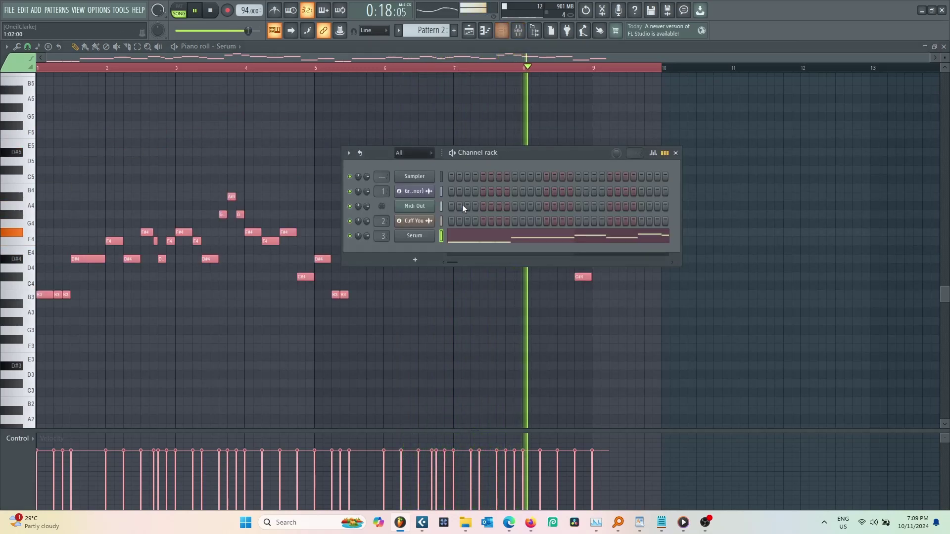
click(415, 236)
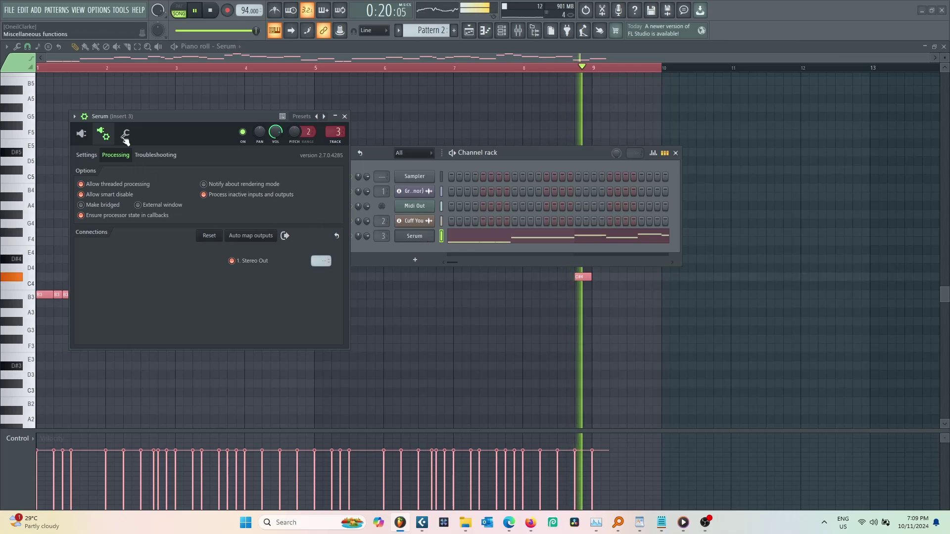
click(82, 134)
key(space)
key(space)
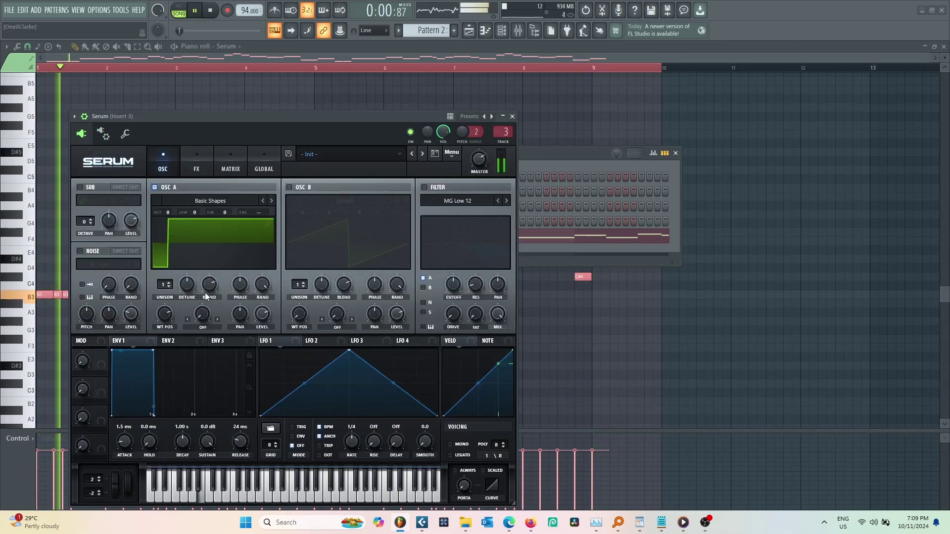
Step: Try wavetable position 5 on Serum's oscillator A, load the user preset "Squeeky clean and high" instead, and close Serum
drag(166, 317, 165, 338)
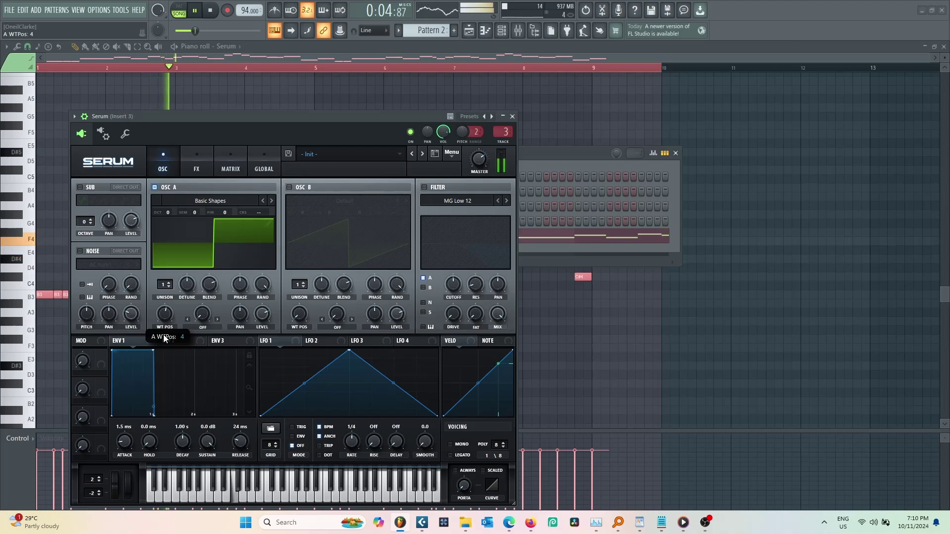
drag(159, 344, 159, 322)
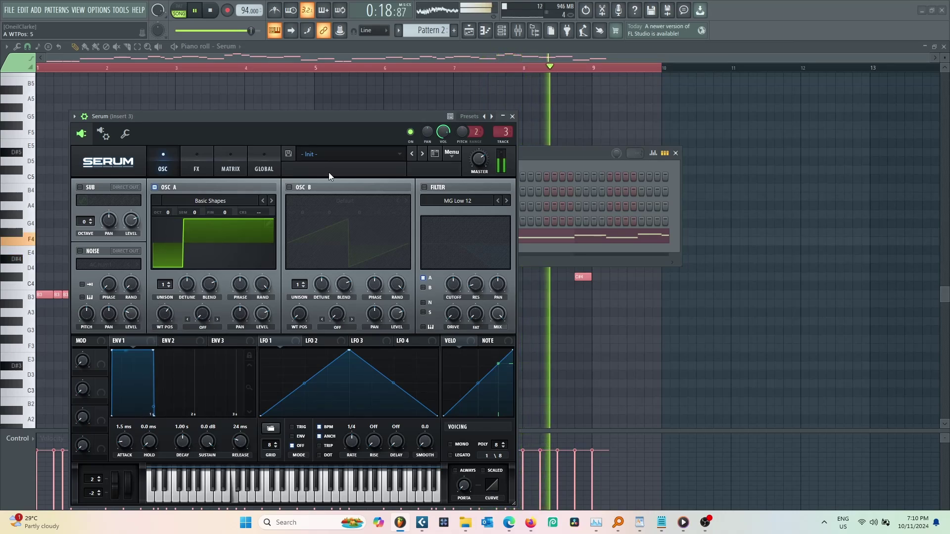
click(340, 159)
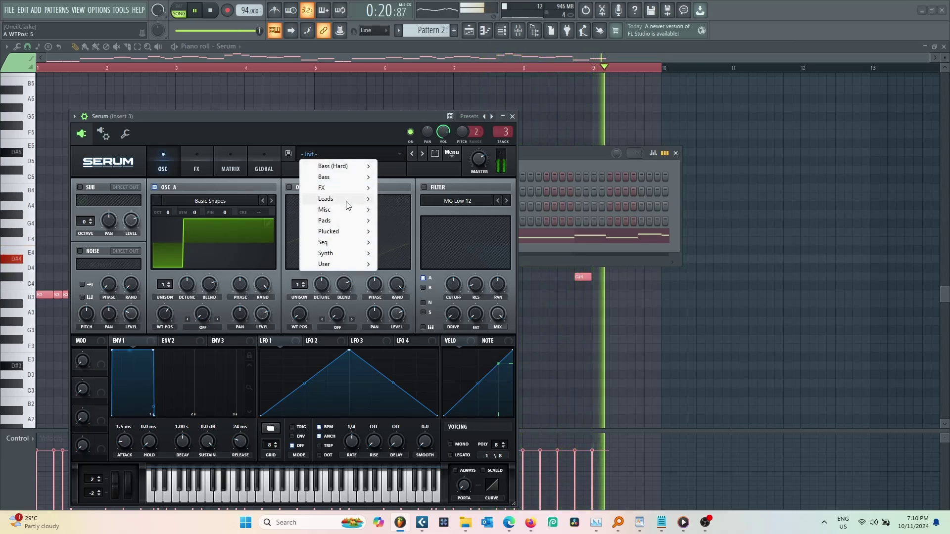
mouse_move(359, 264)
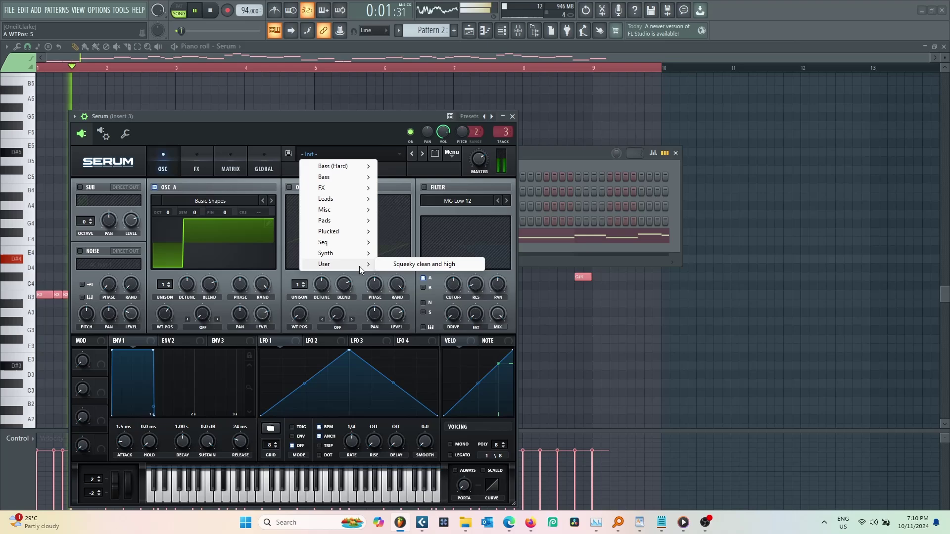
click(420, 263)
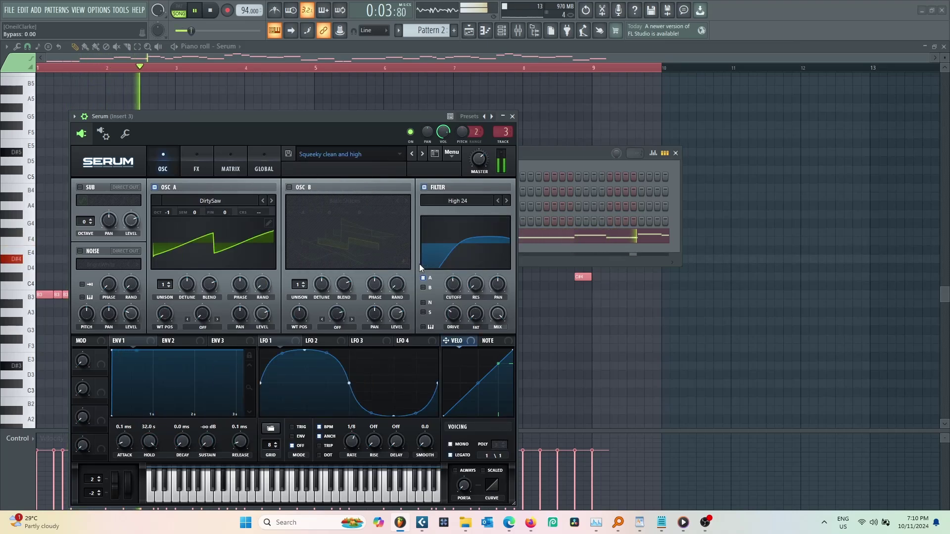
click(512, 116)
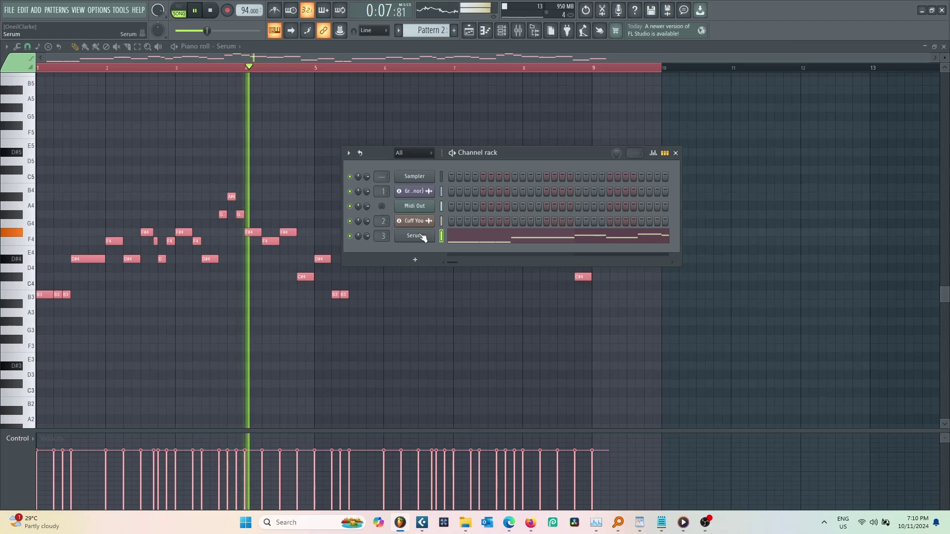
Step: Open OVox's main interface from the Vocals mixer track and move its window clear of the first mixer tracks
click(519, 32)
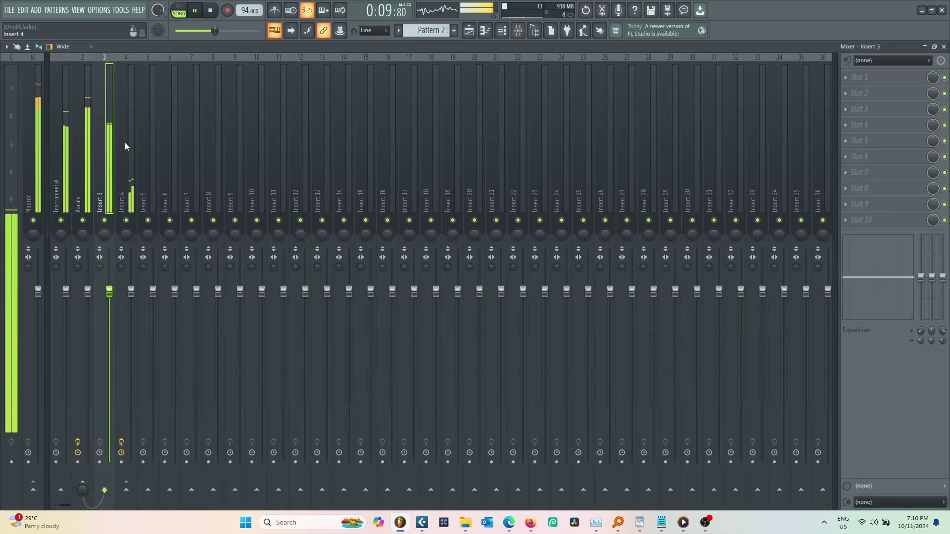
click(86, 160)
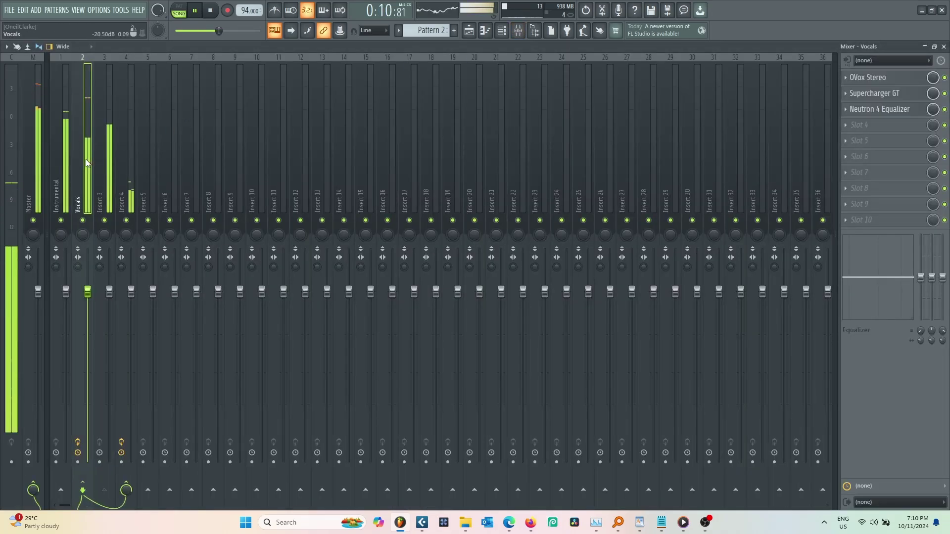
click(872, 77)
click(105, 75)
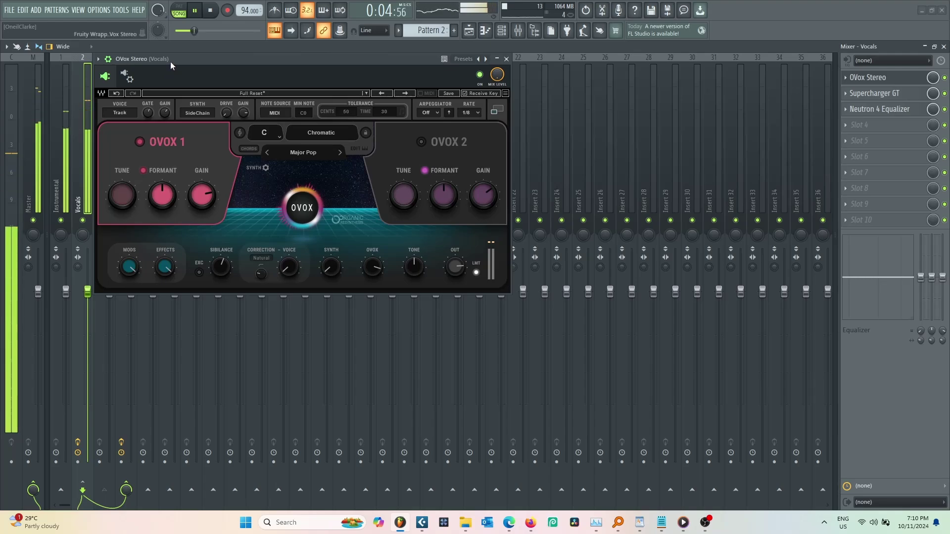
drag(171, 59, 348, 57)
Step: Mute the Instrumental and Insert 4 mixer tracks, keeping the Vocals track selected
click(127, 179)
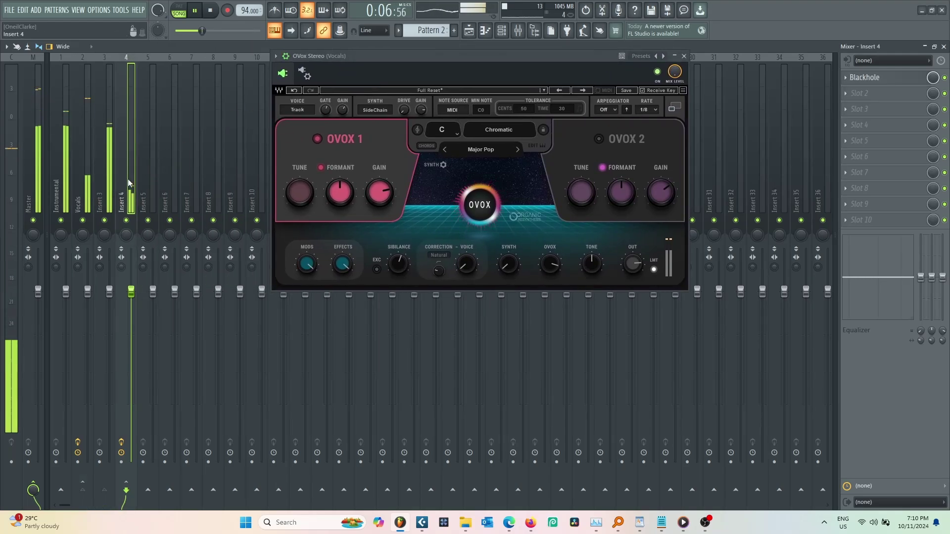
click(89, 181)
click(68, 220)
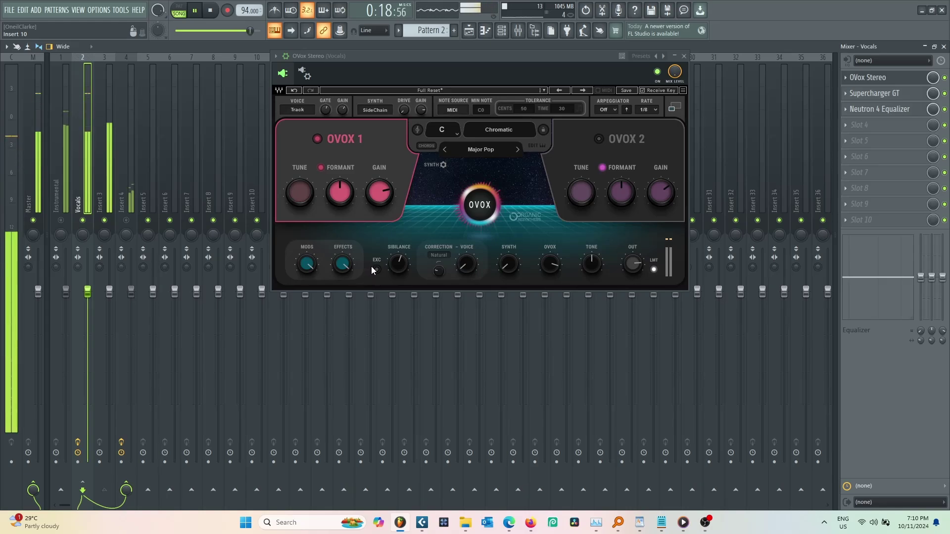
Step: Expand OVox to its full view and add a Chorus to the first effects slot
click(676, 107)
click(345, 308)
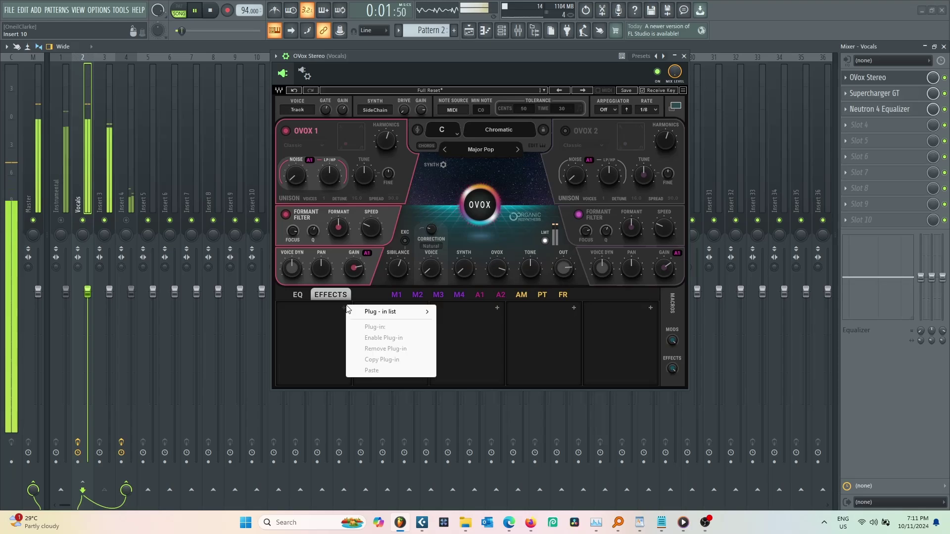
mouse_move(391, 313)
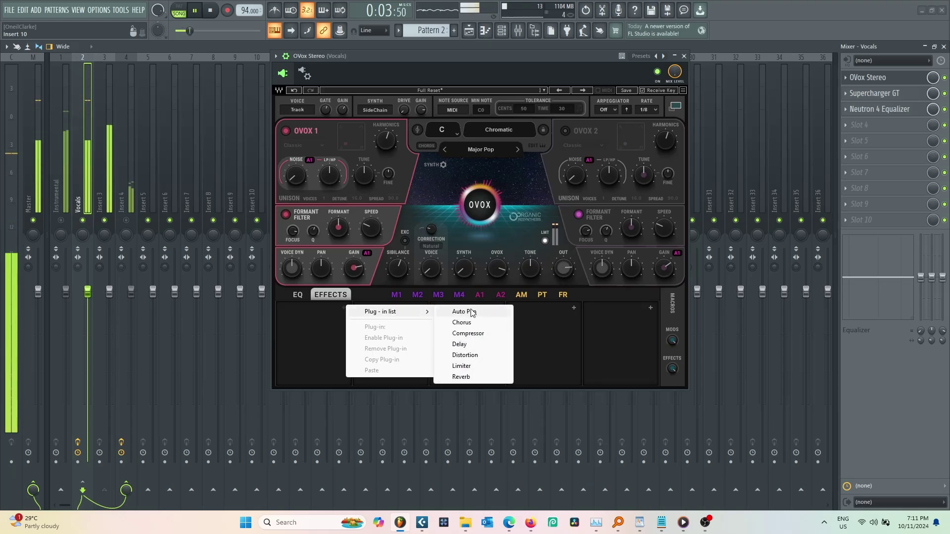
click(464, 323)
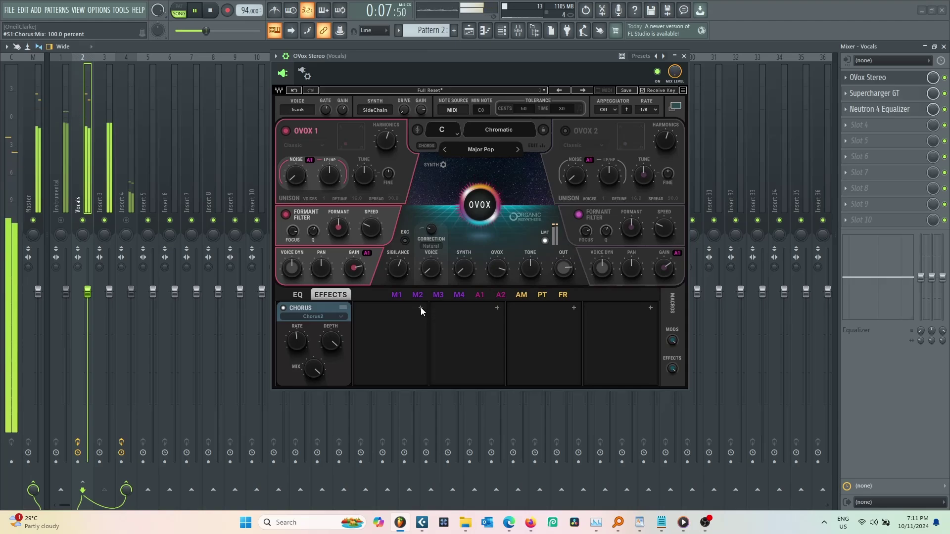
Step: Audition the ChorusBozo, Playground, Solid, Naughty and Spread presets on OVox's Chorus effect while the song plays
click(336, 317)
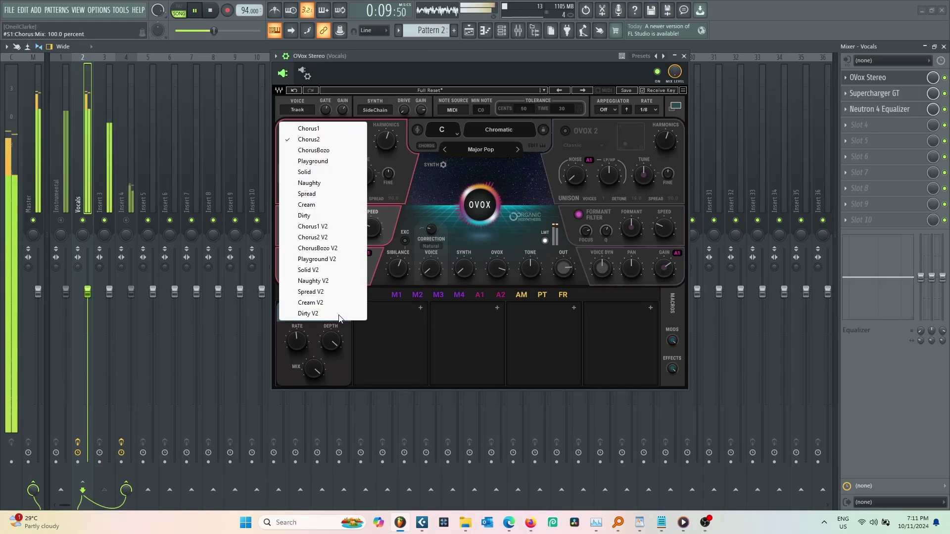
click(311, 149)
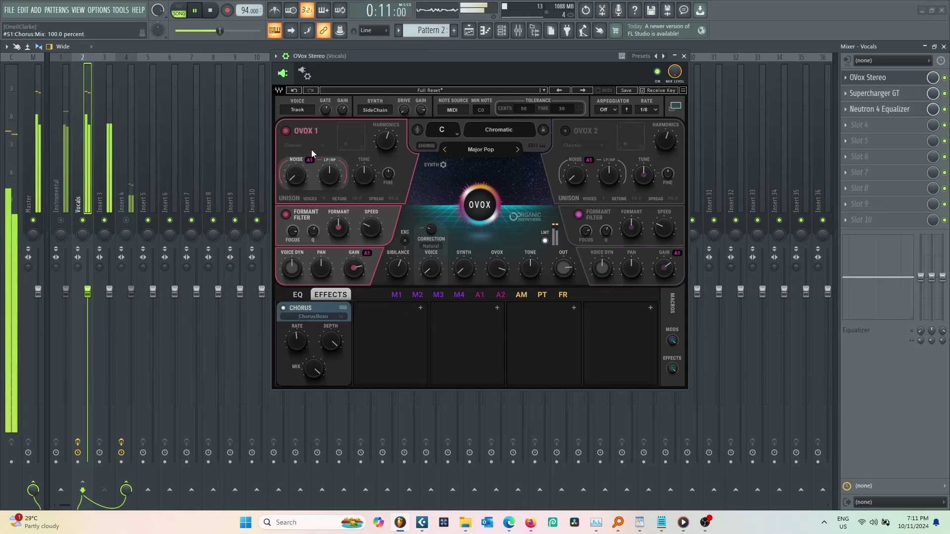
click(341, 316)
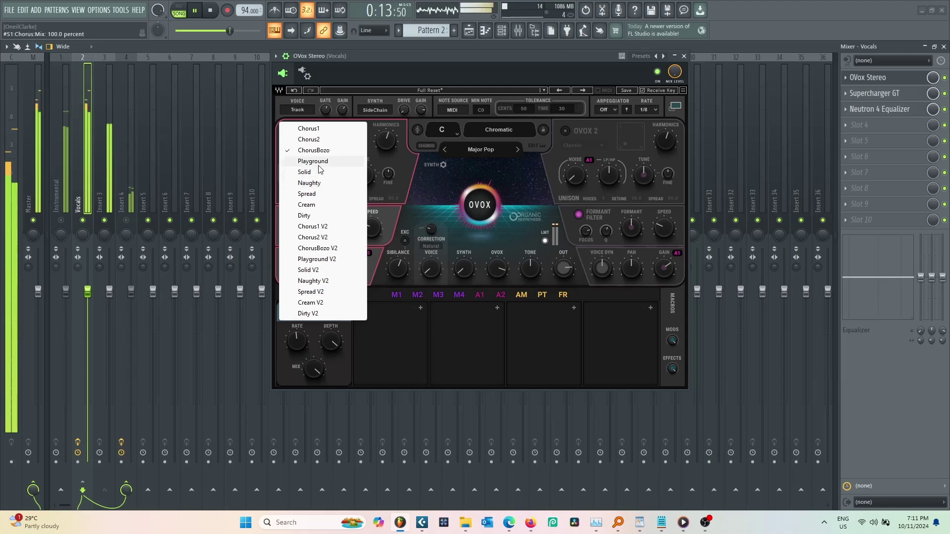
click(312, 161)
click(338, 315)
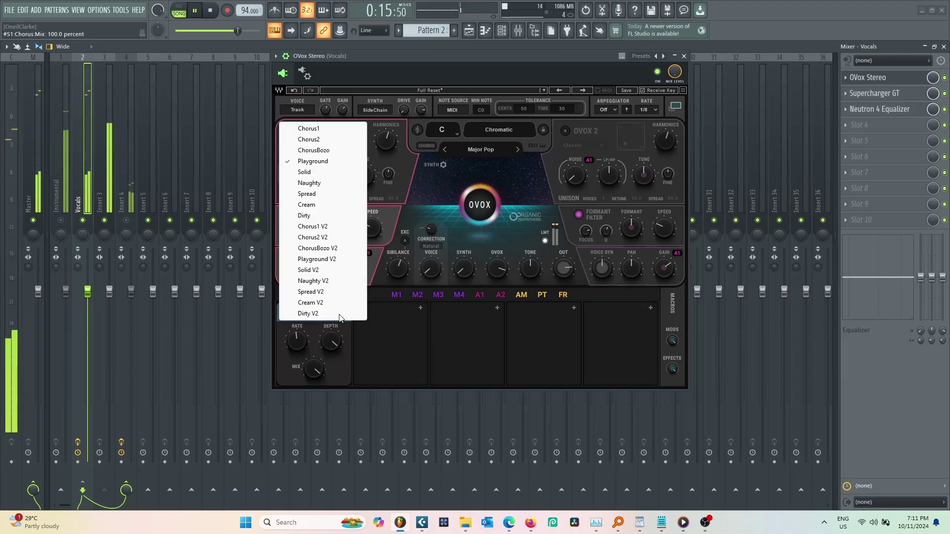
click(313, 168)
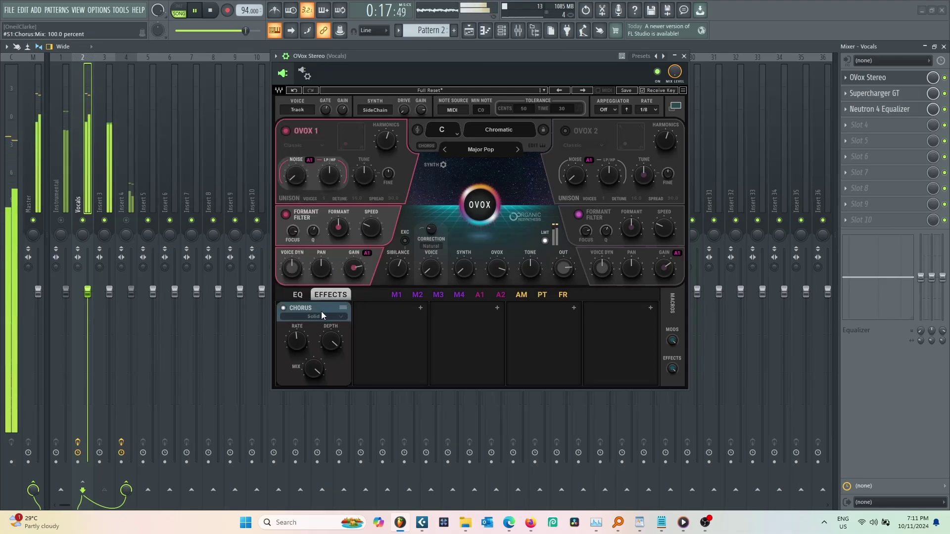
scroll(334, 319, down, 2)
click(339, 317)
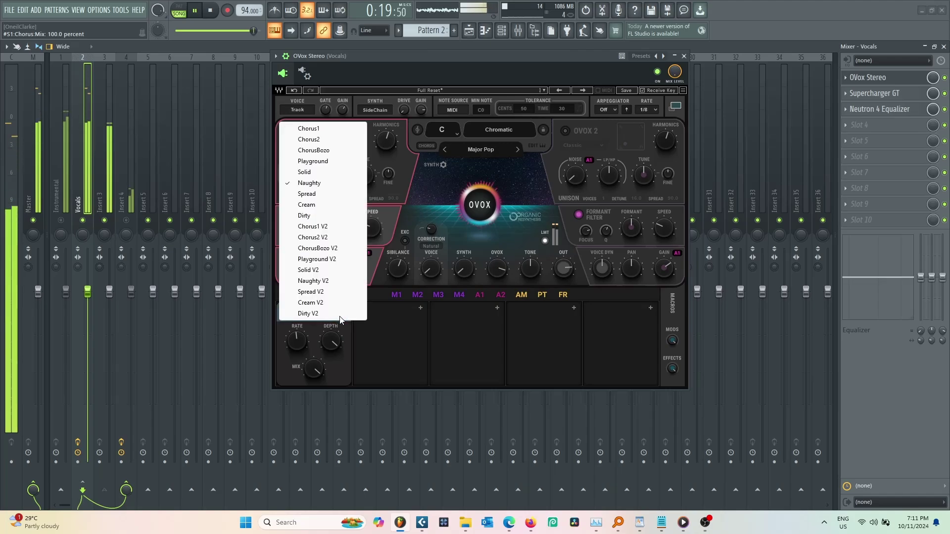
click(310, 193)
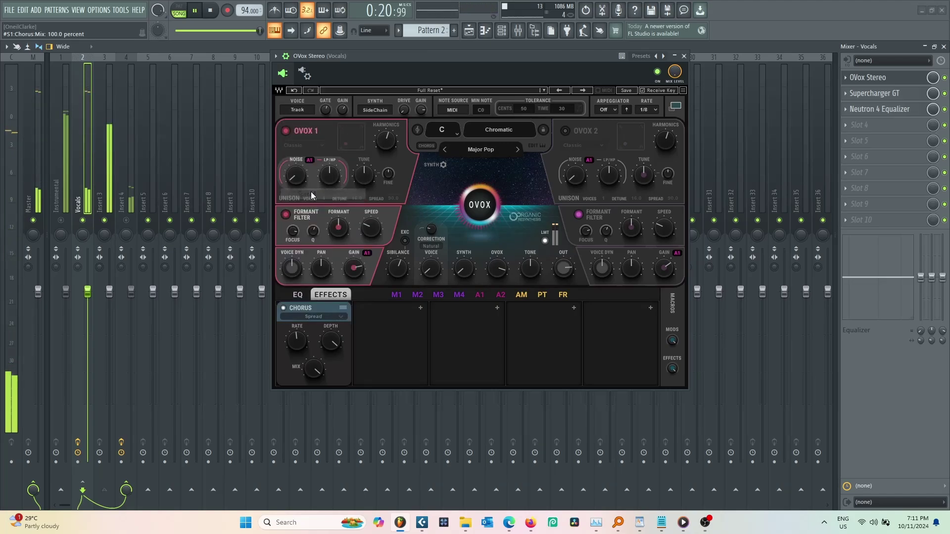
Step: Audition the Cream, Dirty, Chorus1 V2 and Chorus2 V2 presets on OVox's Chorus and select ChorusBozo V2
click(336, 317)
click(312, 217)
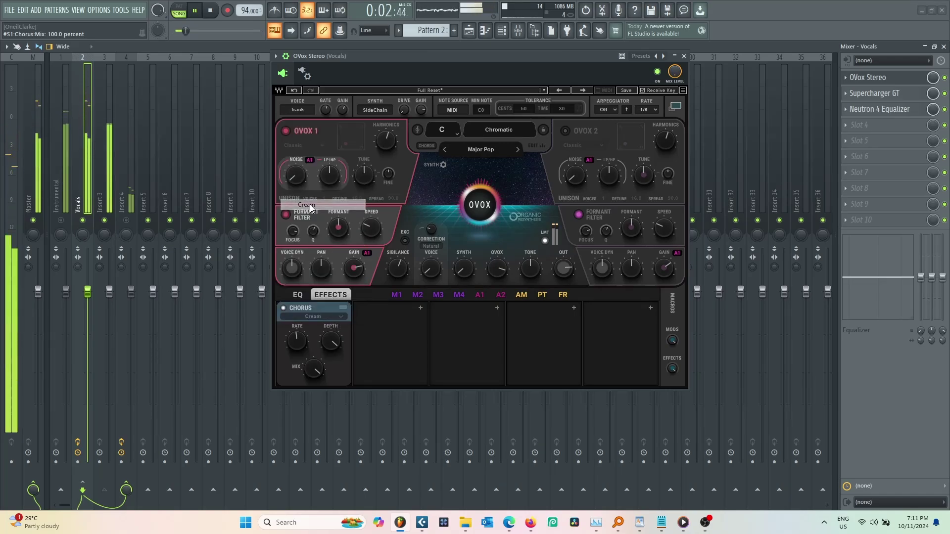
click(337, 316)
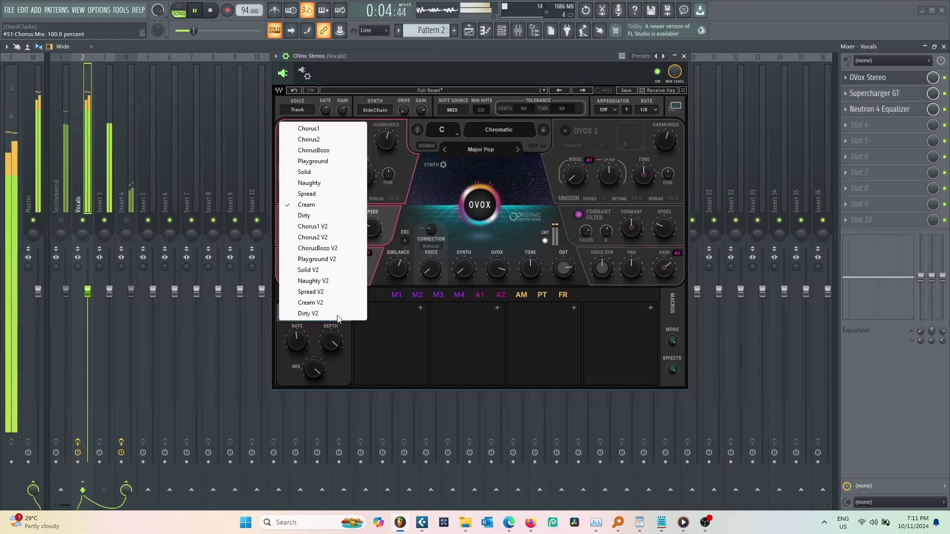
click(312, 217)
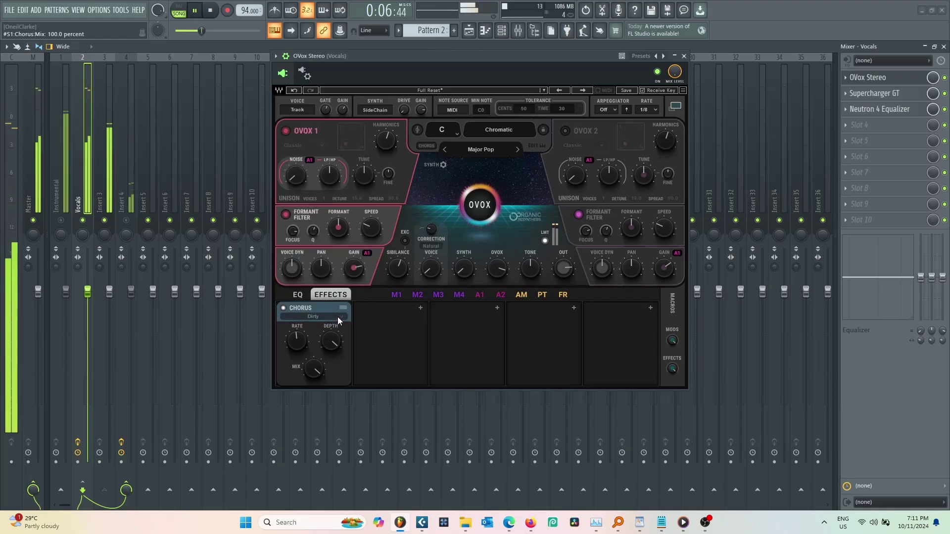
click(337, 316)
click(312, 237)
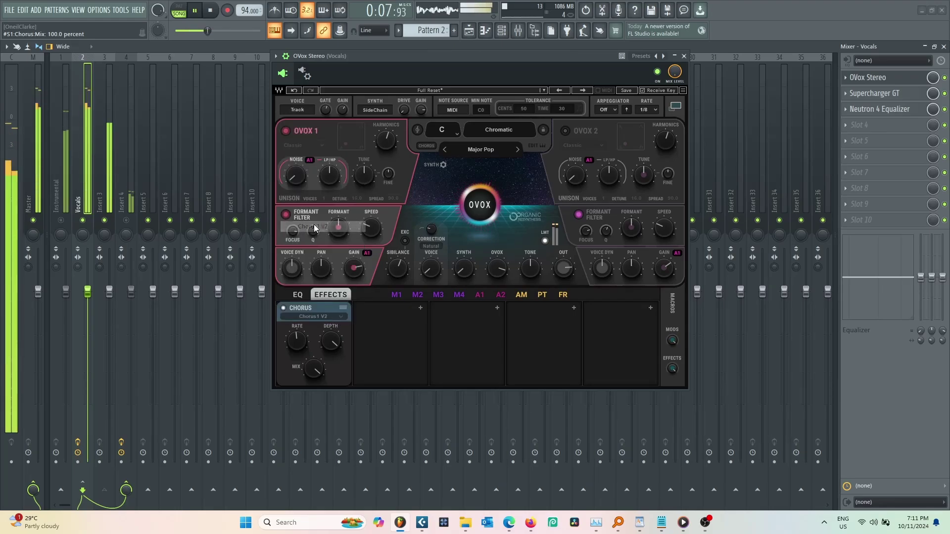
click(340, 317)
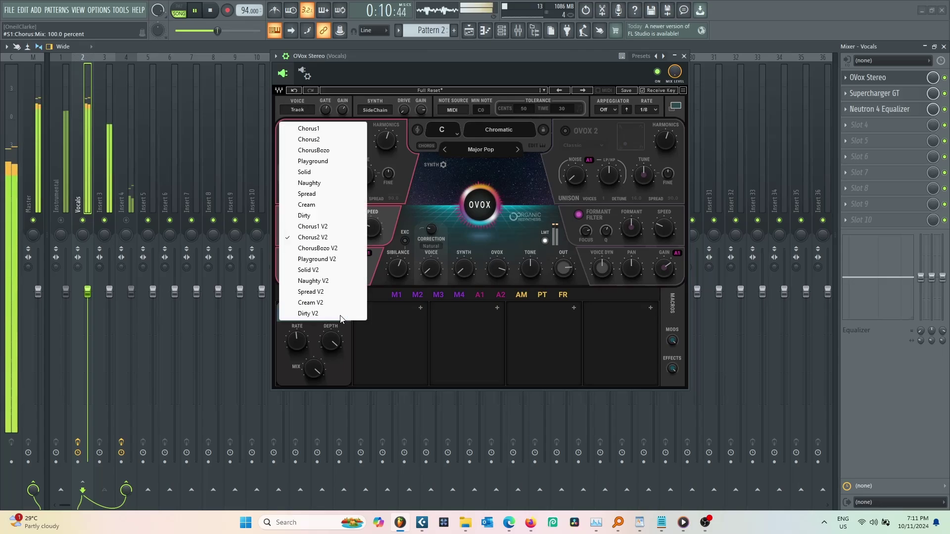
click(318, 249)
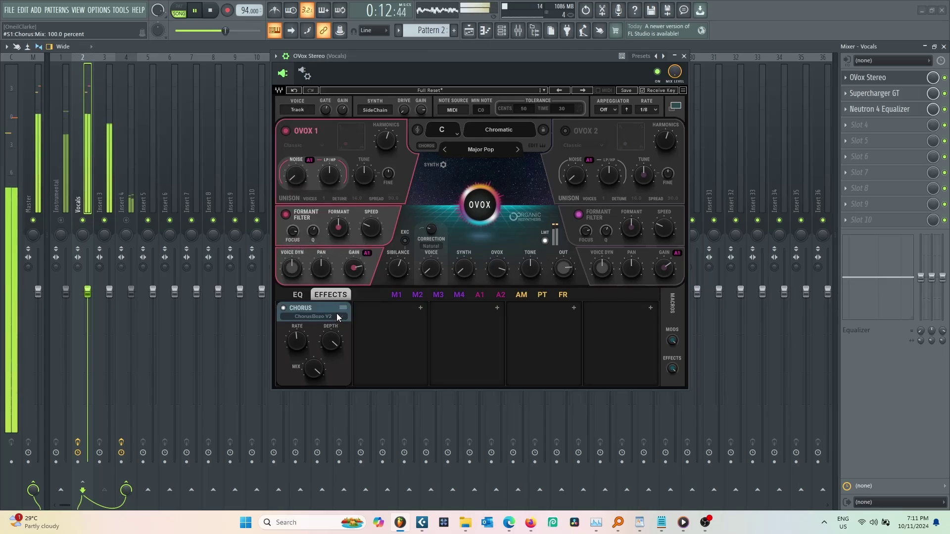
Step: Audition the Solid V2 and Dirty V2 presets on OVox's Chorus effect while the song plays
click(337, 317)
click(309, 259)
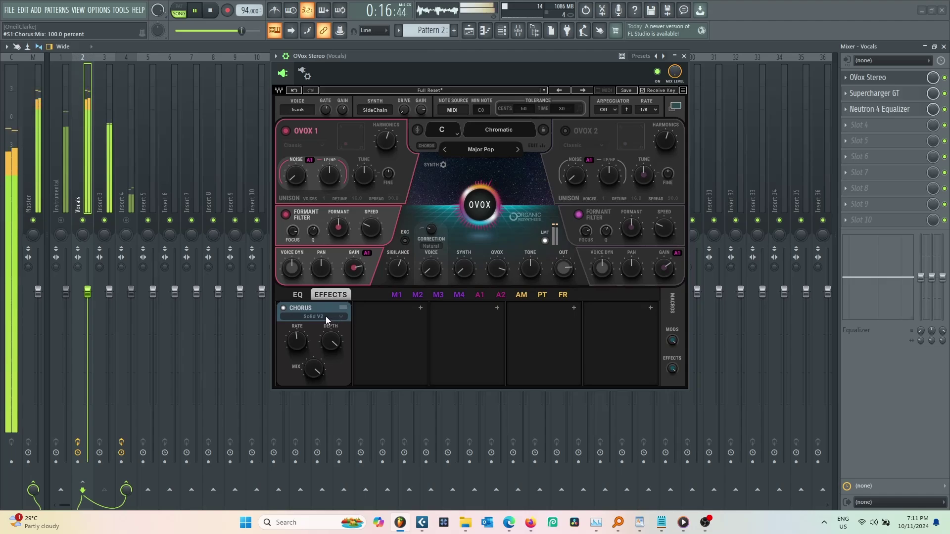
scroll(326, 319, down, 1)
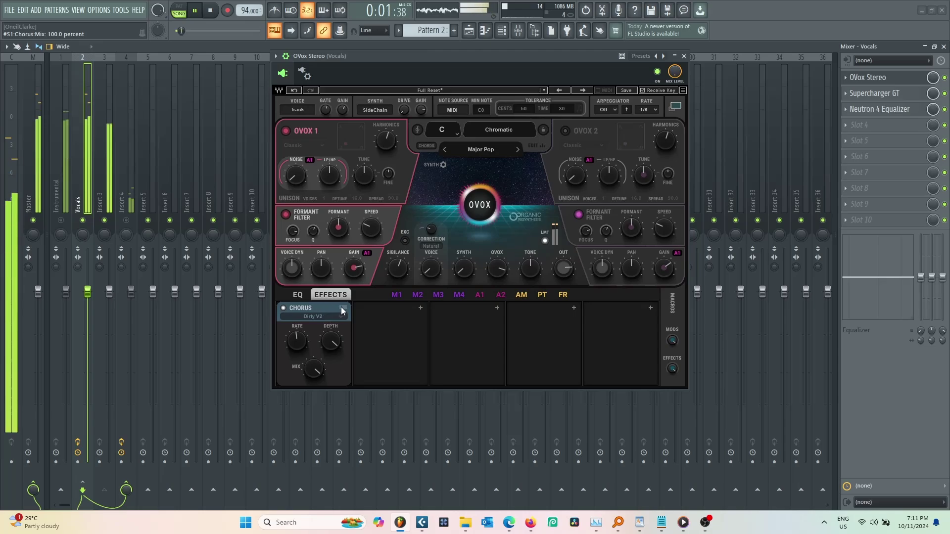
Step: Replace the Chorus in OVox's first effects slot with a Delay
click(341, 309)
mouse_move(393, 314)
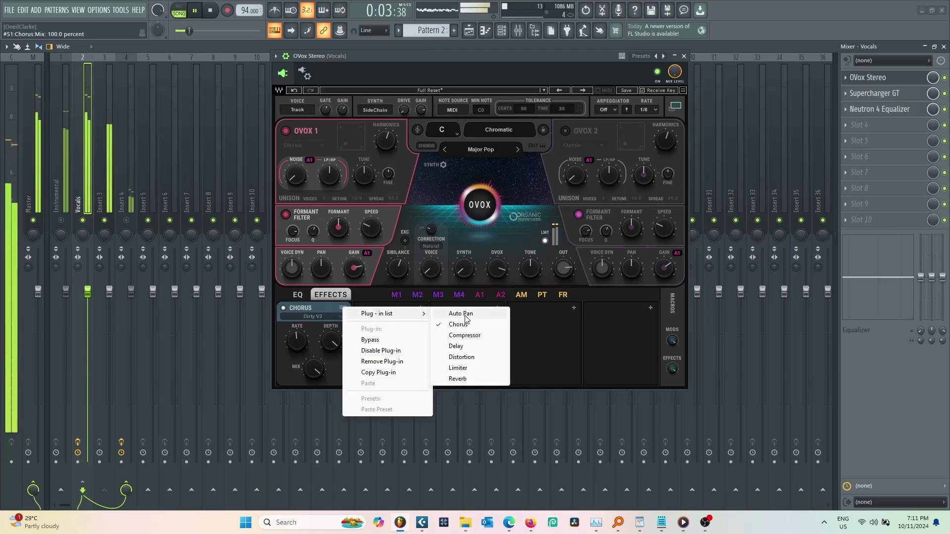
click(455, 346)
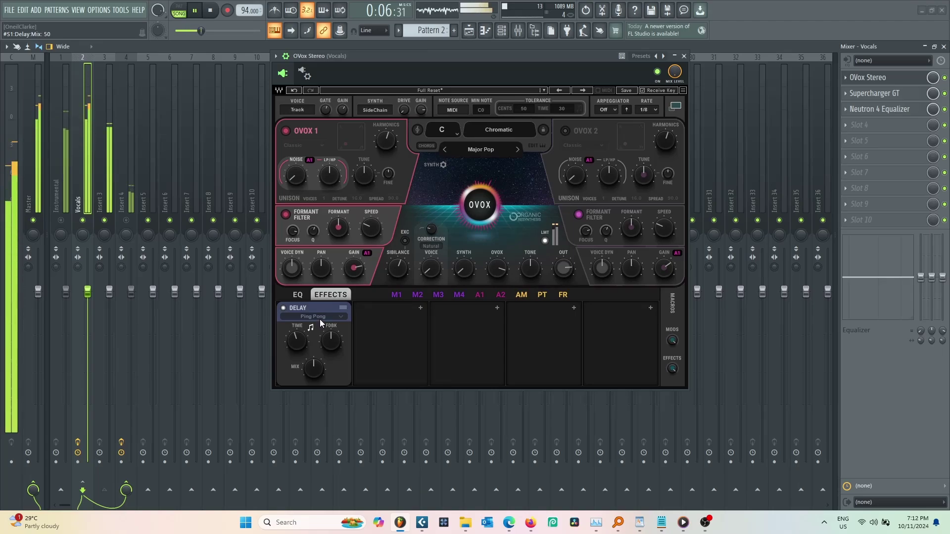
Step: Replace the Delay in OVox's first effects slot with a Distortion
click(343, 310)
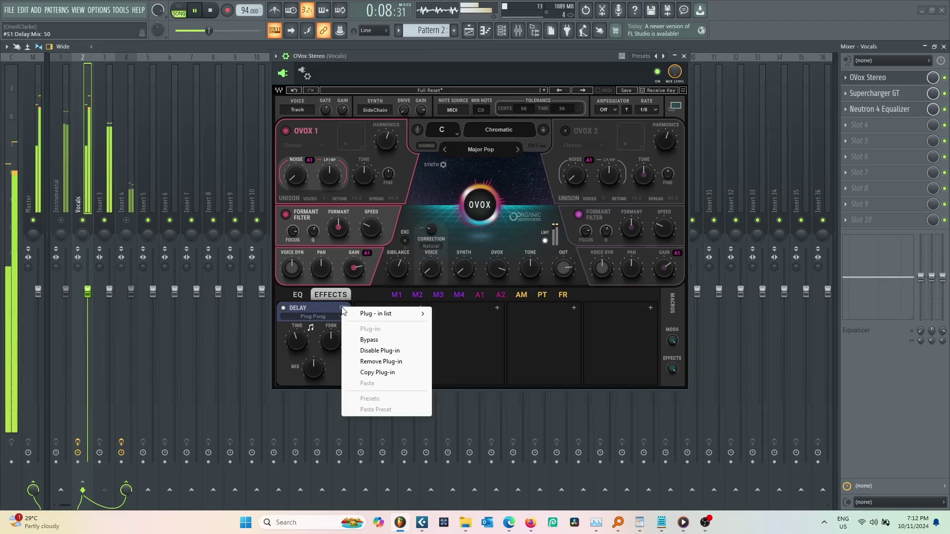
mouse_move(401, 314)
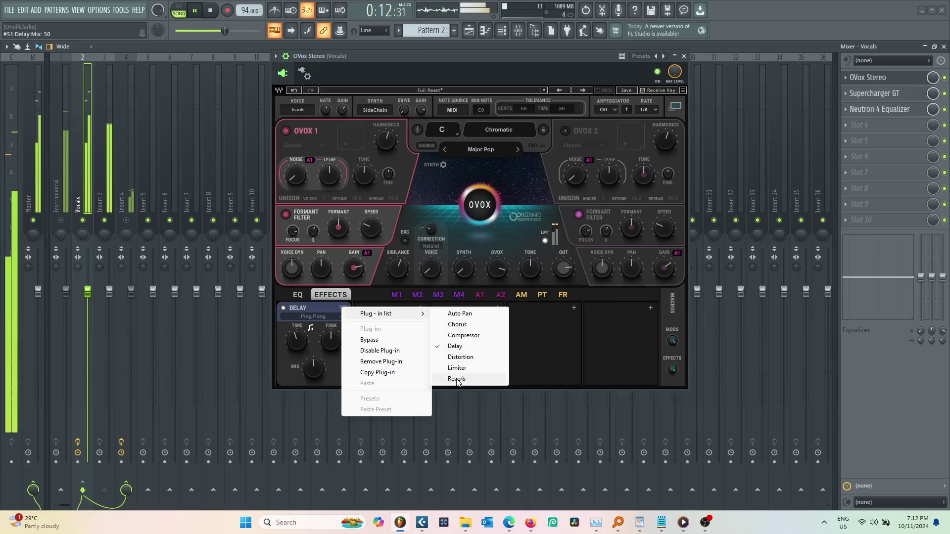
click(456, 357)
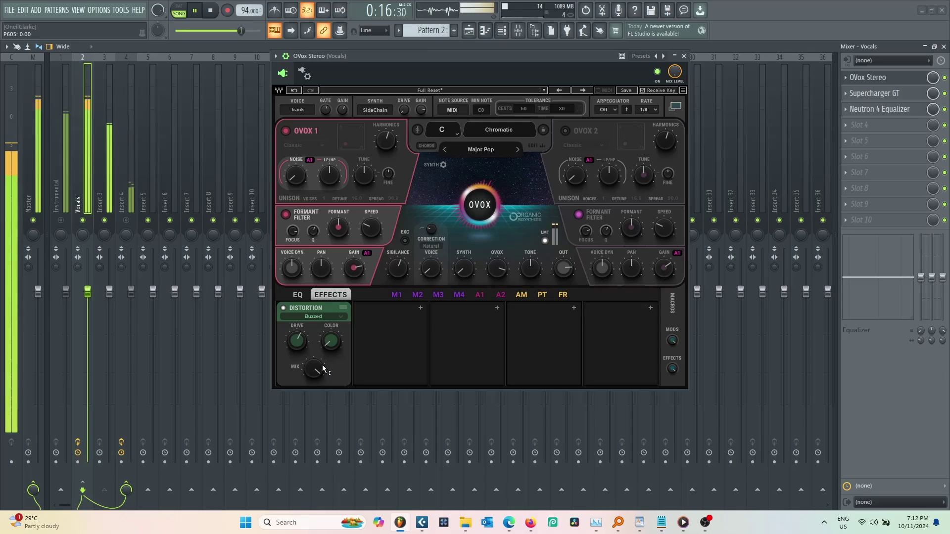
Step: Raise the Distortion's drive to 6.2 dB and audition other distortion presets, including Squashed
drag(297, 342, 320, 322)
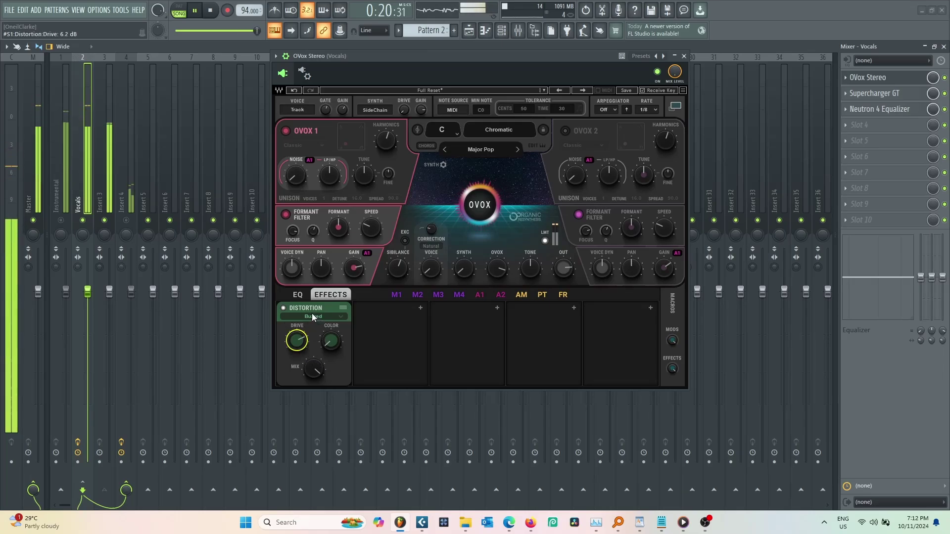
scroll(310, 315, down, 1)
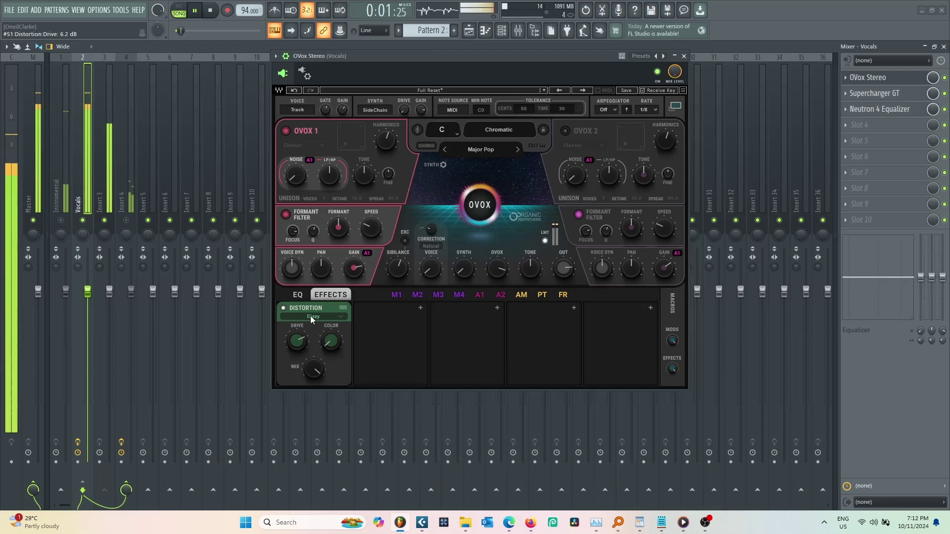
scroll(310, 316, down, 1)
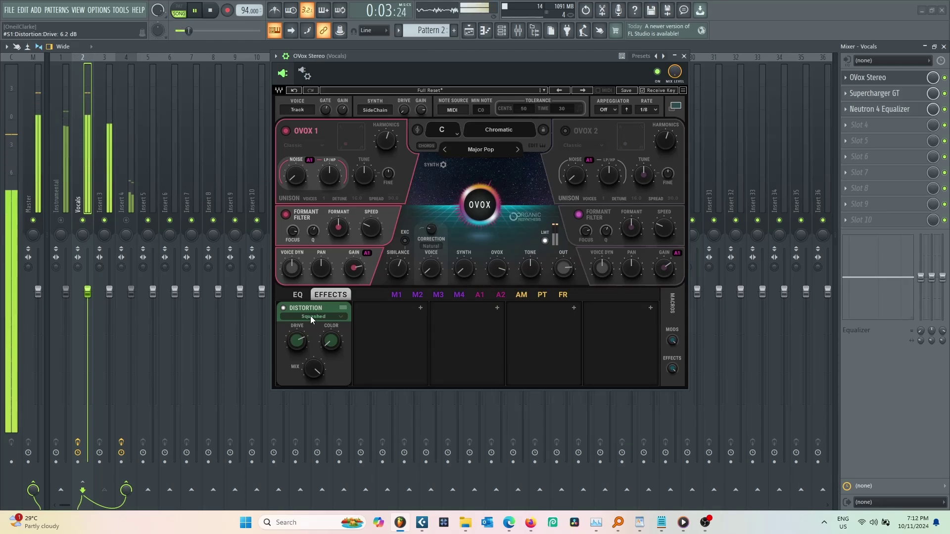
Step: Replace the Distortion with a Reverb and audition its Dark and Room presets
click(339, 312)
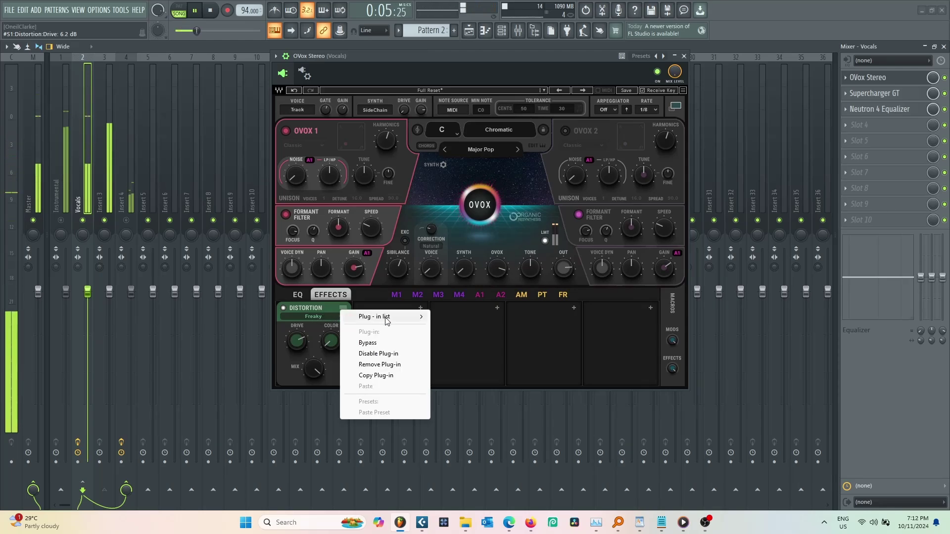
mouse_move(390, 316)
click(454, 380)
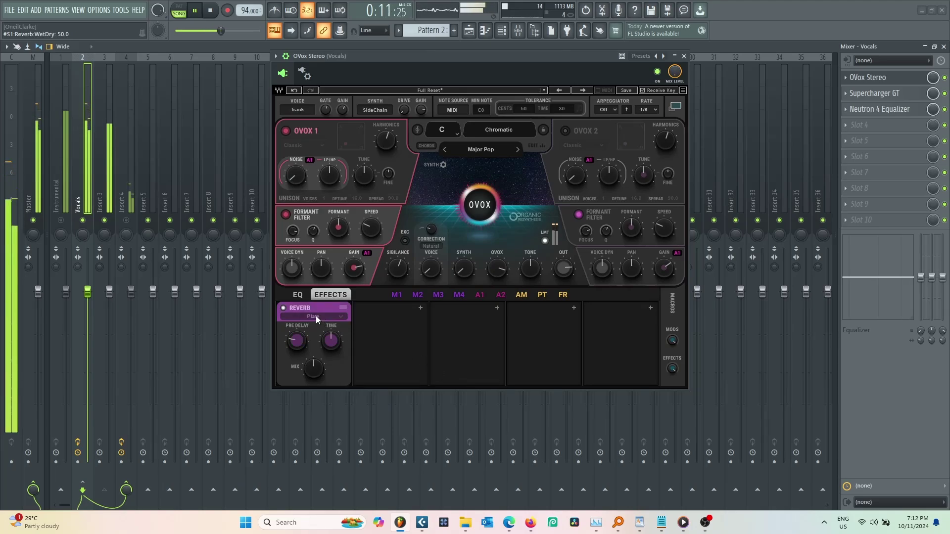
scroll(315, 316, up, 1)
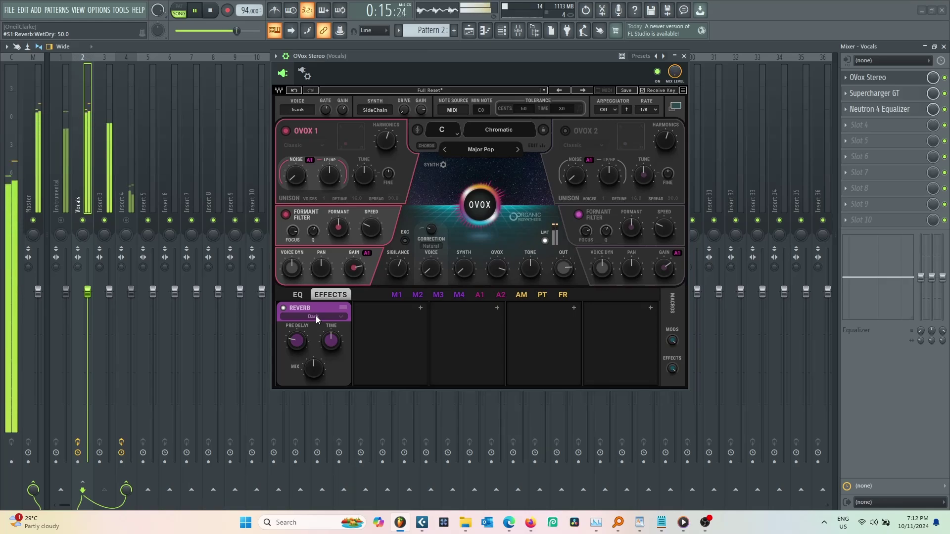
scroll(316, 315, up, 1)
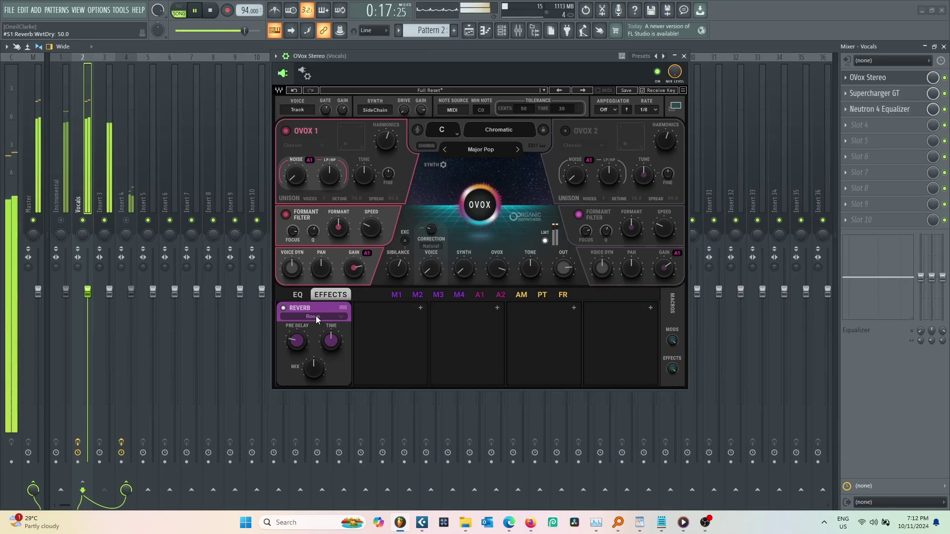
Step: Switch the OVox 2 section on and back off
click(566, 131)
click(565, 131)
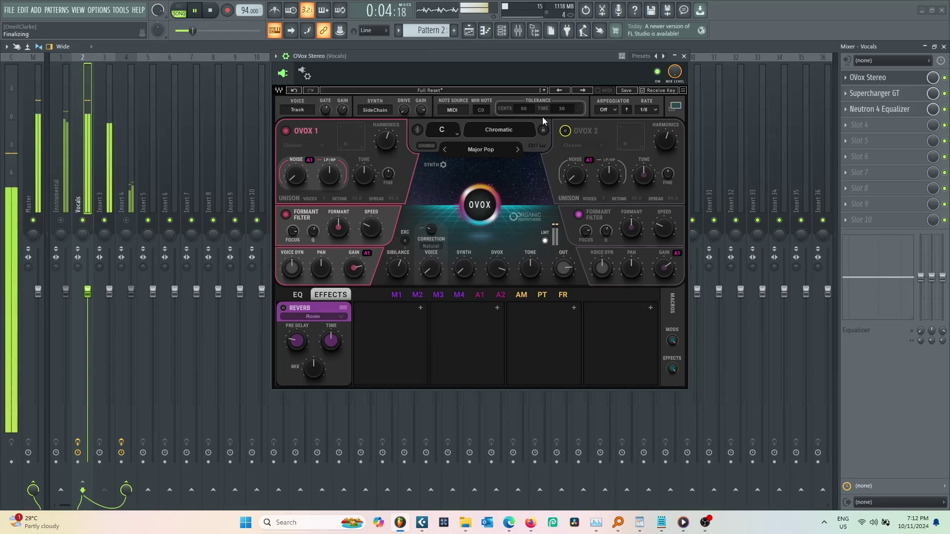
Step: Audition OVox presets from Another Dimension through Around The World, At The Door and Away/Go, ending on Basic Mono Rich
click(582, 90)
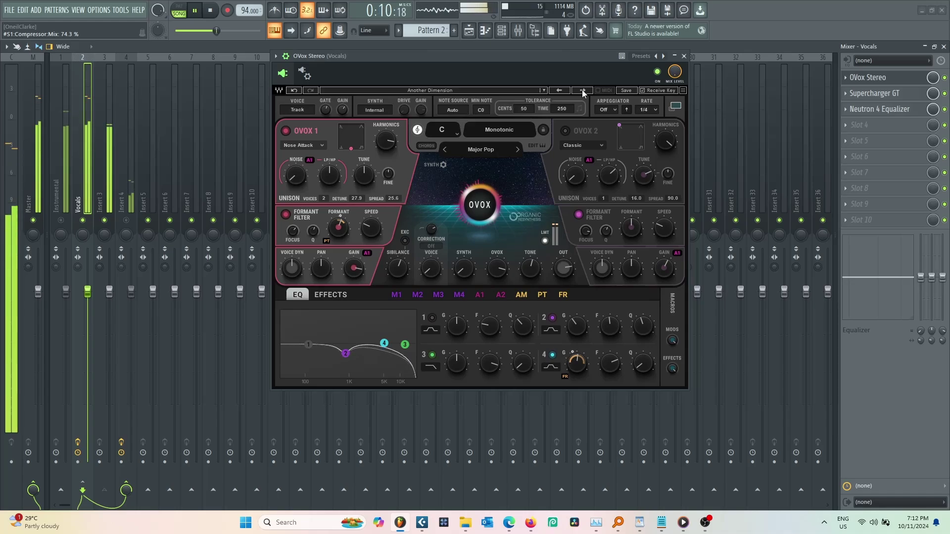
click(582, 90)
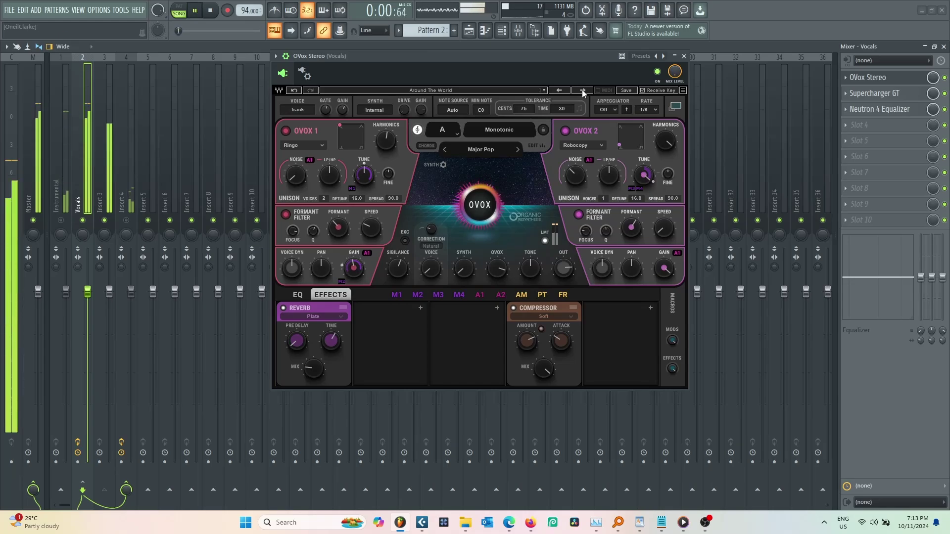
click(582, 90)
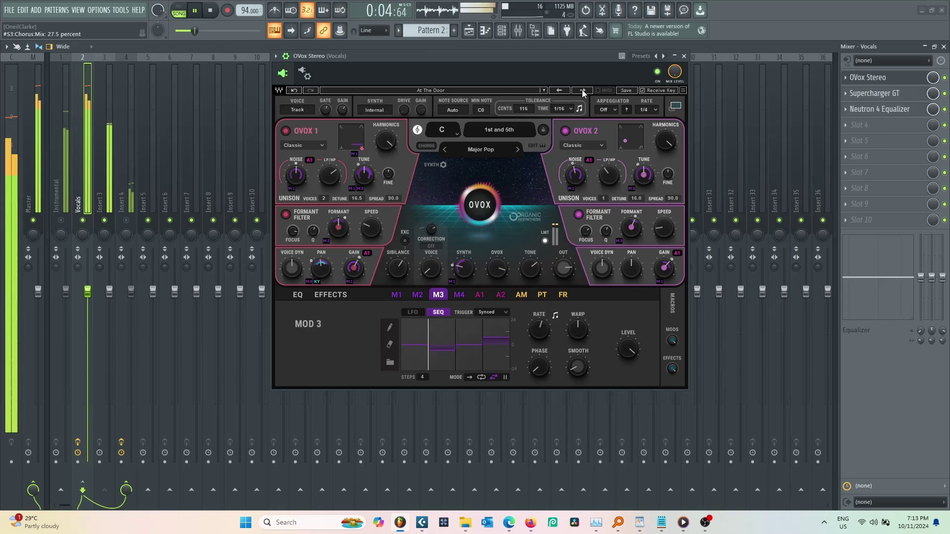
click(582, 90)
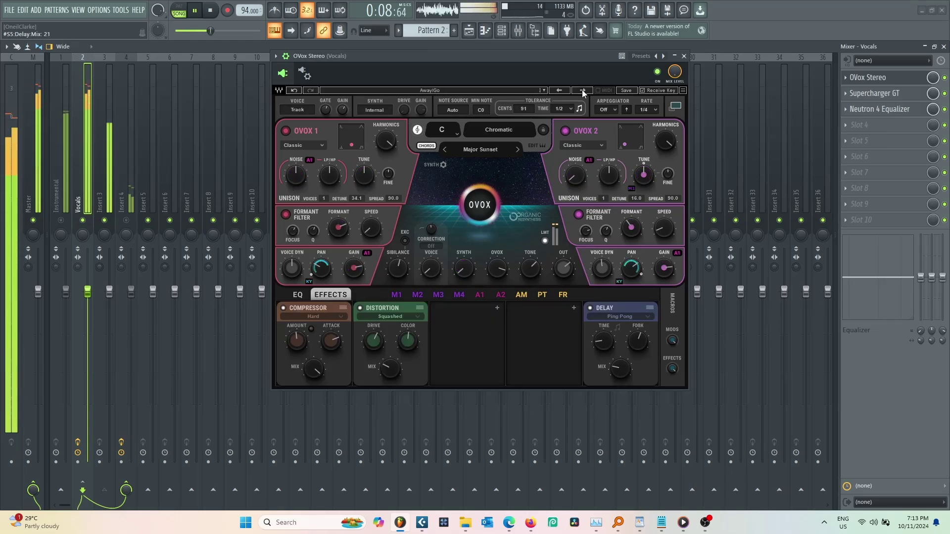
click(582, 90)
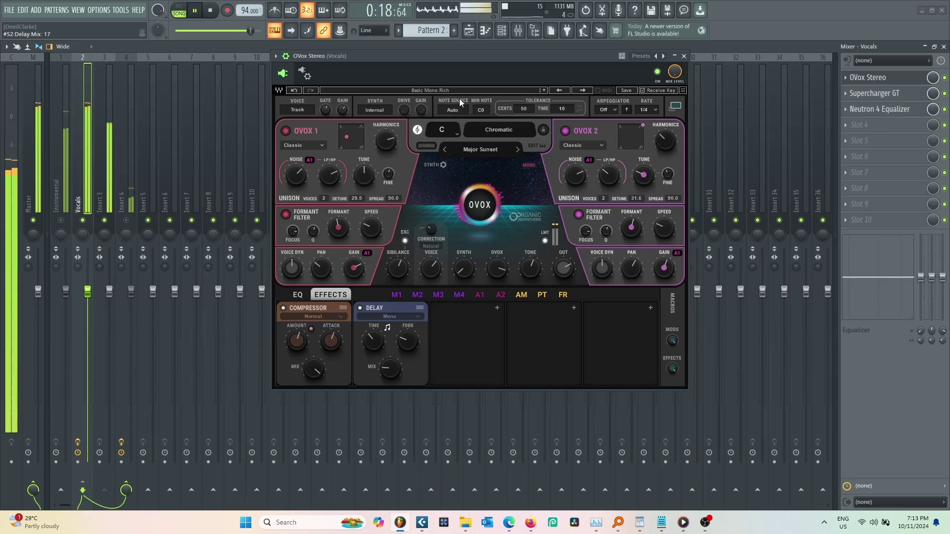
Step: Set OVox's note source to MIDI and unmute the Instrumental mixer track
click(455, 111)
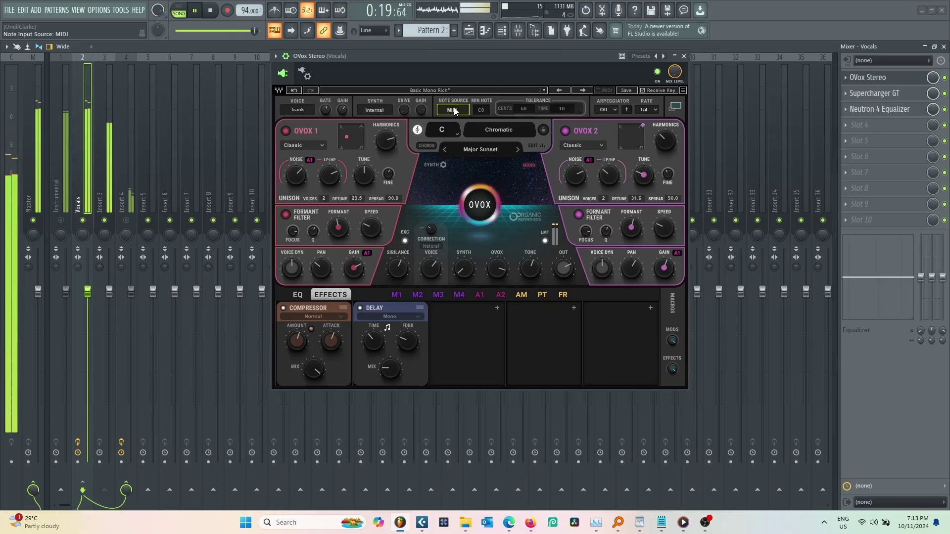
click(472, 34)
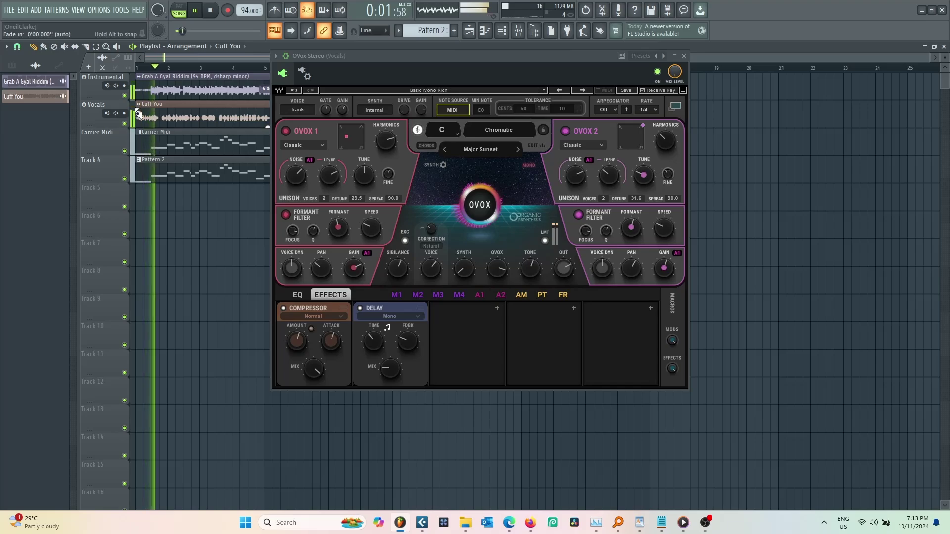
click(517, 31)
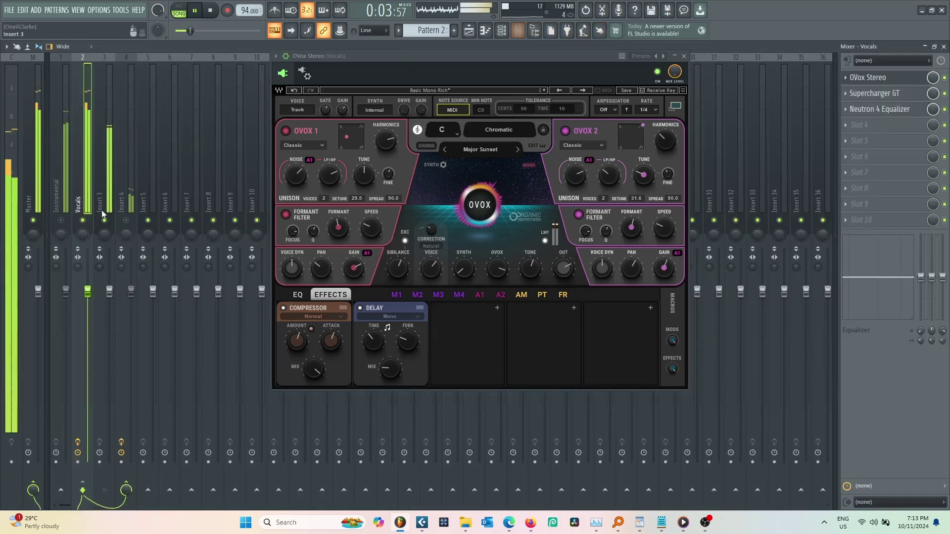
click(61, 220)
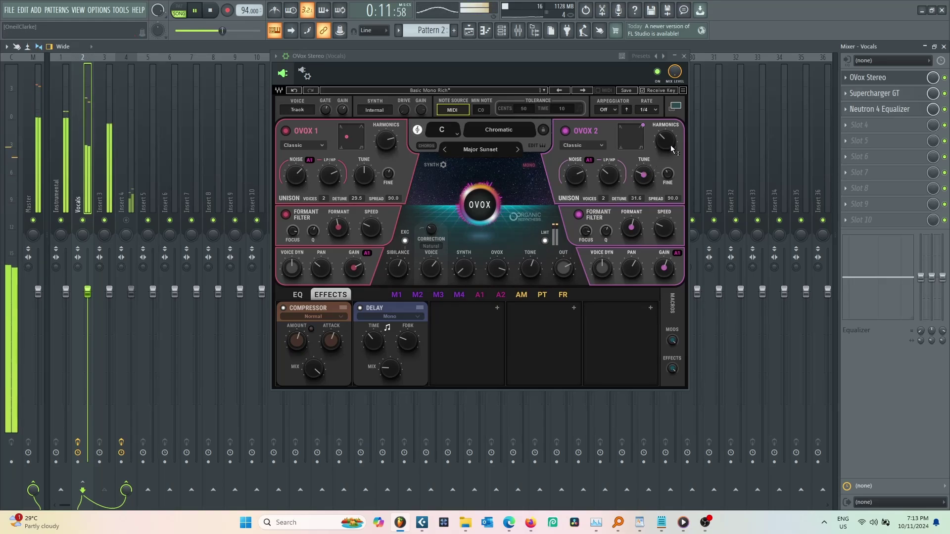
mouse_move(672, 151)
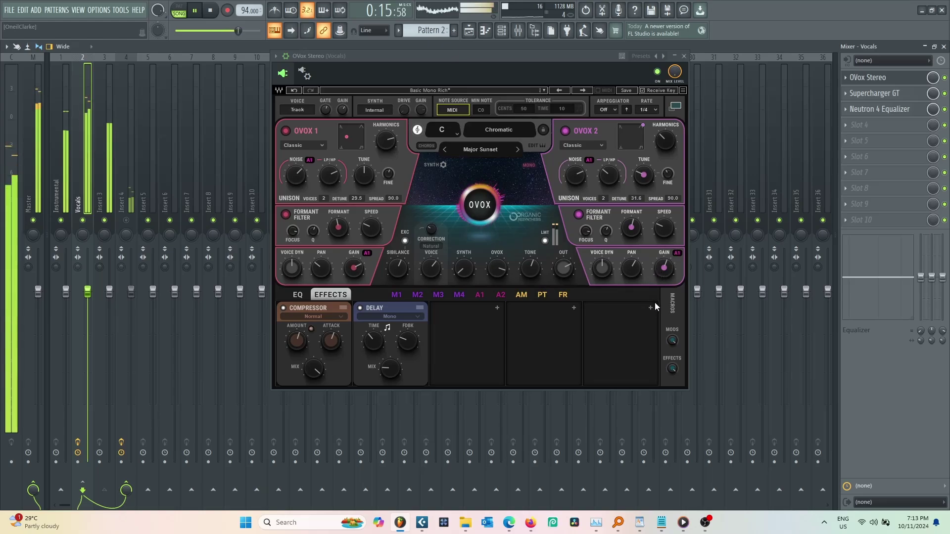
mouse_move(671, 266)
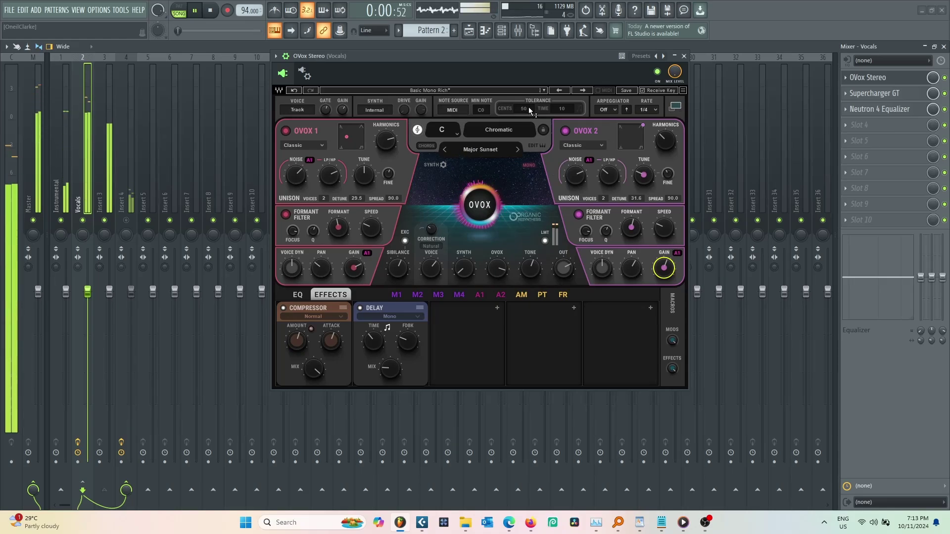
Step: Audition the BassLiner and Blakes presets in OVox with the instrumental playing and load Boujee
click(582, 90)
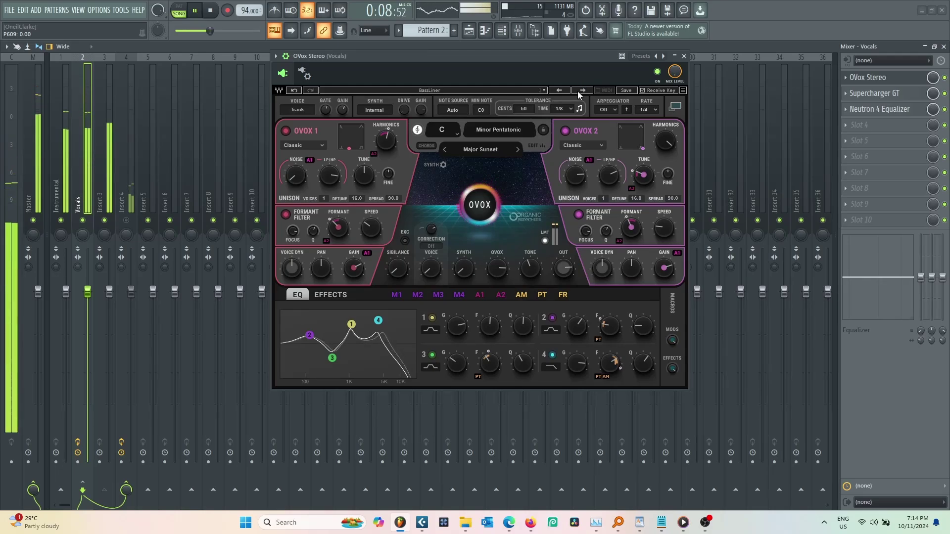
click(577, 91)
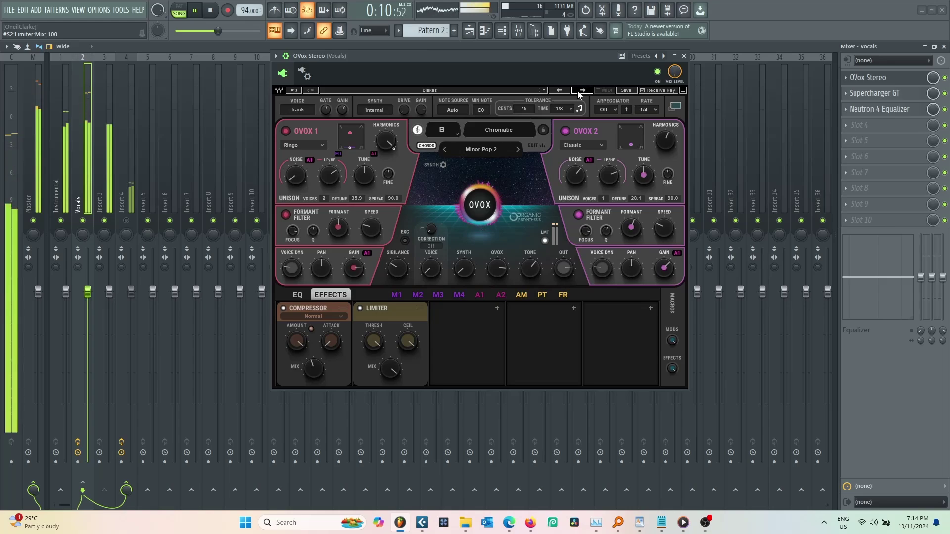
click(577, 91)
click(577, 91)
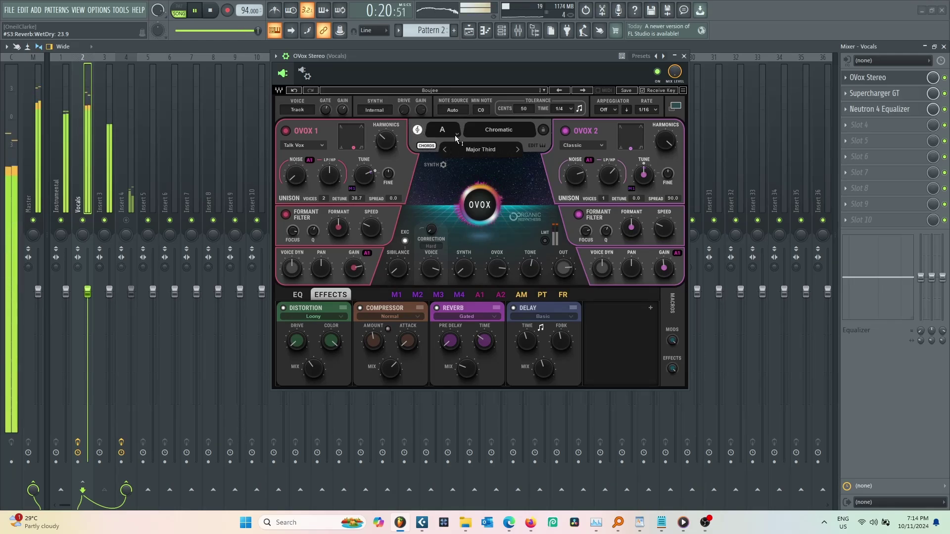
Step: Set OVox's note mapper to the D#/Eb Minor scale and turn off its chord mapping
scroll(454, 134, up, 1)
scroll(454, 133, up, 4)
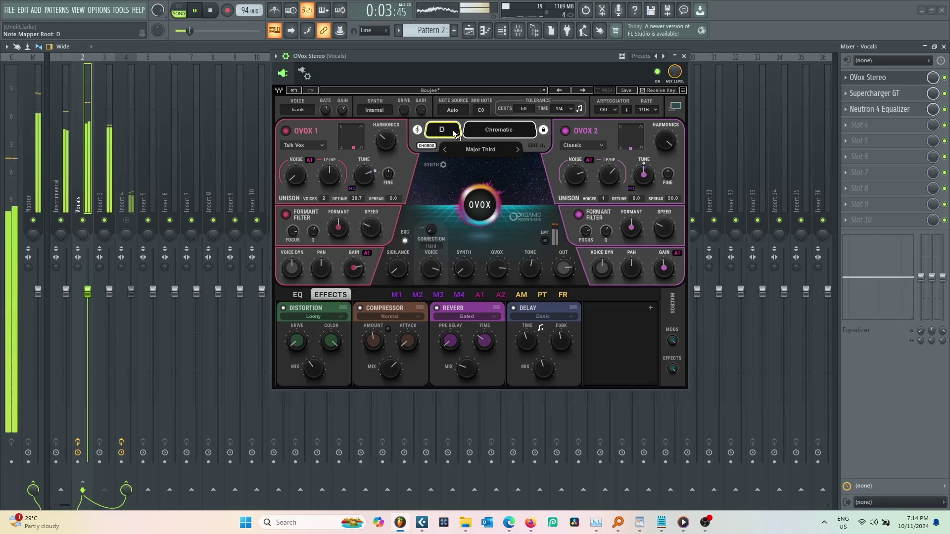
scroll(454, 134, up, 1)
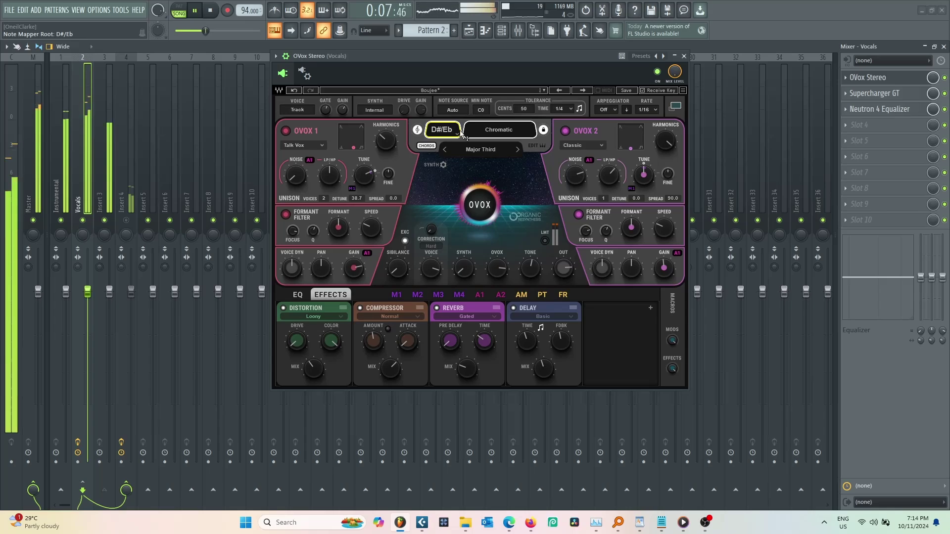
click(500, 131)
click(476, 154)
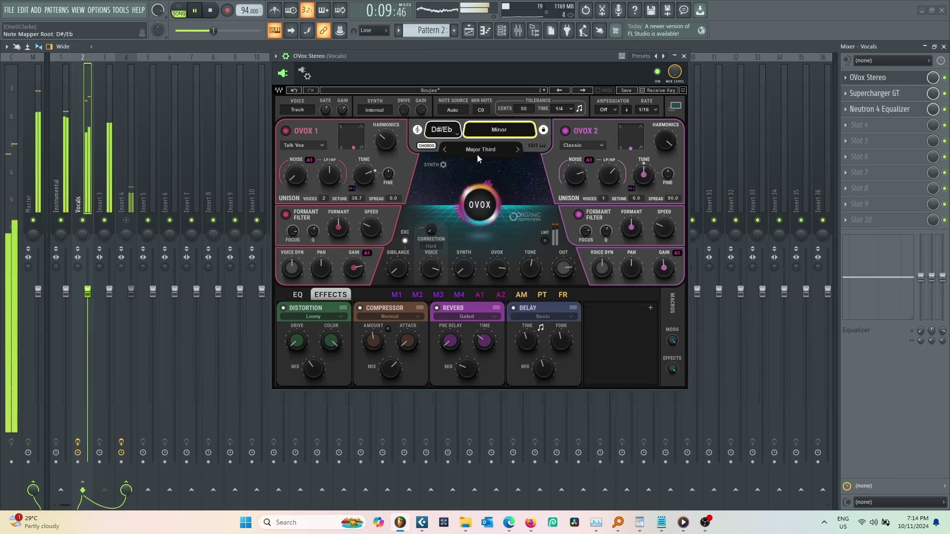
click(426, 146)
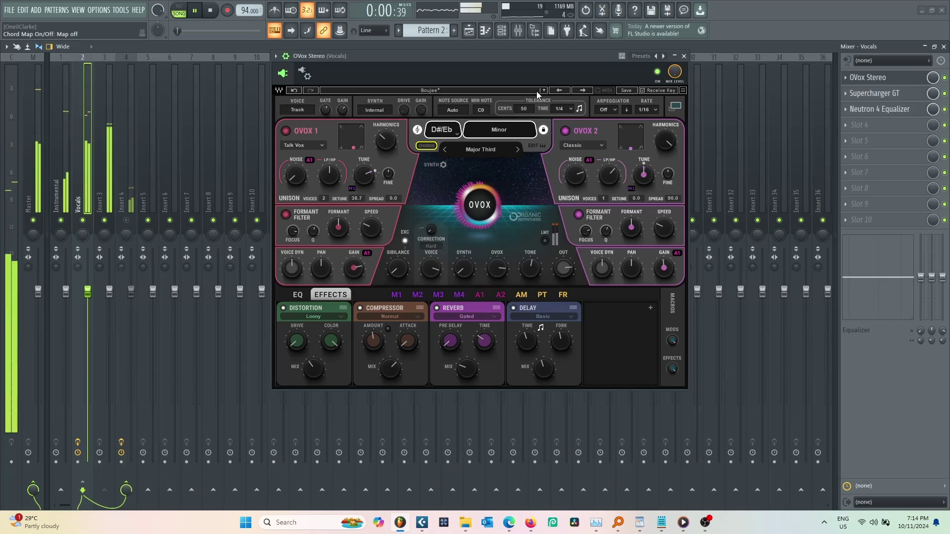
Step: Audition the California and Crystals presets in OVox using the D#/Eb Minor scale
click(583, 90)
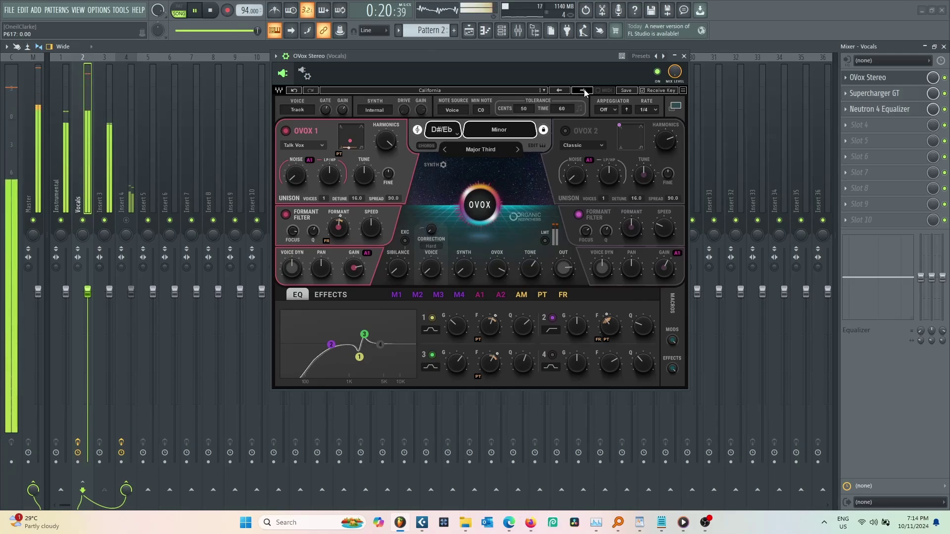
click(584, 90)
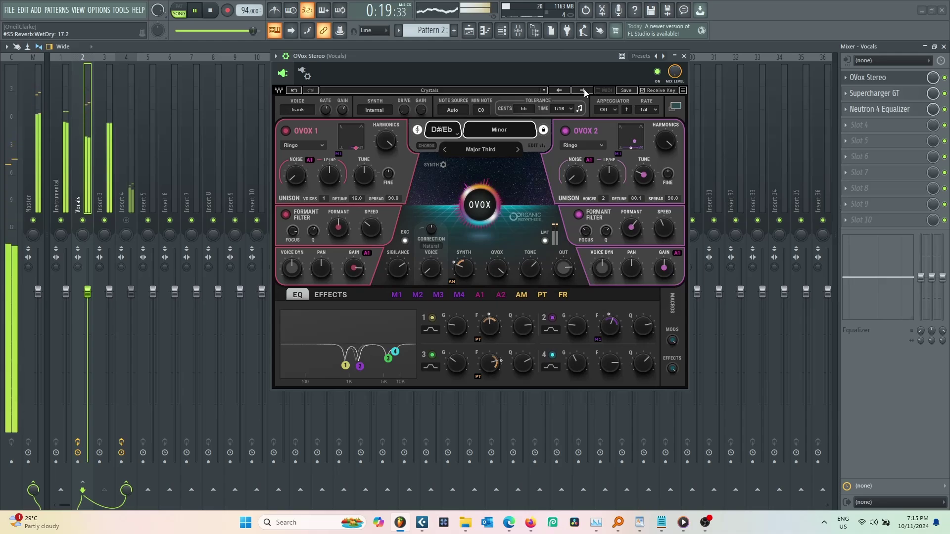
Step: Audition the Divers Harmonies, Doing It Right, Dorian Bloom, Downer and Dreamcoder presets in OVox
click(584, 91)
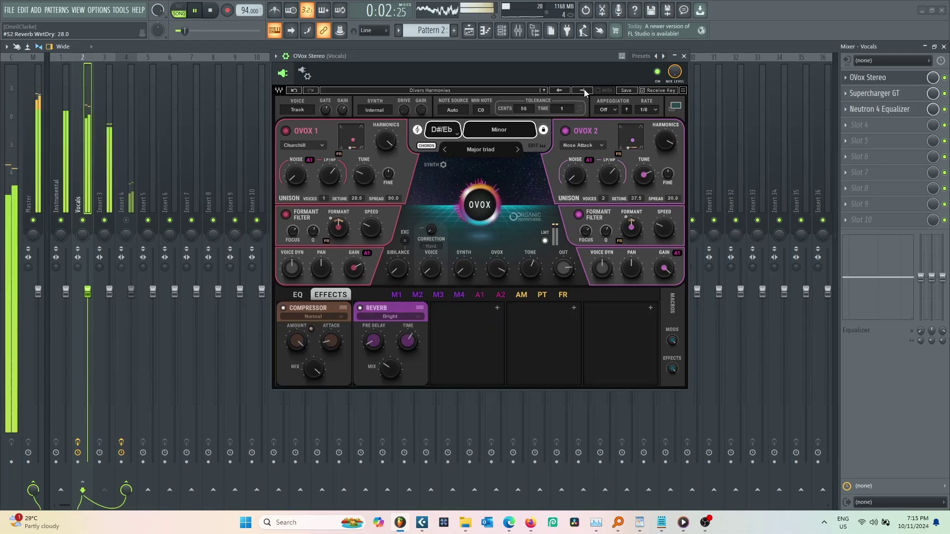
click(584, 91)
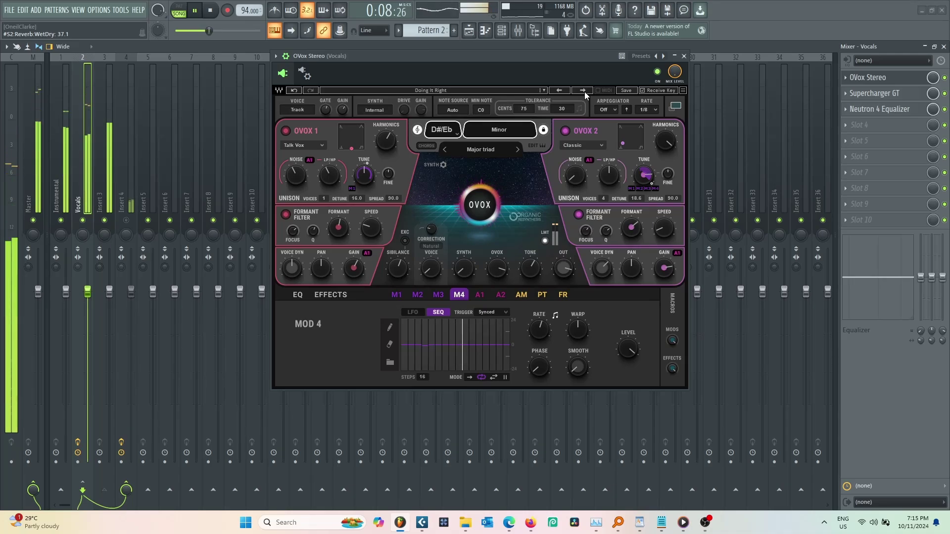
click(584, 91)
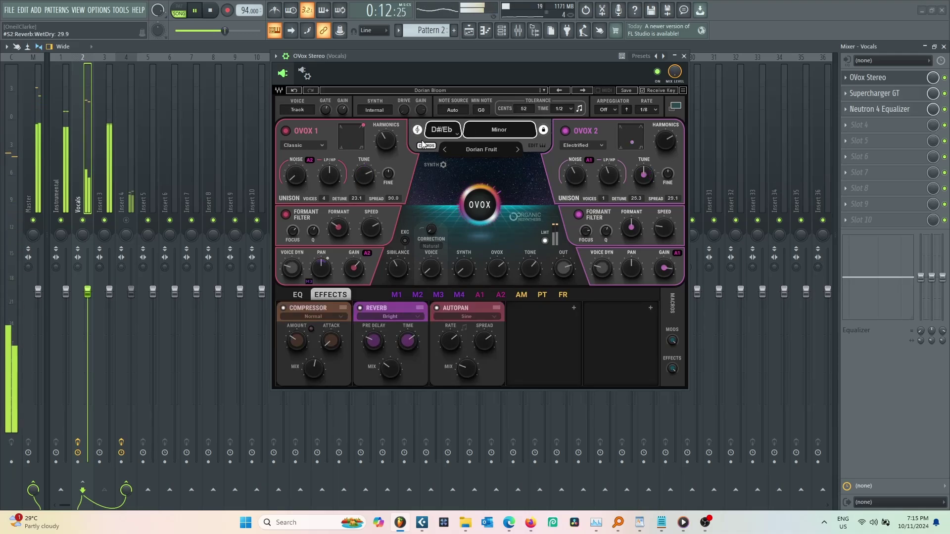
click(583, 91)
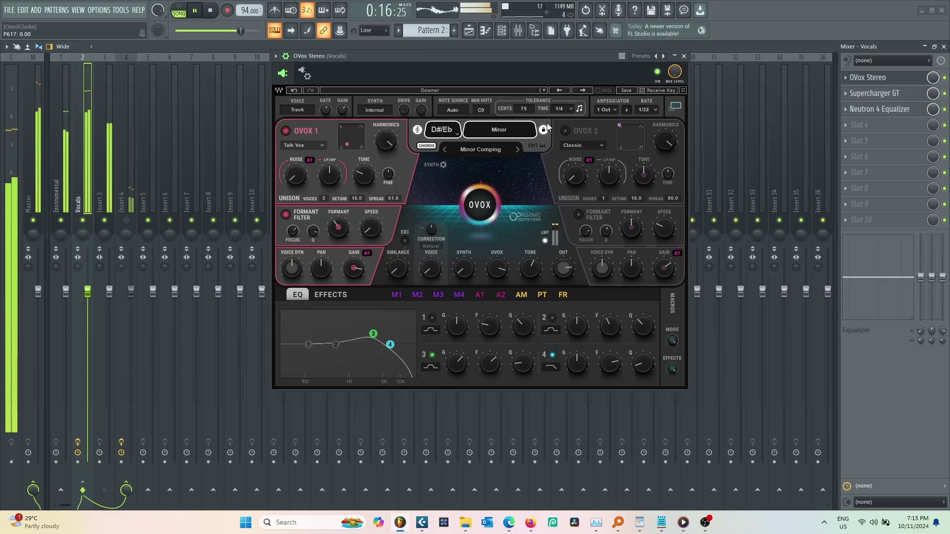
click(583, 91)
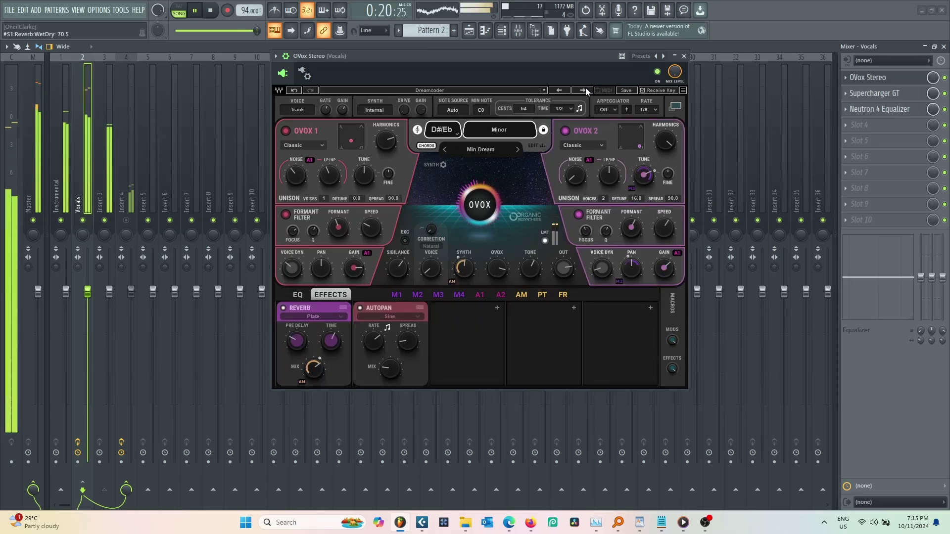
Step: Audition the Dreaming, E-Seqs, Electronic BVox and EVox Lead presets in OVox
click(584, 91)
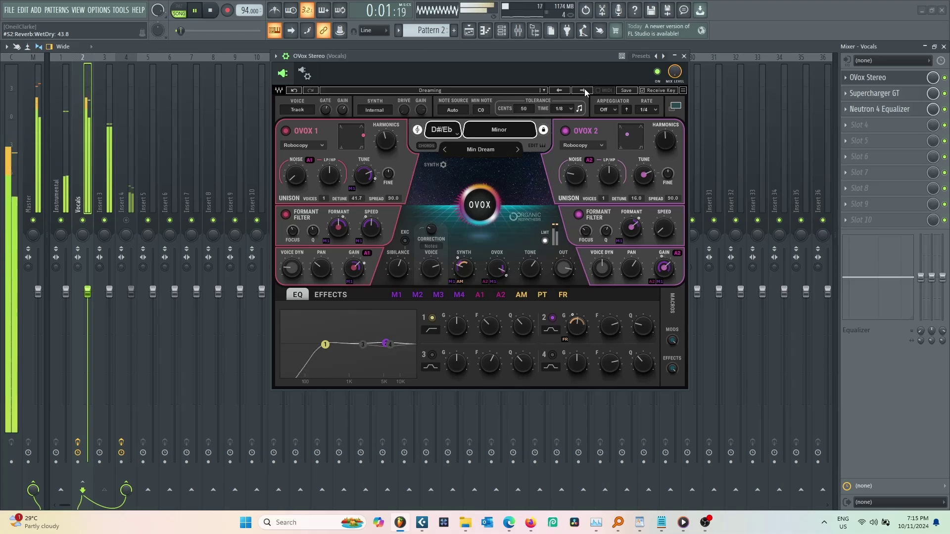
click(583, 91)
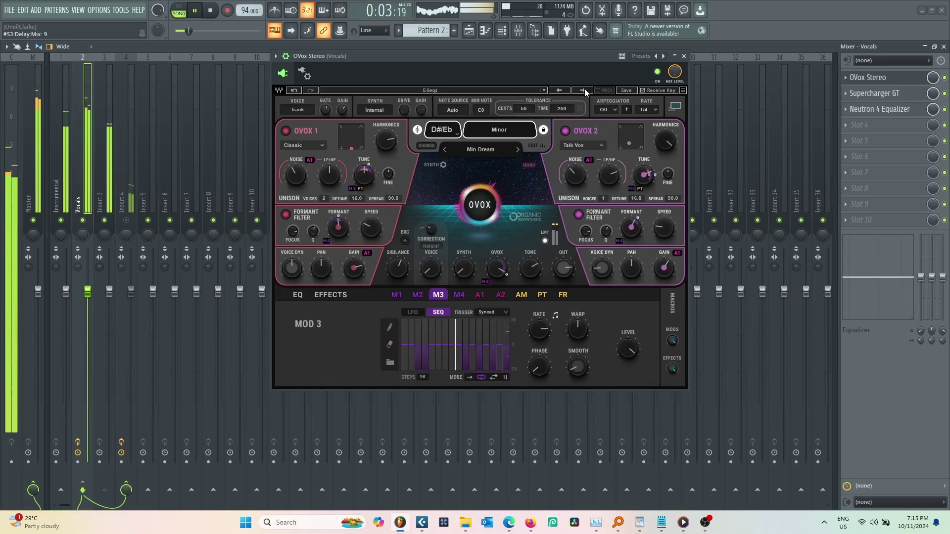
click(584, 91)
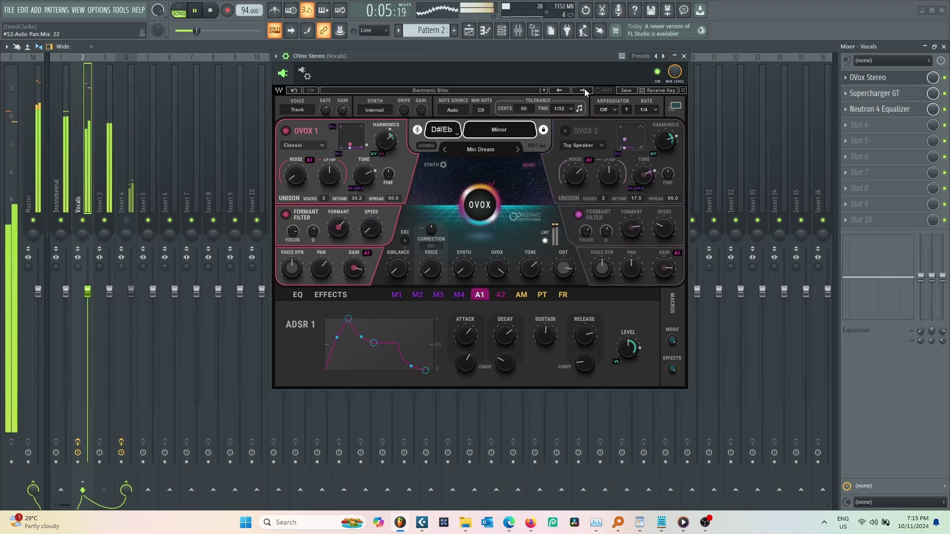
click(583, 91)
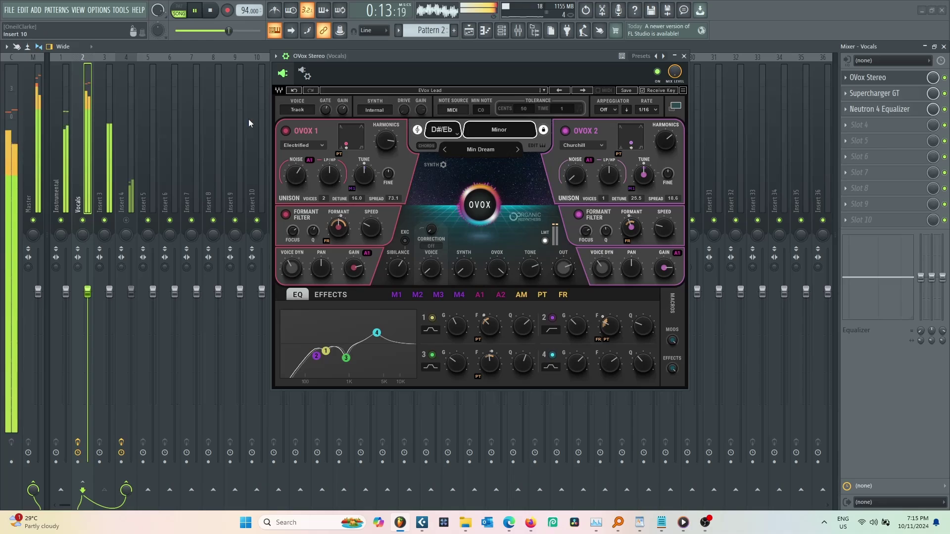
Step: Lower the output of Supercharger GT on the Vocals track to about -6.2 dB and close the plugin
click(885, 96)
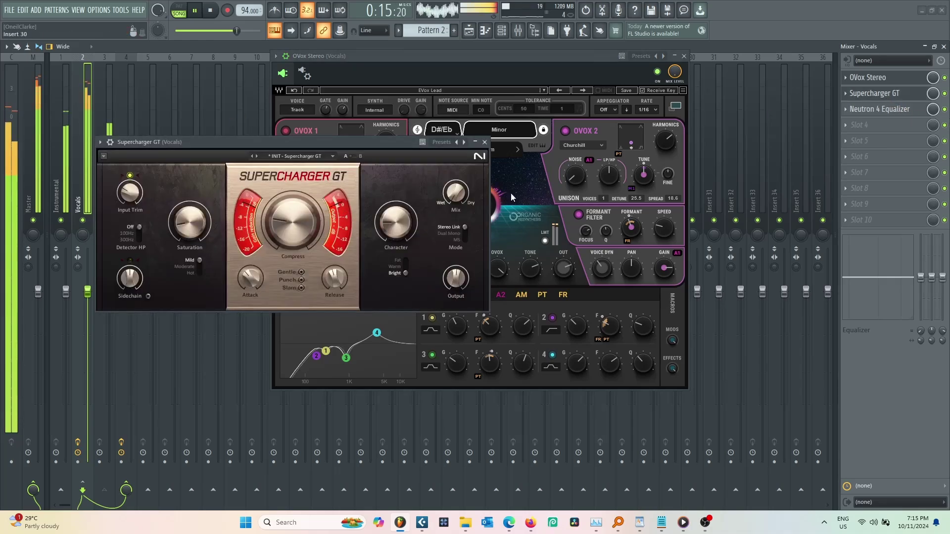
drag(455, 278, 456, 298)
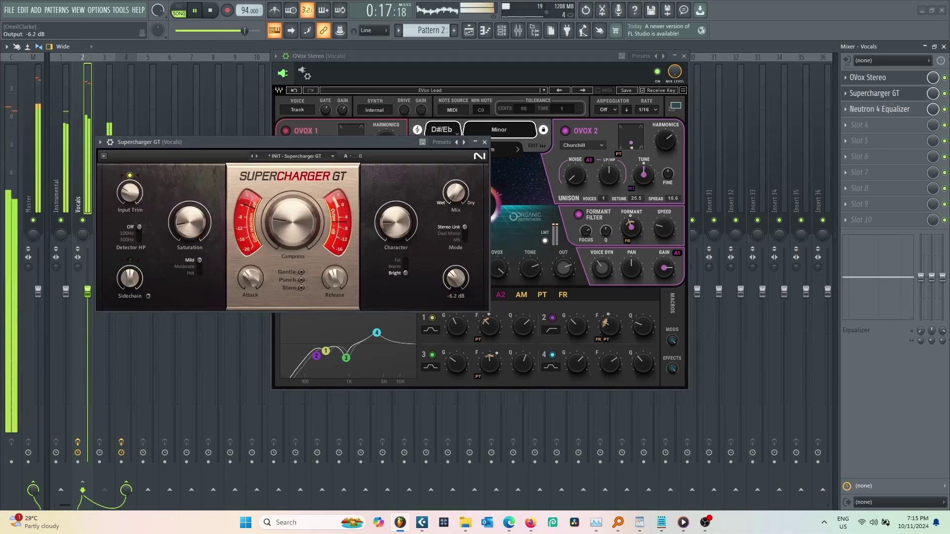
click(475, 142)
click(482, 142)
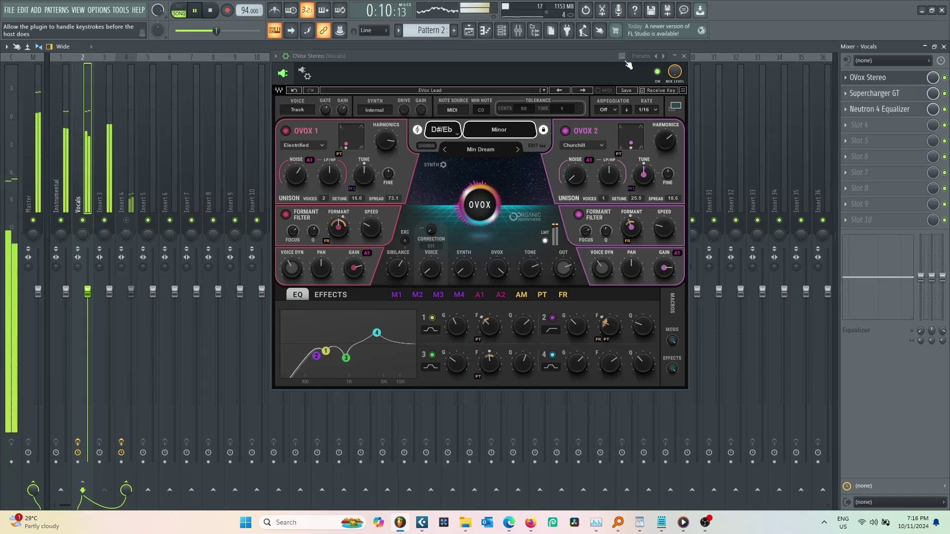
Step: Audition OVox presets from Fat Boy and Figura Glider through GhostyGal to Harder Better Faster SW 1 and SW 2
click(582, 91)
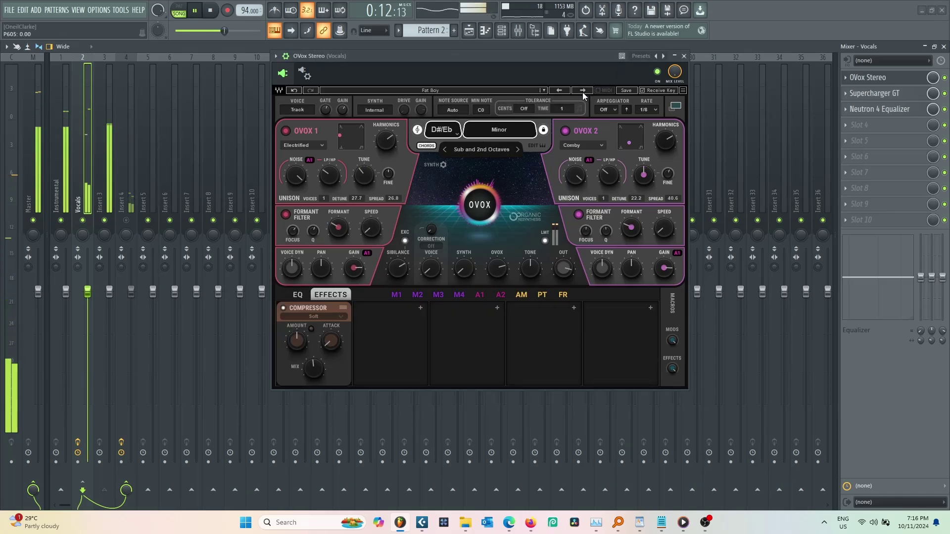
click(583, 91)
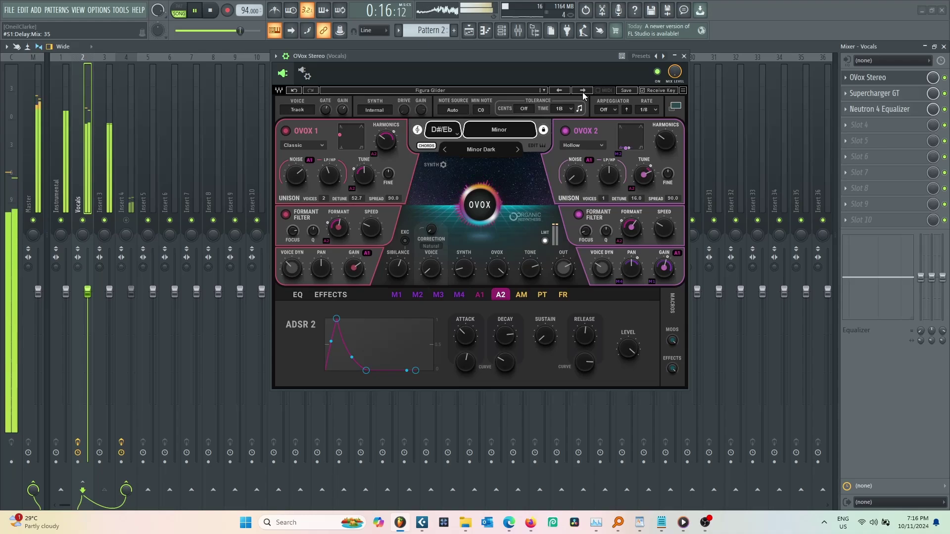
click(583, 91)
click(582, 91)
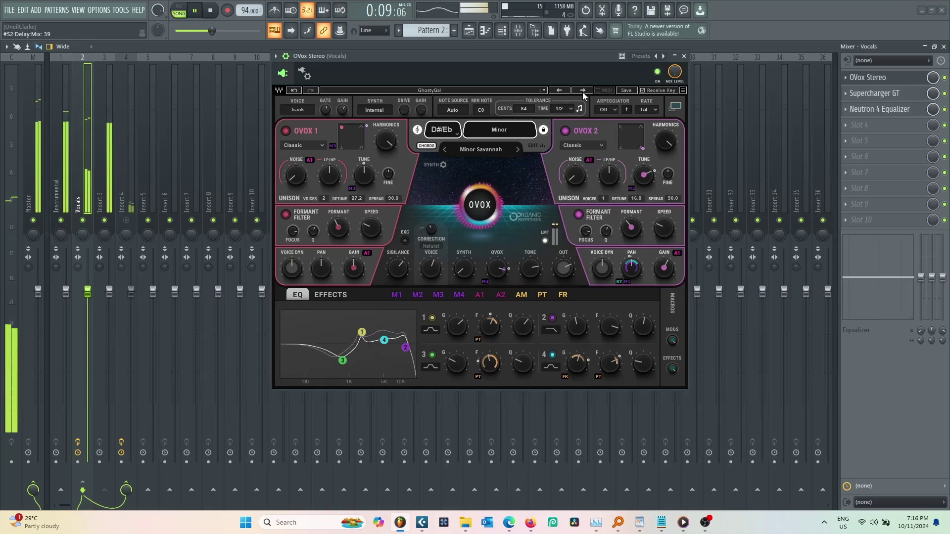
click(583, 92)
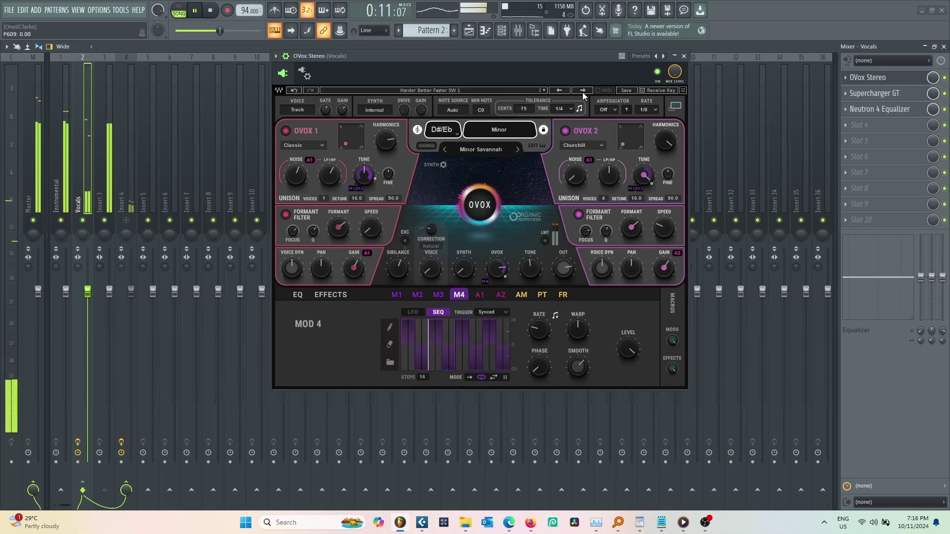
click(583, 92)
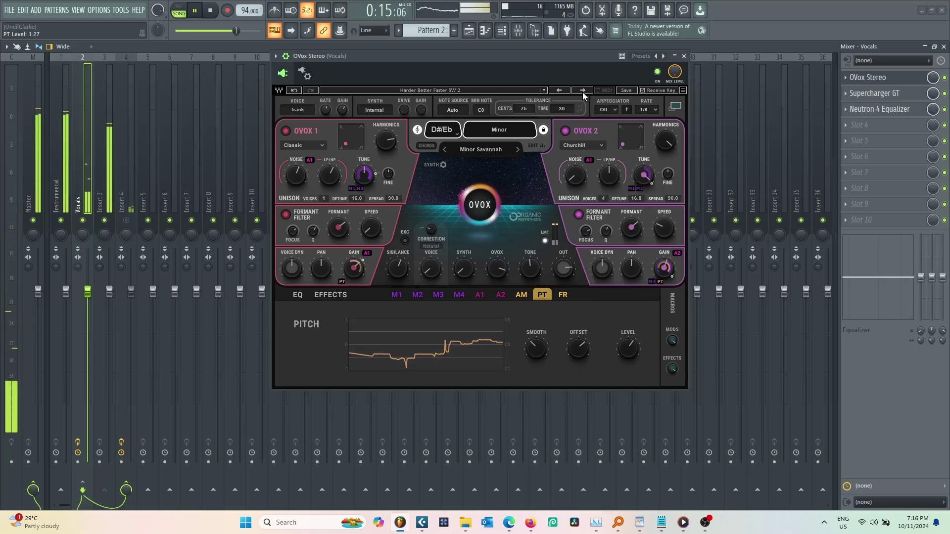
Step: Open Supercharger GT on the Vocals track and audition the Hijazi Clapi, Hip-Vox and Hummm Pad presets in OVox
click(873, 93)
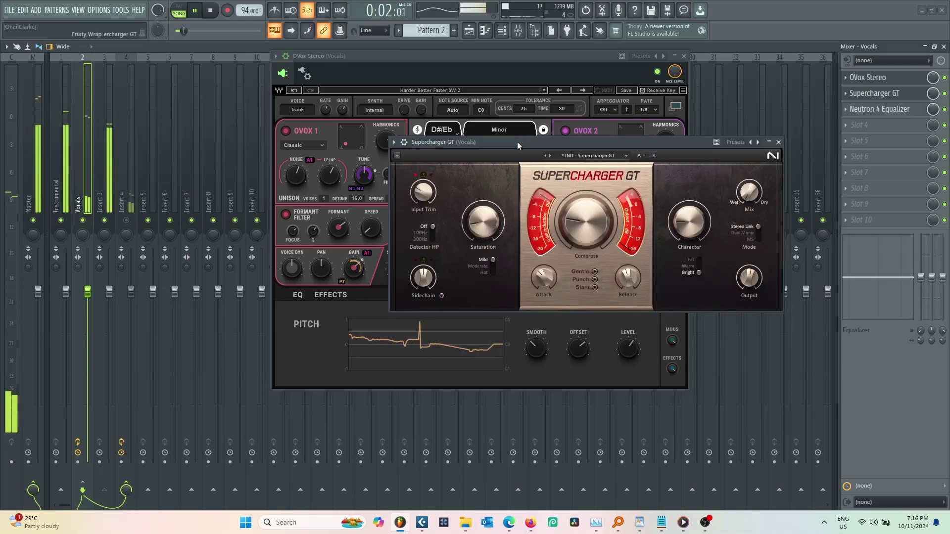
click(583, 93)
click(583, 91)
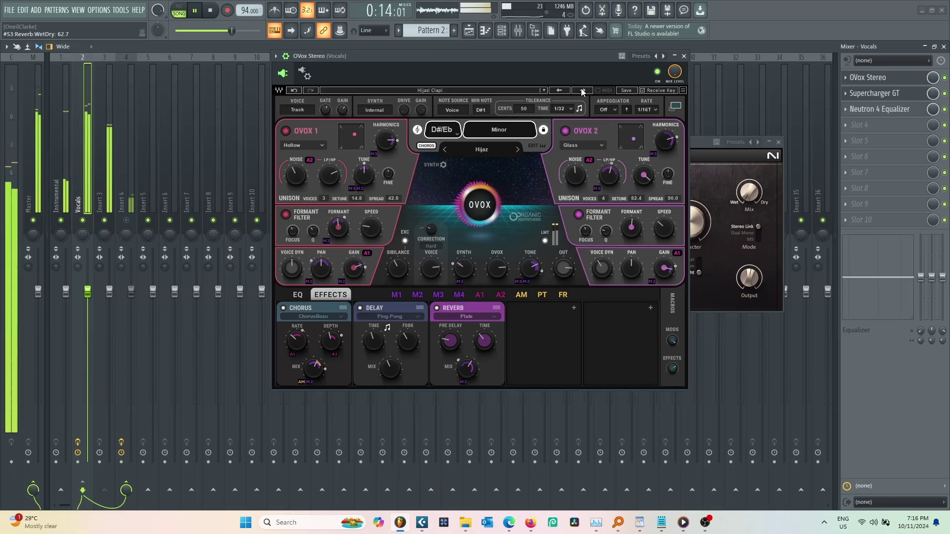
click(582, 91)
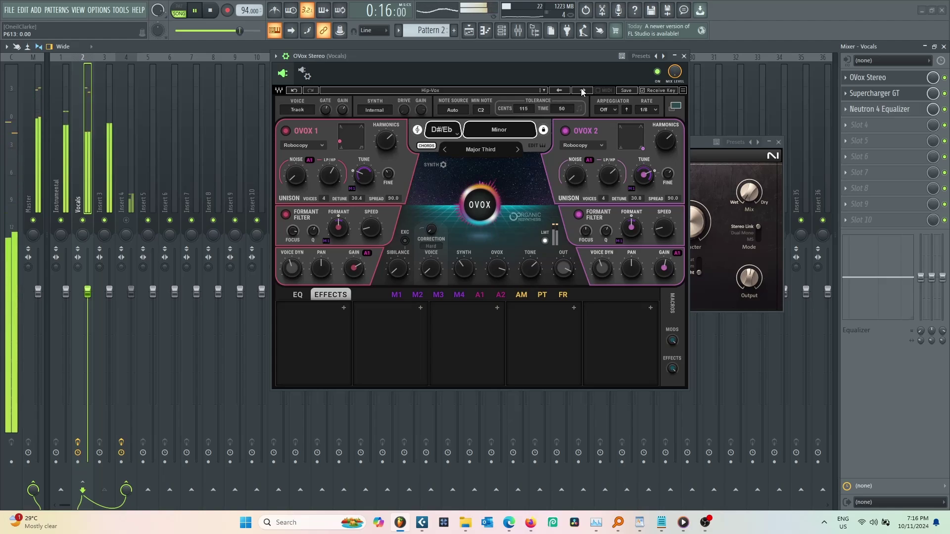
click(582, 92)
click(582, 91)
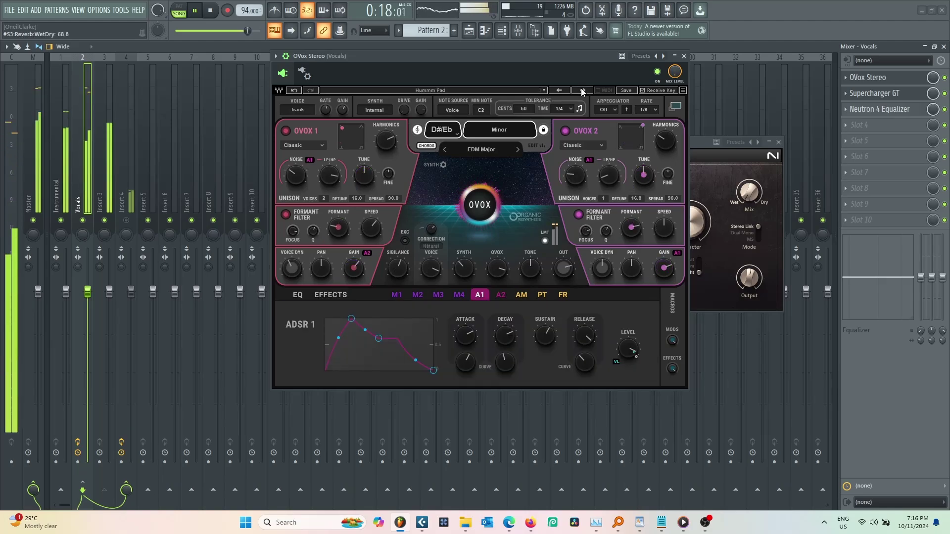
Step: Audition the Knights, Kurdish, Lets Groove Tonight, Like That Triplet and MegaSons presets in OVox
click(582, 91)
click(581, 91)
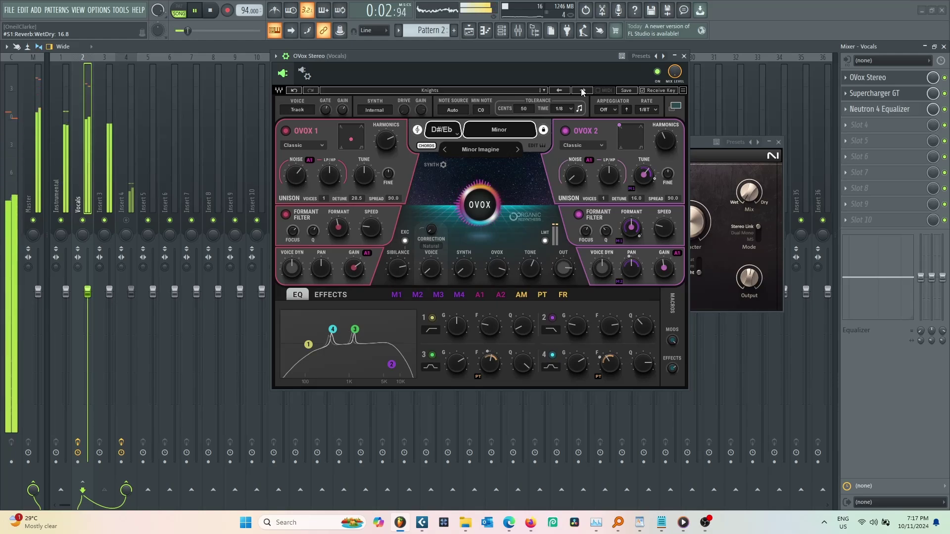
click(582, 91)
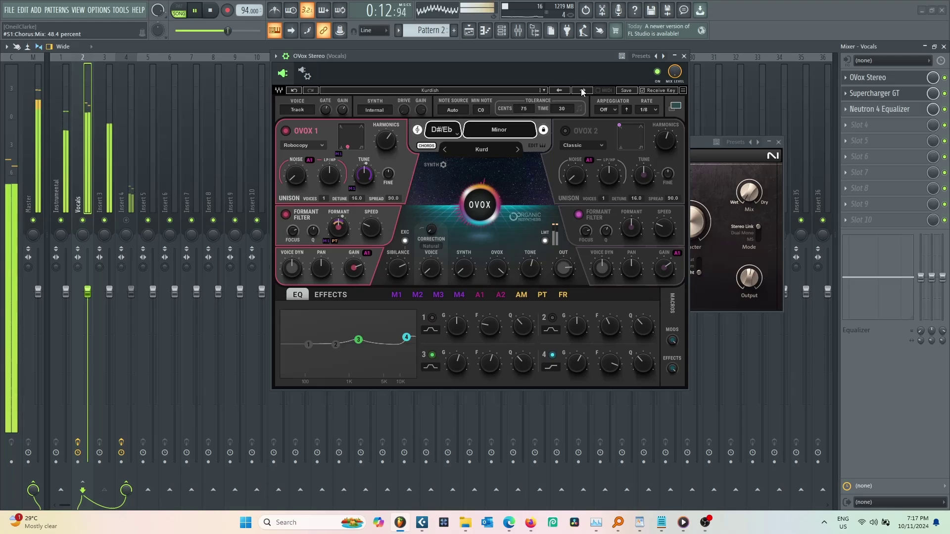
click(582, 91)
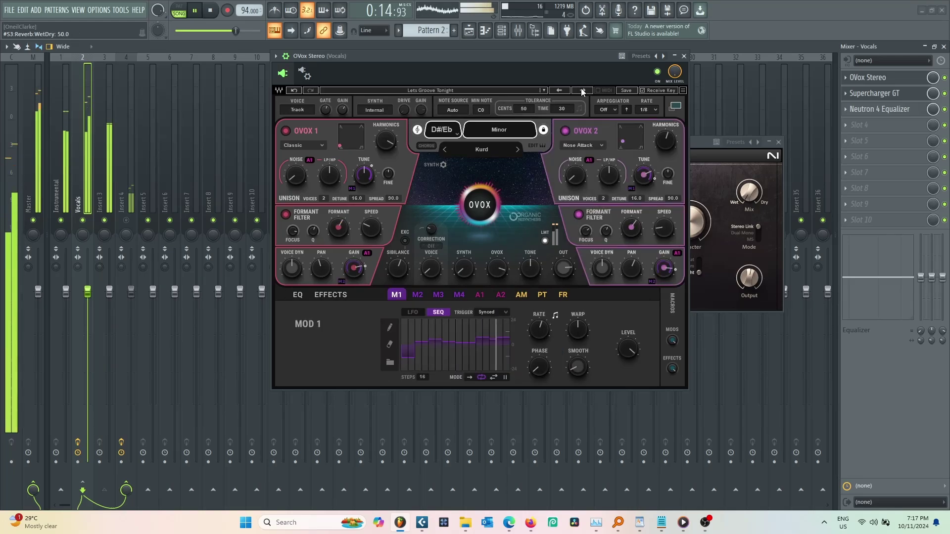
click(582, 90)
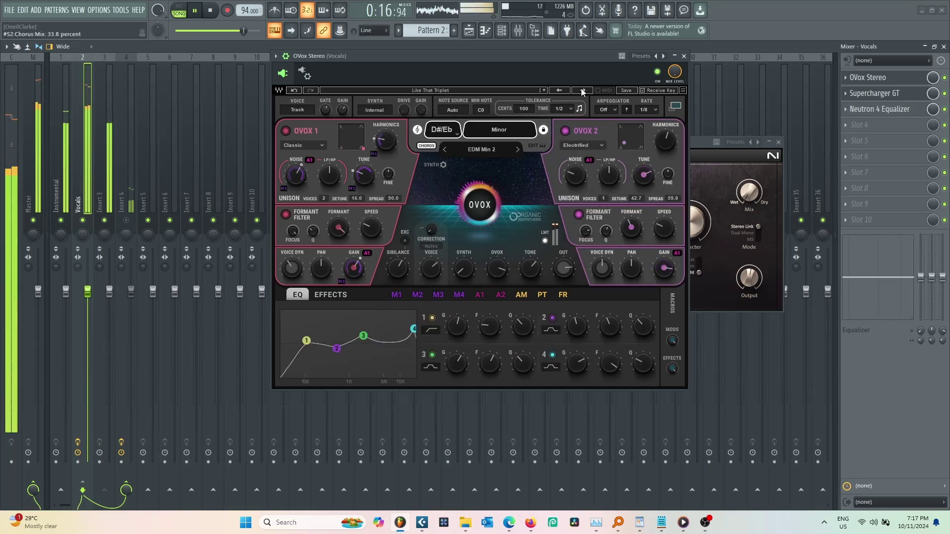
click(582, 90)
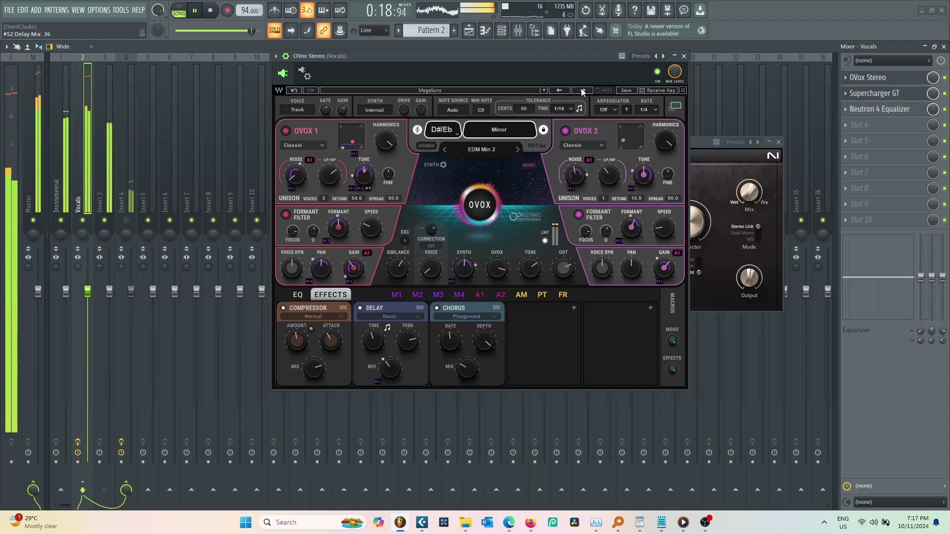
Step: Audition the Mellow Love, Missing You, Morph Pad, Mouth Bass and N Gedola presets in OVox
click(582, 91)
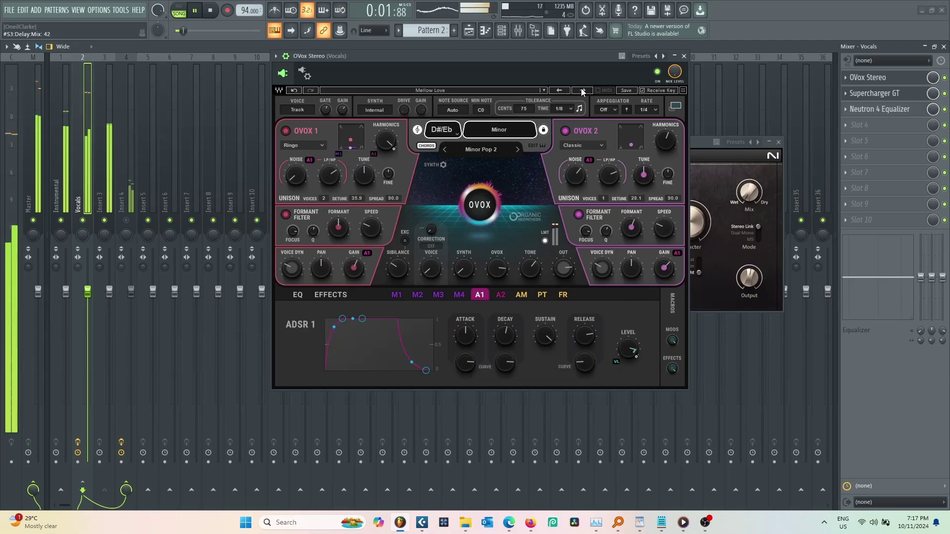
click(583, 91)
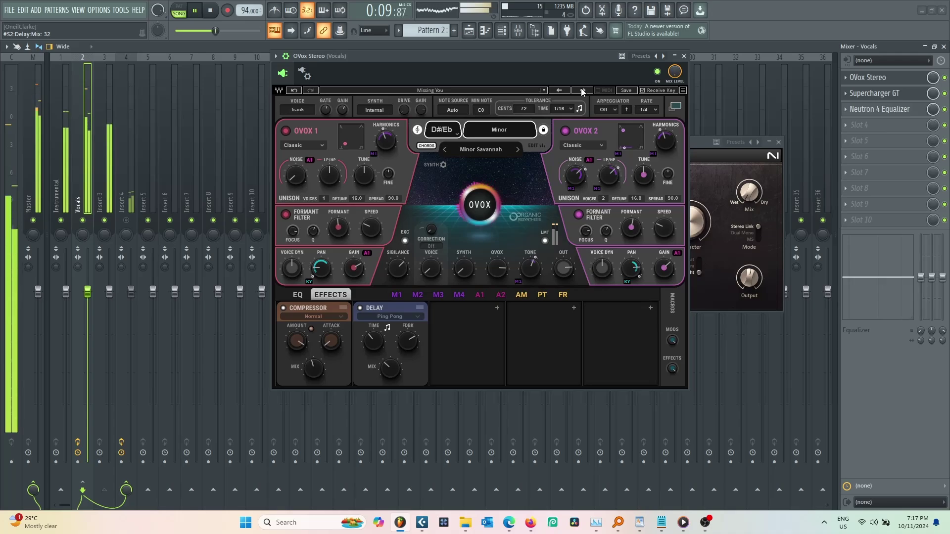
click(582, 91)
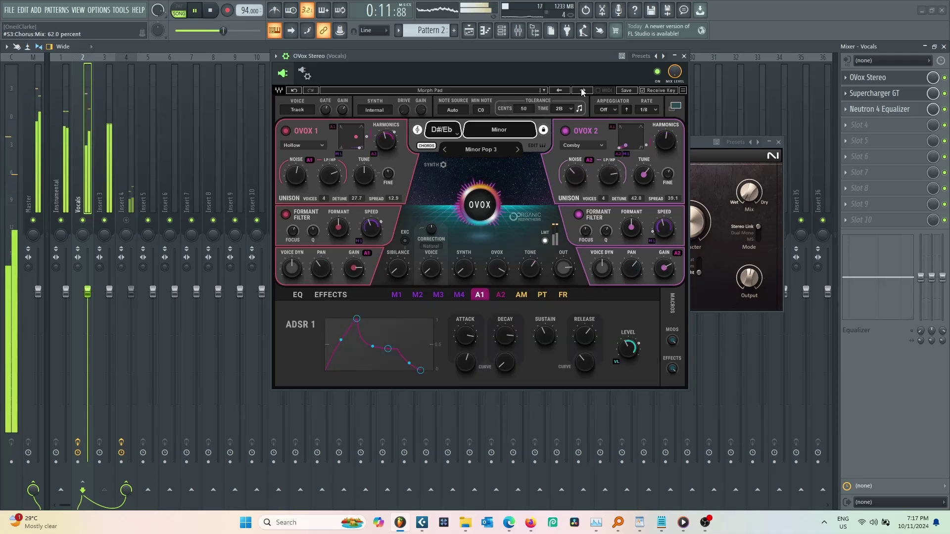
click(582, 91)
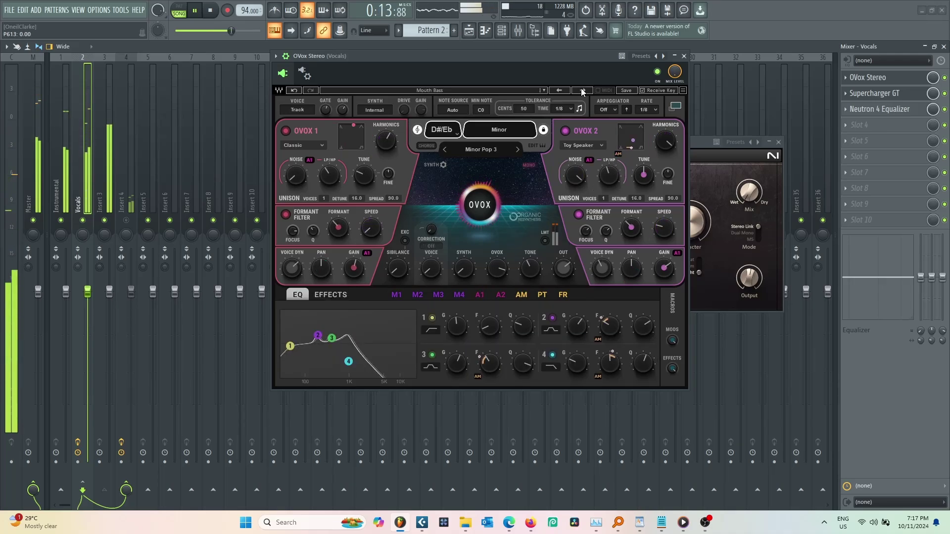
click(582, 91)
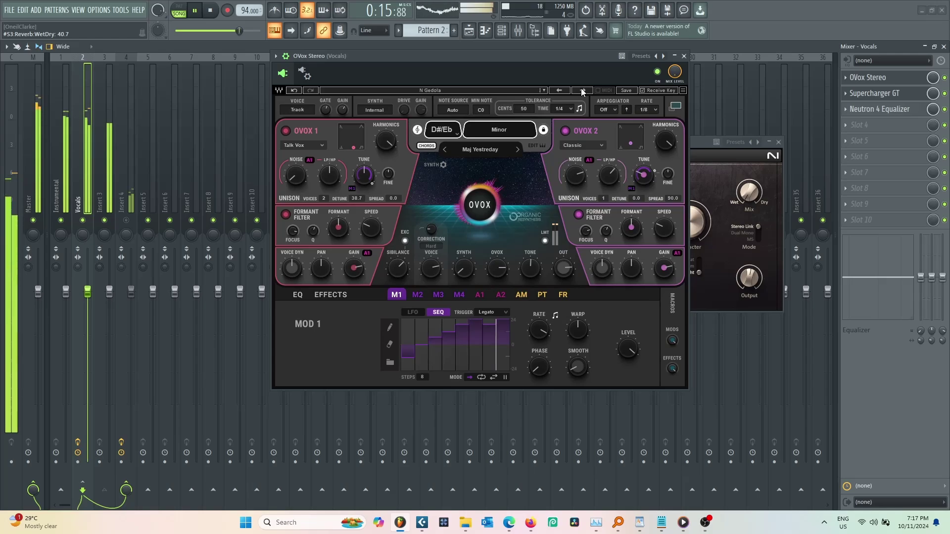
Step: Audition the Reaching Out and Reso Form presets in OVox and load Reunited
click(582, 91)
click(581, 91)
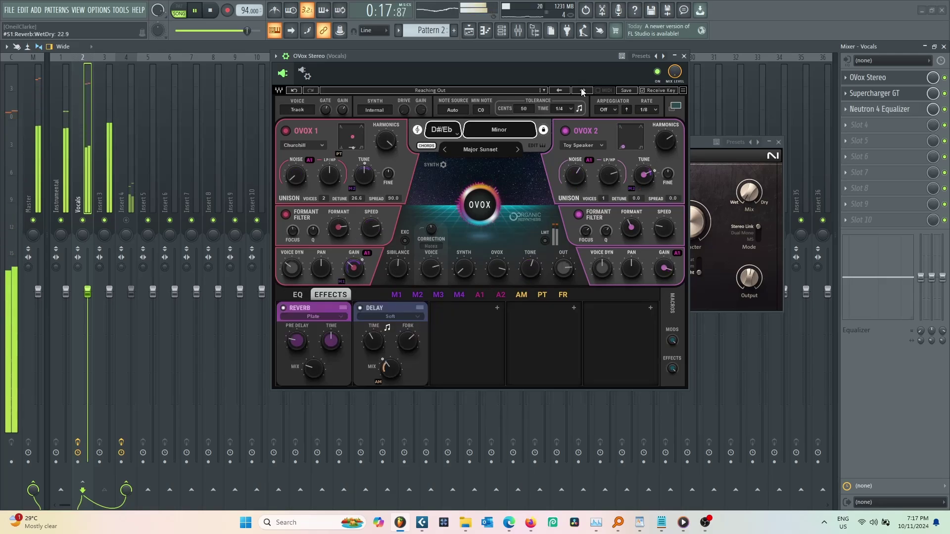
click(582, 91)
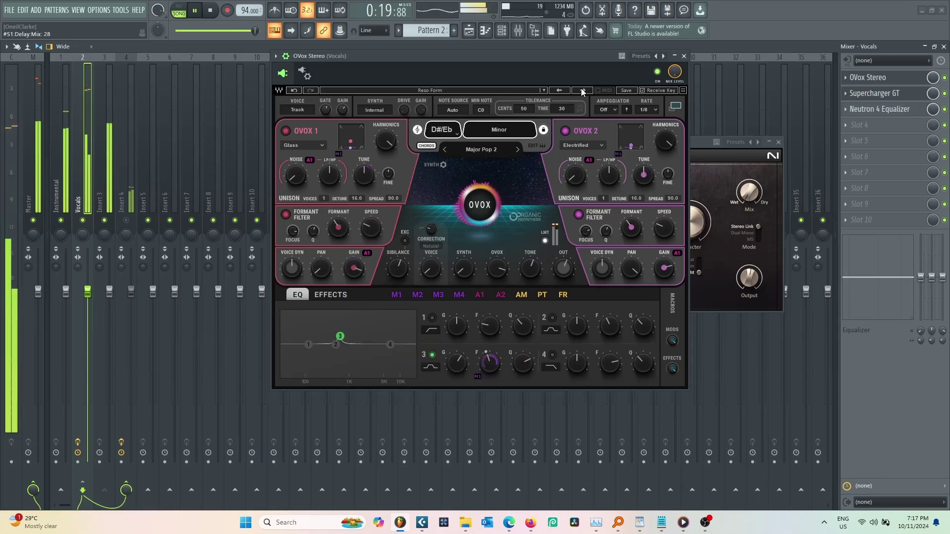
click(582, 91)
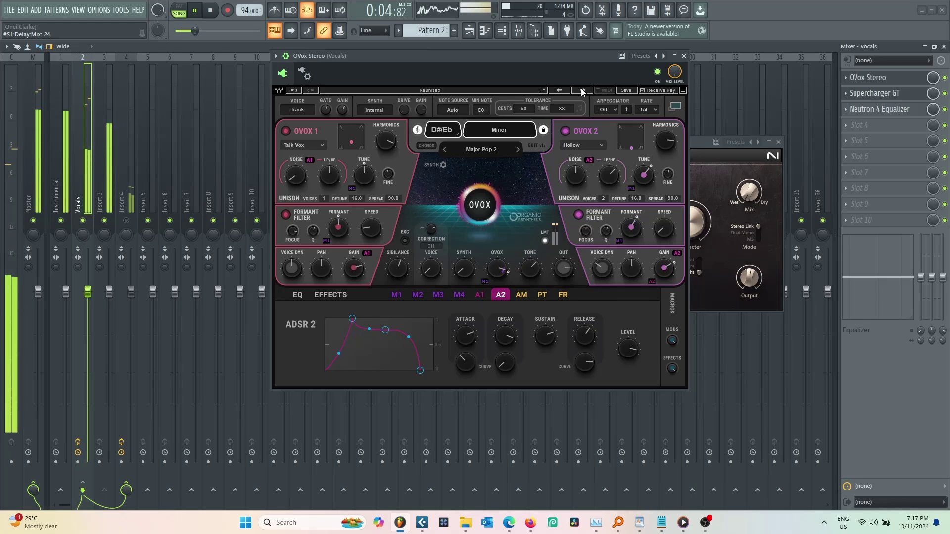
Step: Set the Supercharger GT output to about 2 dB and audition the RoboMix, Salvador and Seq Apollo presets in OVox
click(749, 277)
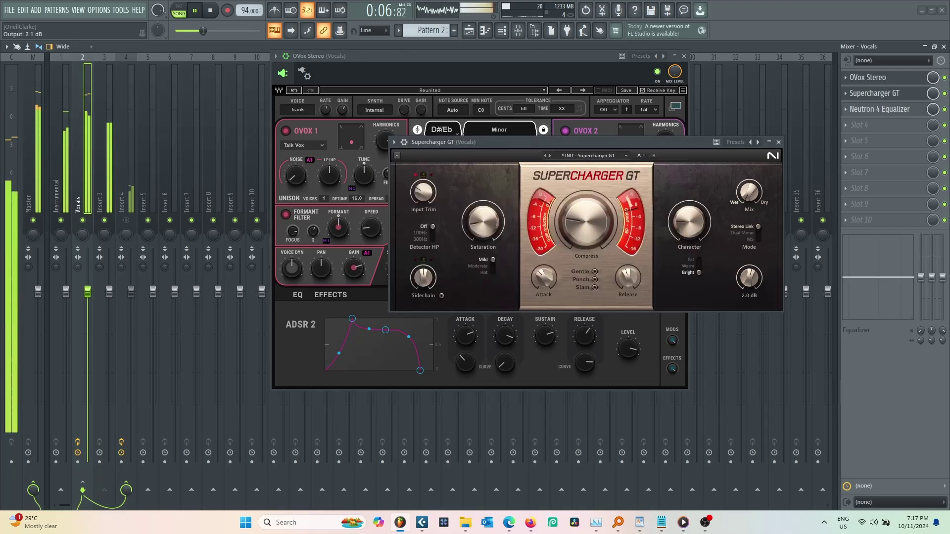
click(778, 143)
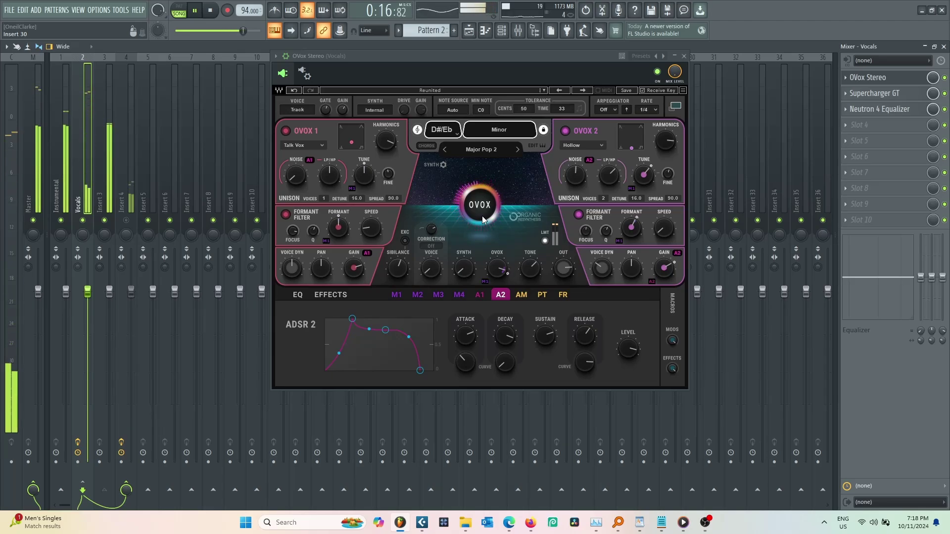
click(582, 91)
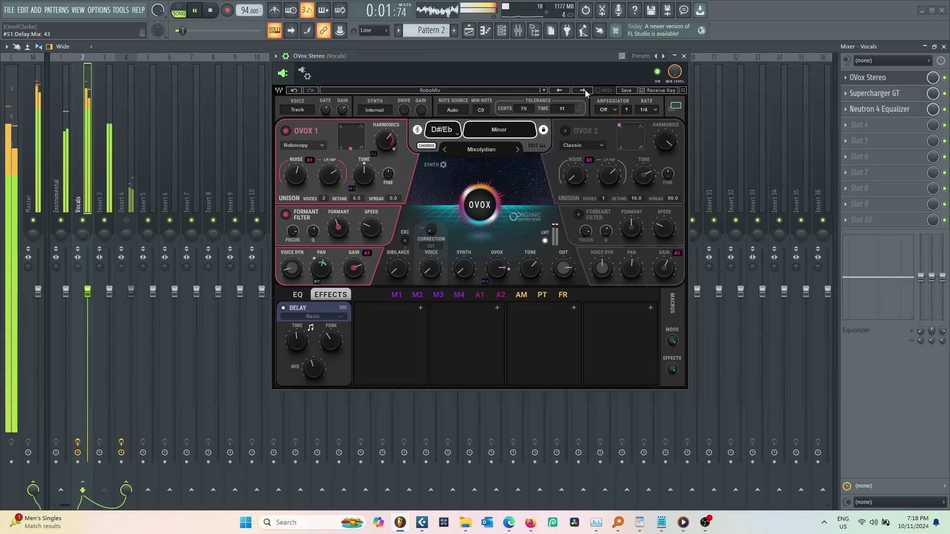
click(582, 90)
click(585, 91)
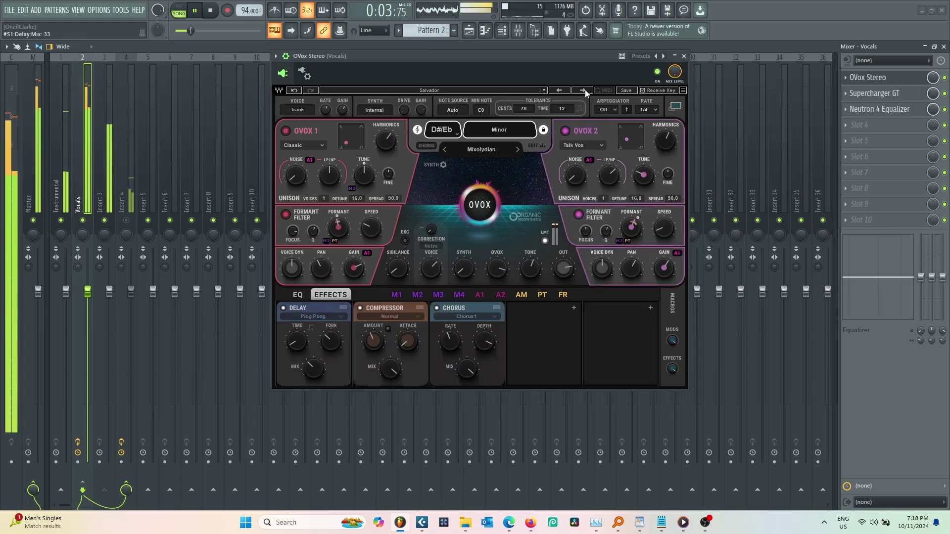
click(585, 91)
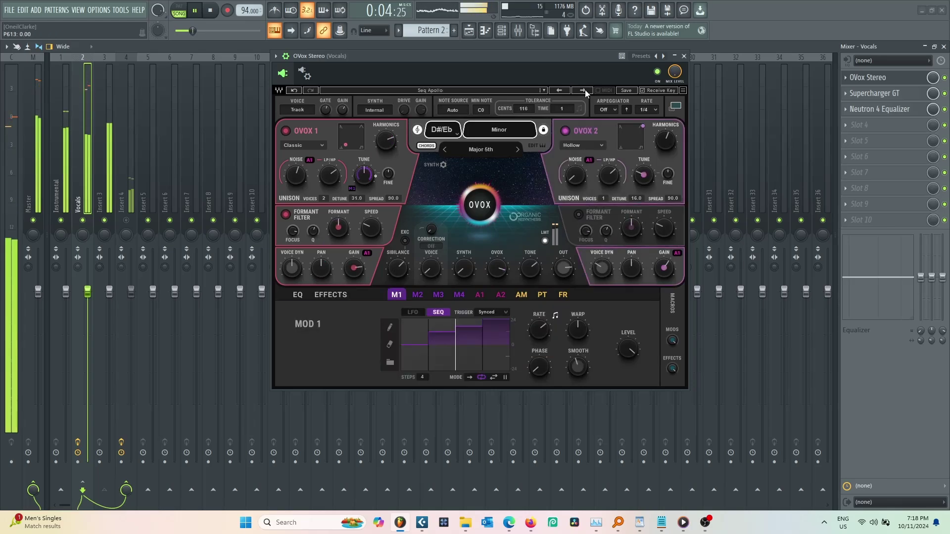
Step: Lower the Supercharger GT output on the Vocals track to about -1.3 dB and close the plugin
click(875, 93)
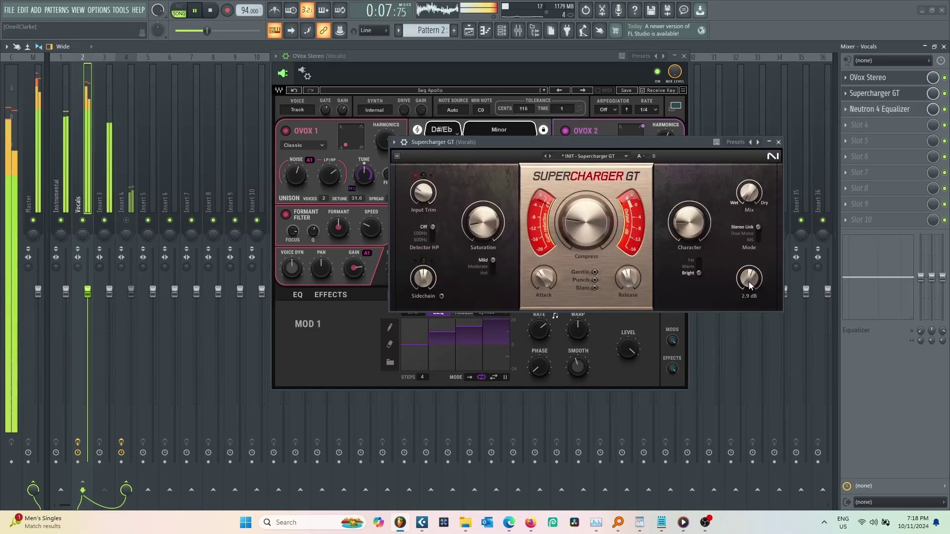
drag(741, 267, 741, 275)
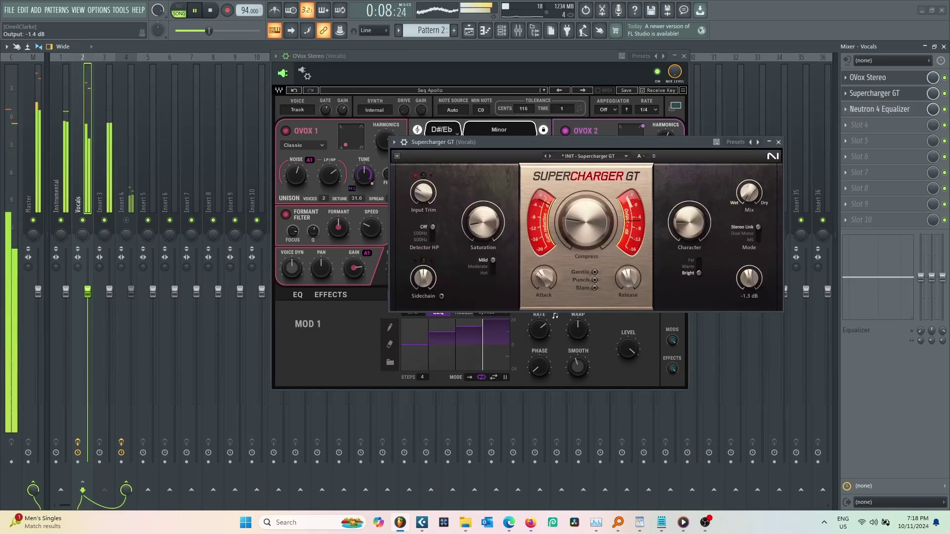
click(778, 142)
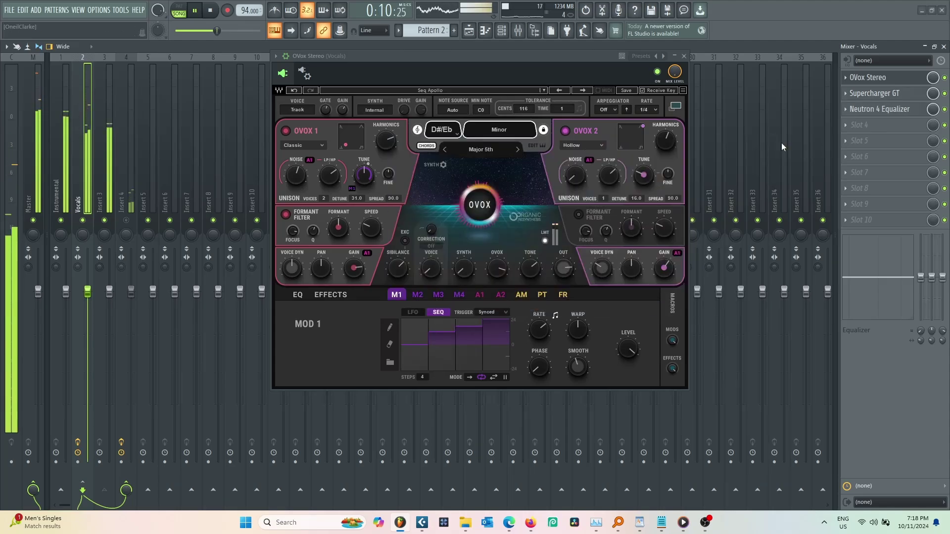
Step: Audition the Sexy Boy, So Much Power, Solocorn and Swirling Up presets in OVox, and The Barber with chord mapping off
click(582, 92)
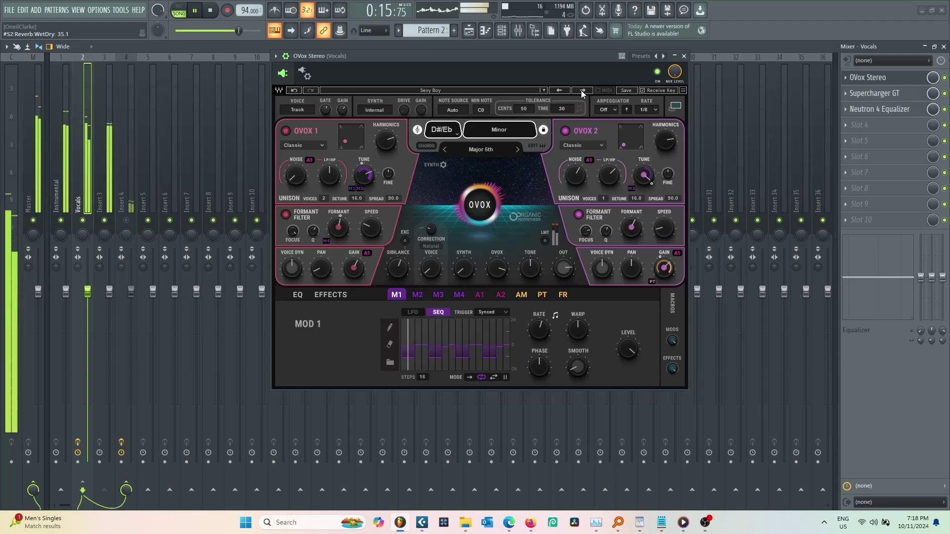
click(582, 92)
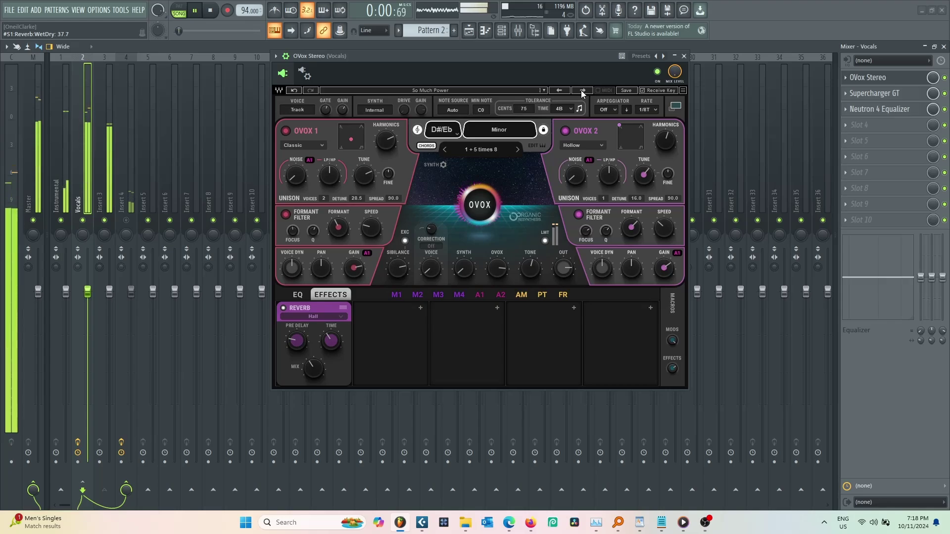
click(582, 91)
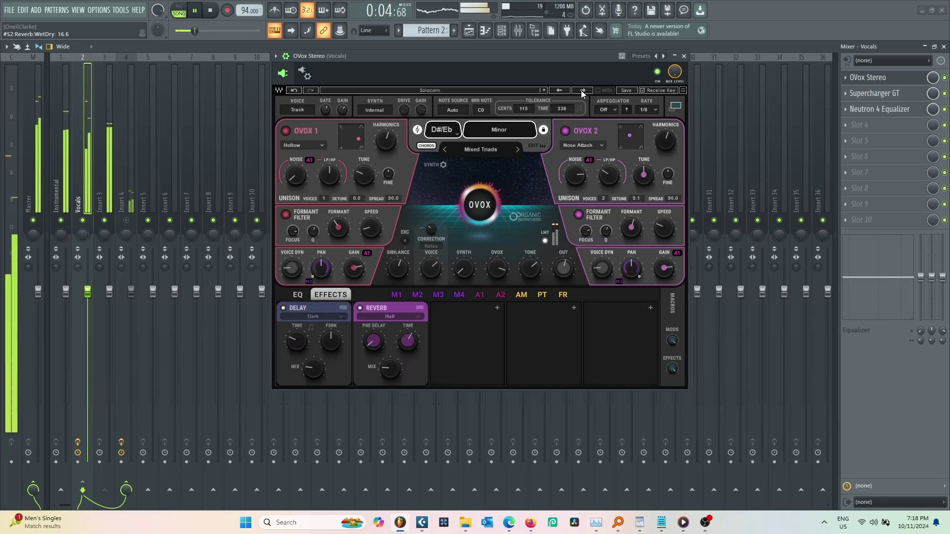
click(582, 92)
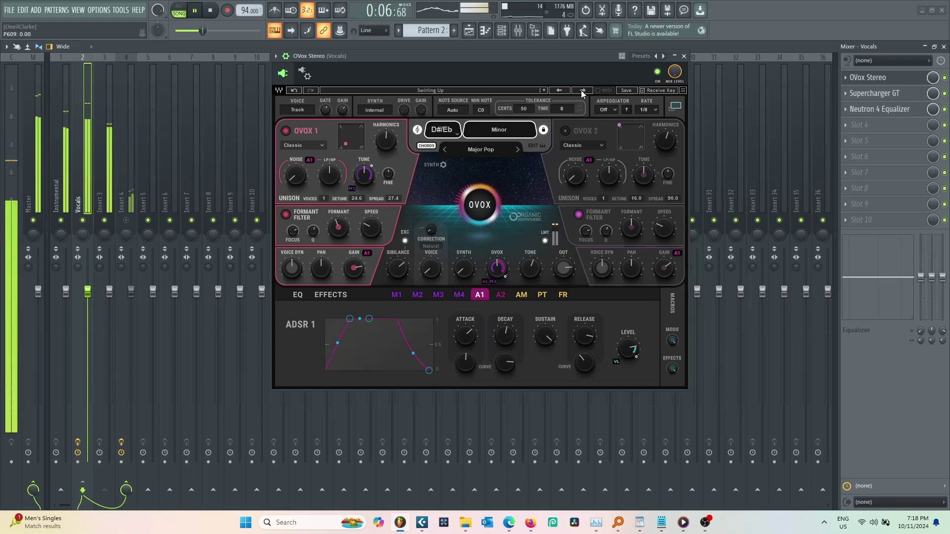
click(582, 92)
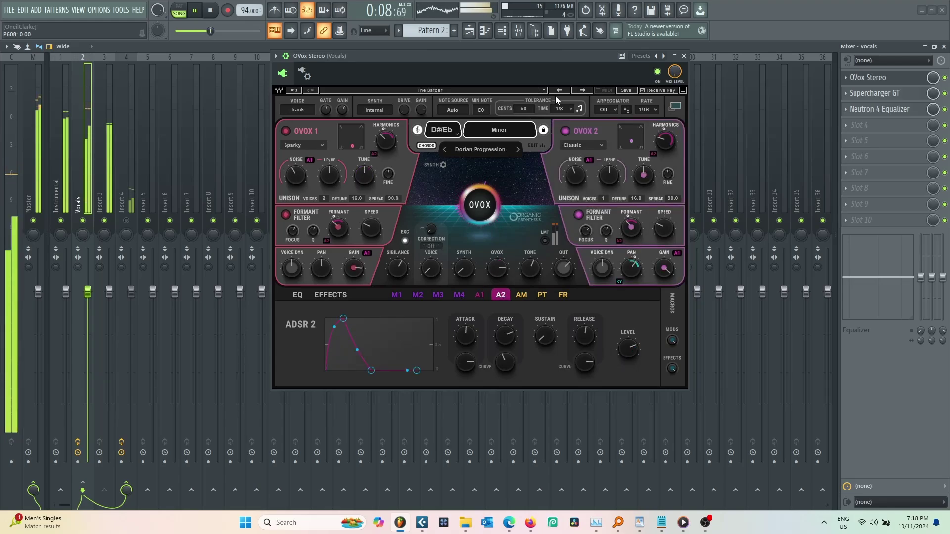
click(425, 145)
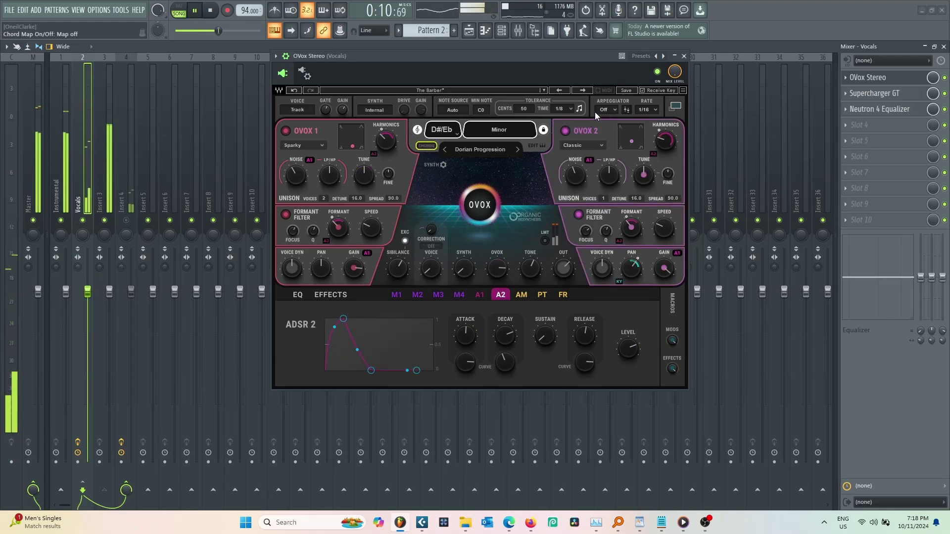
Step: Audition the The Music Is Tonight, Tok Box, Vocal Pads, Winter Singing and Wake Up presets in OVox
click(582, 92)
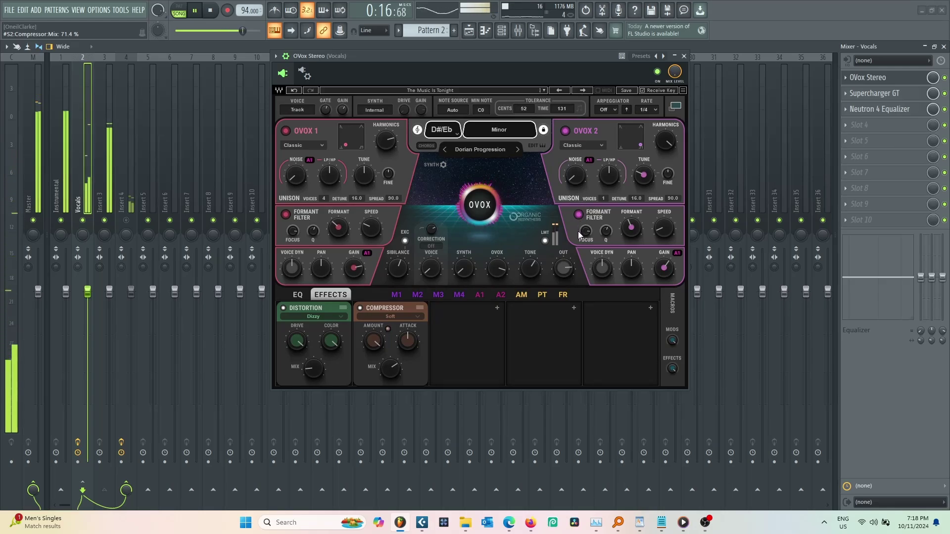
click(582, 90)
click(583, 91)
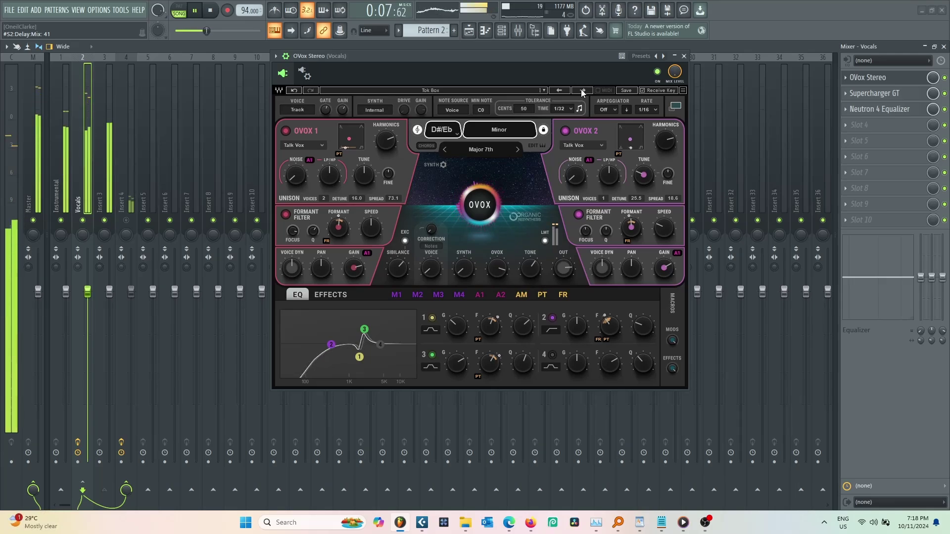
click(582, 91)
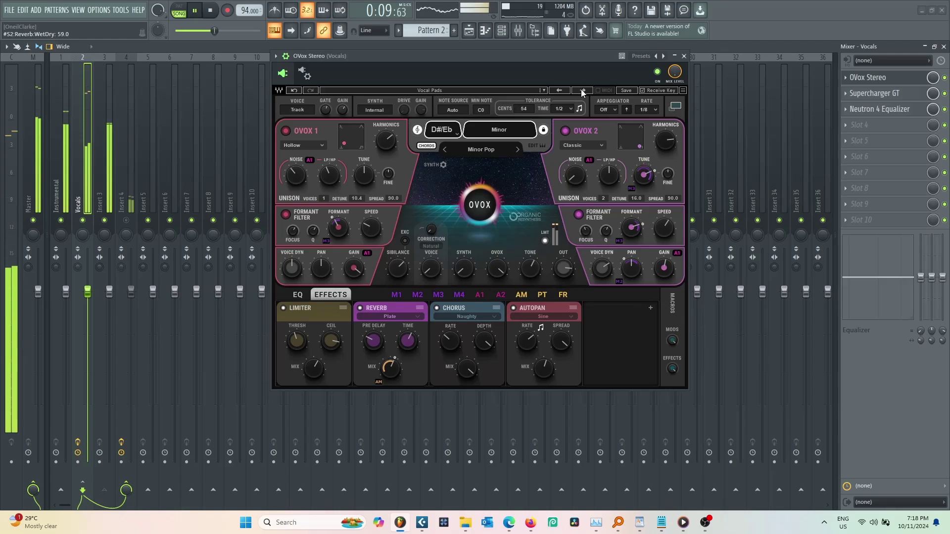
click(582, 91)
click(582, 91)
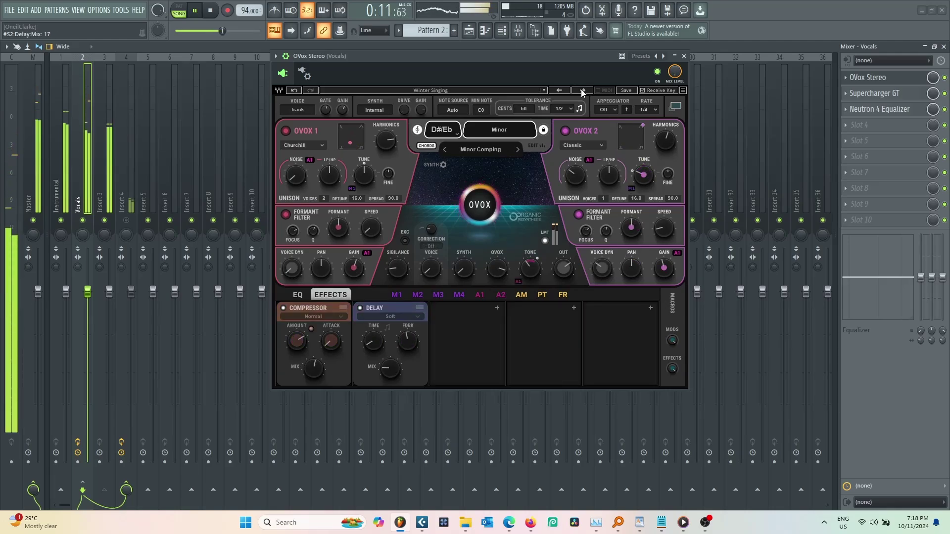
click(583, 91)
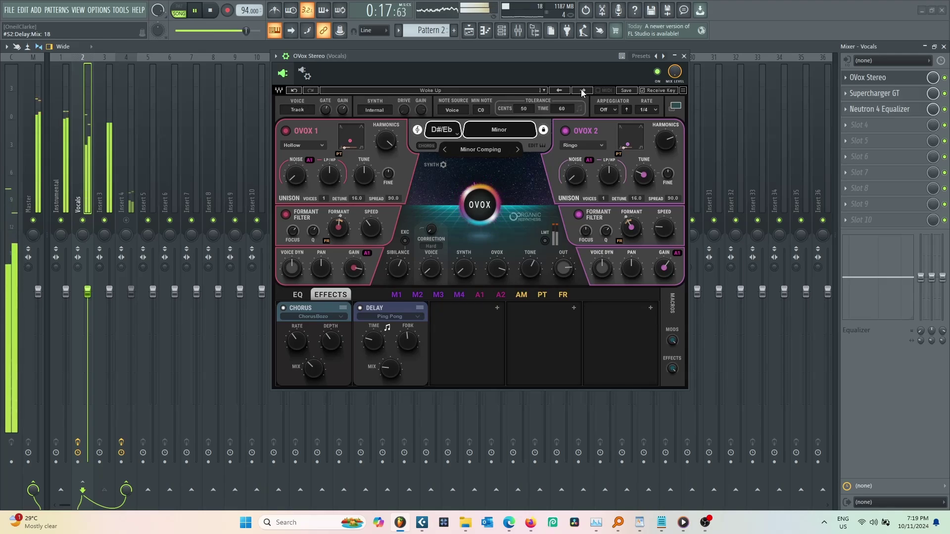
Step: Audition the Action Vocal Pad, Spiky Vocal Arp and Zoning In presets in OVox, and Angelica with chord mapping off
click(582, 91)
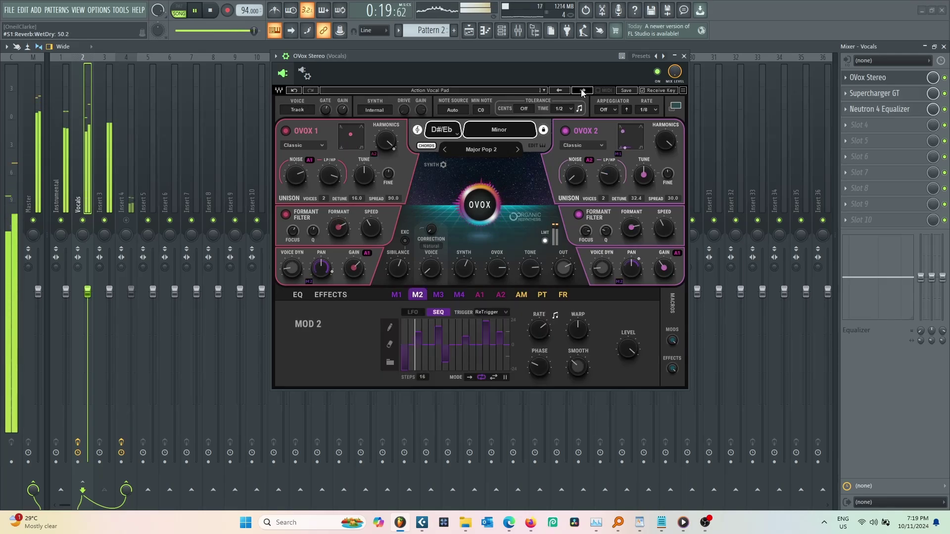
click(583, 91)
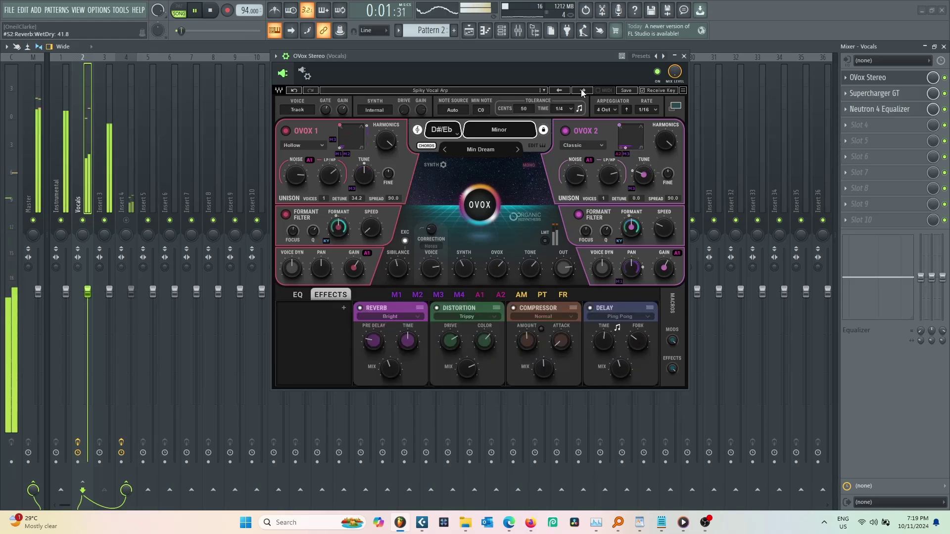
click(583, 91)
click(582, 91)
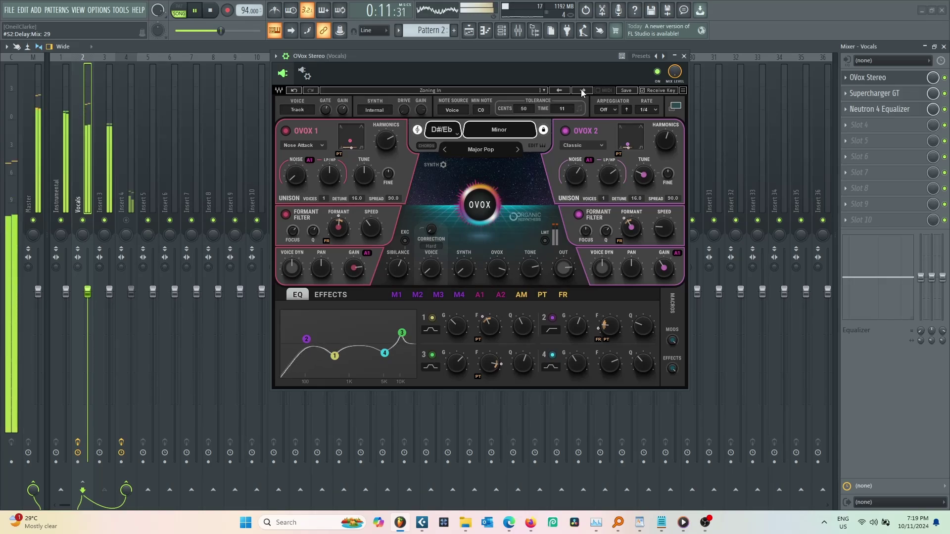
click(582, 91)
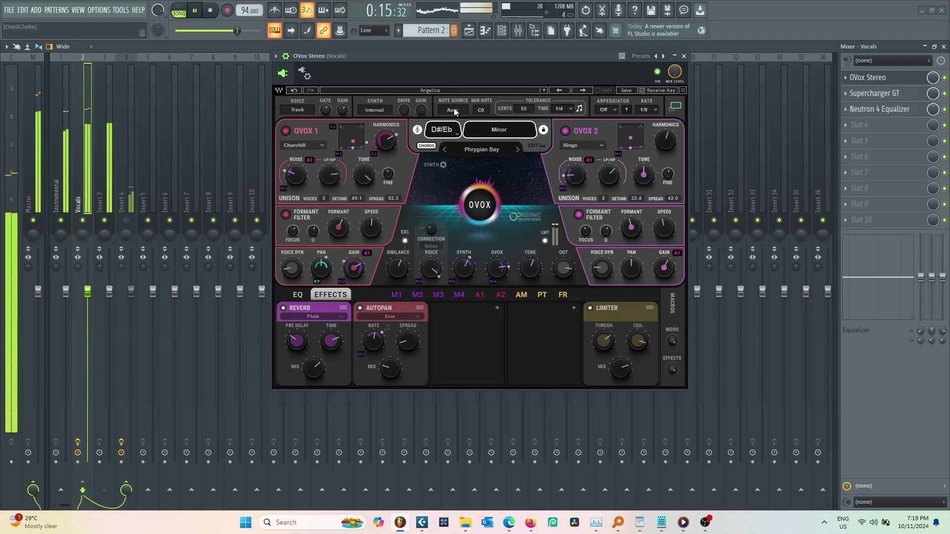
click(429, 146)
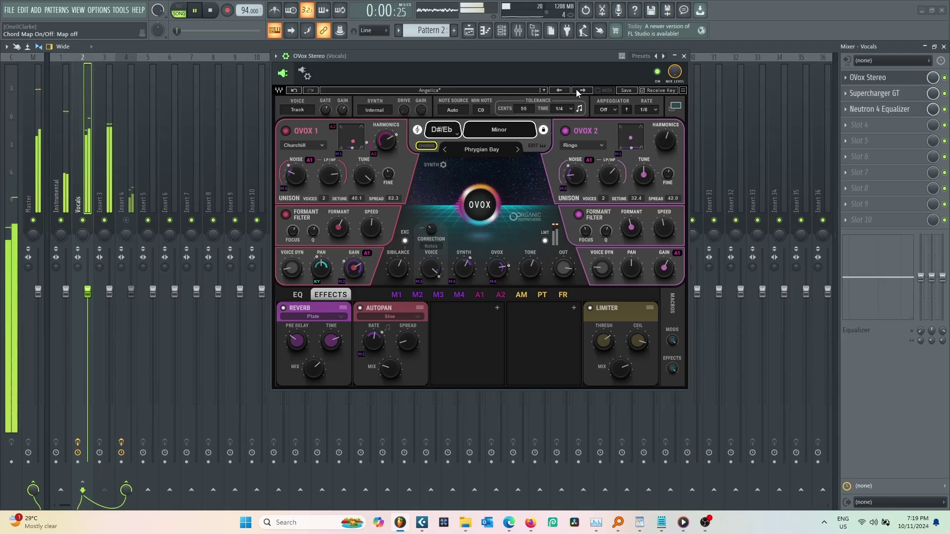
Step: Mute the Instrumental track and audition the Arab Falsetto and Bass Comping presets in OVox
click(60, 220)
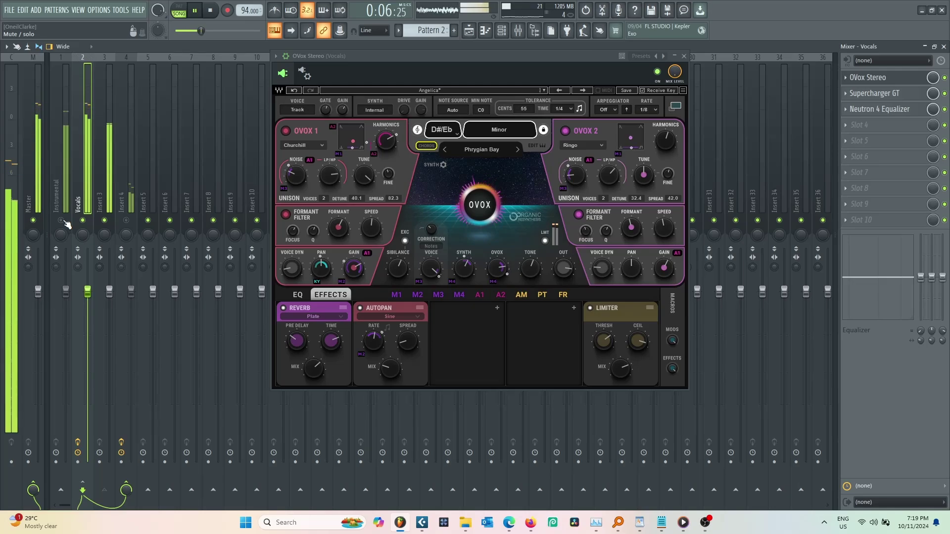
click(580, 92)
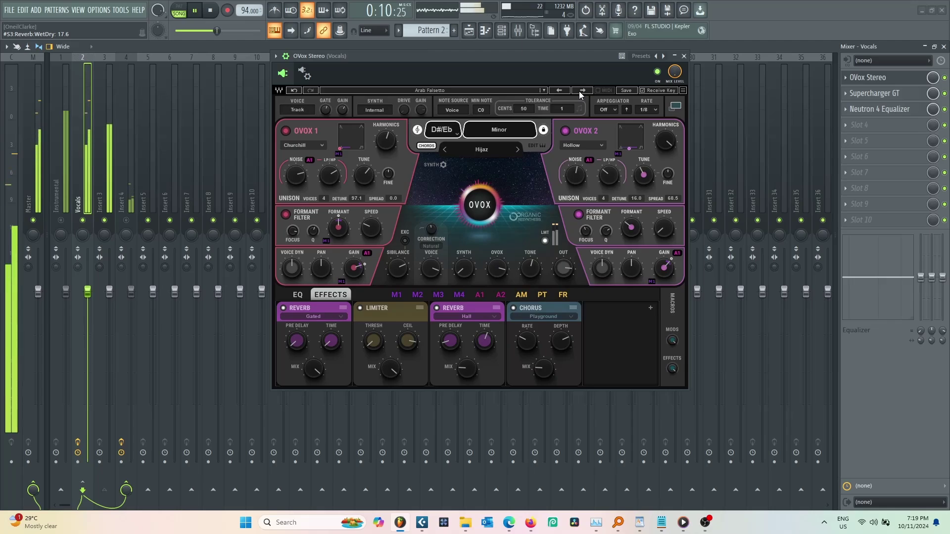
click(580, 92)
click(582, 91)
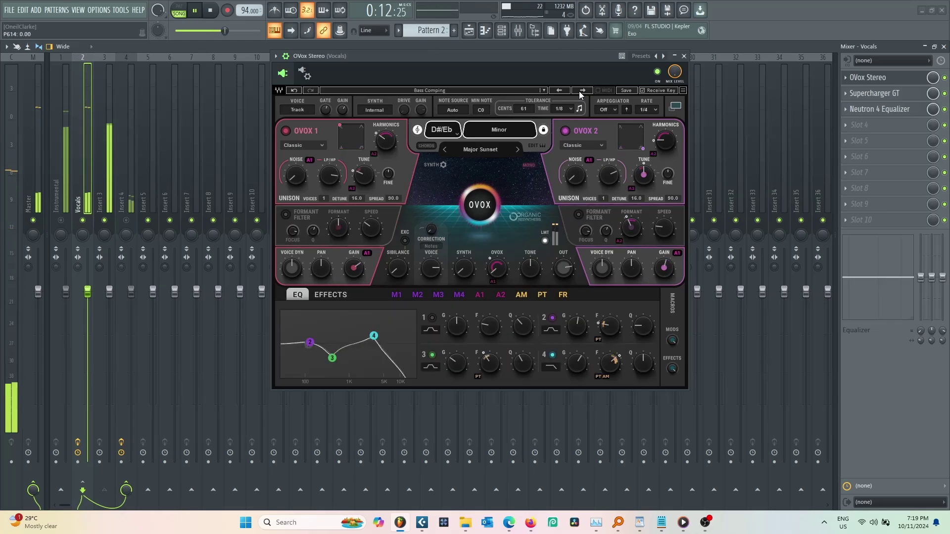
click(580, 92)
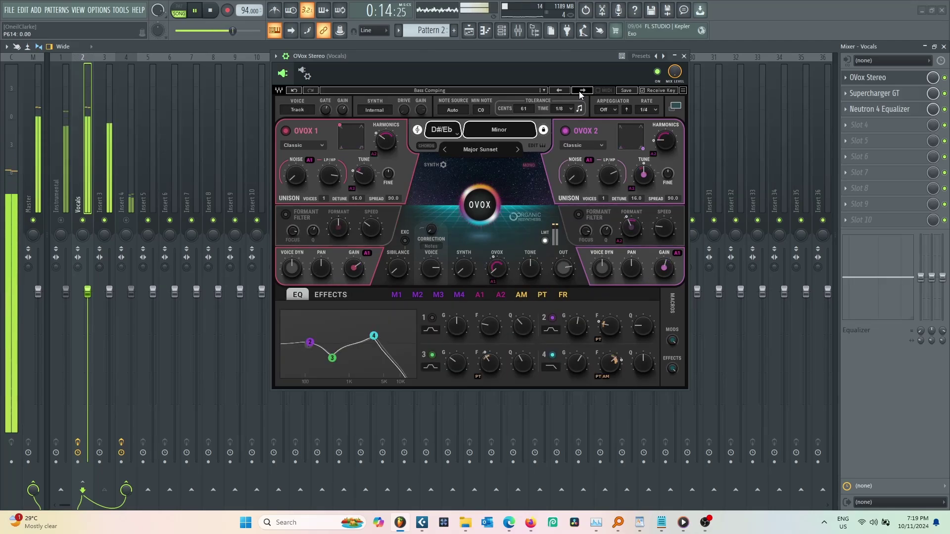
Step: Audition the Bounty Harm, Bubbled, Charmonizer, Deep Drill, Delicate Beauty Mix and Distorcat presets in OVox
click(580, 92)
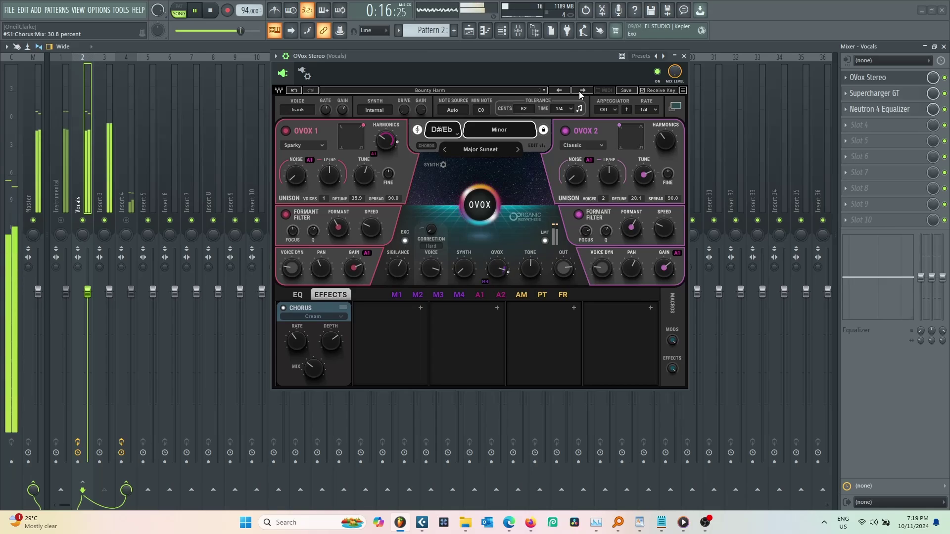
click(582, 91)
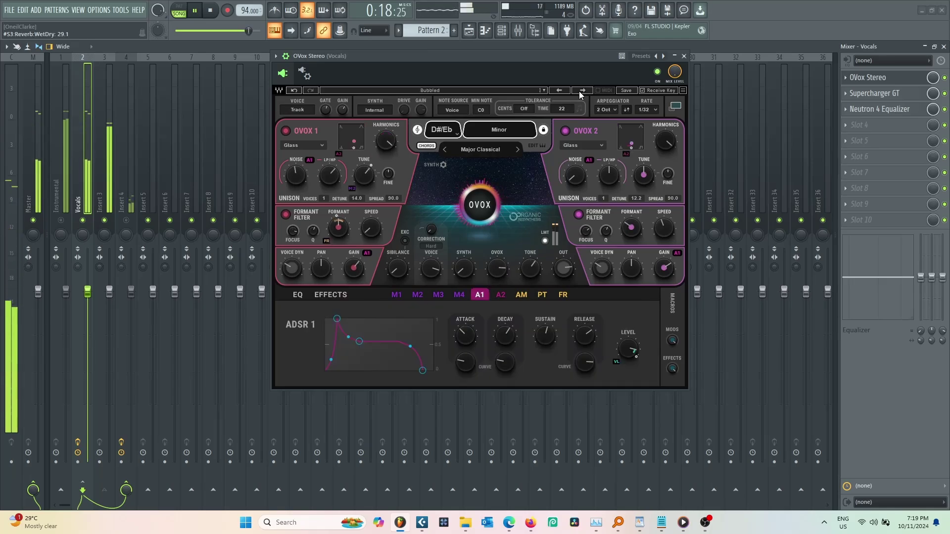
click(581, 91)
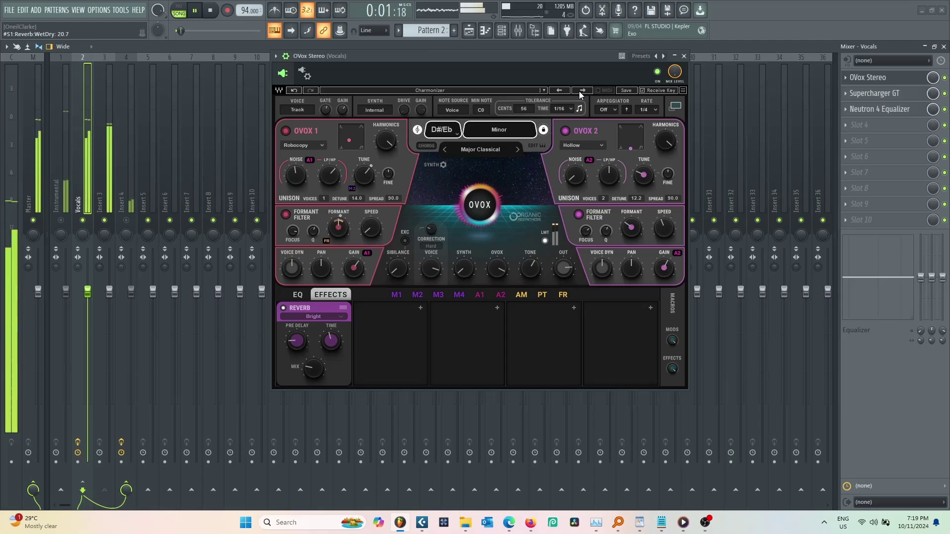
click(582, 91)
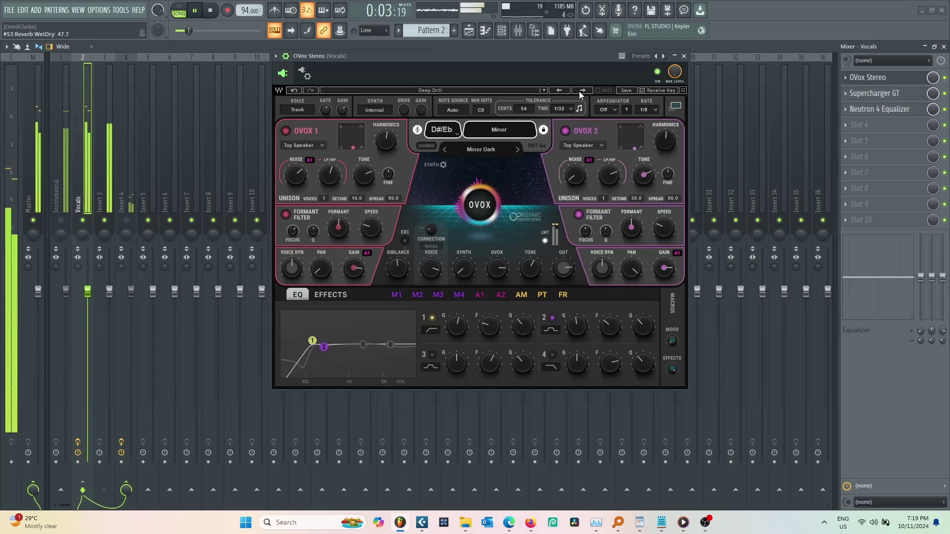
click(582, 91)
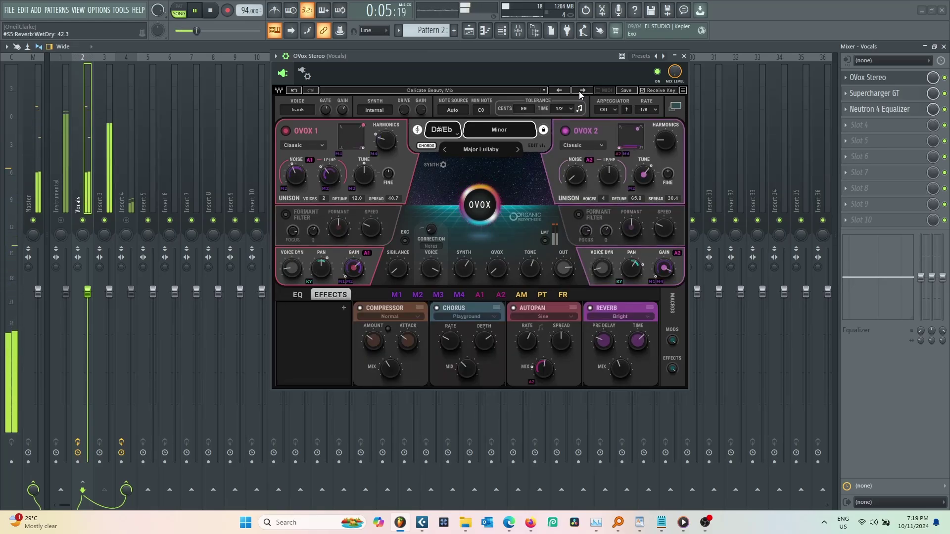
click(582, 91)
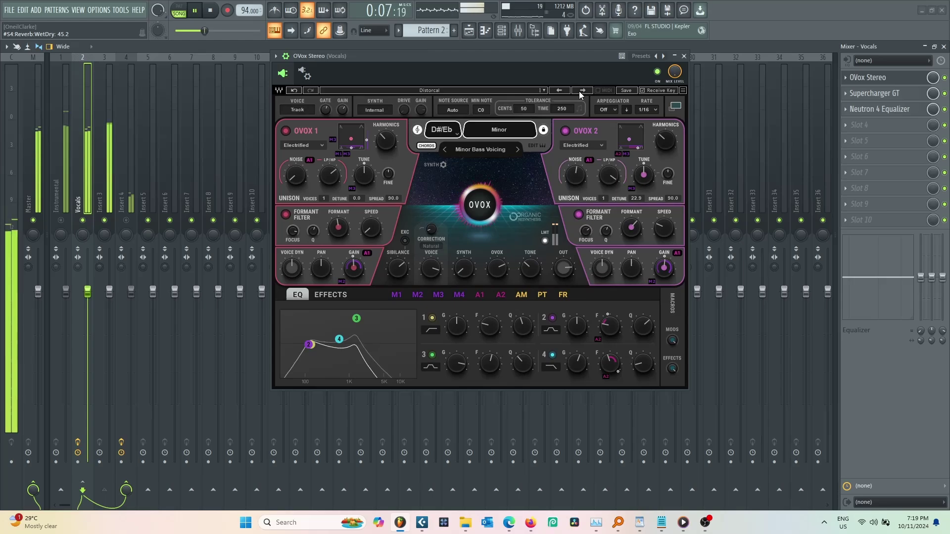
Step: Audition the Fallen, Harmonic Compatibility and Harmonicizer presets in OVox and load Hold Down
click(581, 92)
click(581, 91)
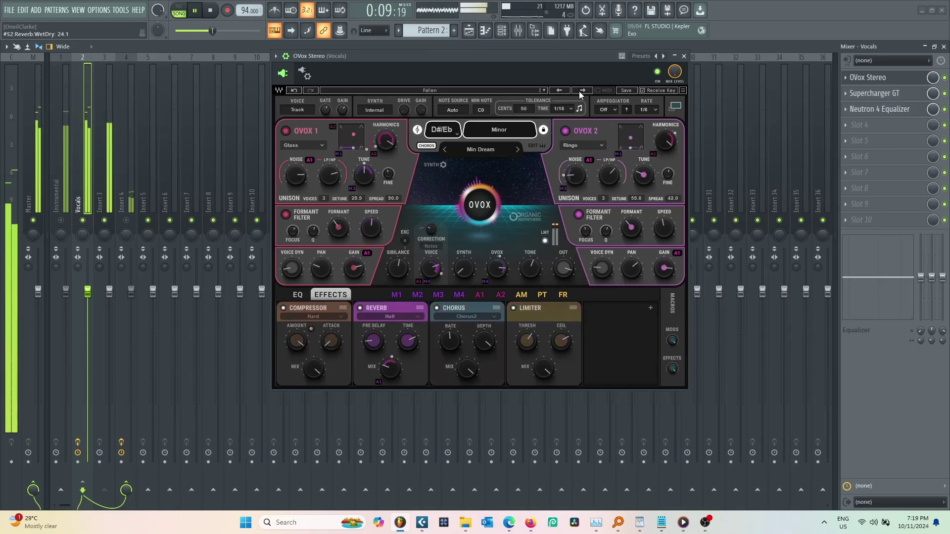
click(581, 91)
click(581, 92)
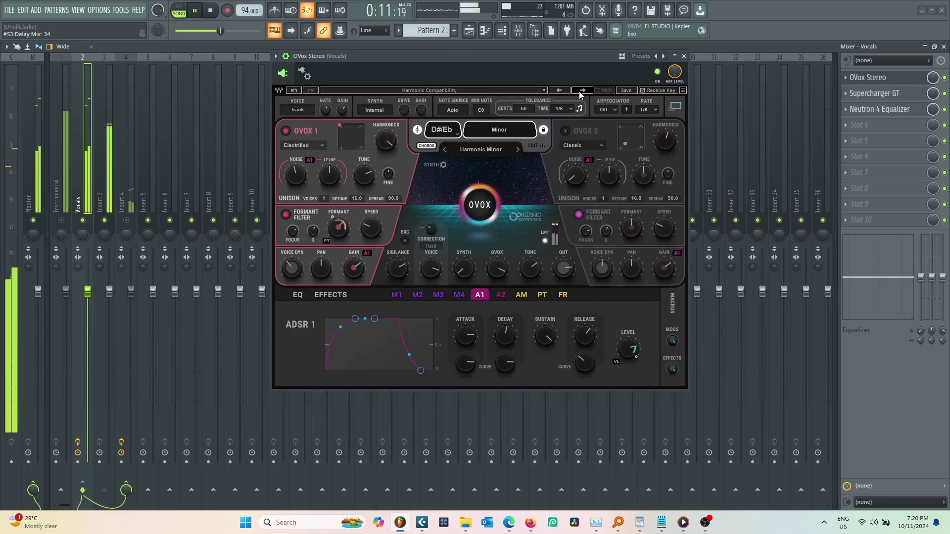
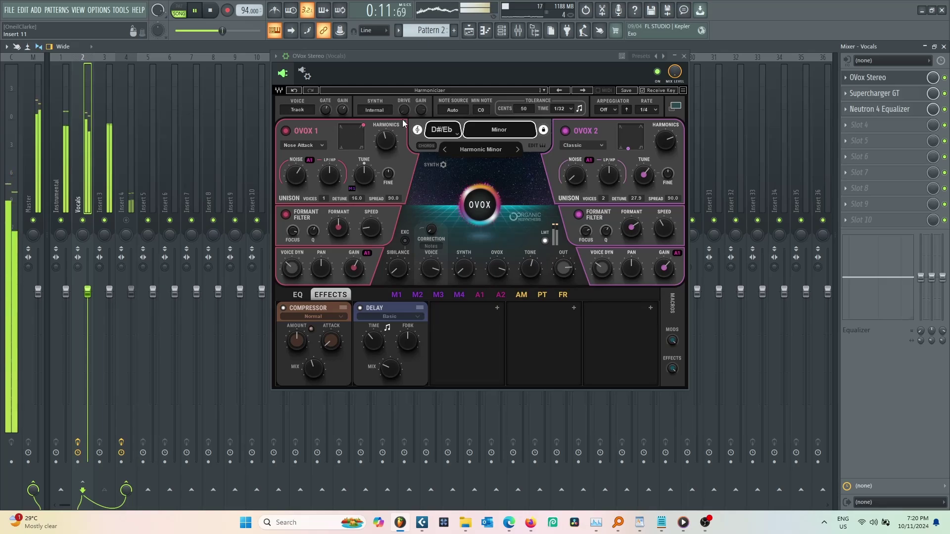
click(582, 92)
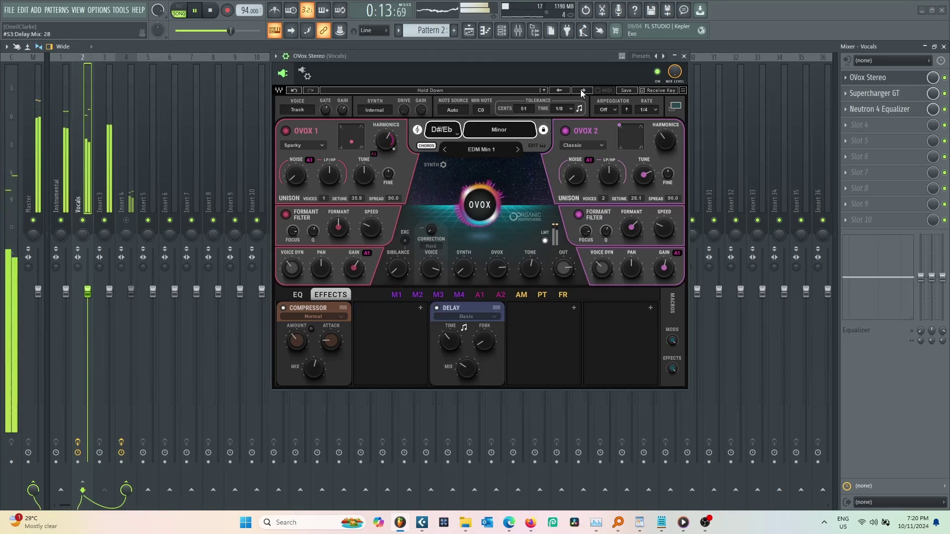
Step: Audition OVox presets on the vocals, comparing In The Shade with Know Arps and continuing past Lovin to Mellow Love Mix
click(582, 92)
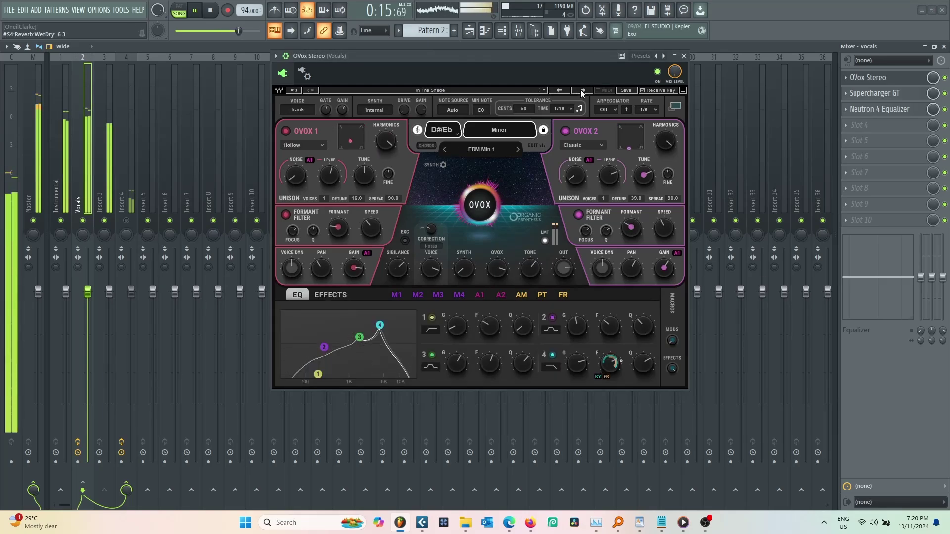
click(582, 91)
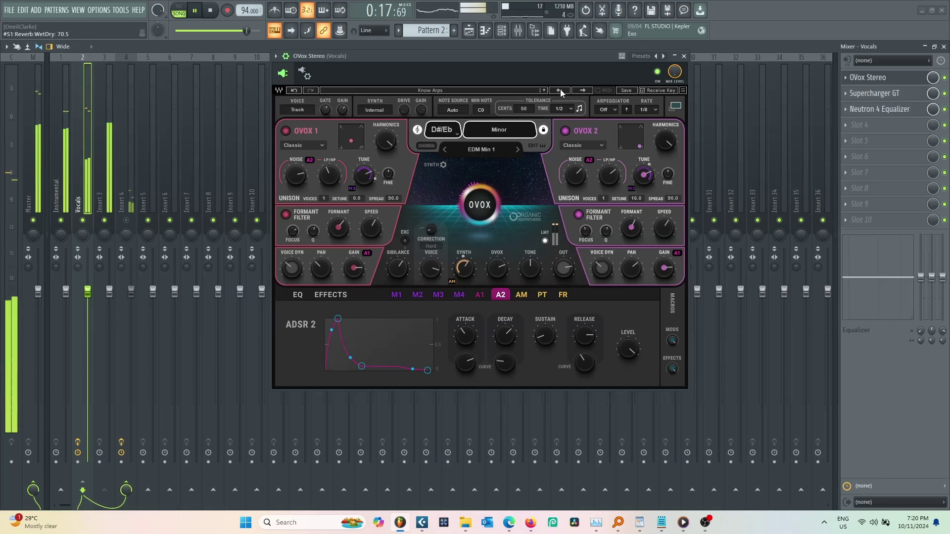
click(560, 91)
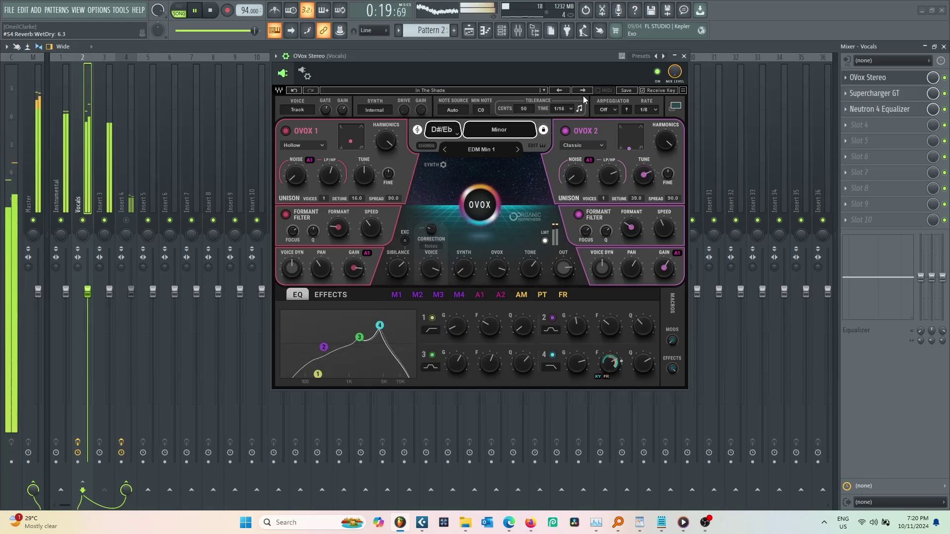
click(582, 92)
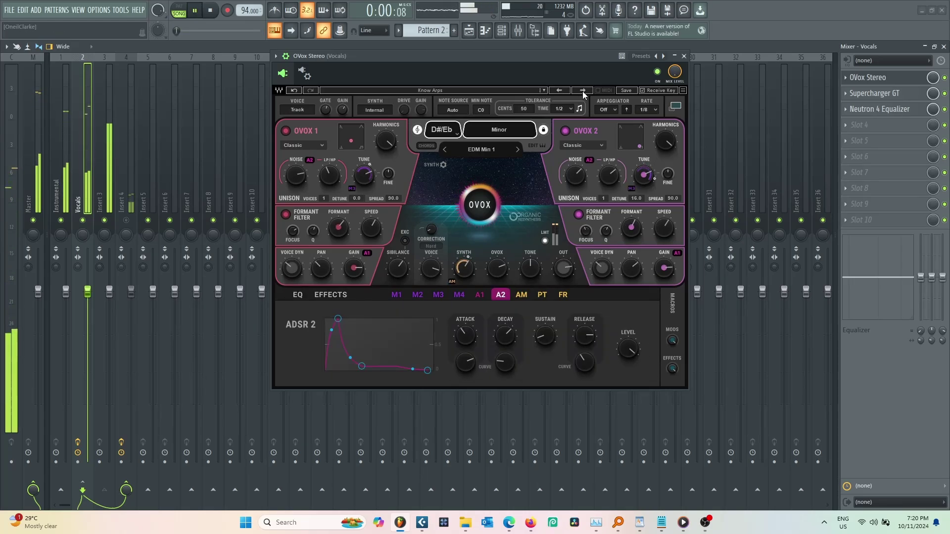
click(582, 92)
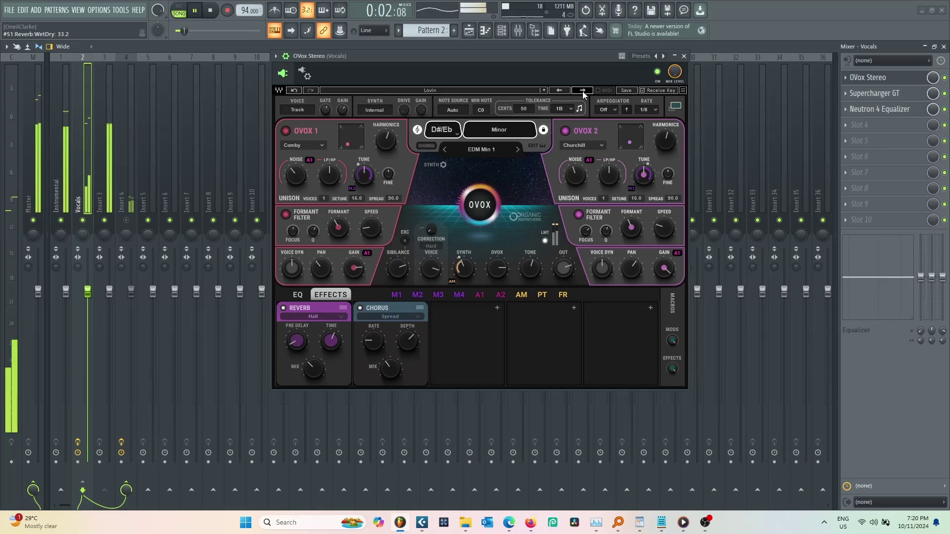
click(582, 92)
click(583, 92)
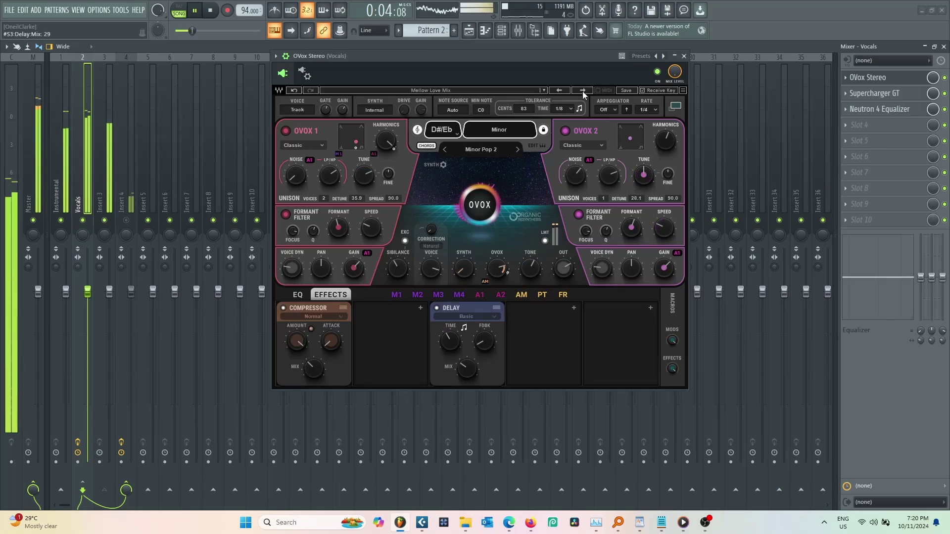
Step: Audition the Pluralism, Savannah Mix and Seventh Savant presets, turning the chord map off for Seventh Savant
click(474, 91)
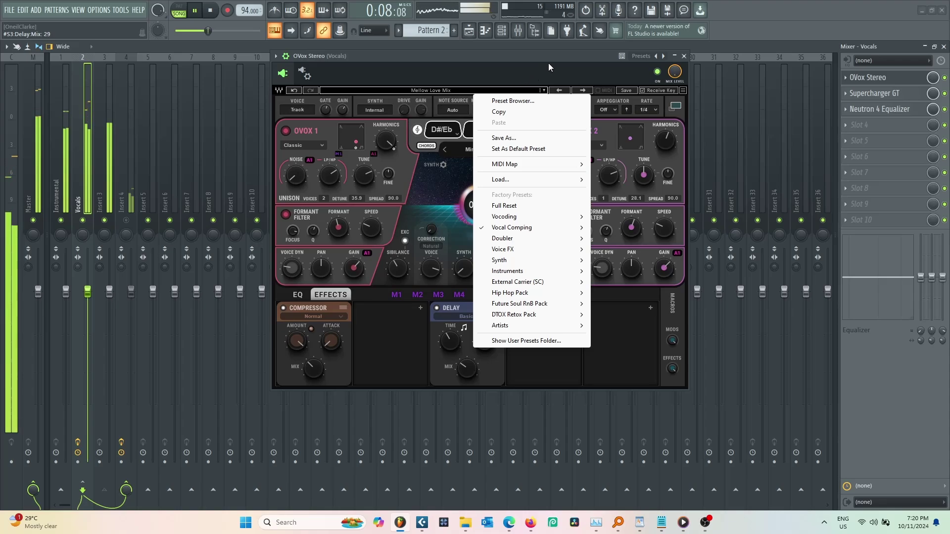
click(548, 64)
click(582, 90)
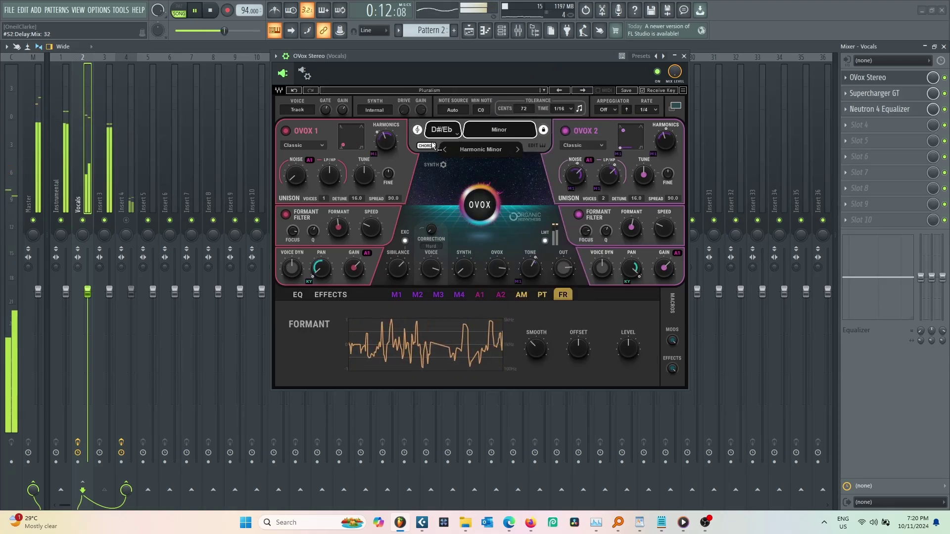
click(586, 88)
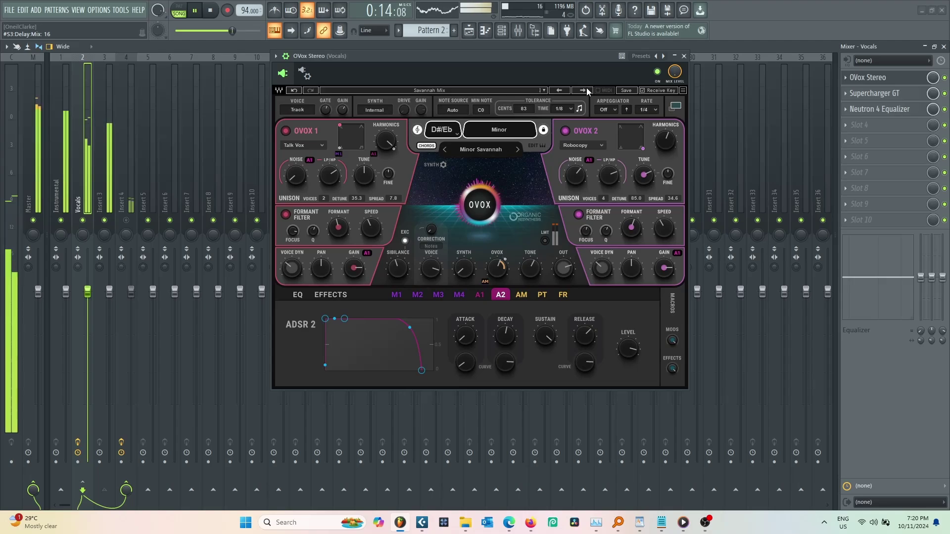
click(586, 88)
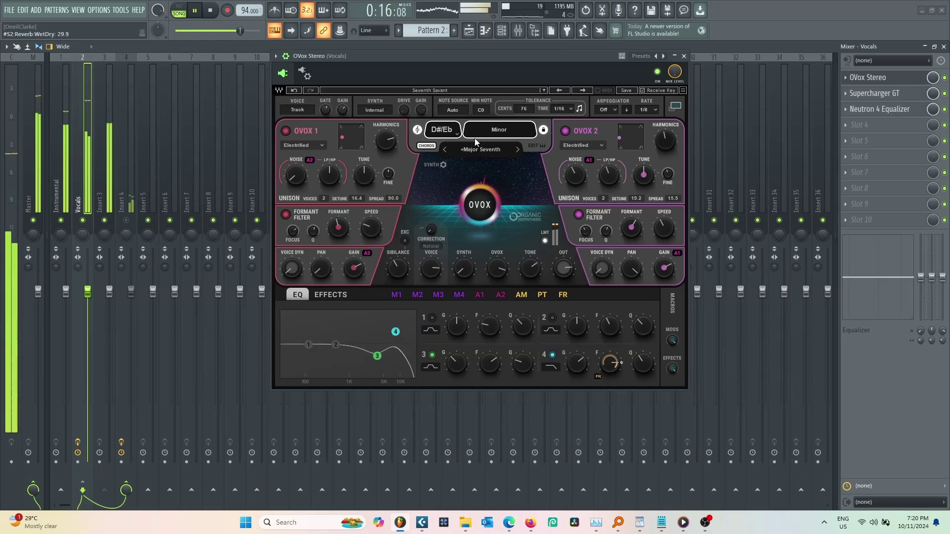
click(419, 146)
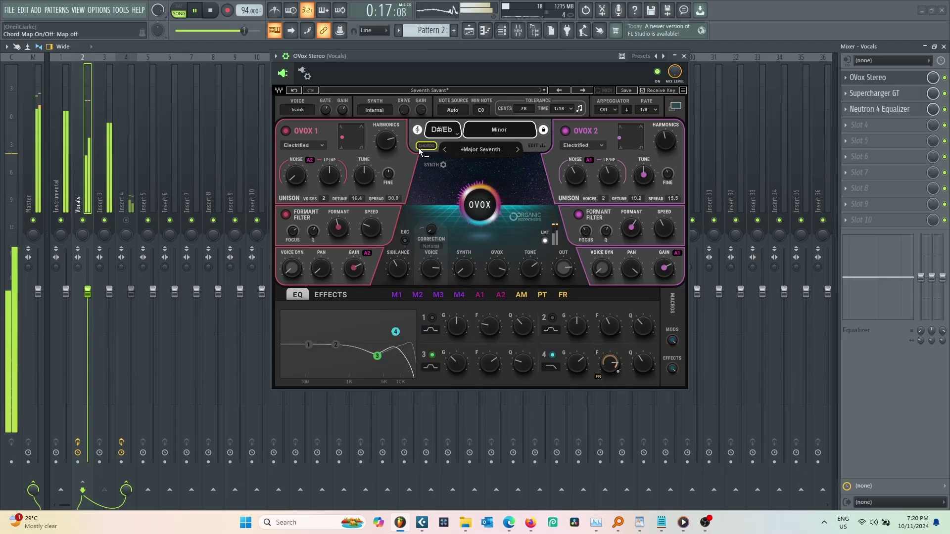
Step: Audition the following presets one by one, from Stutterish and Supernatural DJs through Vocality and Backing Female Bots to Buffed Doubler
click(582, 91)
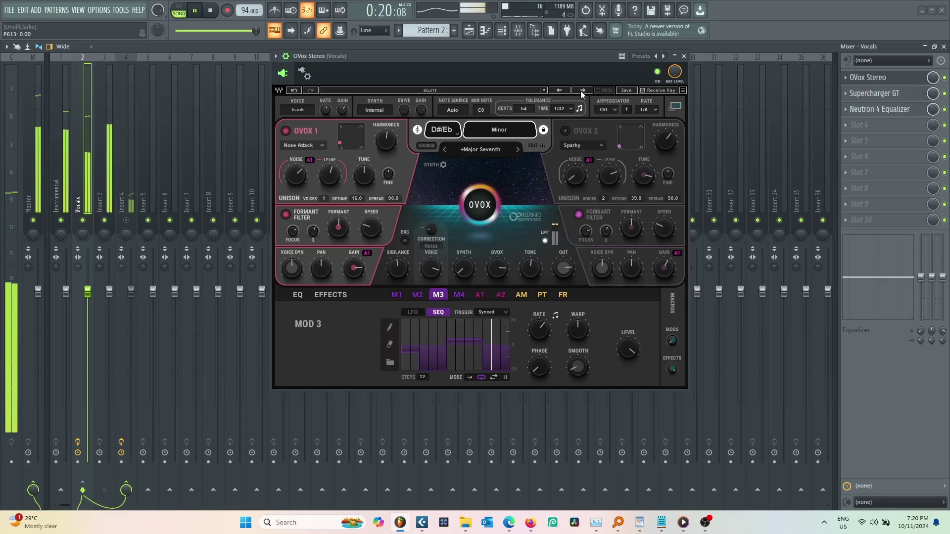
click(583, 90)
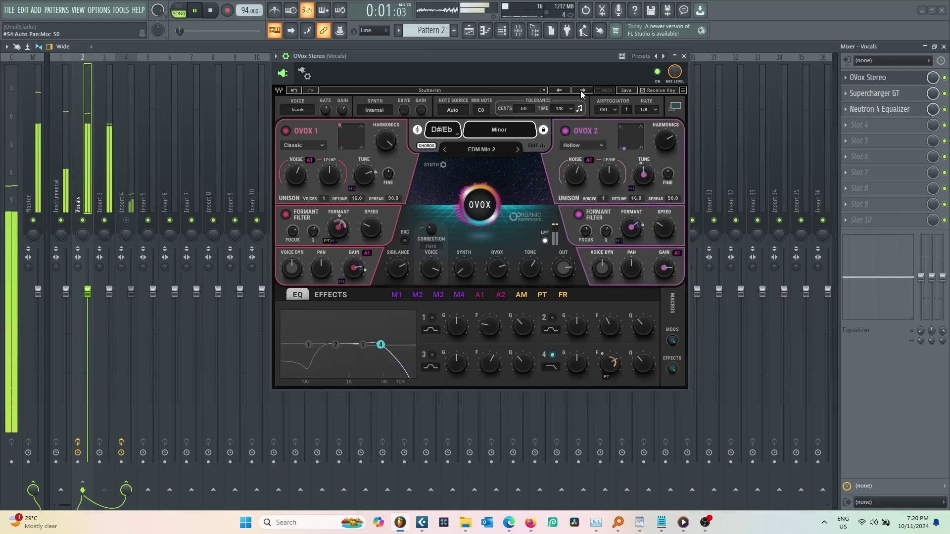
click(582, 91)
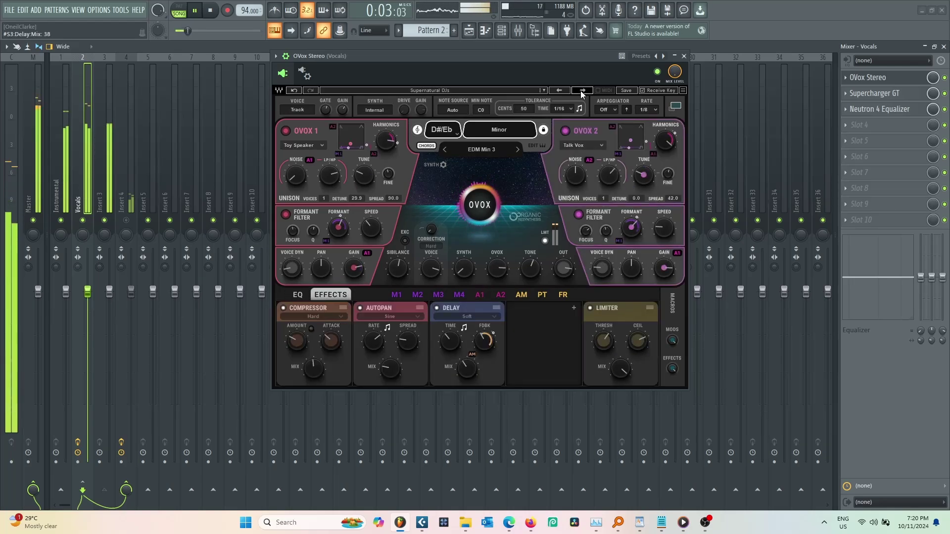
click(583, 91)
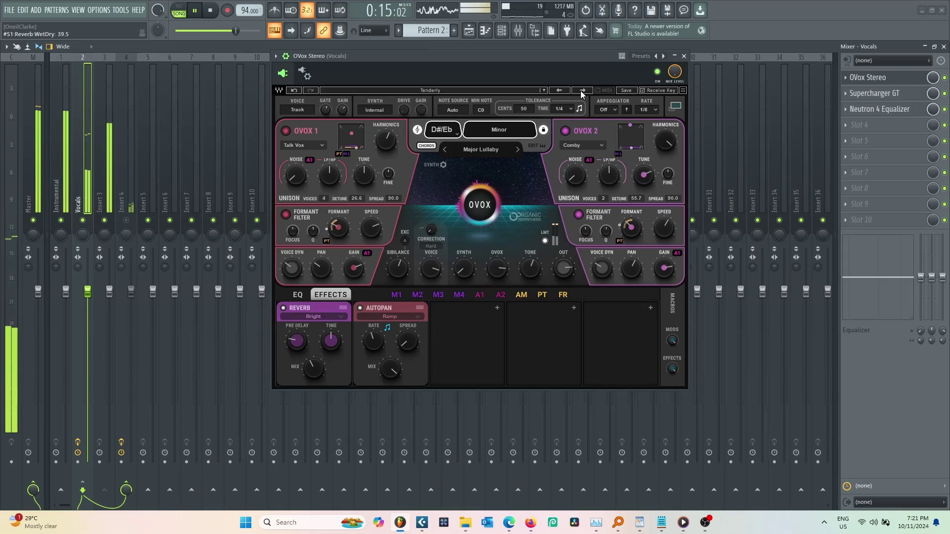
click(581, 90)
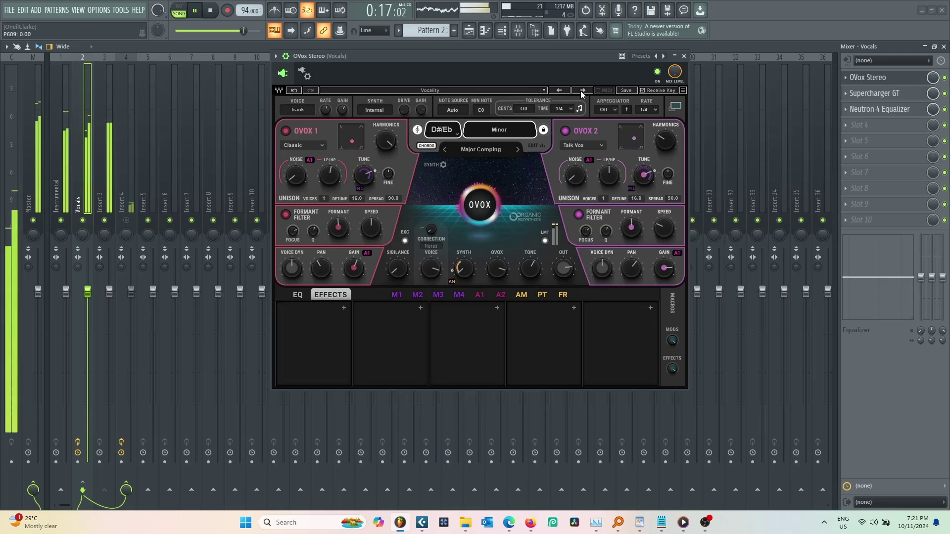
click(582, 90)
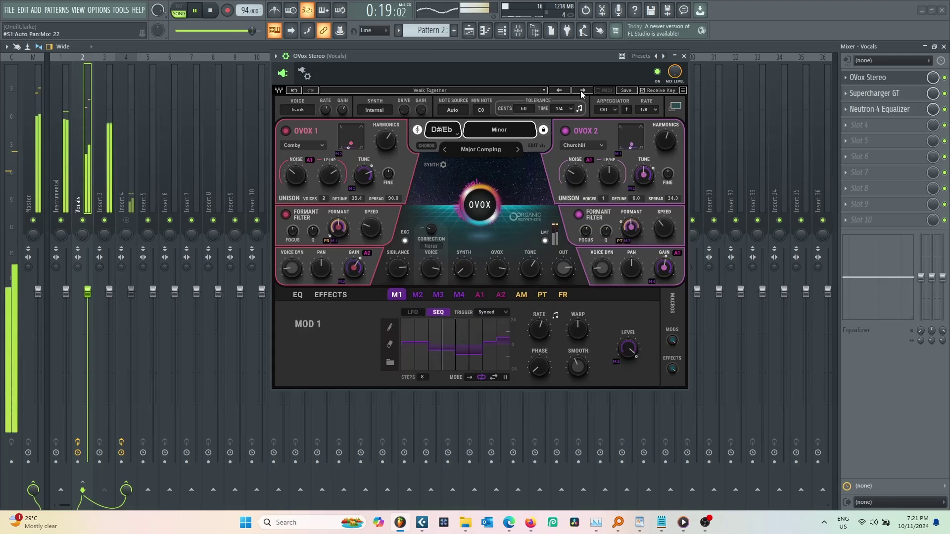
click(582, 90)
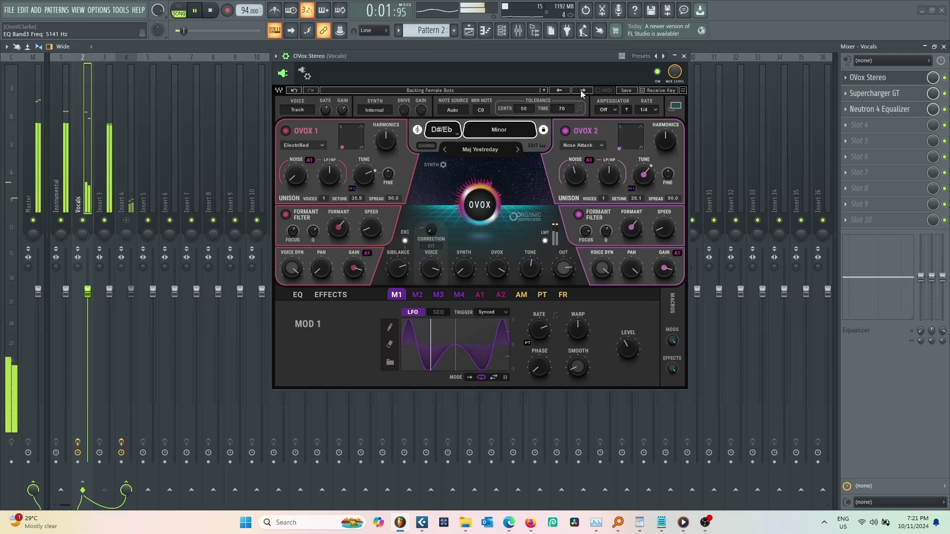
click(582, 91)
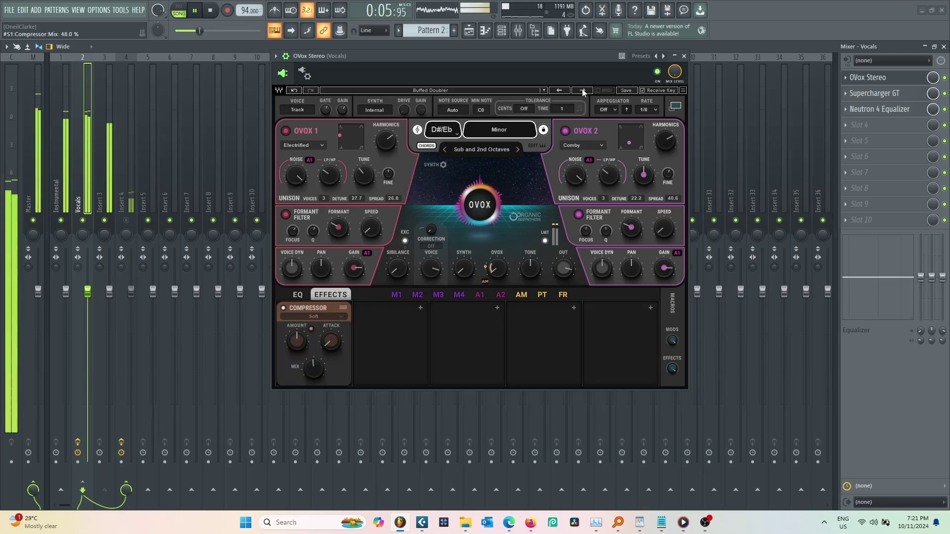
Step: Load the Full Reset factory preset in OVox
click(437, 91)
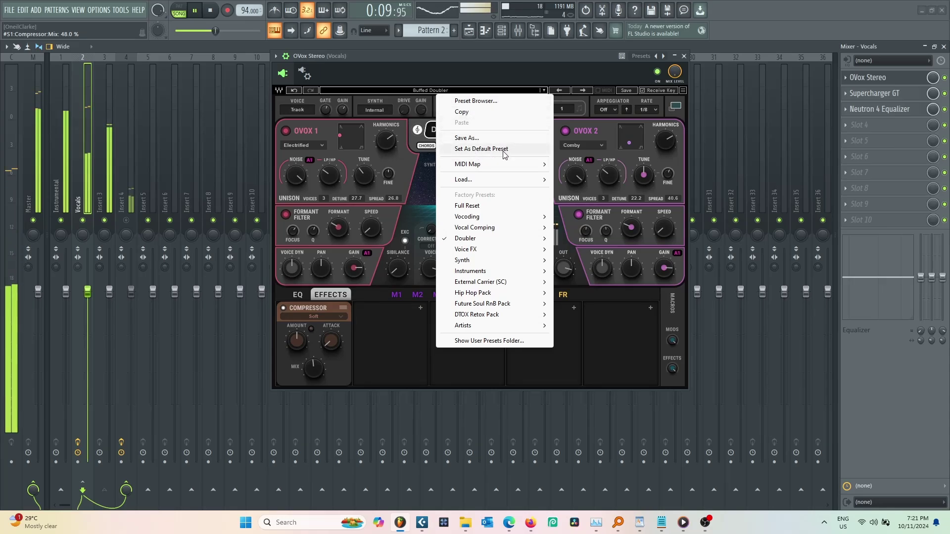
click(475, 206)
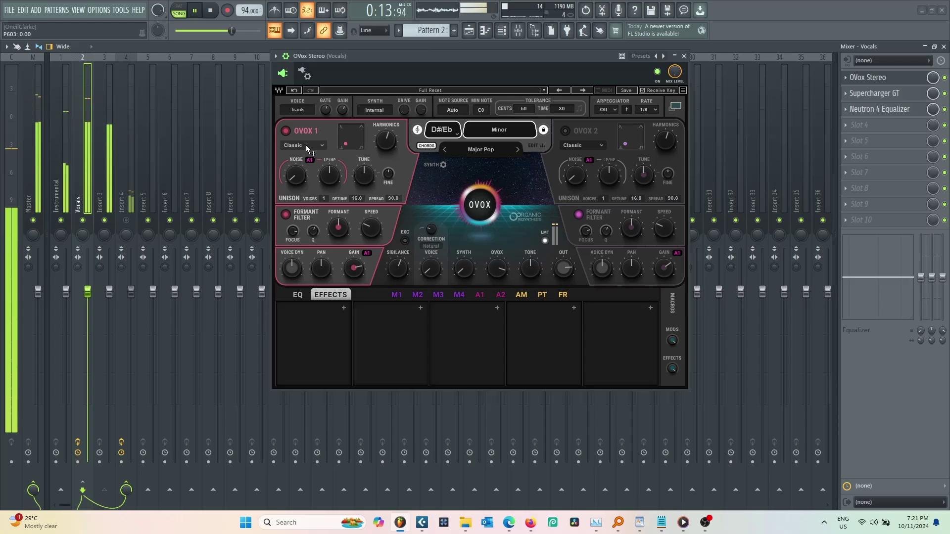
Step: Audition the OVox 1 characters, including Electrified, Nose Attack, Robocopy and Talk Vox, ending on Toy Speaker
scroll(306, 146, down, 1)
scroll(303, 146, down, 1)
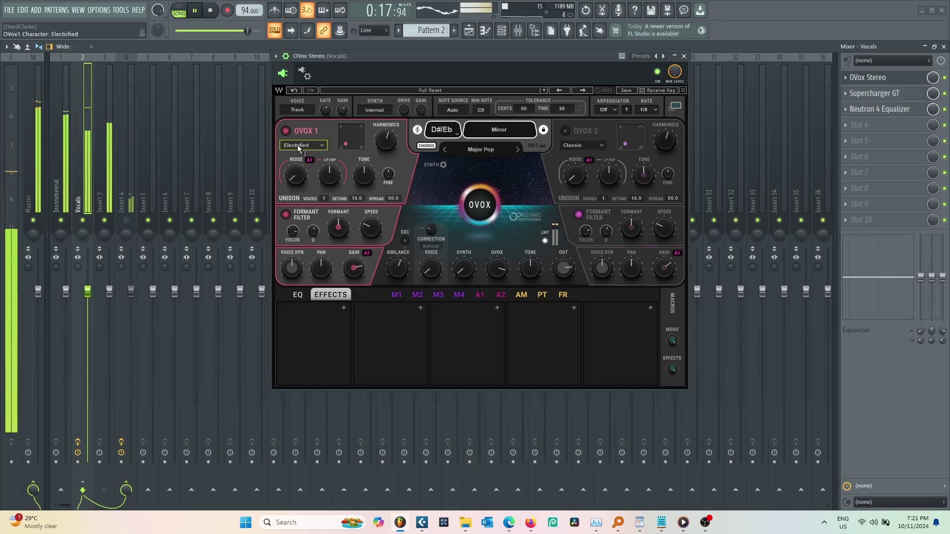
scroll(298, 144, down, 1)
scroll(298, 144, down, 2)
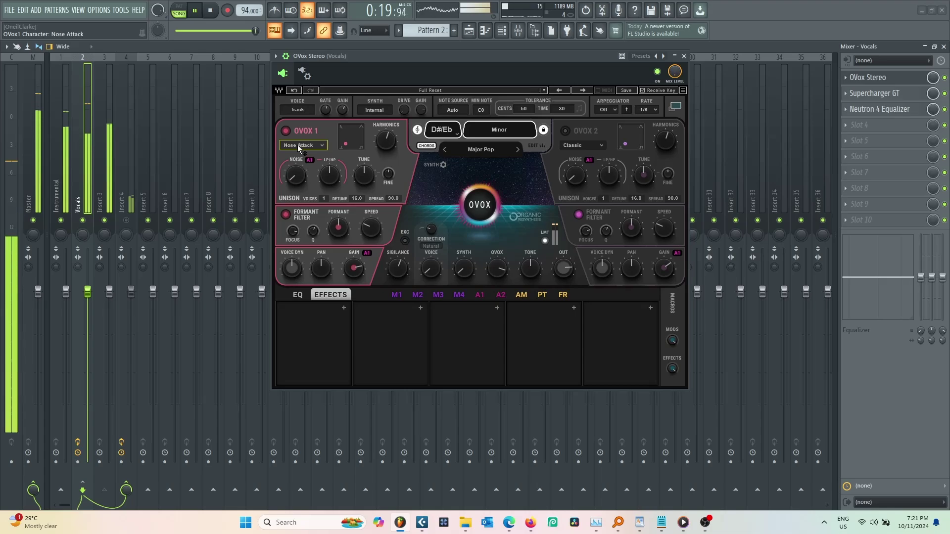
scroll(298, 145, down, 1)
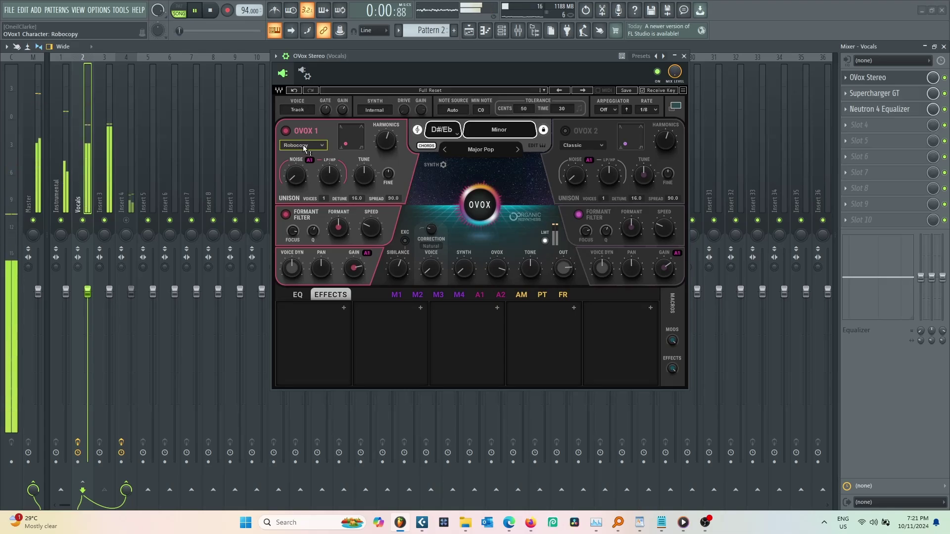
click(322, 147)
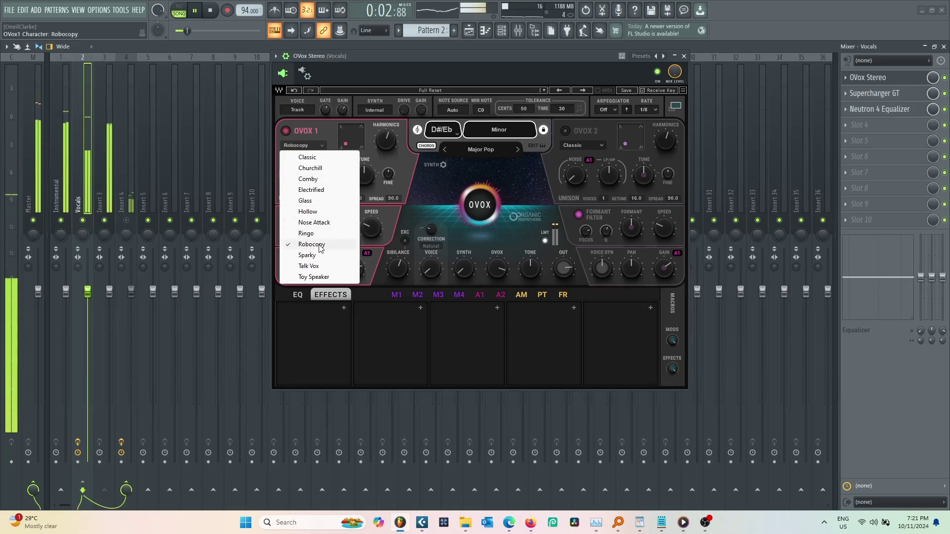
click(311, 266)
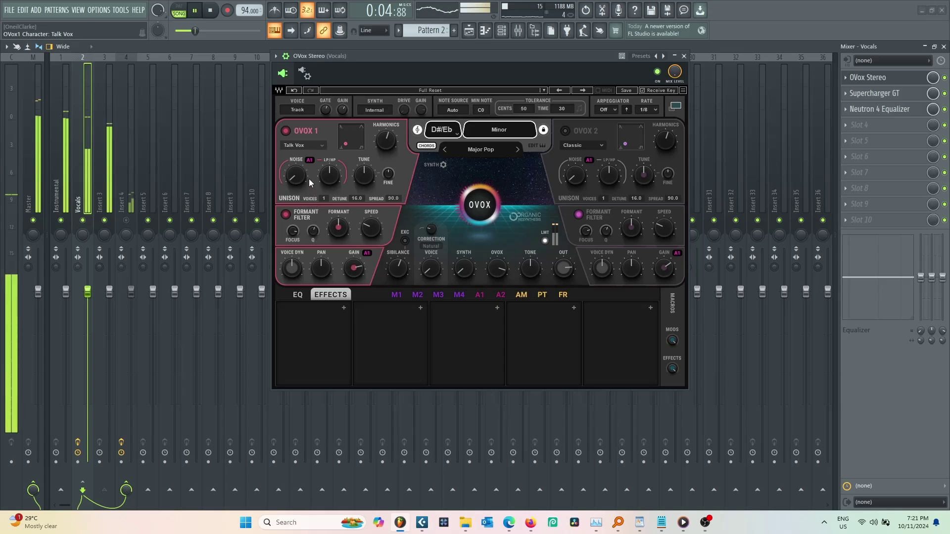
scroll(312, 148, down, 1)
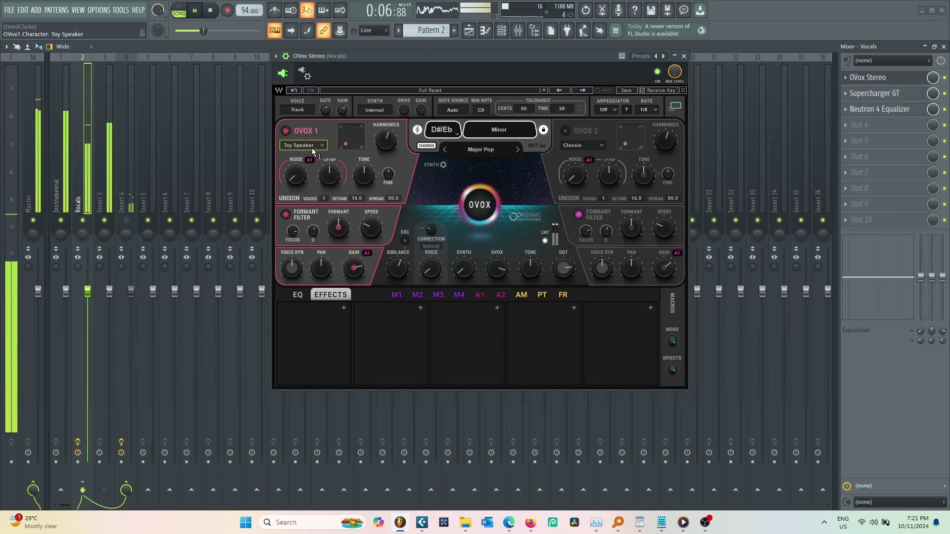
Step: Set the note source to MIDI with the chord map off, and return the OVox 1 character to Classic
scroll(455, 108, down, 1)
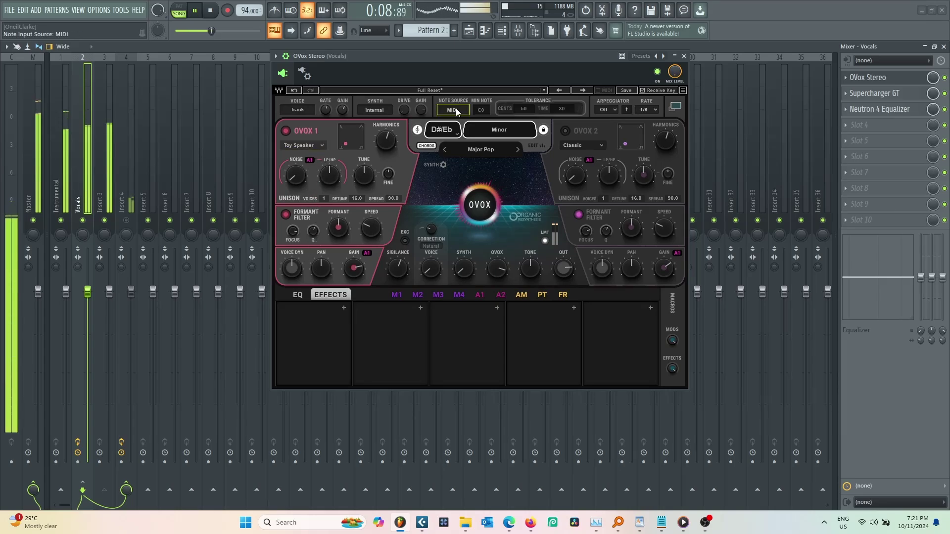
click(427, 146)
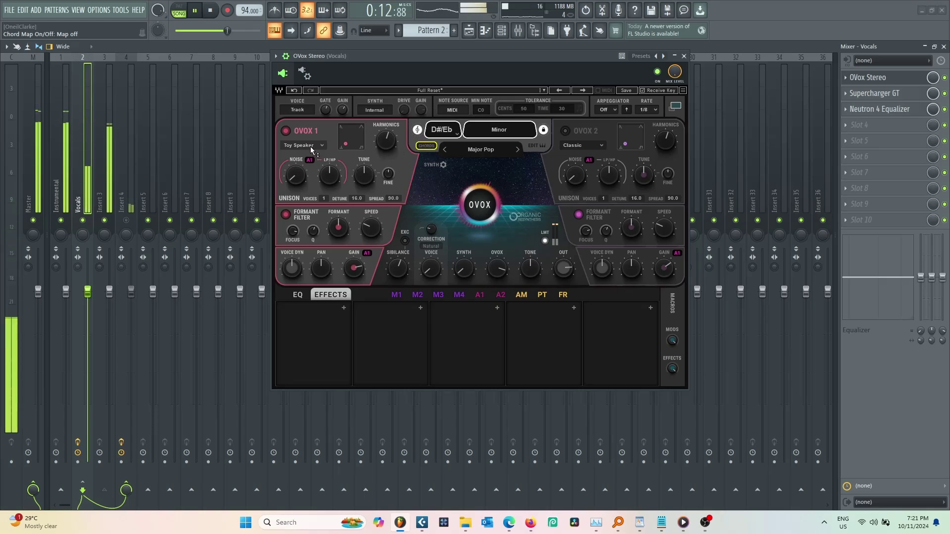
scroll(310, 145, up, 1)
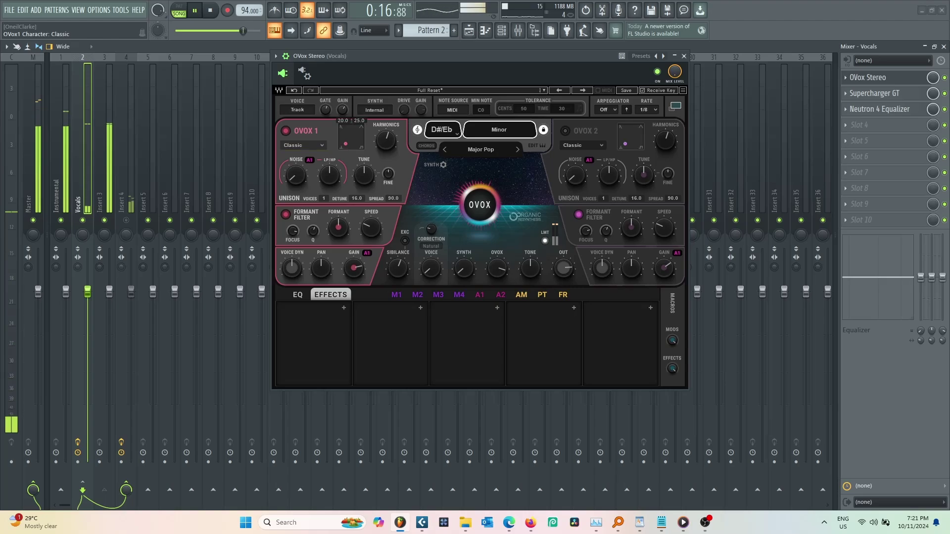
Step: Move the OVox 1 shape point to the upper-left corner of its pad and set the tune to 0 semitones
drag(346, 146, 347, 146)
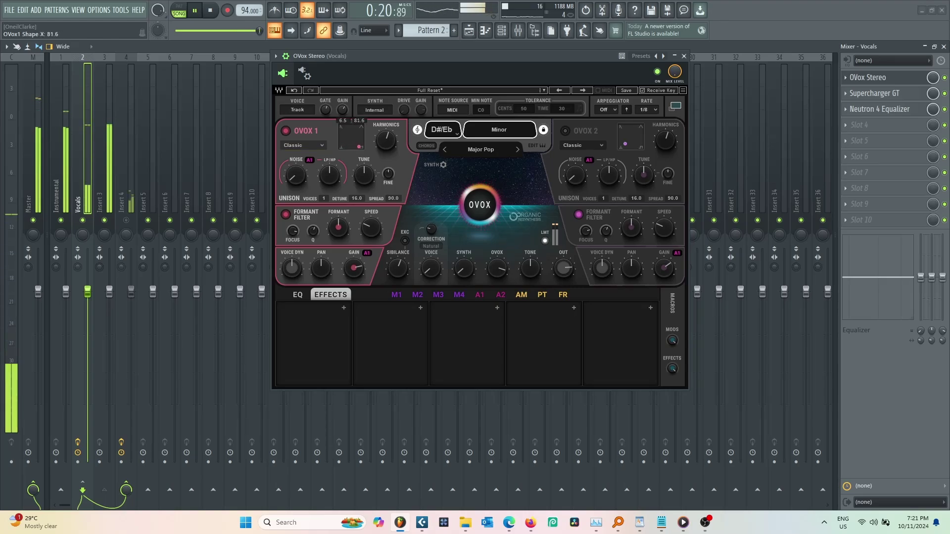
drag(357, 146, 339, 129)
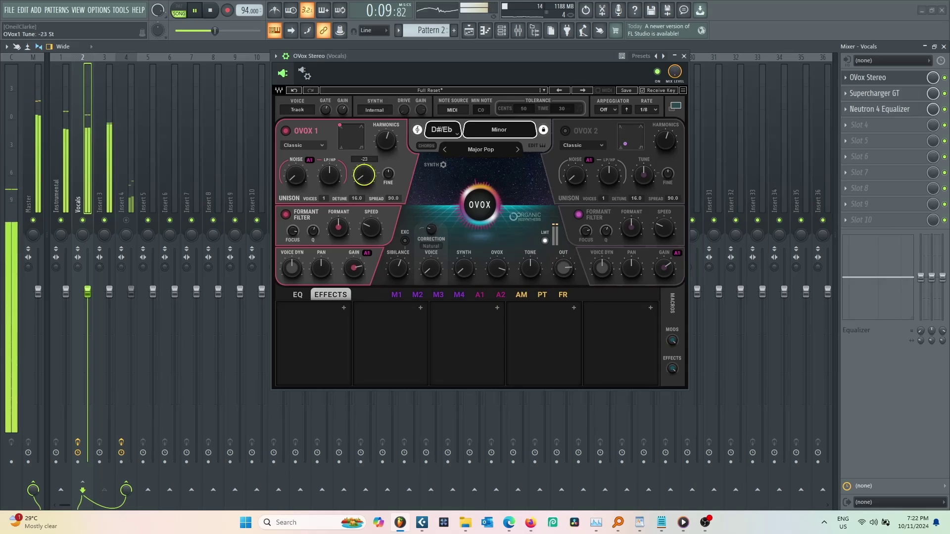
mouse_move(366, 179)
mouse_down()
mouse_move(366, 153)
mouse_move(367, 179)
mouse_up()
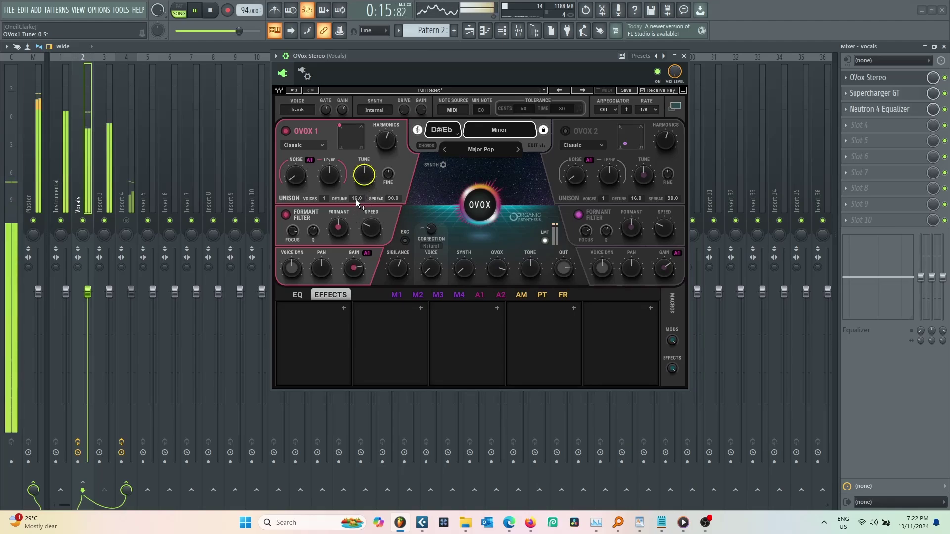
Step: Set the OVox 1 unison detune to 0.0 cents and the unison voices to 3
drag(356, 198, 356, 225)
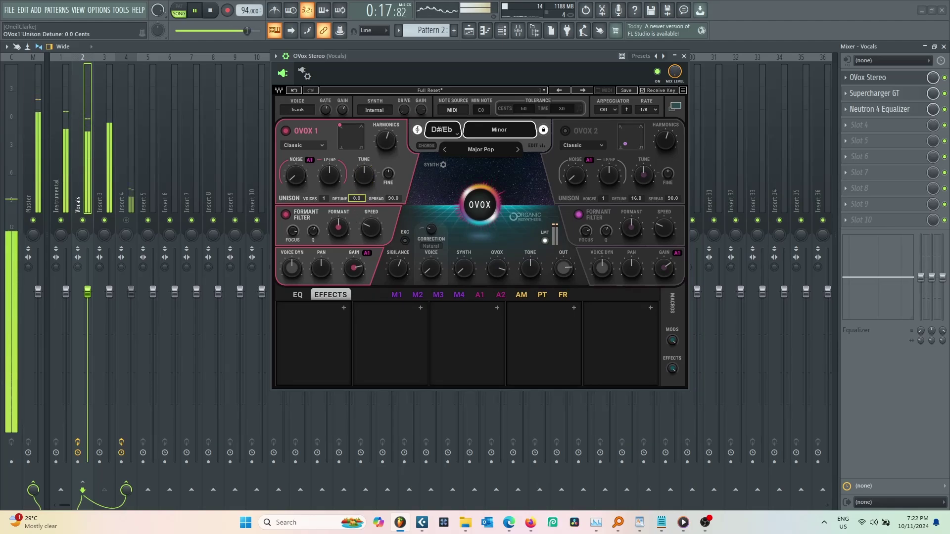
click(324, 198)
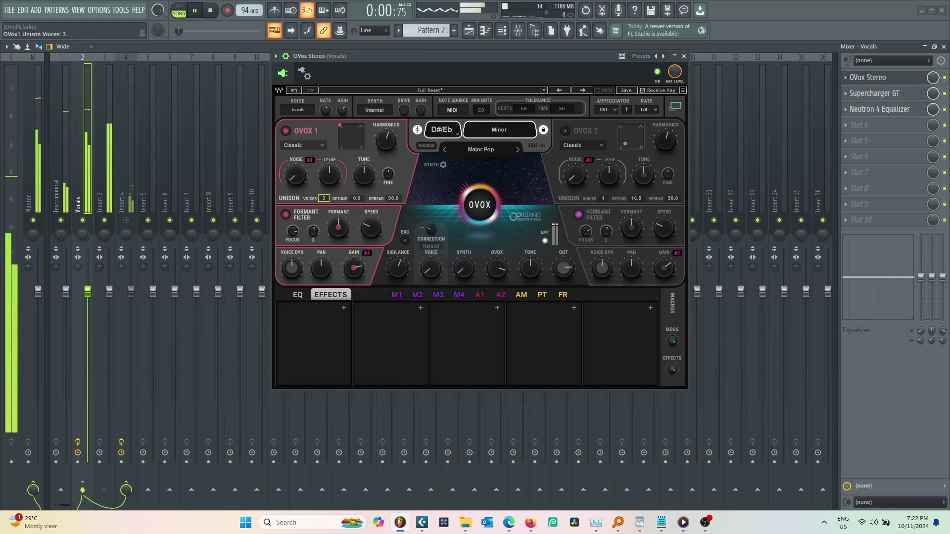
Step: Set the OVox 1 unison detune to 33.8 cents and the unison voices to 1
scroll(363, 199, up, 5)
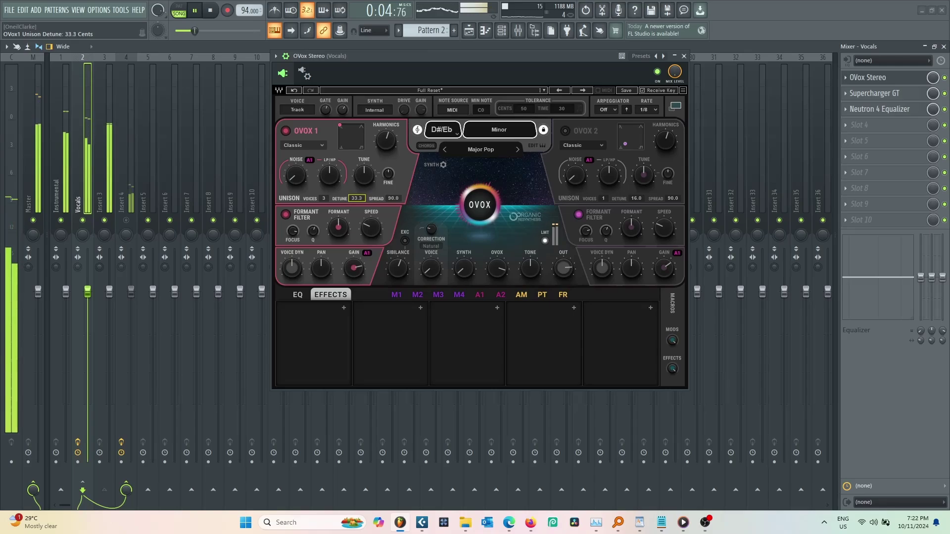
drag(356, 198, 377, 194)
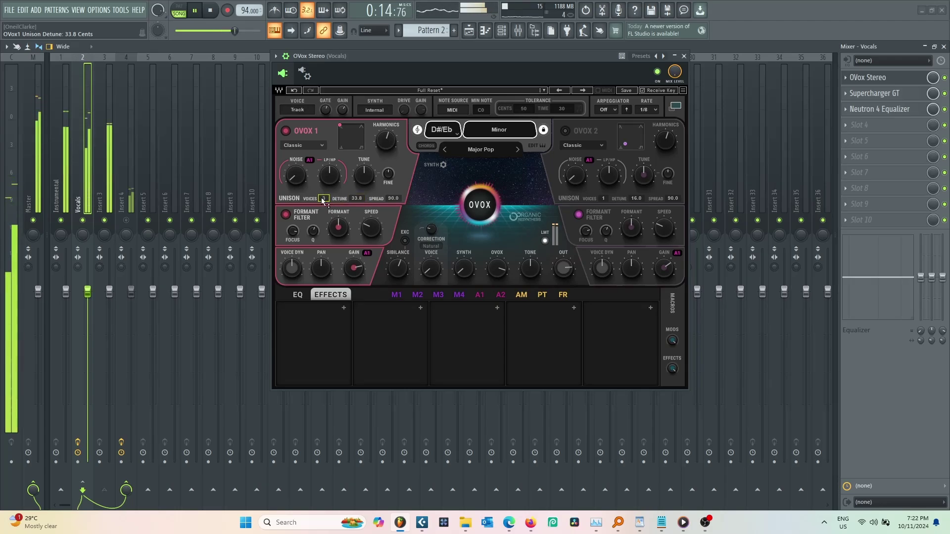
scroll(324, 198, down, 1)
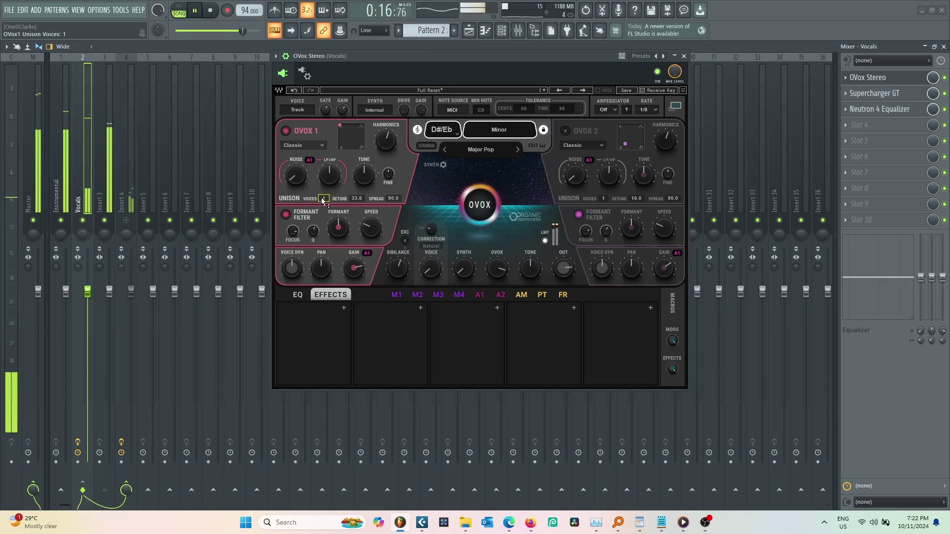
Step: Audition OVox 1 with the formant filter bypassed and with formant shifts of 9.89 and -7.08, and reset the shift to 0.00
click(286, 215)
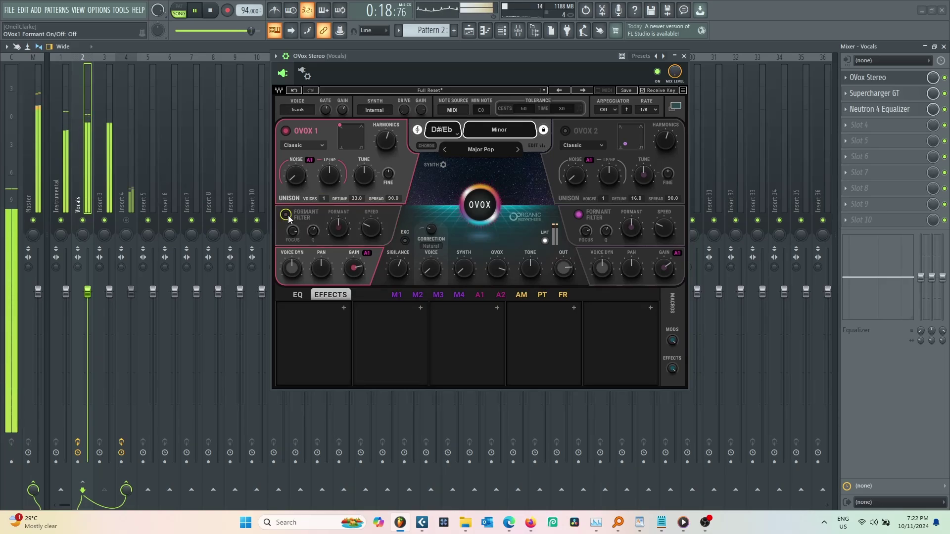
click(287, 215)
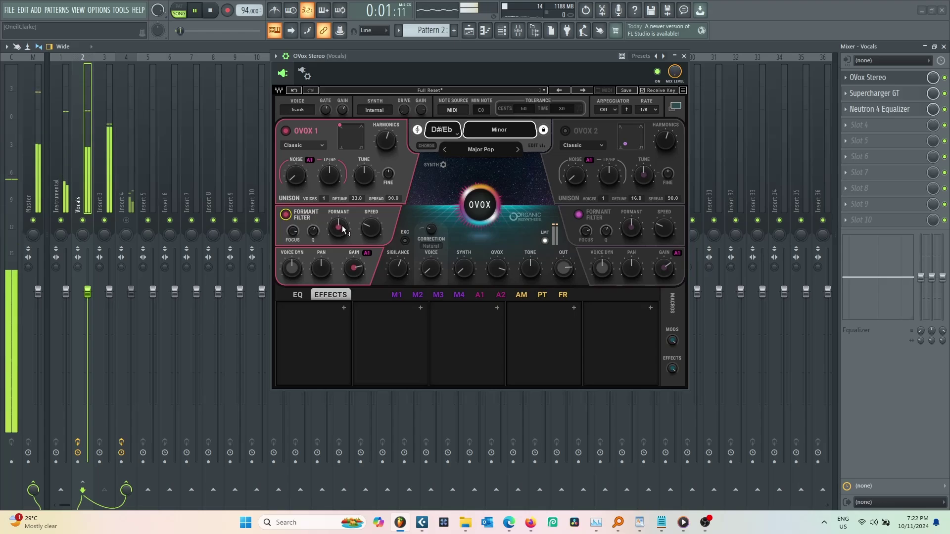
drag(339, 227, 338, 223)
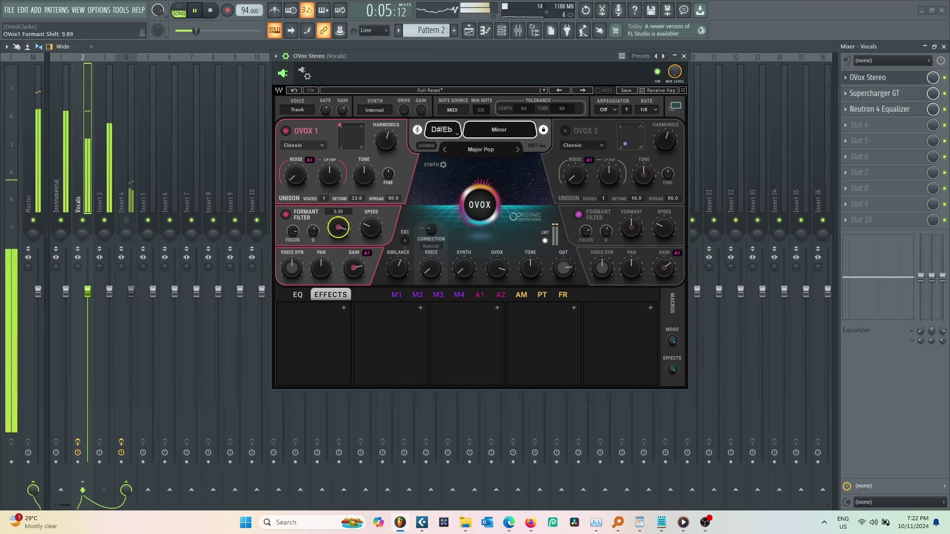
mouse_move(338, 223)
mouse_down()
mouse_move(338, 210)
mouse_move(338, 247)
mouse_move(338, 221)
mouse_up()
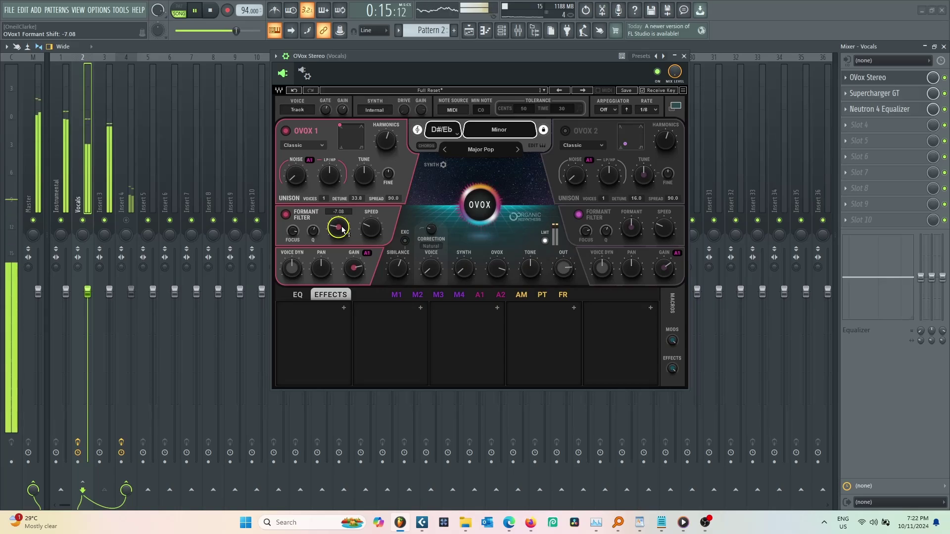
double_click(339, 227)
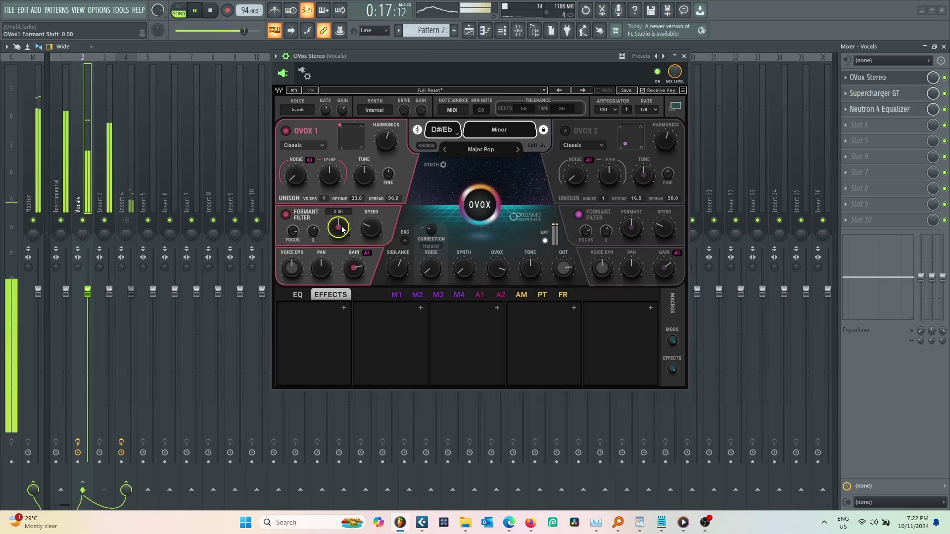
Step: Set the OVox 1 formant speed to 1.5 ms and formant Q to 1.452, keeping the pan at 0.0 deg
drag(370, 231, 372, 242)
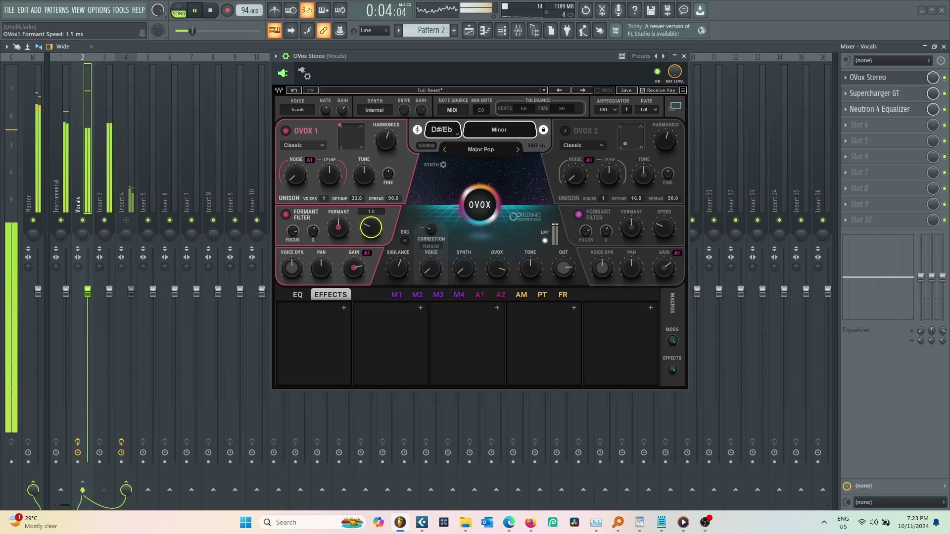
mouse_move(315, 232)
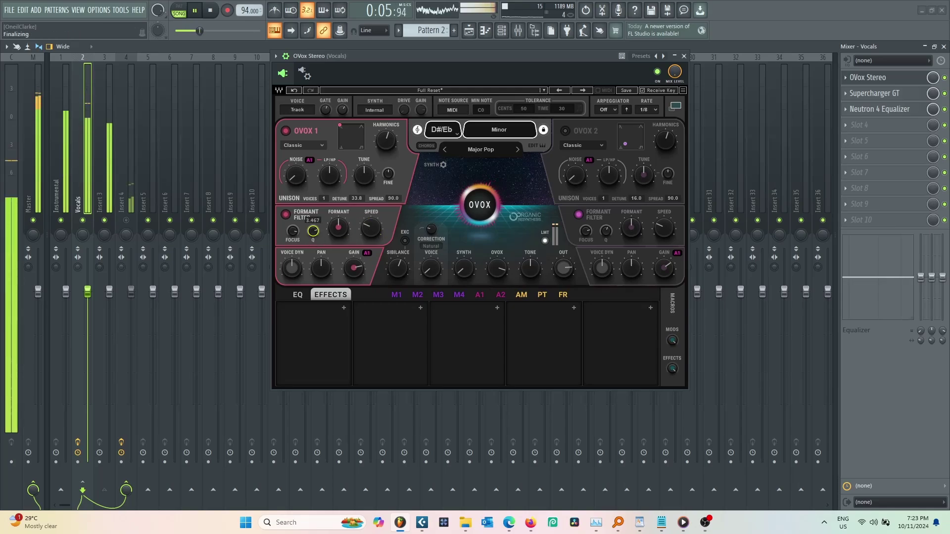
mouse_move(315, 232)
mouse_down()
mouse_move(314, 252)
mouse_move(315, 237)
mouse_up()
scroll(314, 231, up, 3)
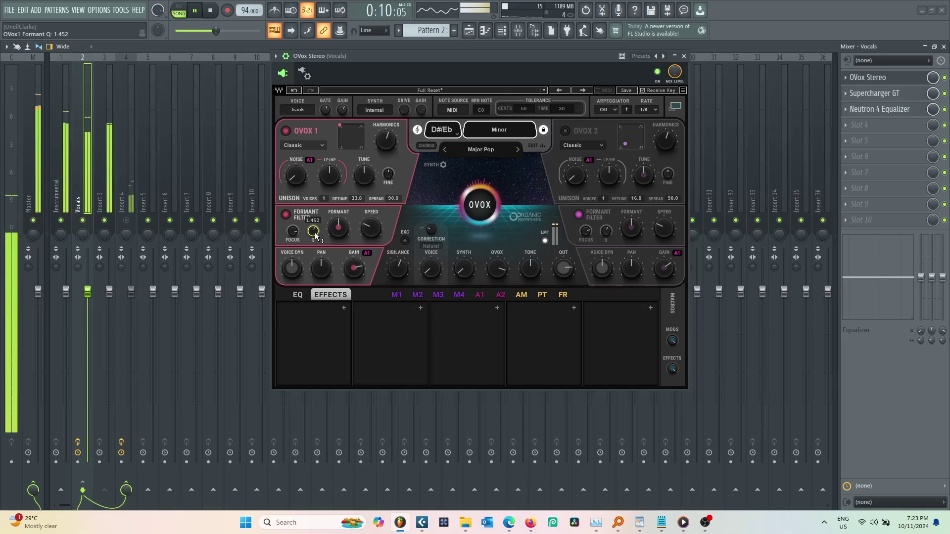
mouse_move(321, 267)
mouse_down()
mouse_move(321, 252)
mouse_move(321, 276)
mouse_move(320, 268)
mouse_up()
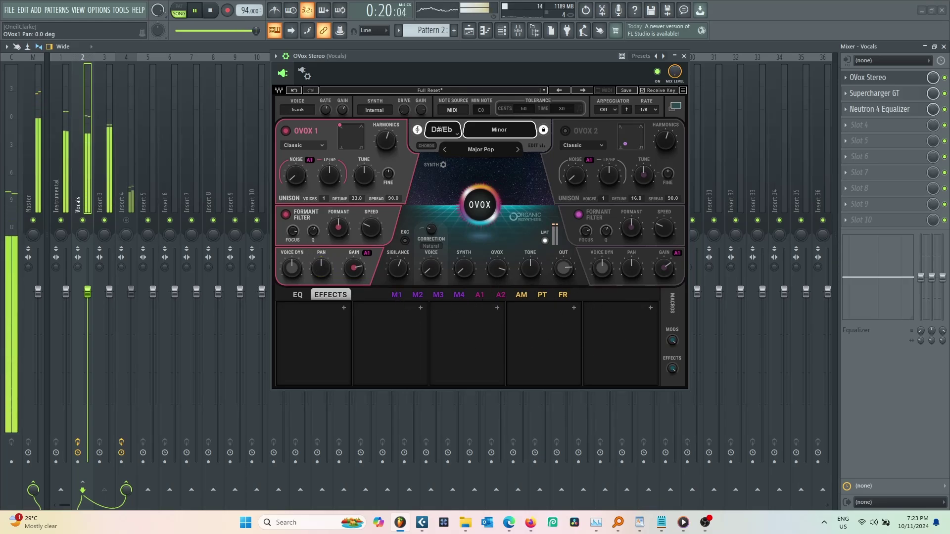
Step: Try modulating the OVox 1 pan with Mod 1, and clear the assignment
click(396, 295)
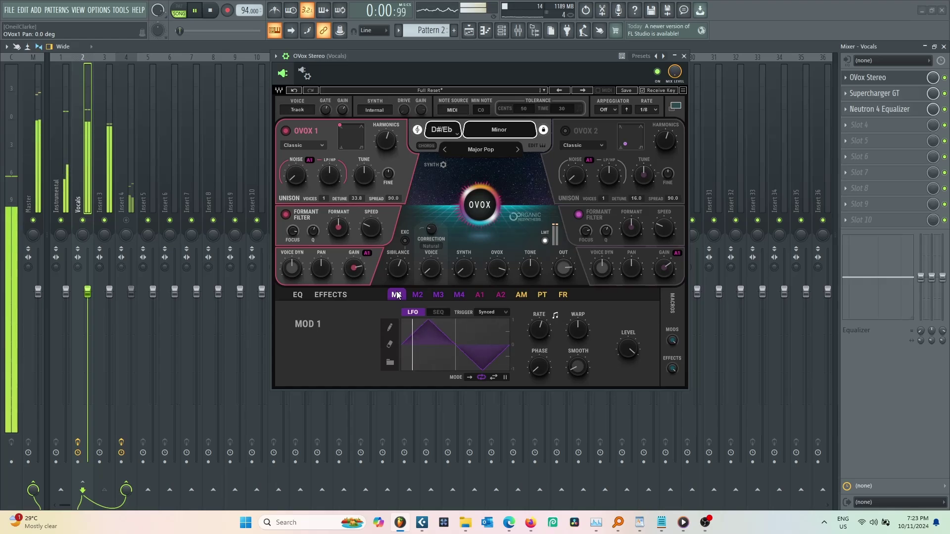
drag(396, 295, 293, 198)
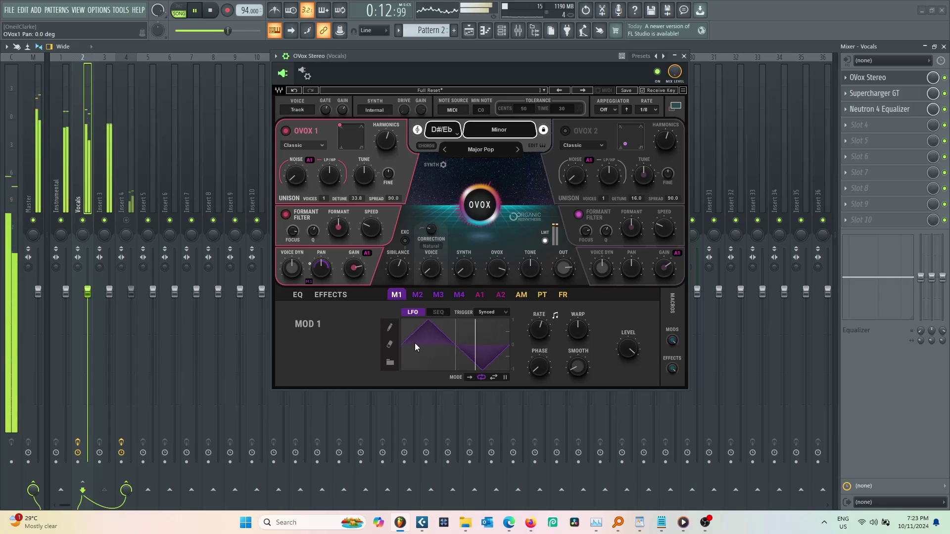
click(307, 281)
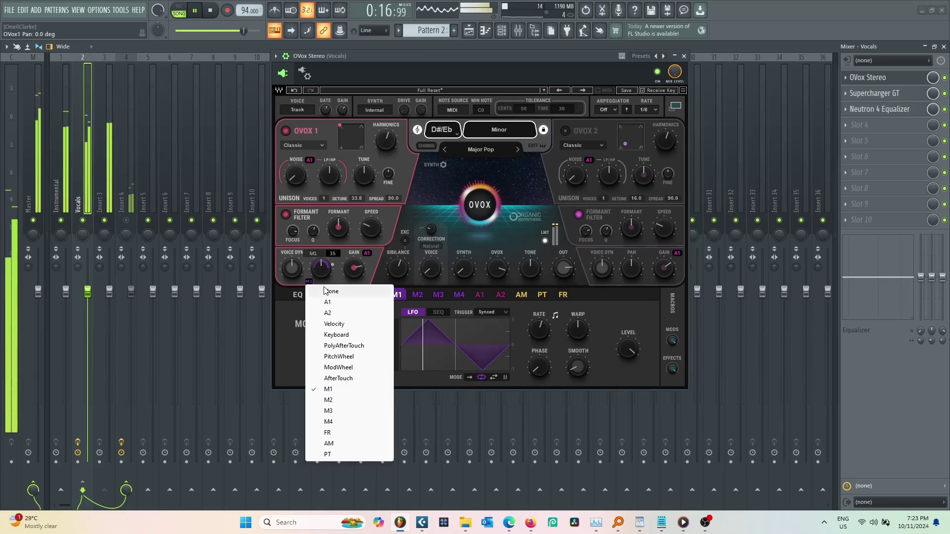
click(325, 291)
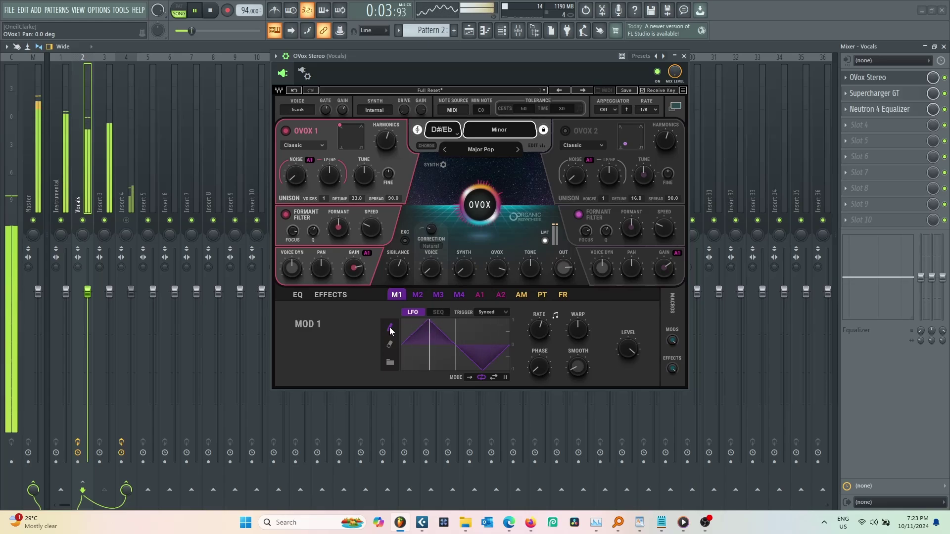
Step: Clear the Mod 1 LFO waveform and load the square shape from the waveform library
click(393, 341)
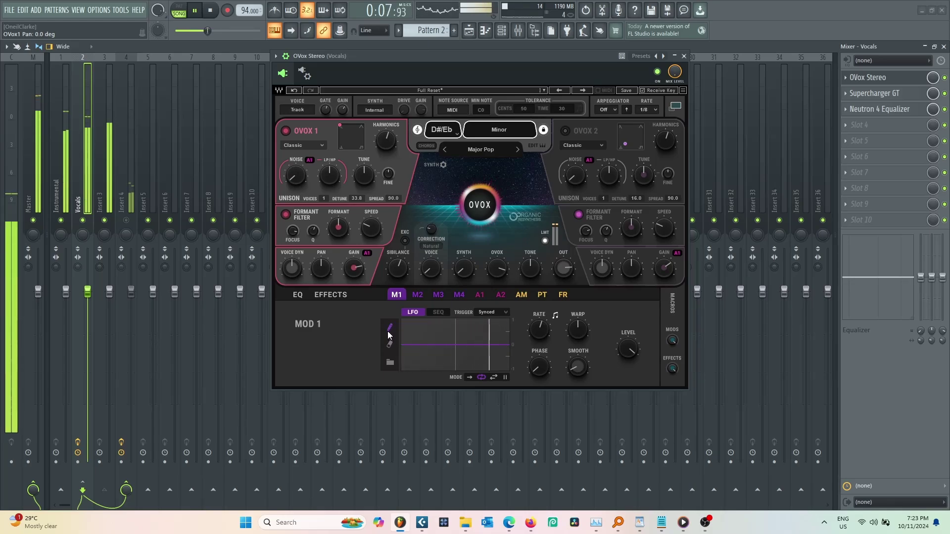
click(393, 363)
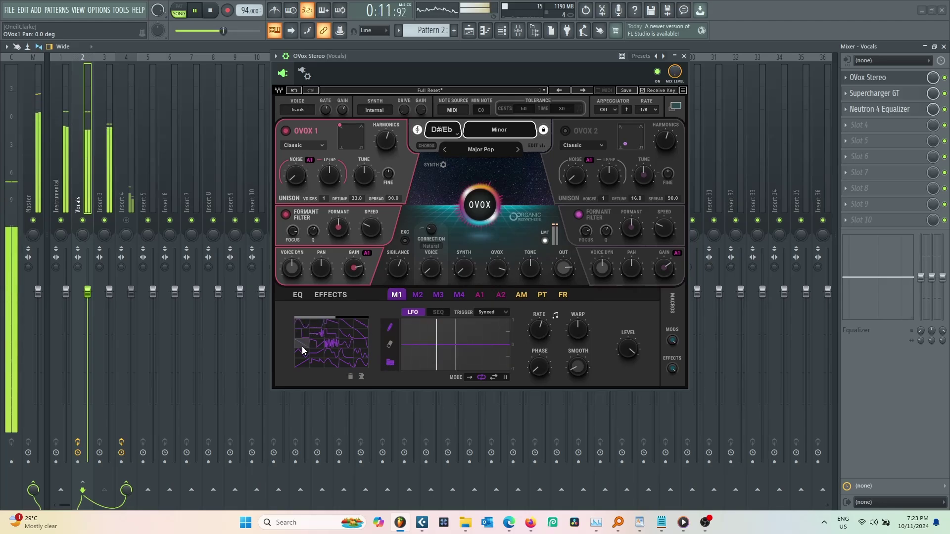
click(296, 335)
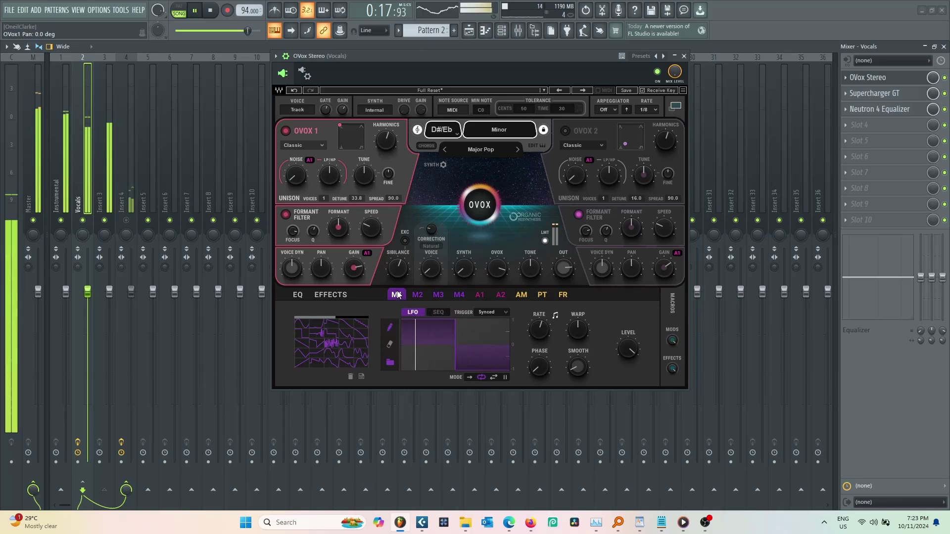
Step: Switch the OVox 1 gain envelope to A2 and set the OVox 1 gain to 0.0 dB
drag(397, 295, 353, 303)
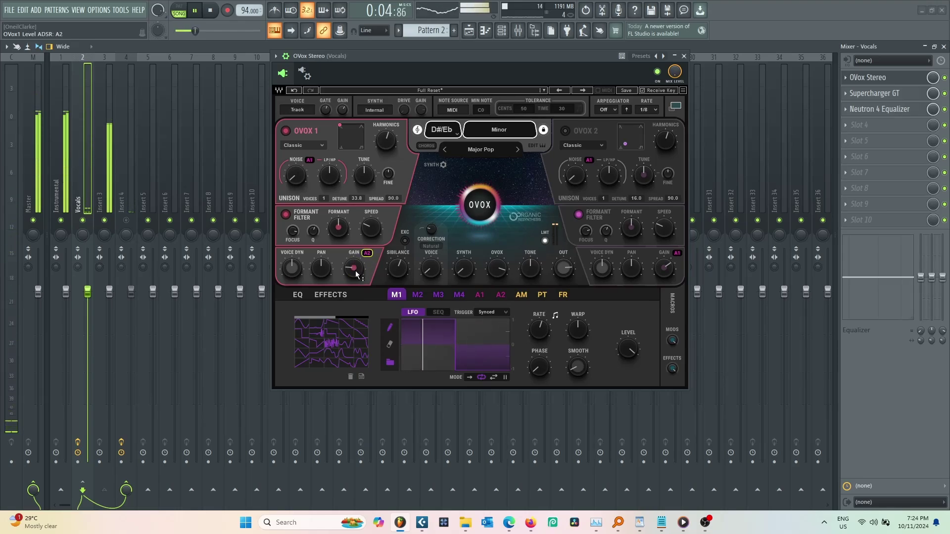
drag(355, 271, 356, 274)
double_click(353, 268)
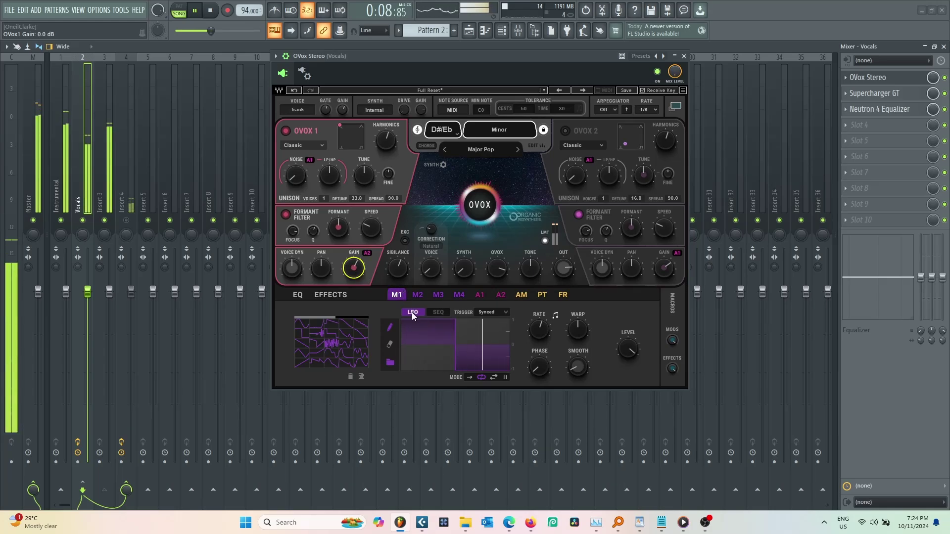
Step: Assign Mod 1 to the OVox 1 gain, adjust its modulation depth, and reset the gain to 0.0 dB
drag(397, 296, 331, 239)
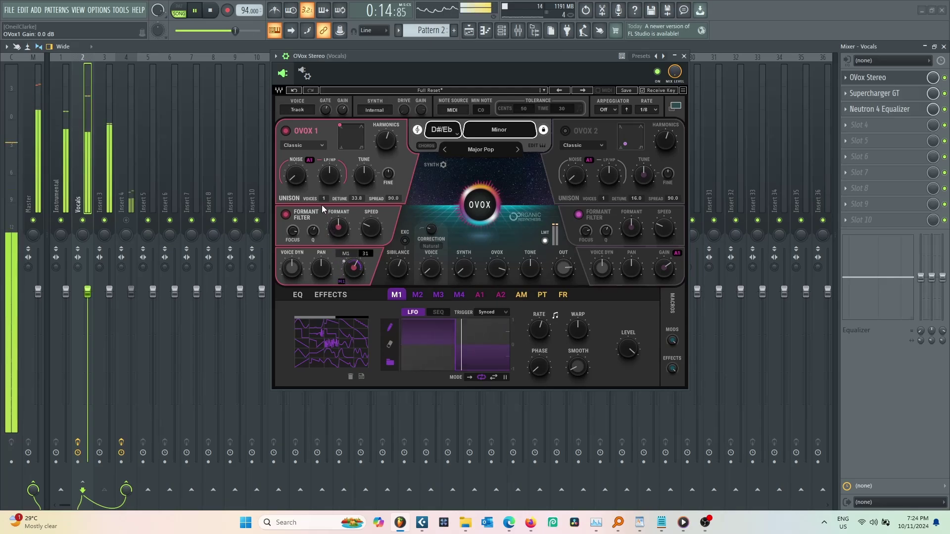
scroll(356, 267, down, 5)
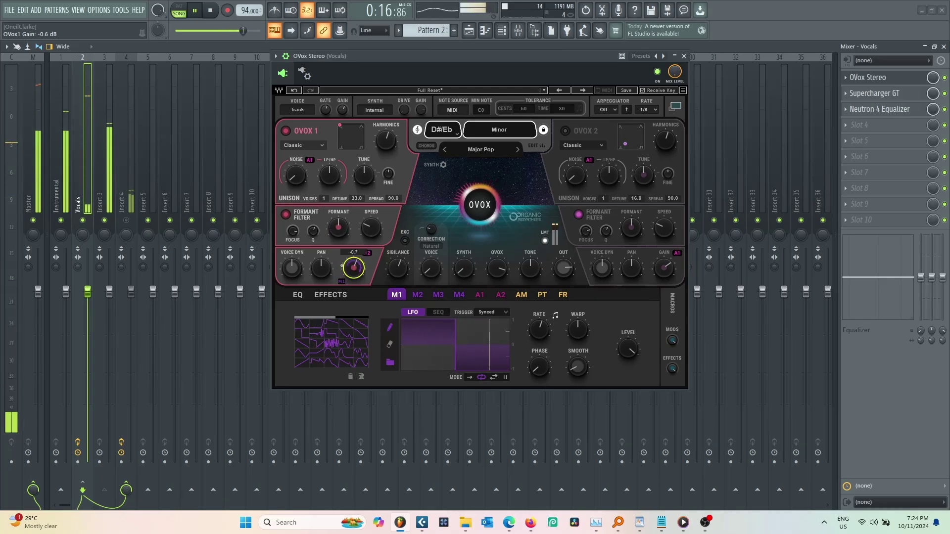
double_click(356, 267)
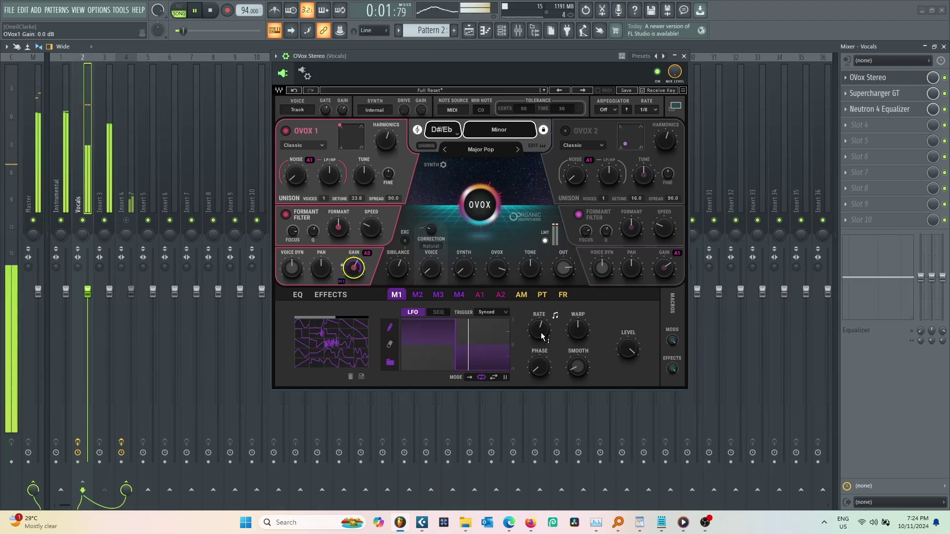
Step: Set the Mod 1 rate to 1/16 and remove the Mod 1 assignment from the OVox 1 gain
drag(540, 330, 541, 332)
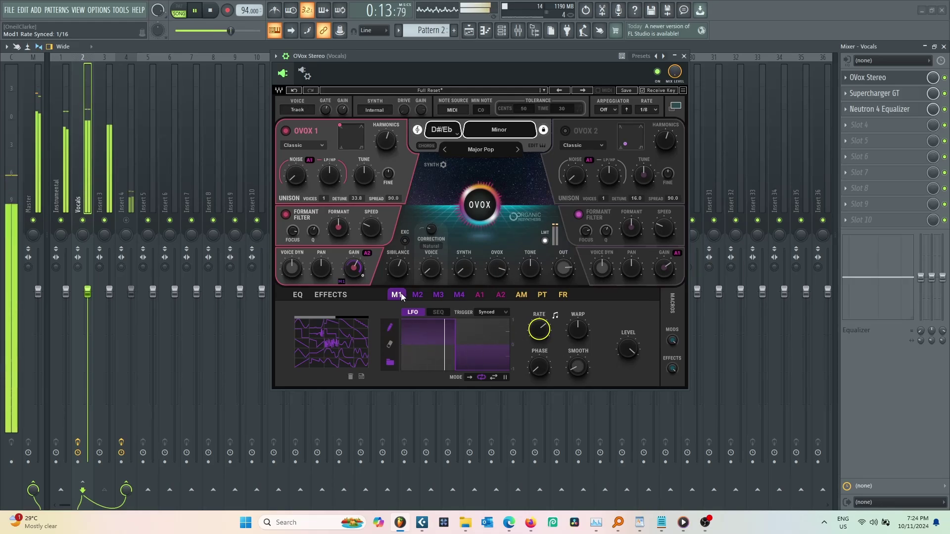
click(341, 281)
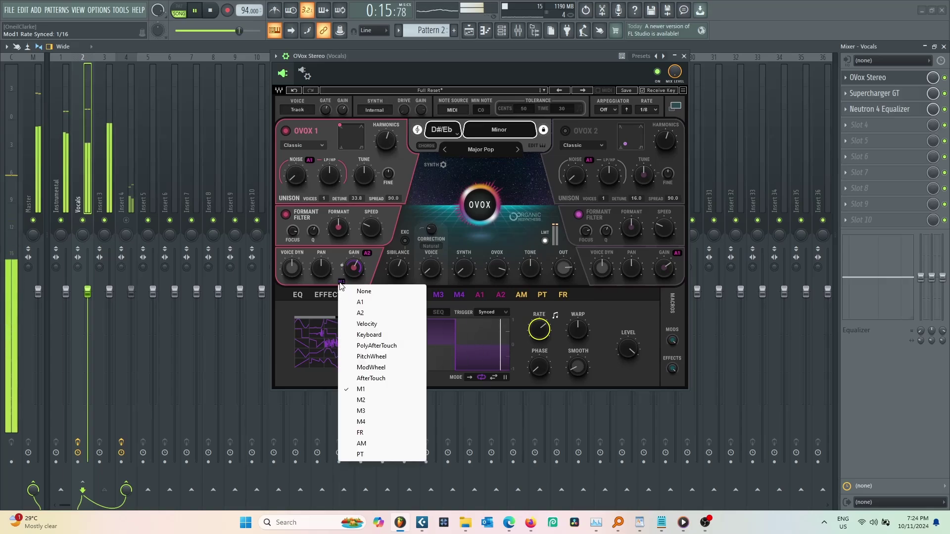
click(364, 290)
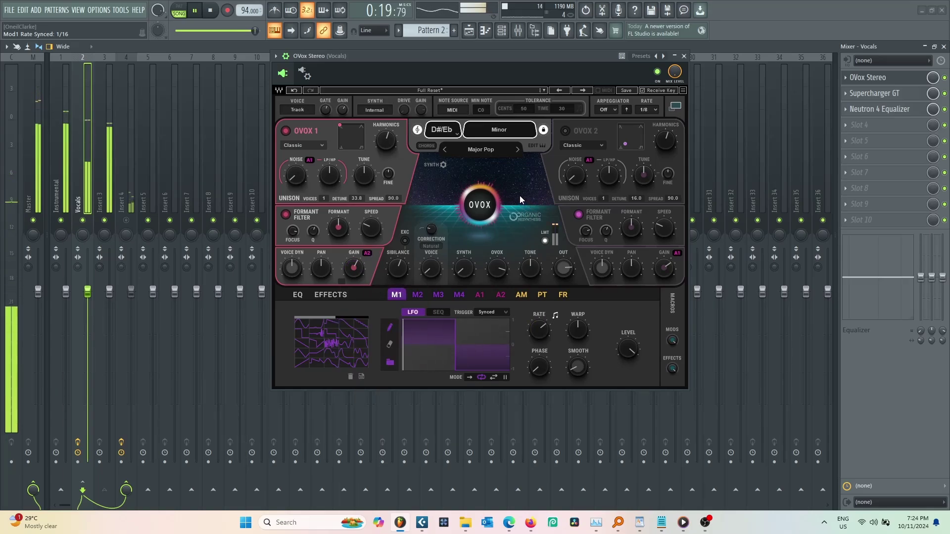
Step: Raise the output to 6.0 dB and the voice level to 3.2 dB
drag(564, 268, 564, 257)
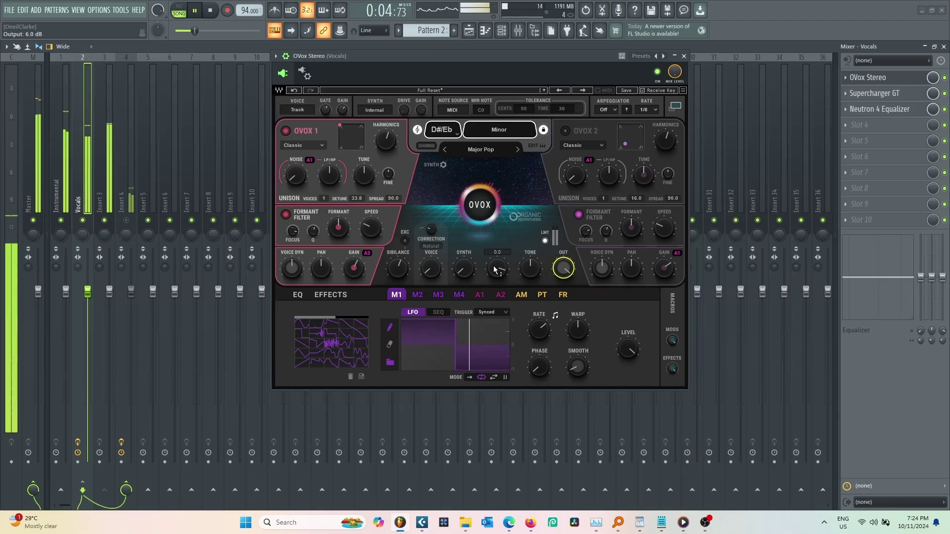
drag(431, 269, 430, 267)
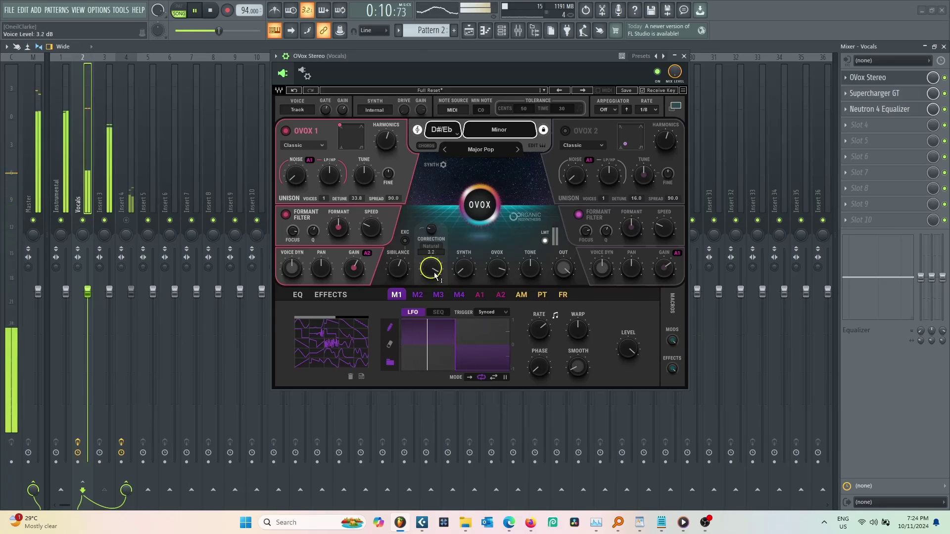
Step: Compare the mix with the OVox level at -Inf dB, restore it to 0.0 dB, and turn the voice level fully down
drag(497, 269, 497, 280)
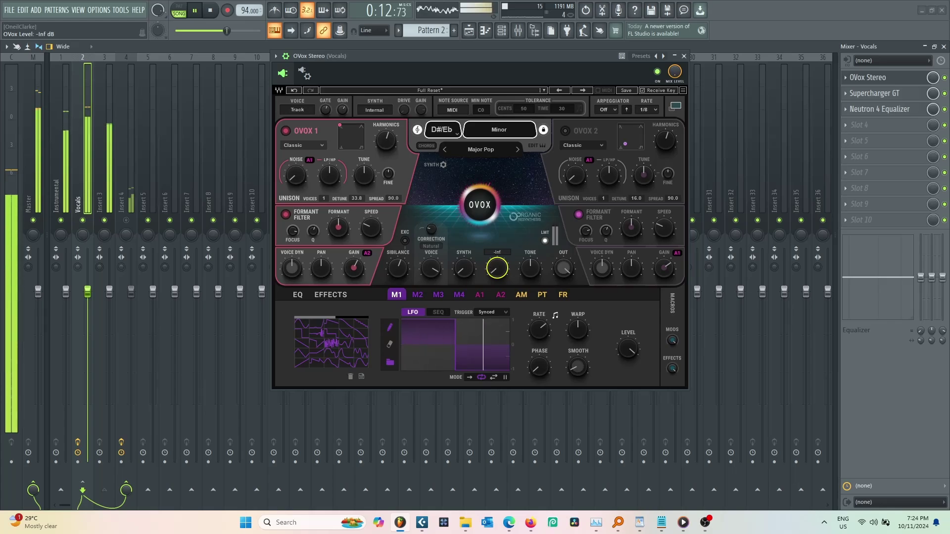
double_click(497, 270)
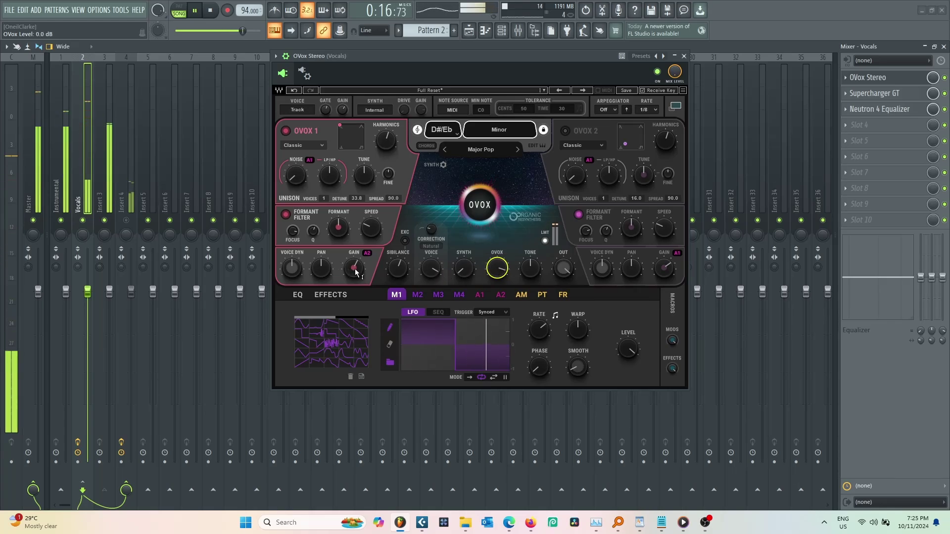
mouse_move(353, 267)
mouse_down()
mouse_move(354, 277)
mouse_move(354, 259)
mouse_up()
click(498, 267)
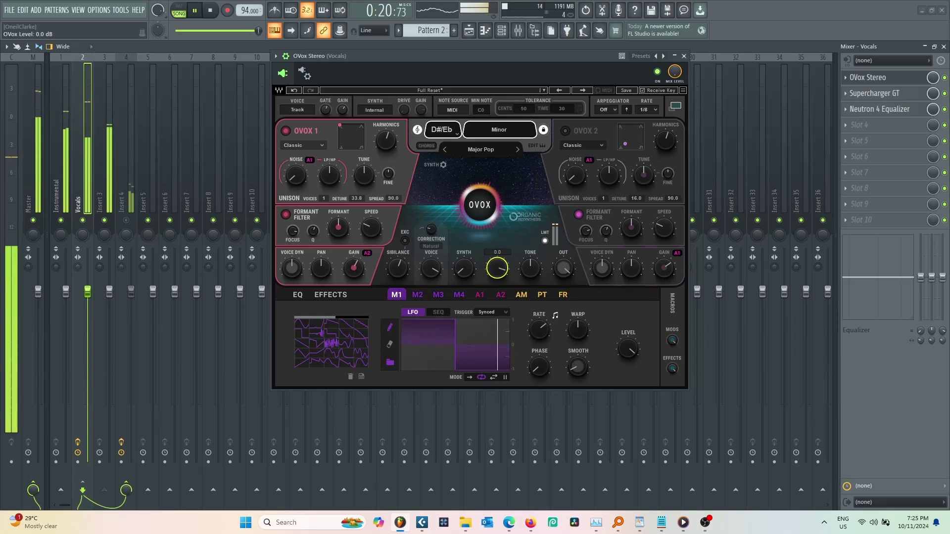
drag(430, 272, 463, 287)
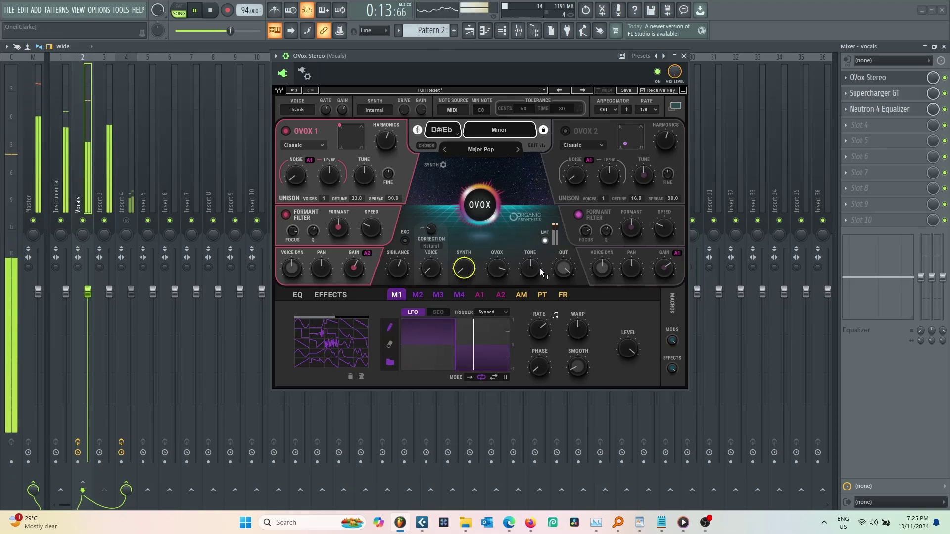
Step: Display the empty effects slots and stop playback
click(331, 296)
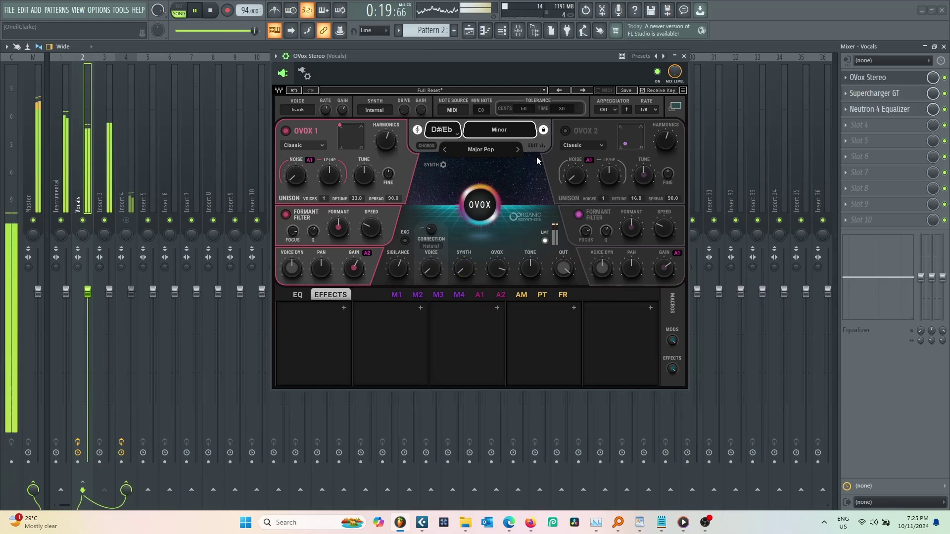
key(space)
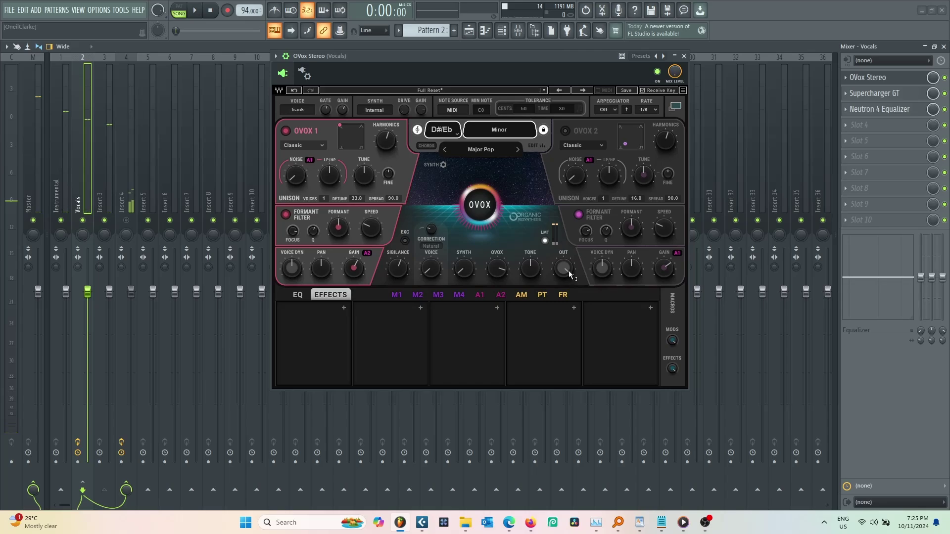
Step: Replace OVox Stereo in the Vocals track's first effect slot with ORANGE VOCODER NANO and reposition its window
click(844, 78)
mouse_move(850, 91)
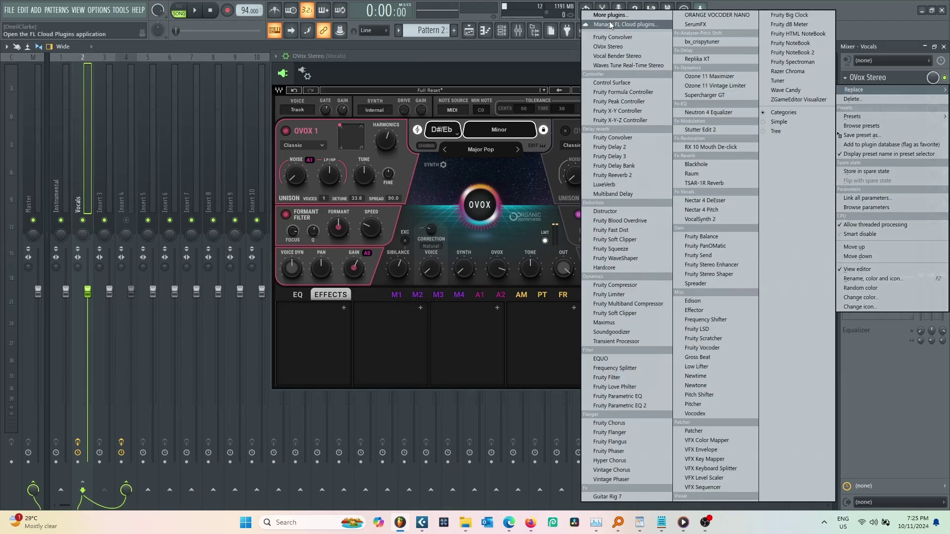
click(737, 16)
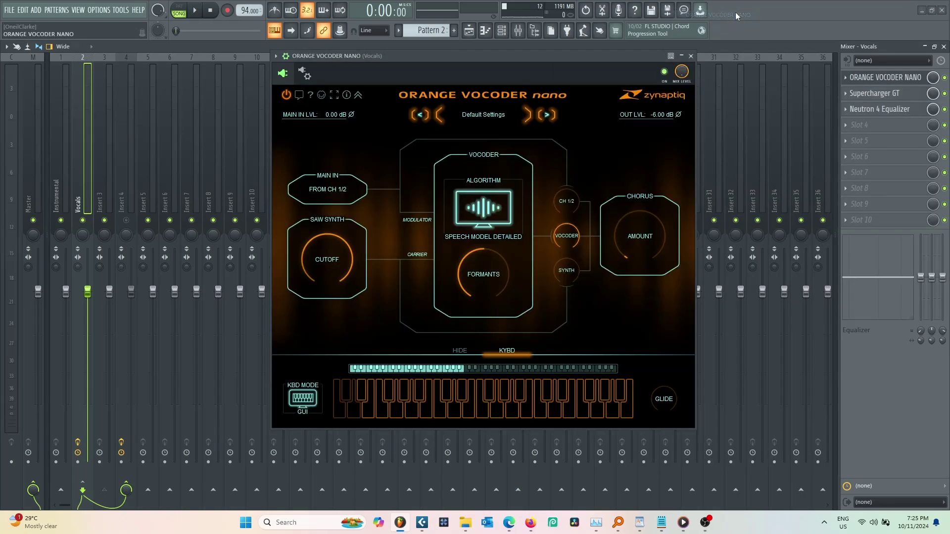
drag(518, 54, 474, 57)
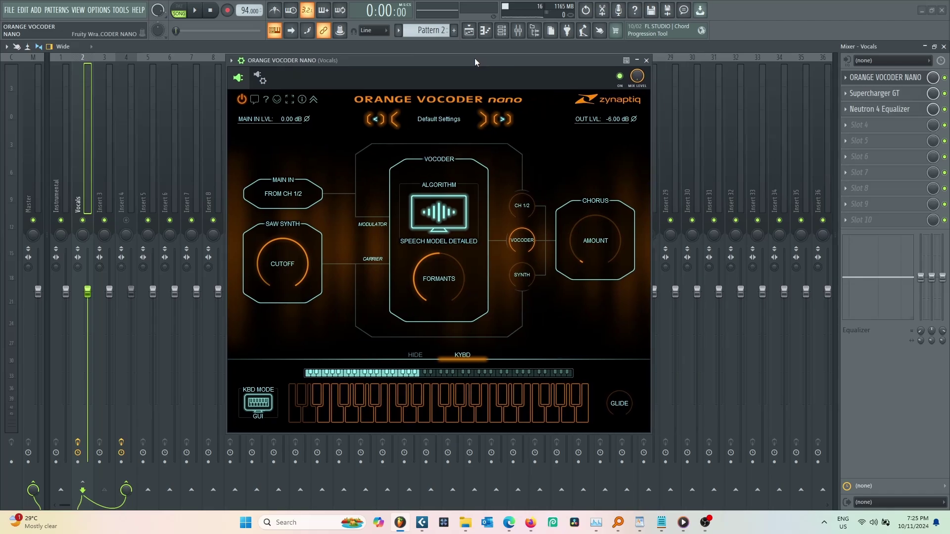
Step: Check the vocoder's MIDI input port settings, then set its keyboard mode to MIDI and start playback
click(261, 79)
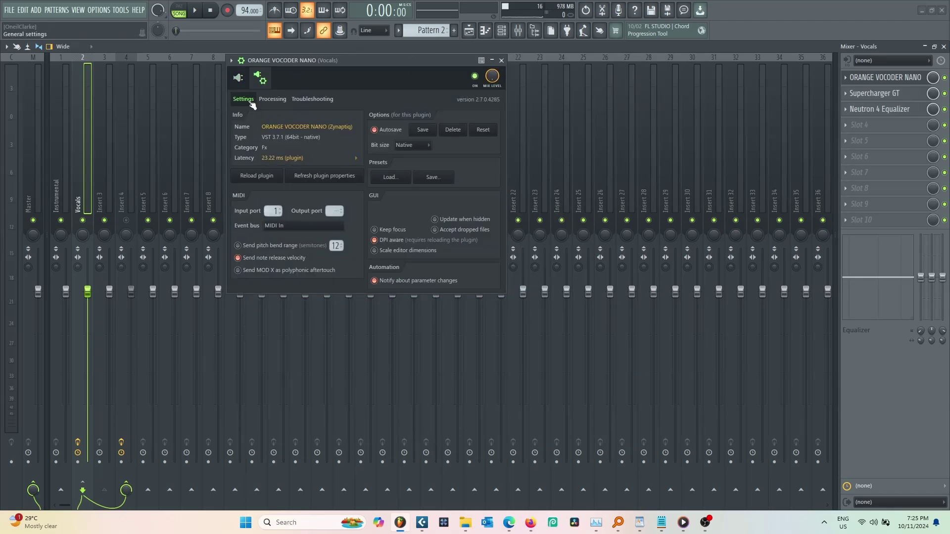
click(238, 79)
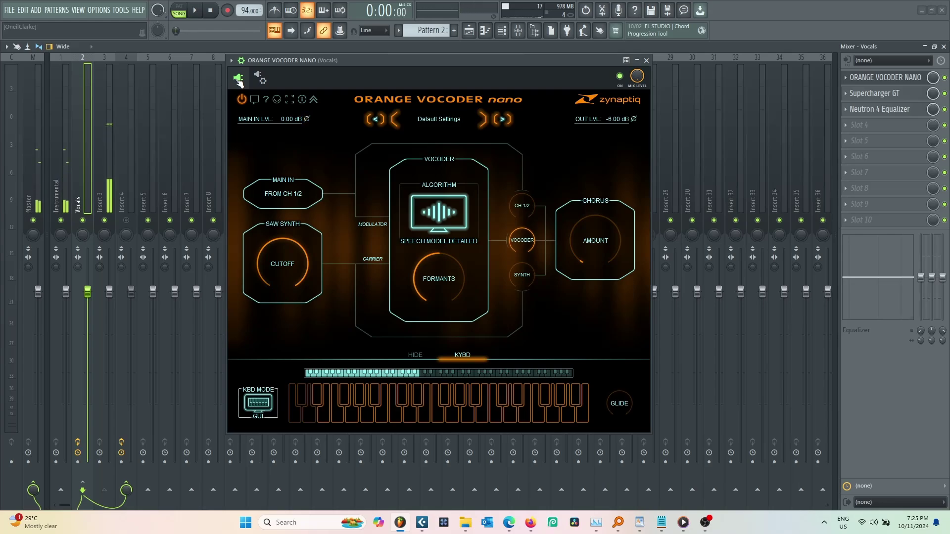
click(267, 401)
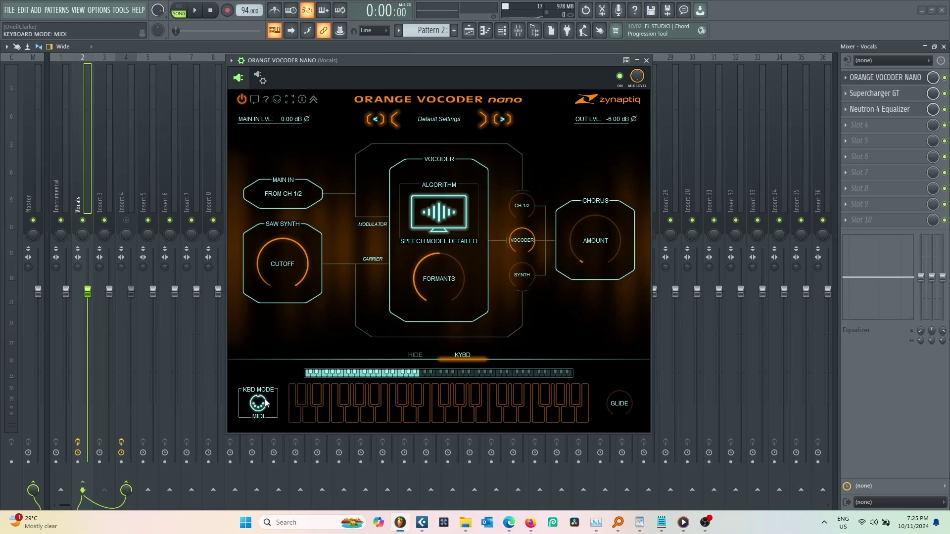
key(space)
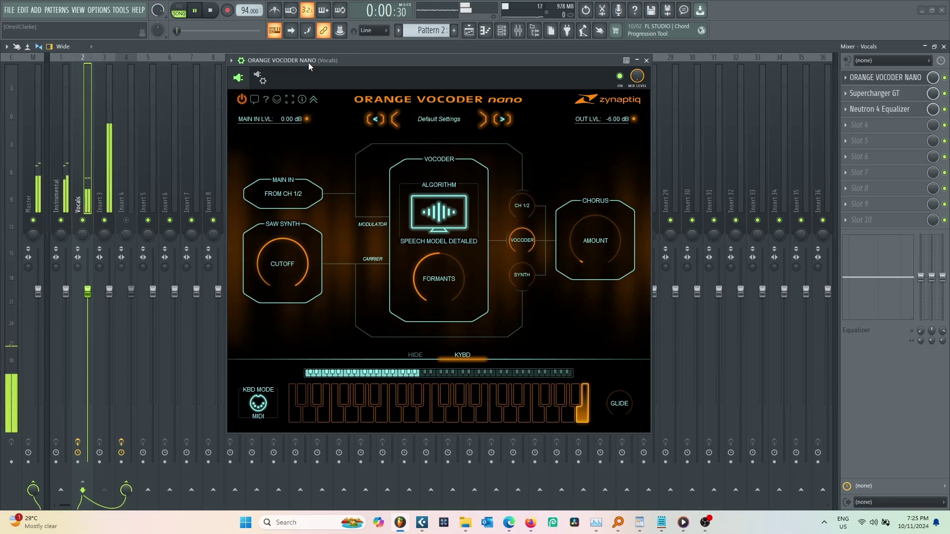
Step: Raise the output of Supercharger GT on the Vocals track to 4.8 dB
click(885, 93)
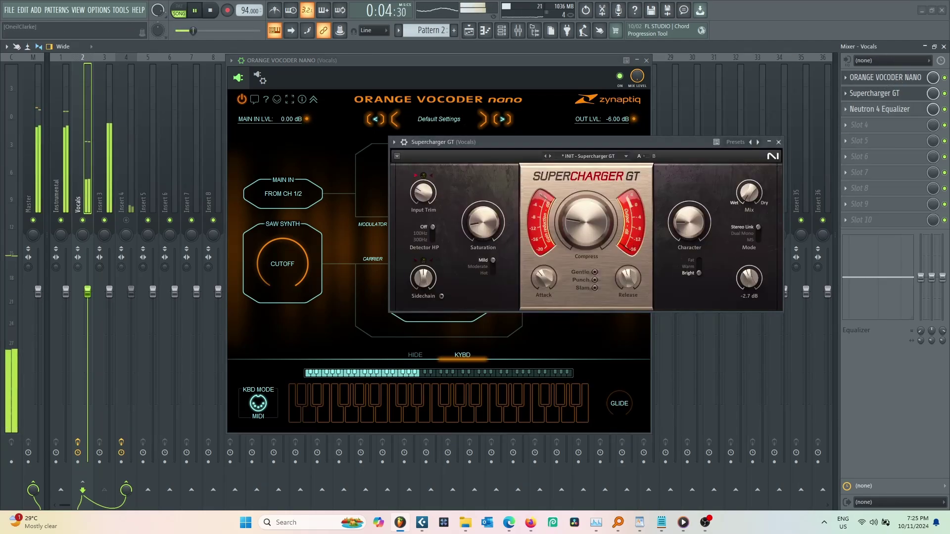
drag(749, 279, 749, 267)
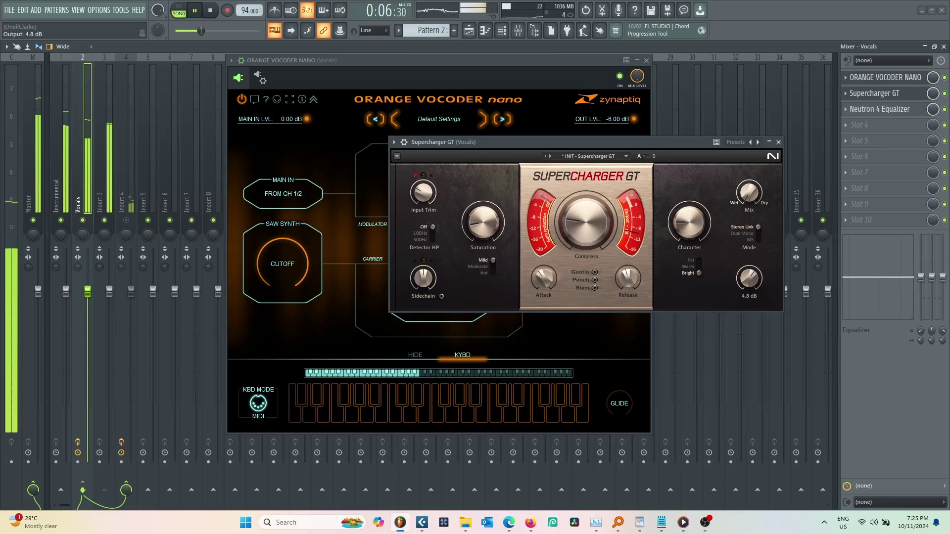
click(778, 142)
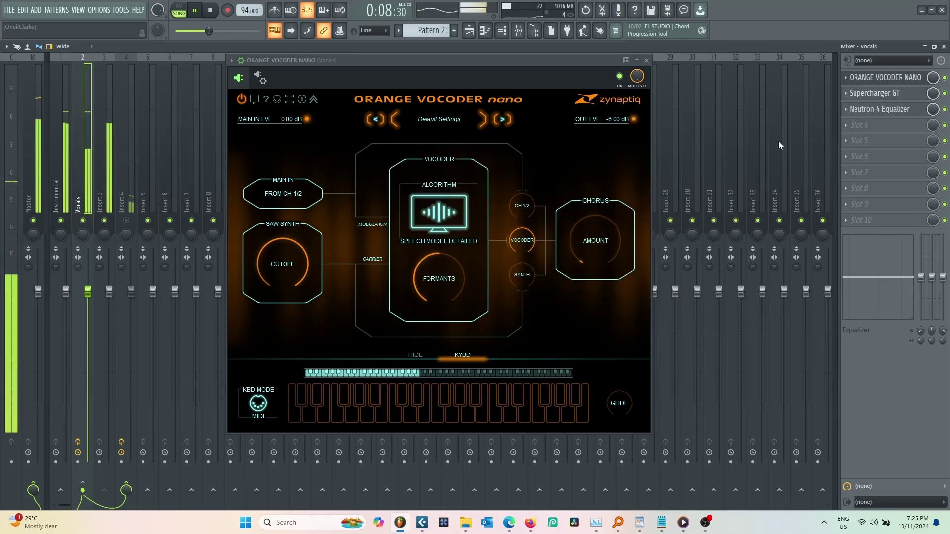
Step: Set the vocoder algorithm to Online ICA Butter and unmute the Insert 4 mixer track
click(439, 213)
click(391, 154)
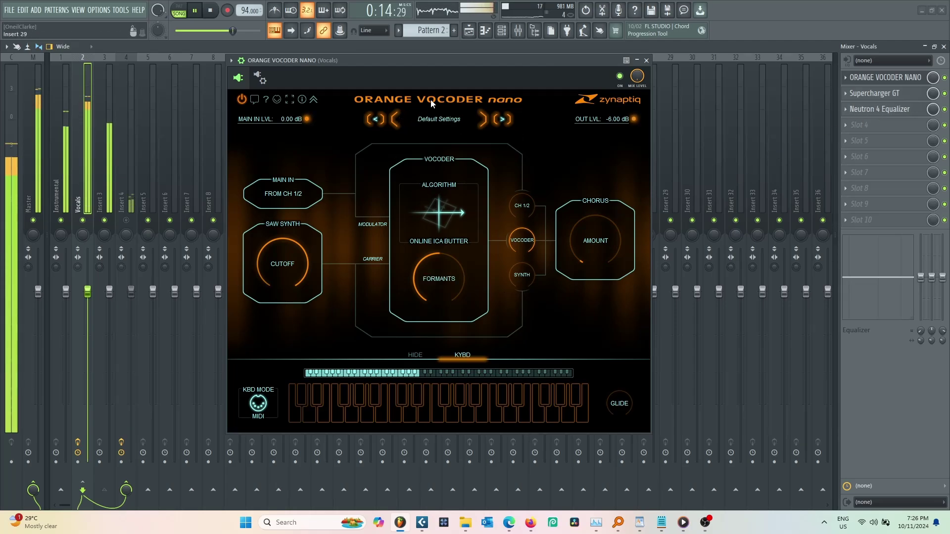
click(130, 220)
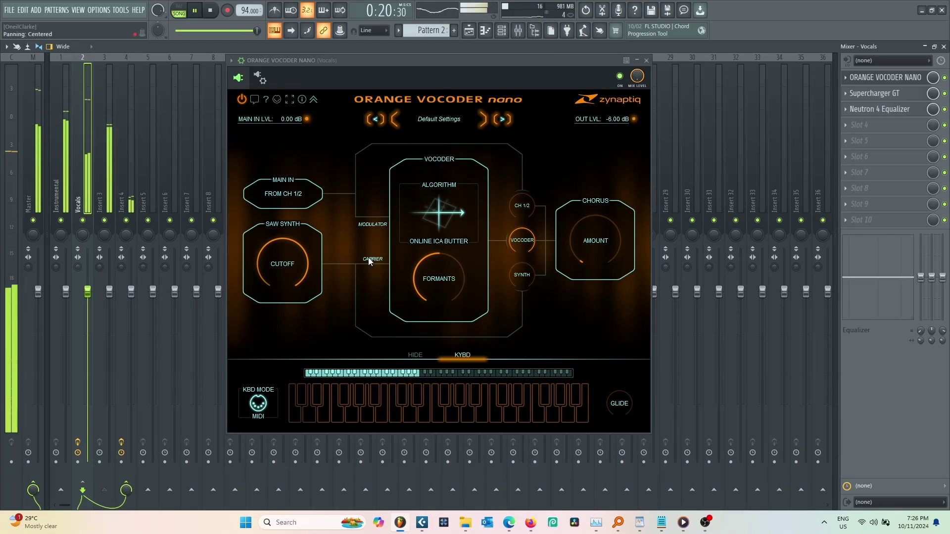
Step: Raise the Supercharger GT output to 10.1 dB and close the compressor
click(896, 95)
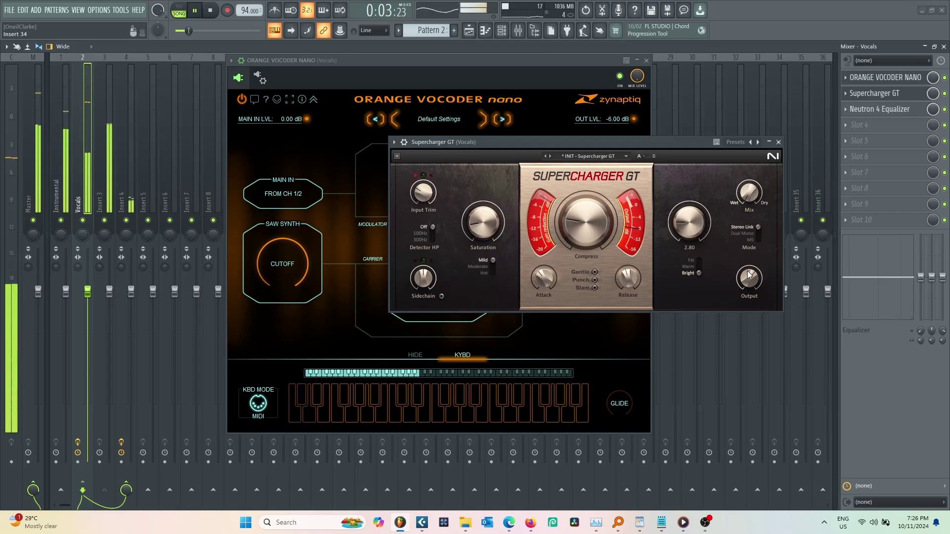
drag(749, 278, 749, 275)
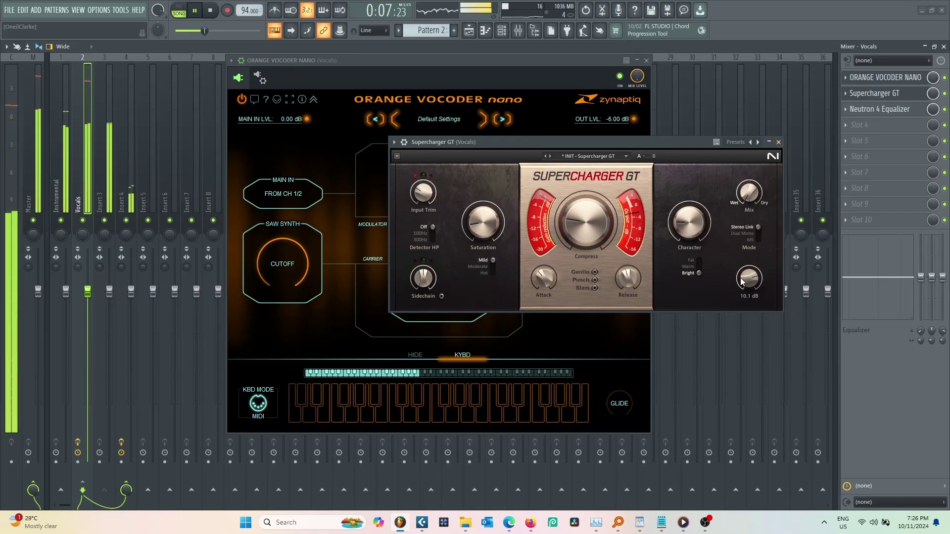
click(778, 142)
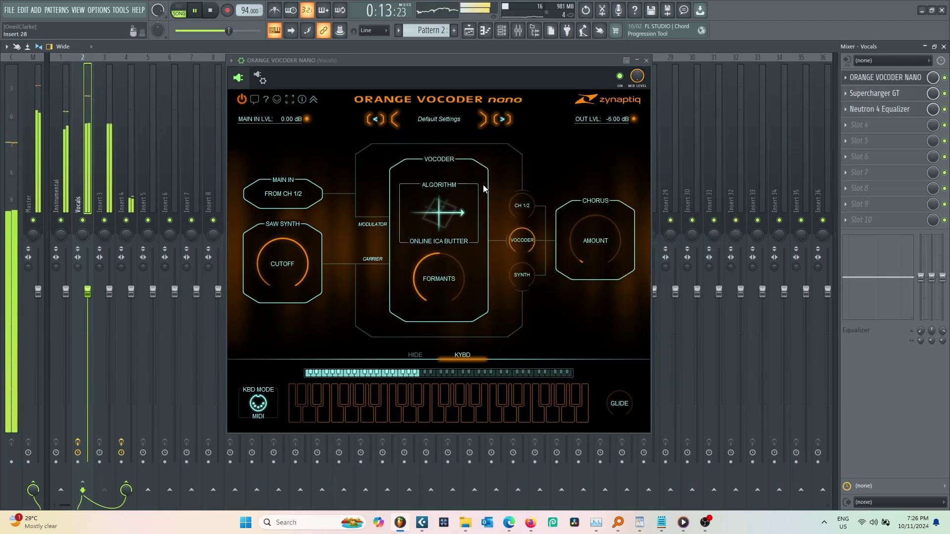
Step: Audition the vocoder's MIDI presets in order from Advanced LPC-35 Init (MIDI) up to Low Voice Stacker (MIDI)
click(501, 120)
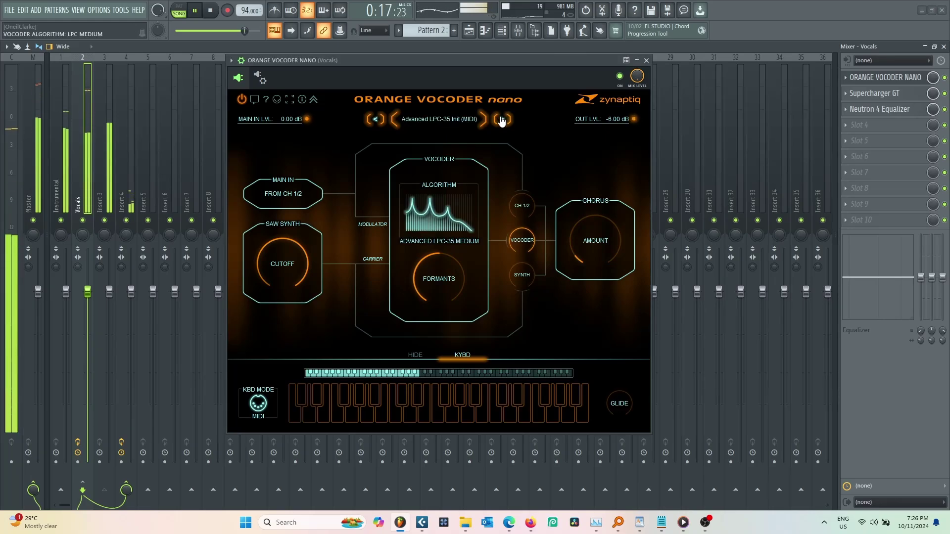
click(502, 119)
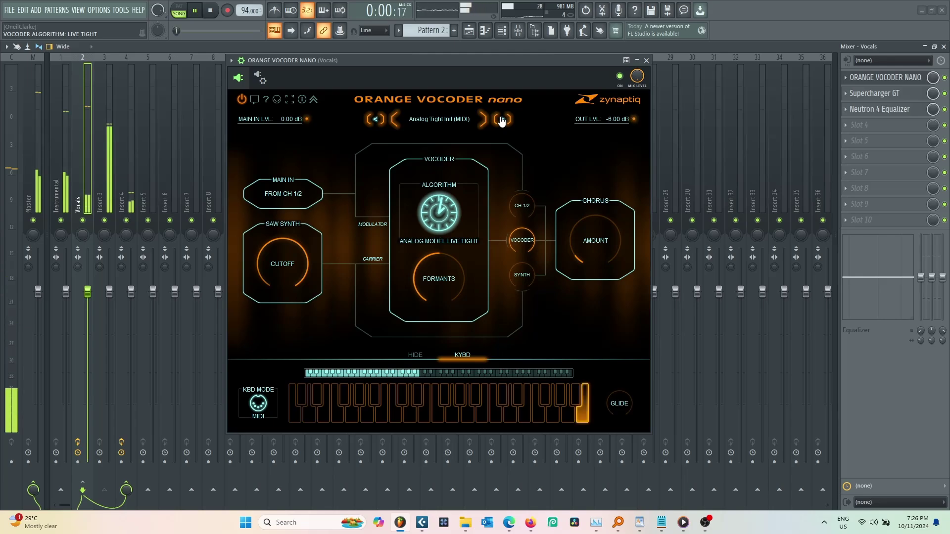
click(501, 119)
click(501, 119)
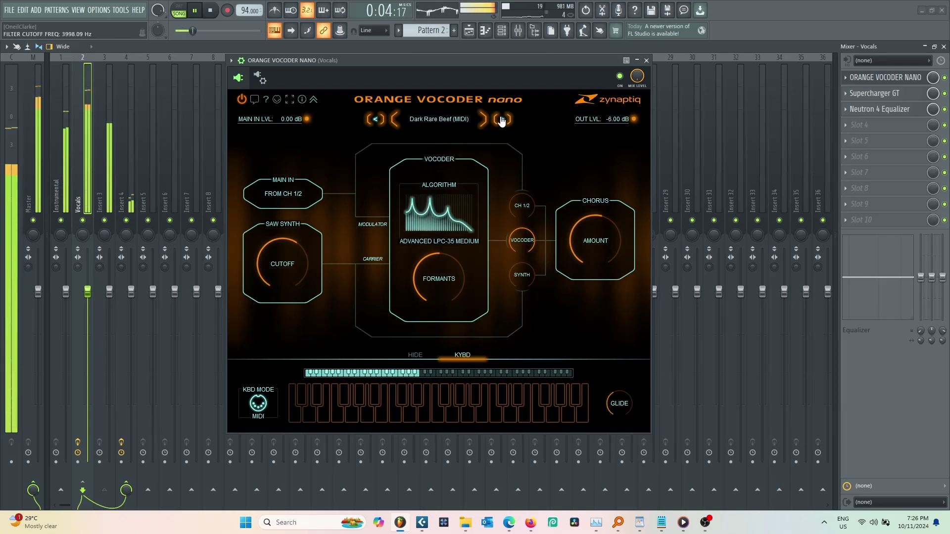
click(501, 120)
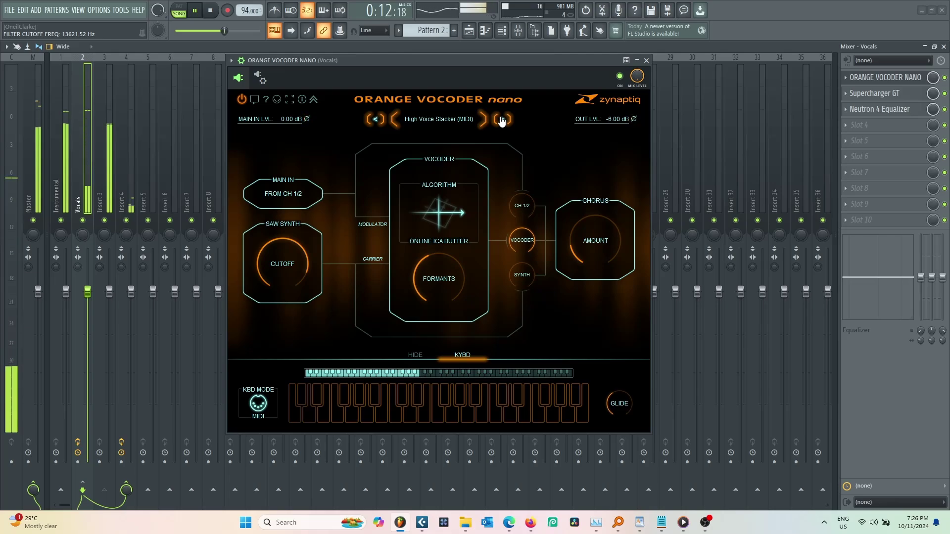
click(501, 120)
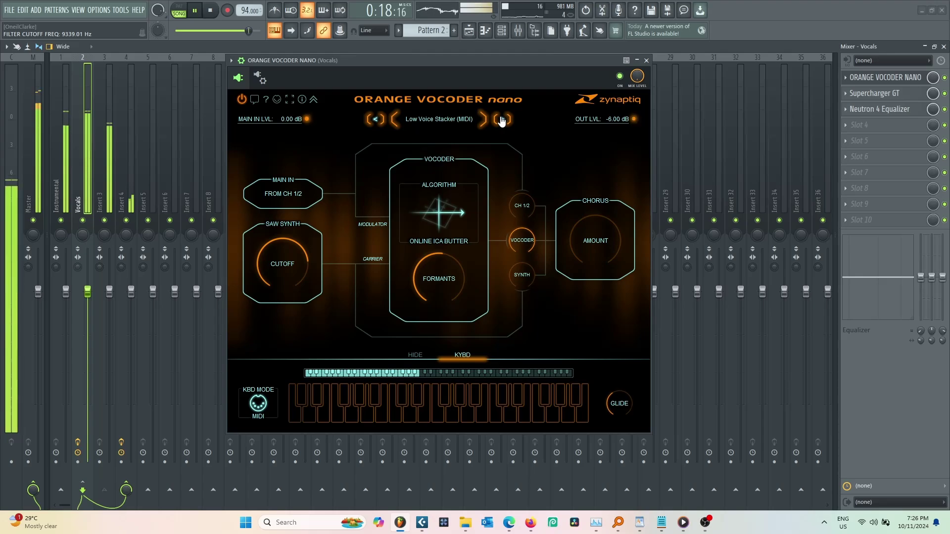
Step: Mute the Instrumental track and raise the vocoder's chorus amount to 1.00
click(60, 220)
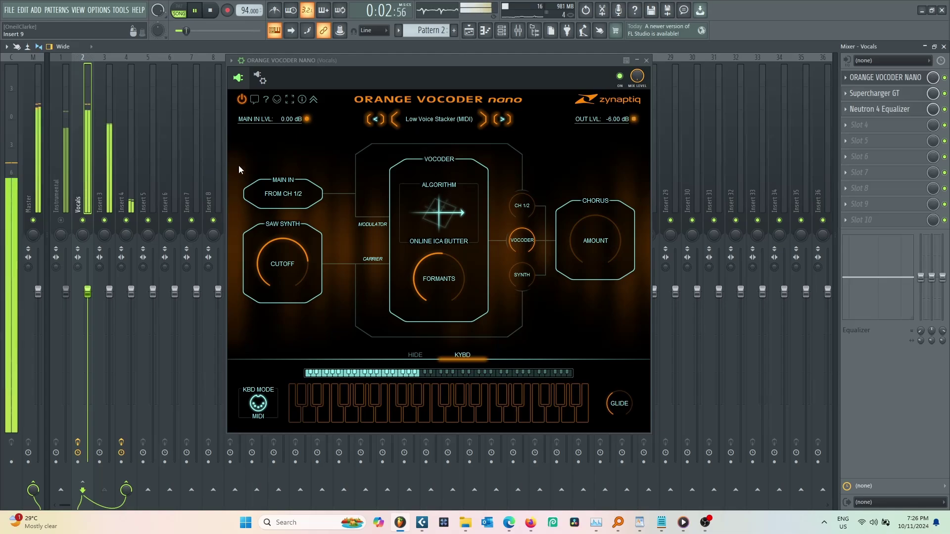
mouse_move(594, 237)
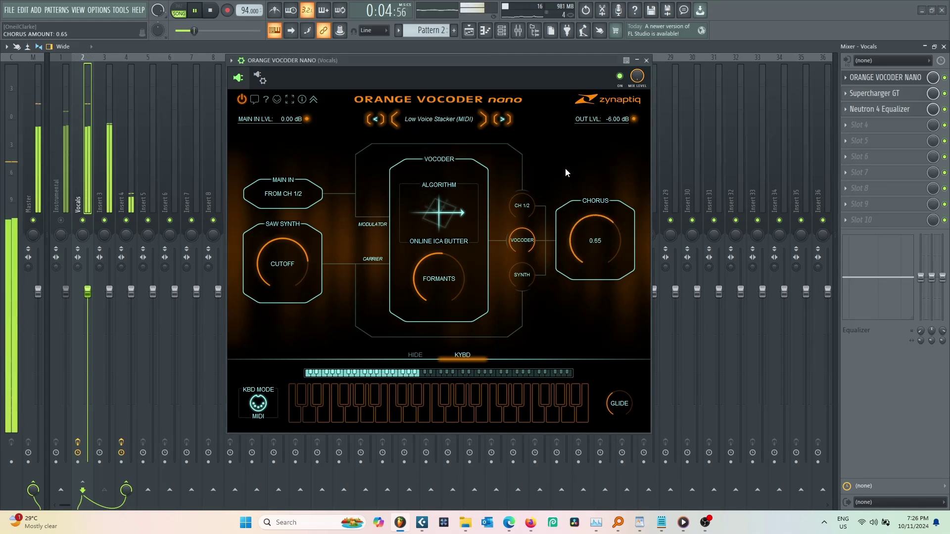
drag(557, 152, 546, 131)
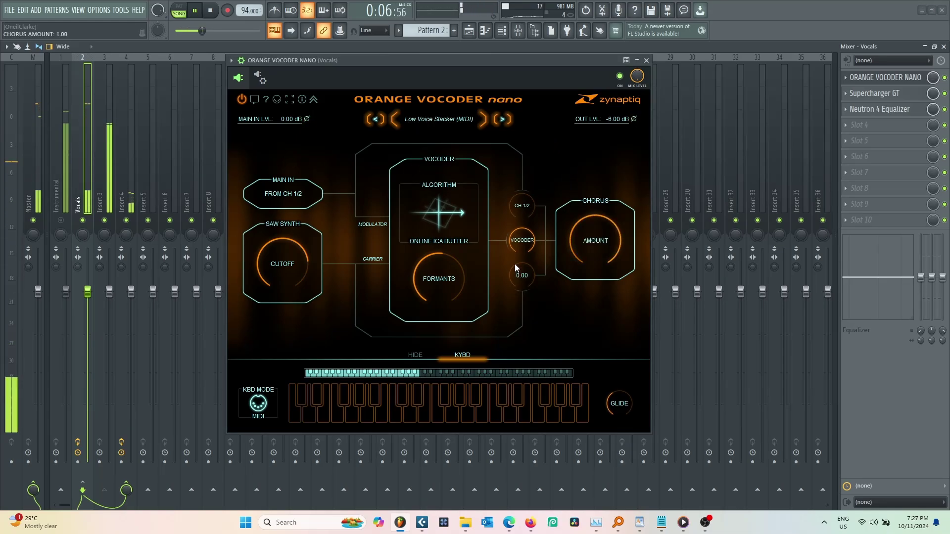
mouse_move(586, 255)
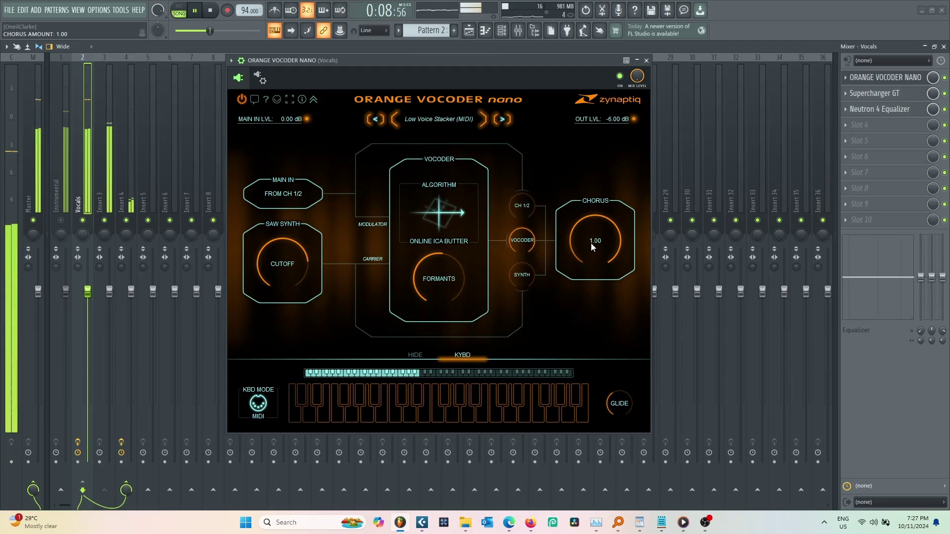
Step: Audition the presets from Rubber Brain (MIDI) to Advanced LPC-35 Init (UI), and set the keyboard mode to MIDI for the last one
click(503, 121)
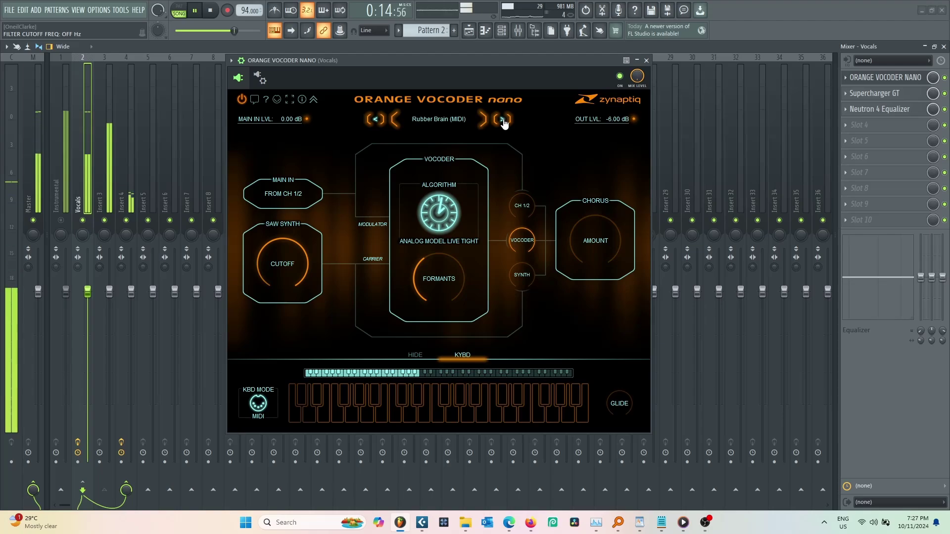
click(503, 121)
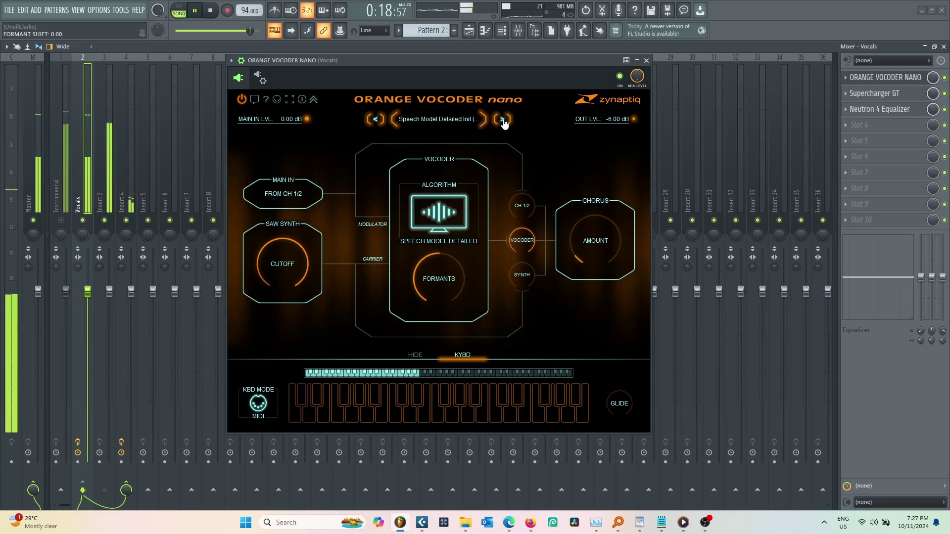
click(503, 120)
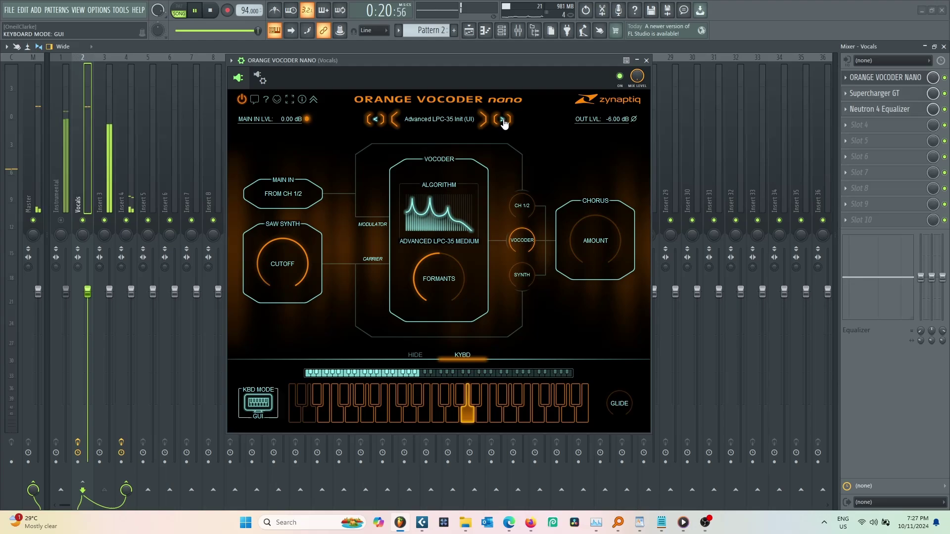
click(265, 406)
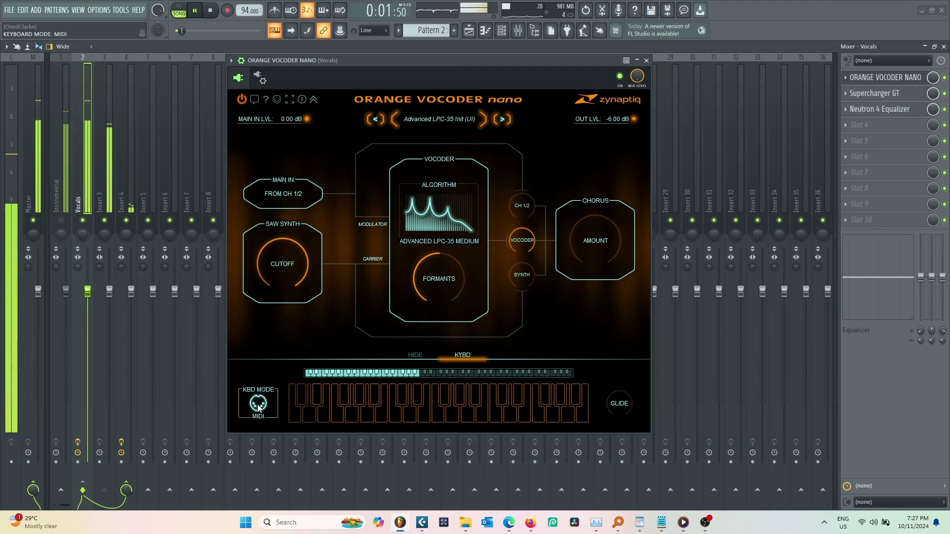
Step: Load the MIDI-controlled factory preset Low Voice Stacker (MIDI)
click(439, 120)
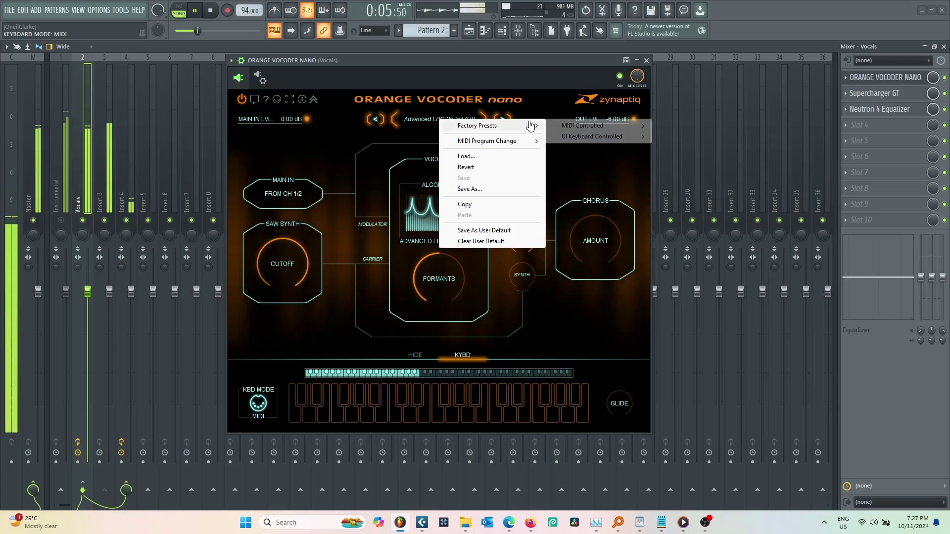
mouse_move(530, 123)
mouse_move(594, 127)
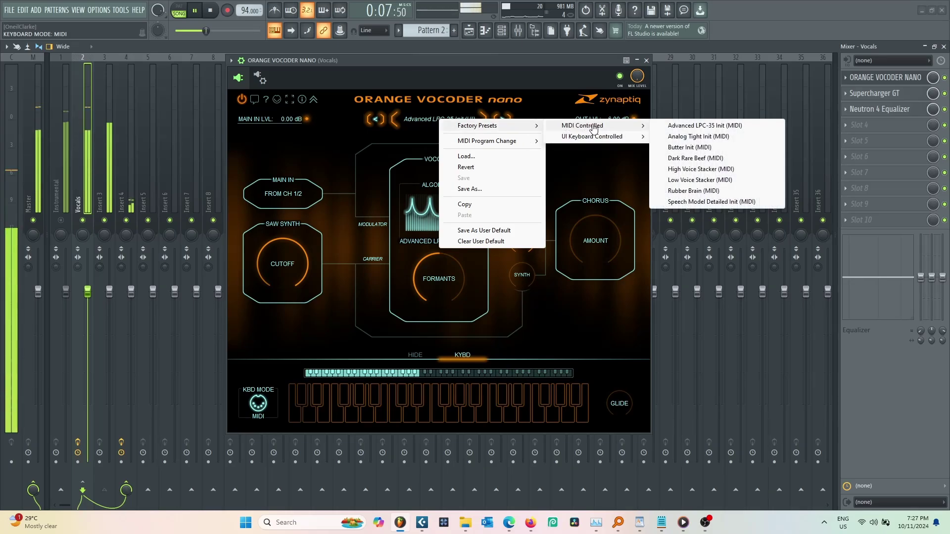
click(687, 180)
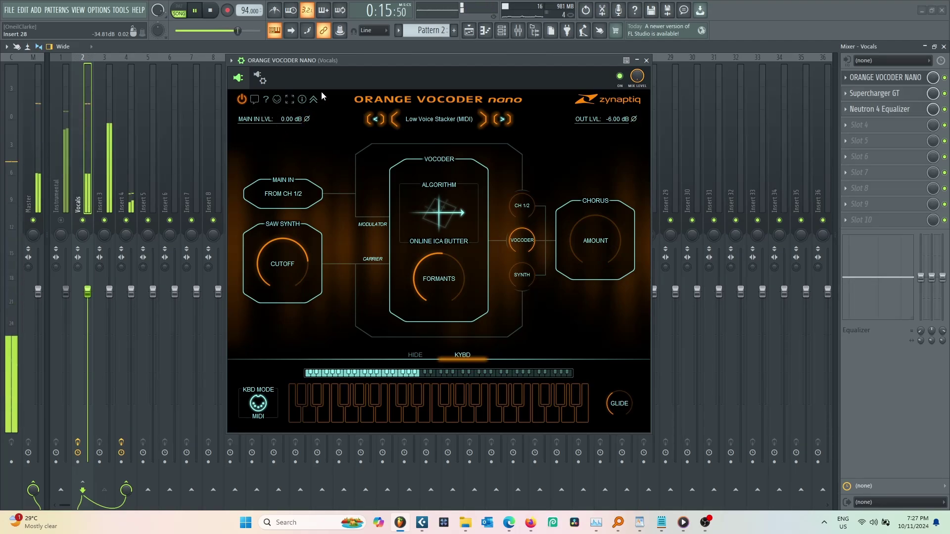
Step: Set the saw synth's filter cutoff to about 9759 Hz and the chorus amount to 0.00
drag(278, 270, 253, 267)
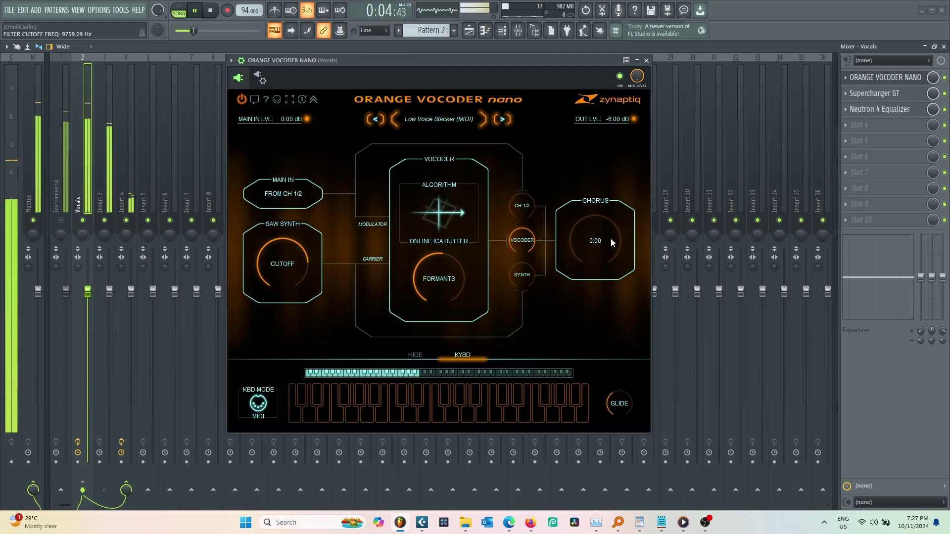
drag(611, 238, 562, 140)
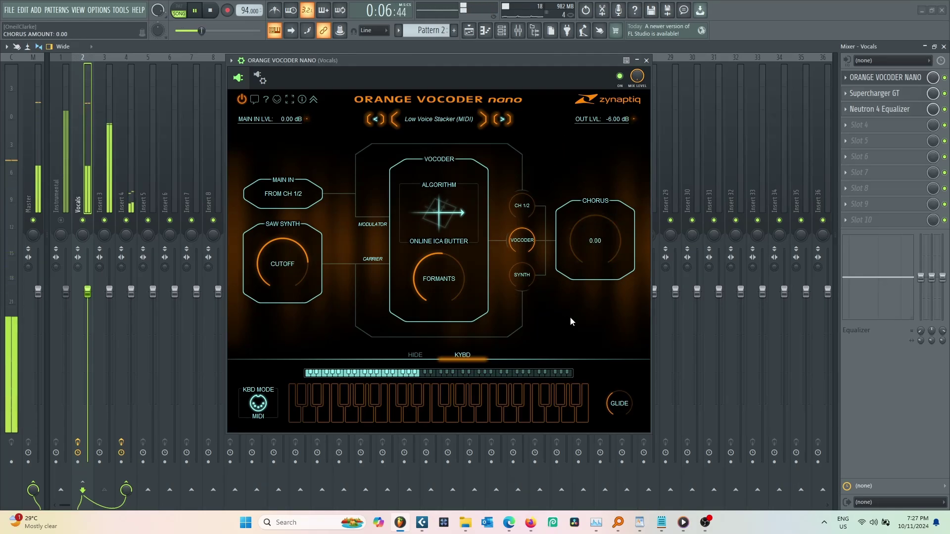
Step: Try the synth carrier level at 1.00 in the mix, and turn the synth and CH 1/2 levels back down
drag(530, 275, 509, 221)
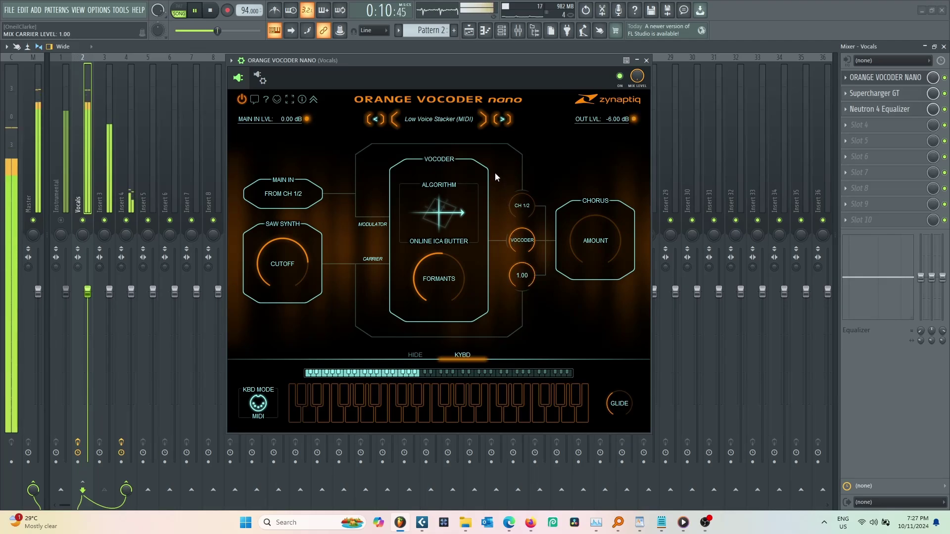
drag(523, 210, 477, 364)
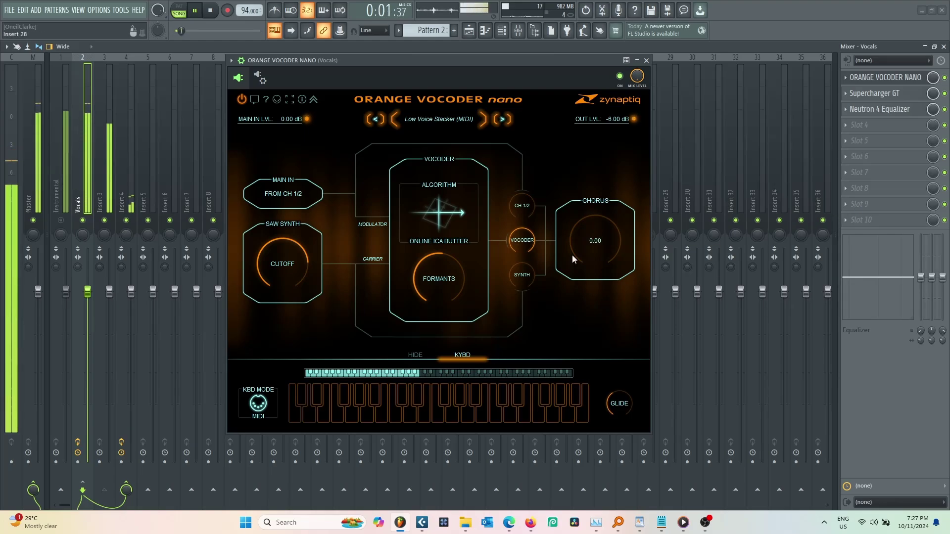
Step: Stop playback and replace Orange Vocoder Nano on the Vocals track with VocalSynth 2, searching the effect list for "voc"
key(space)
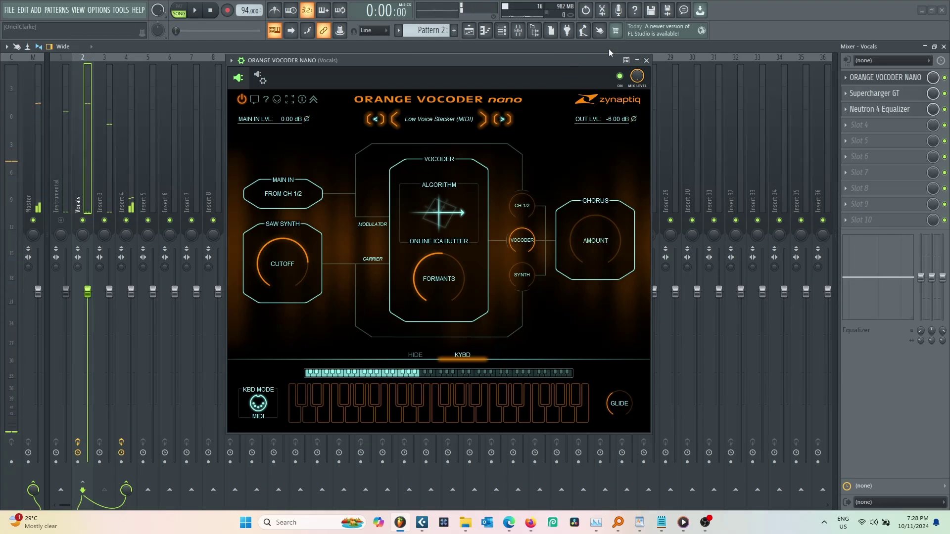
click(848, 78)
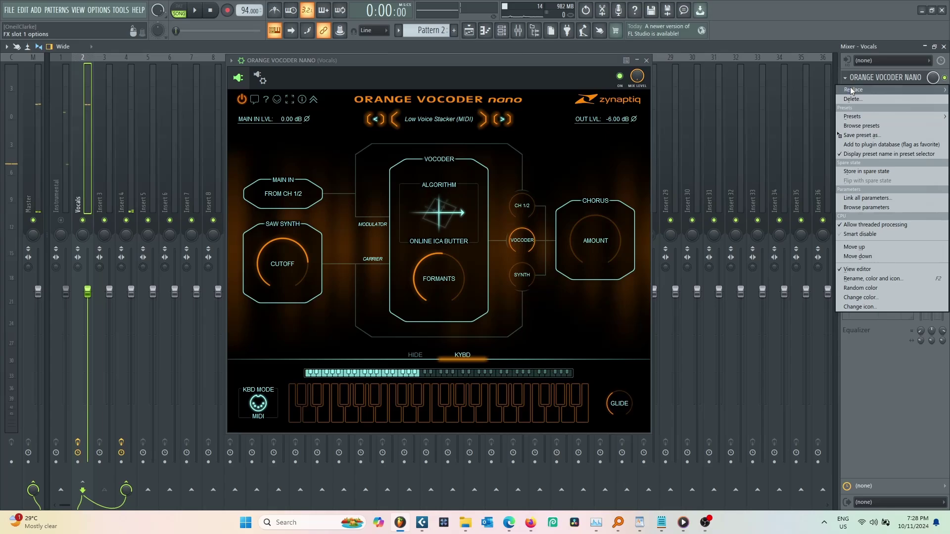
mouse_move(853, 89)
click(629, 14)
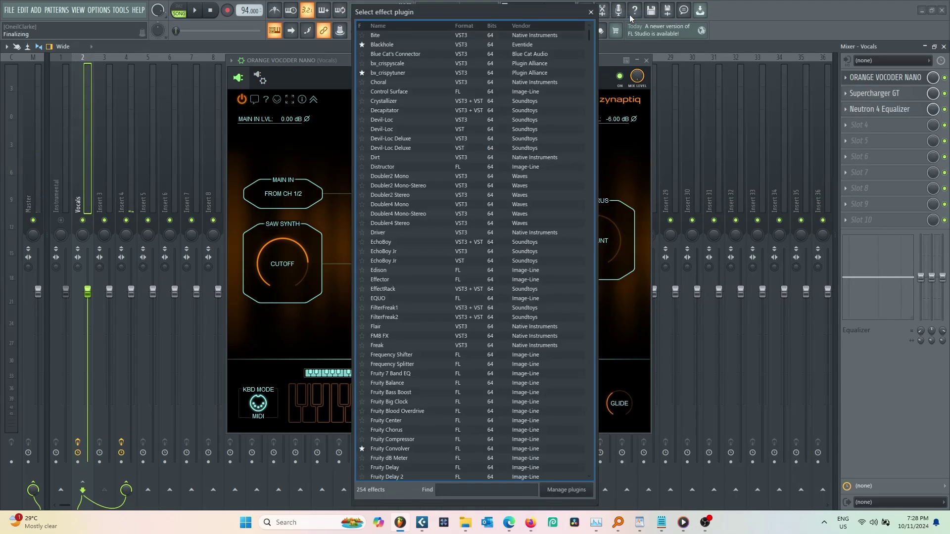
text(v)
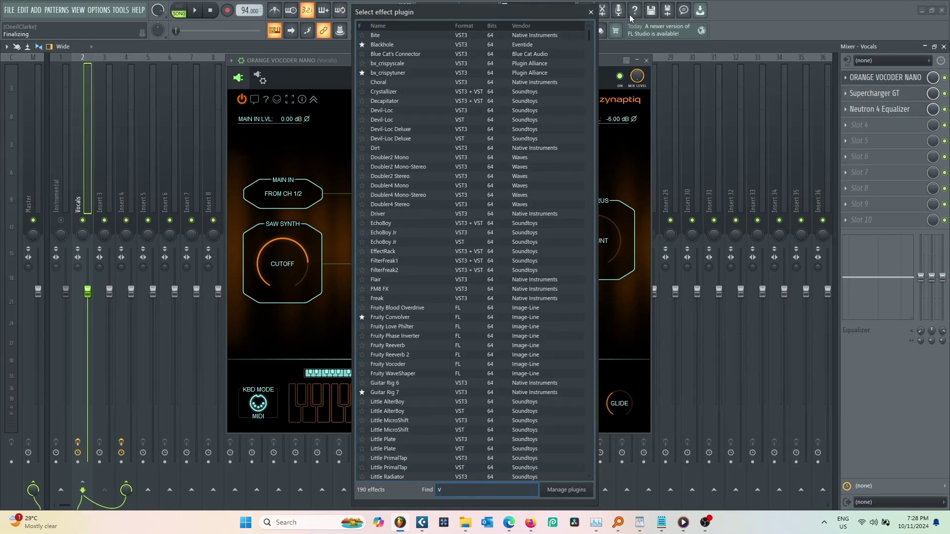
text(oc)
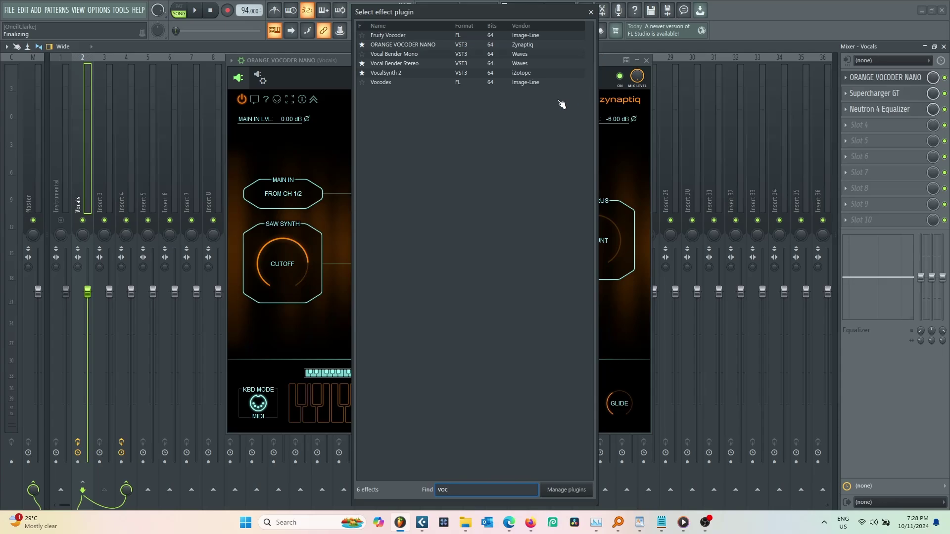
double_click(394, 73)
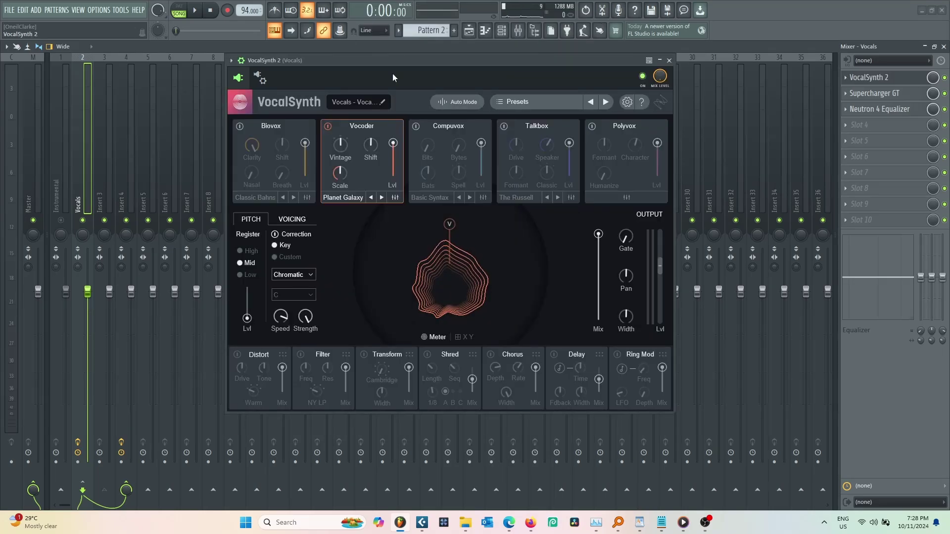
Step: Set VocalSynth 2's MIDI input port to 1 and switch the plugin from Auto to MIDI mode
click(260, 78)
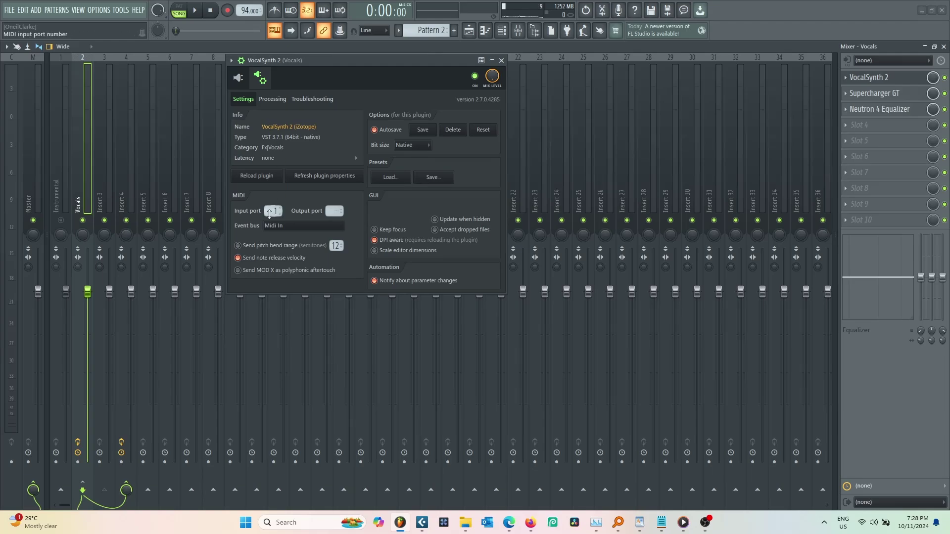
click(236, 77)
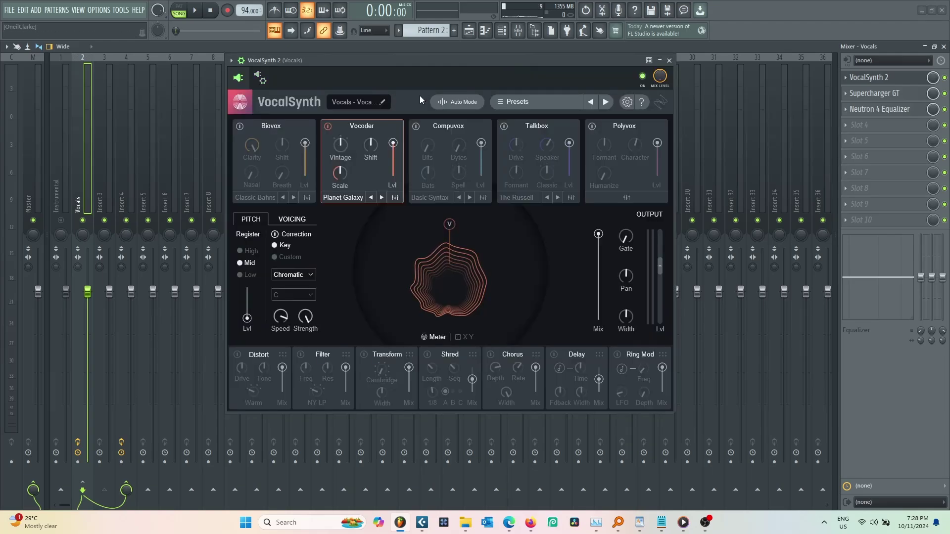
click(460, 103)
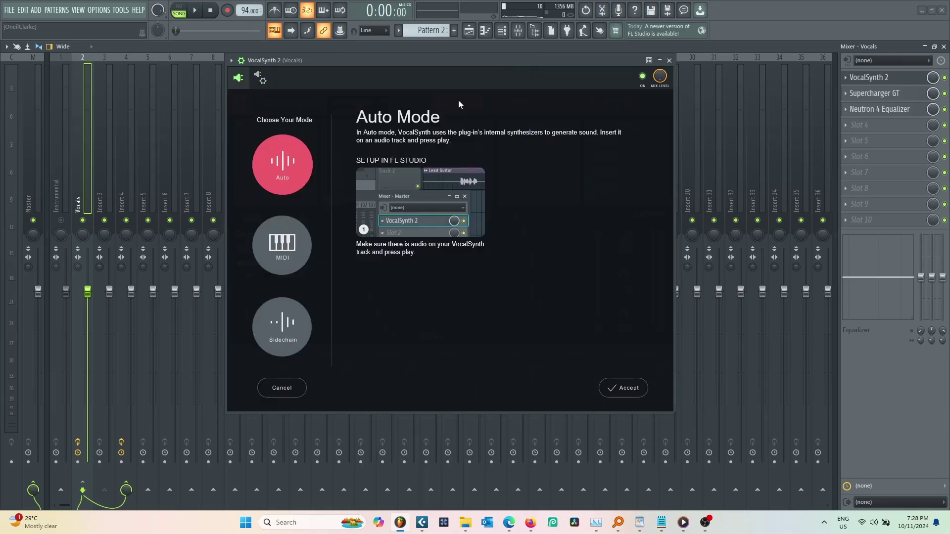
click(290, 258)
click(627, 389)
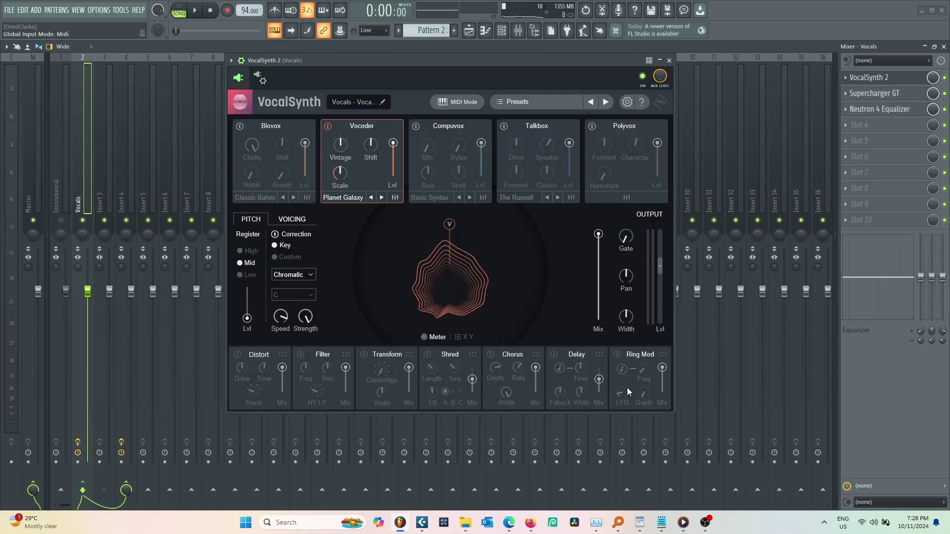
Step: Play the song with Insert 4 muted and audition the VocalSynth presets from By Myself to Lonely Computer
key(space)
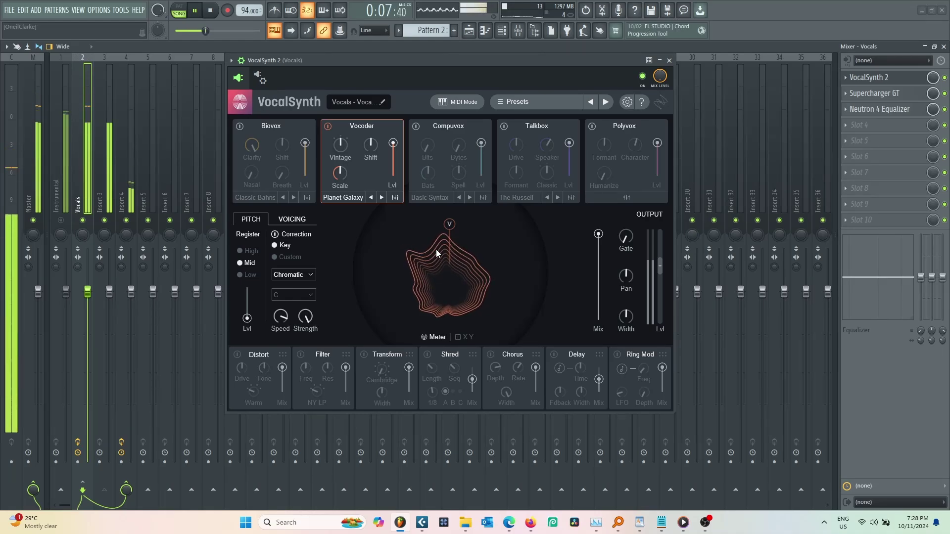
click(128, 220)
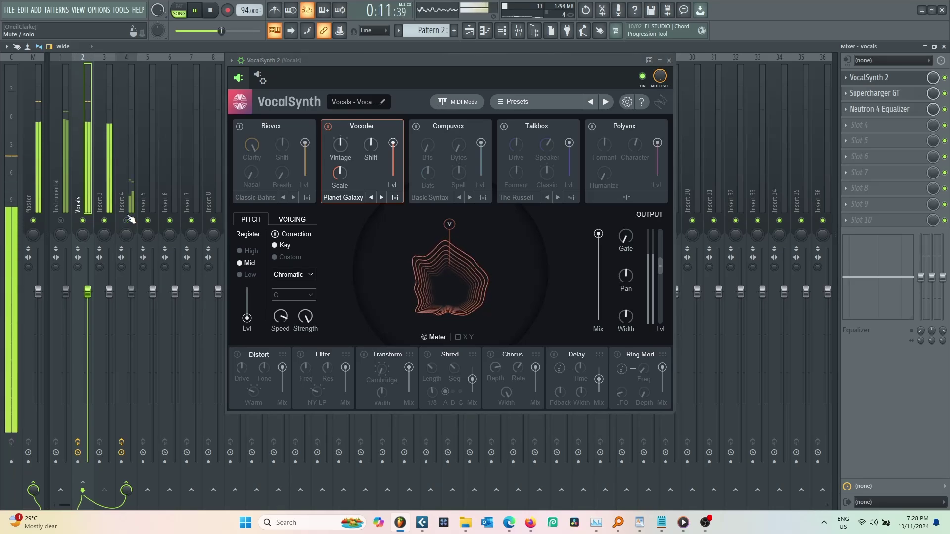
click(603, 102)
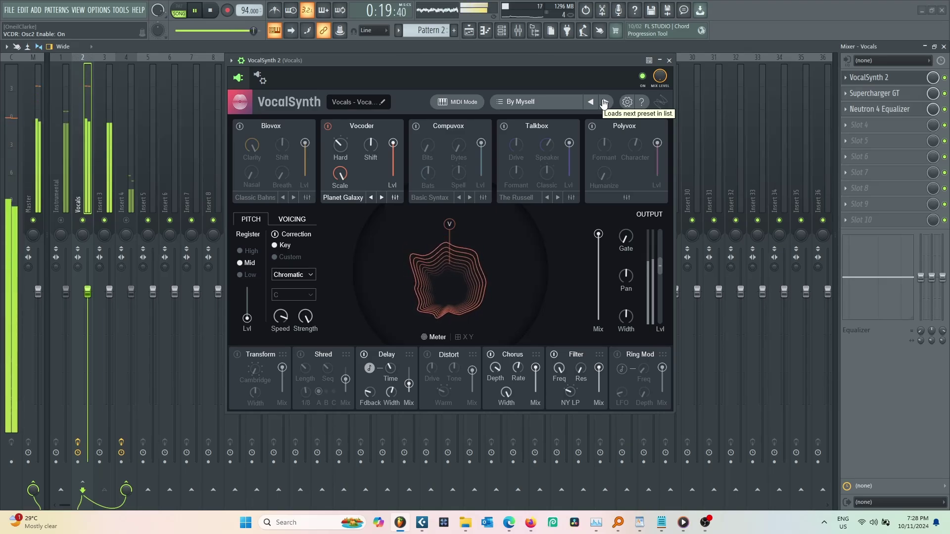
click(604, 102)
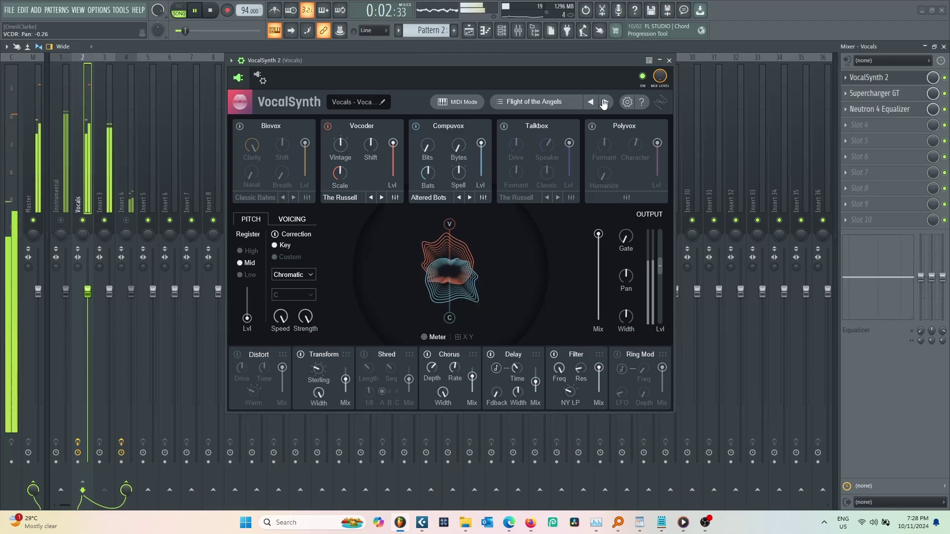
click(604, 103)
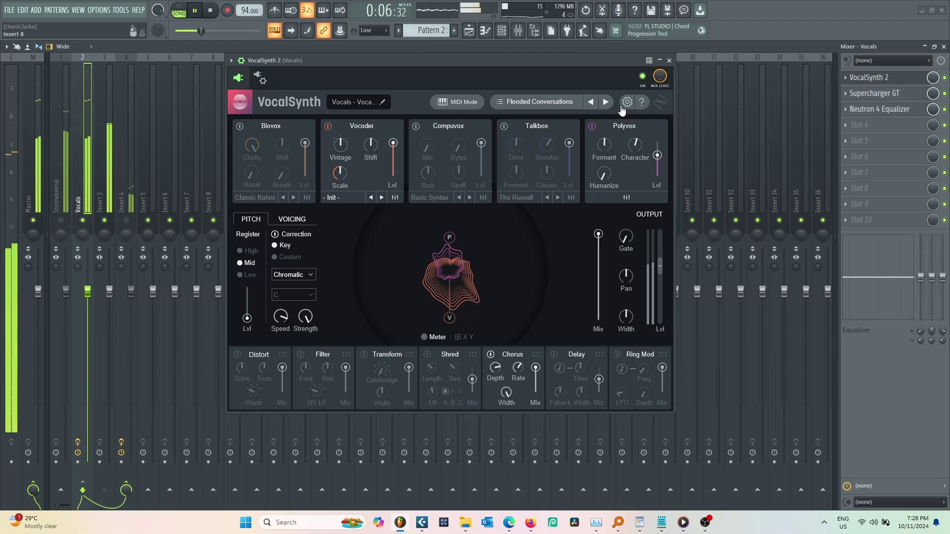
click(609, 104)
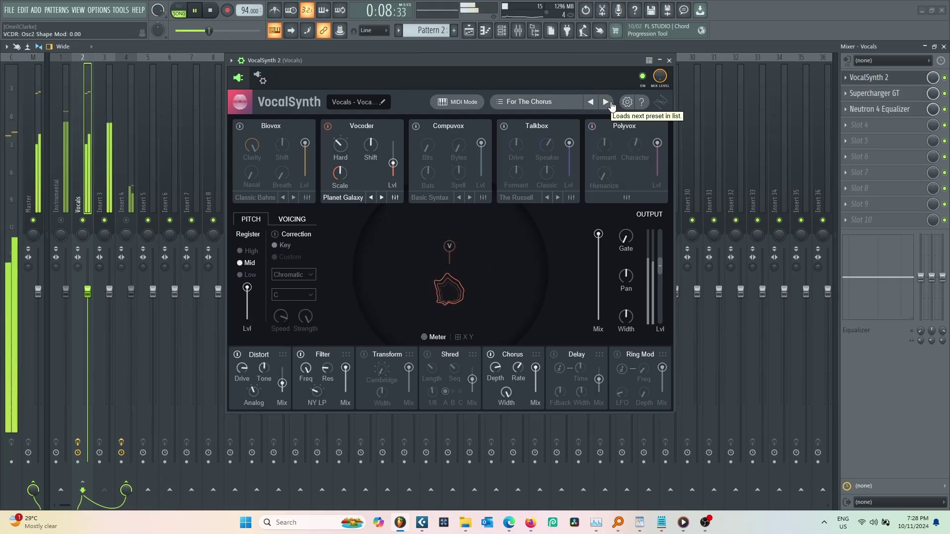
click(609, 103)
click(606, 102)
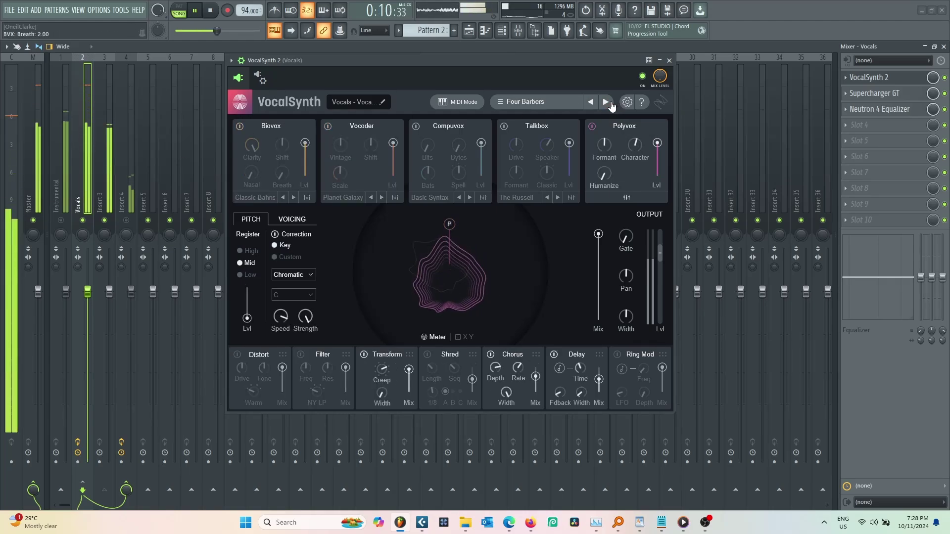
click(609, 103)
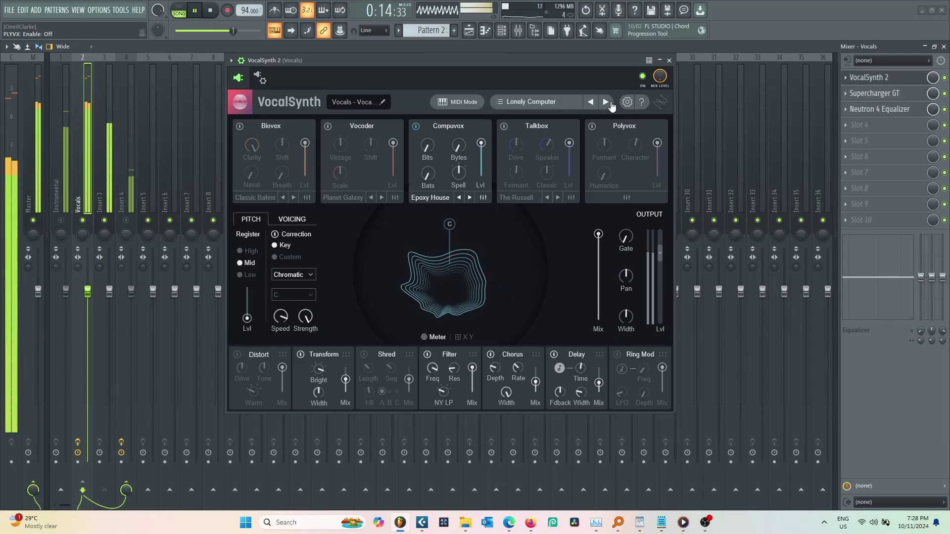
Step: Unmute the Instrumental track and lower VocalSynth's output level to about -6.03 for the Lonely Computer preset
click(61, 221)
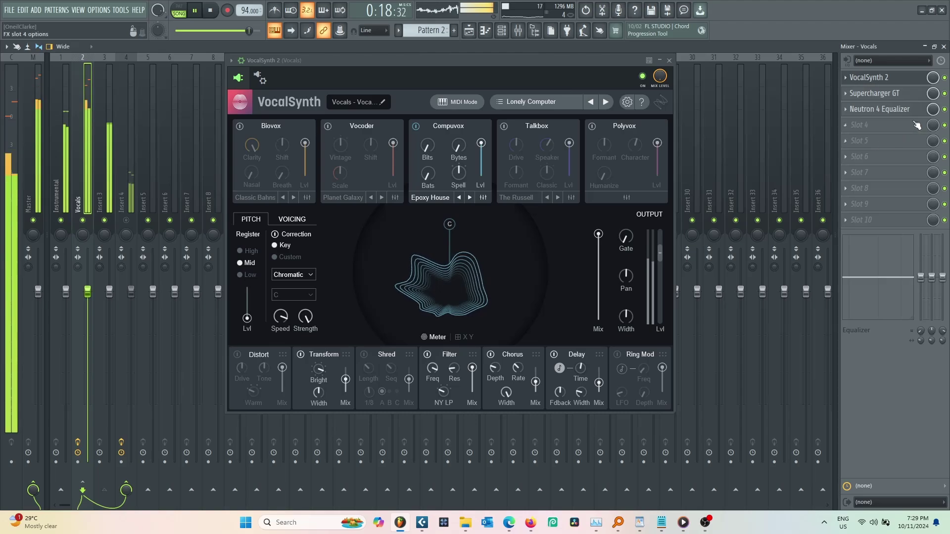
drag(660, 255, 665, 274)
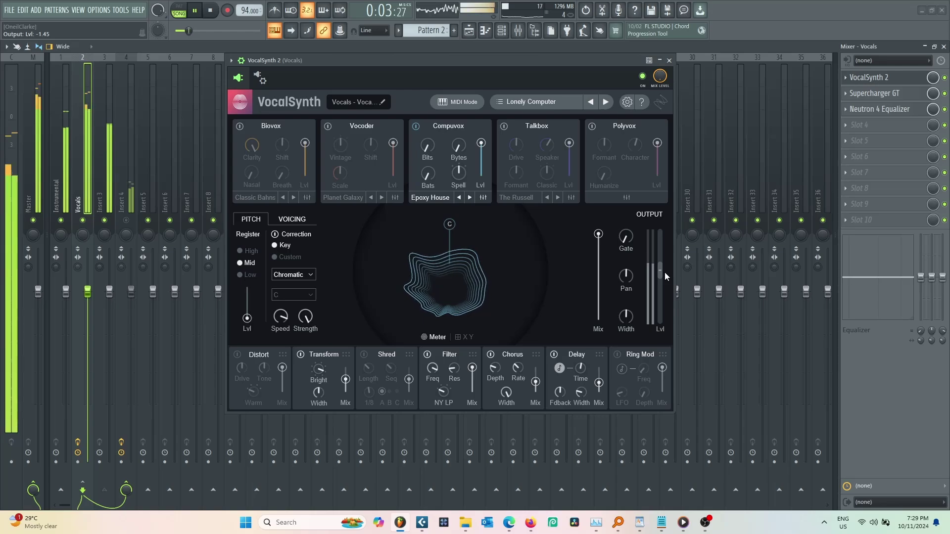
drag(664, 269, 658, 280)
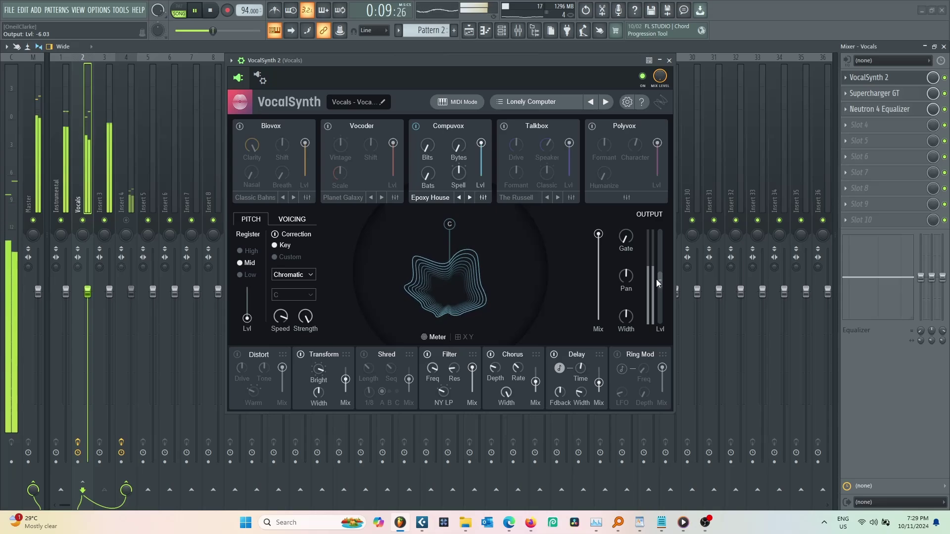
Step: Audition the presets after Lonely Computer up to Added Texture, and lower that preset's output level to about -3.46
mouse_move(657, 268)
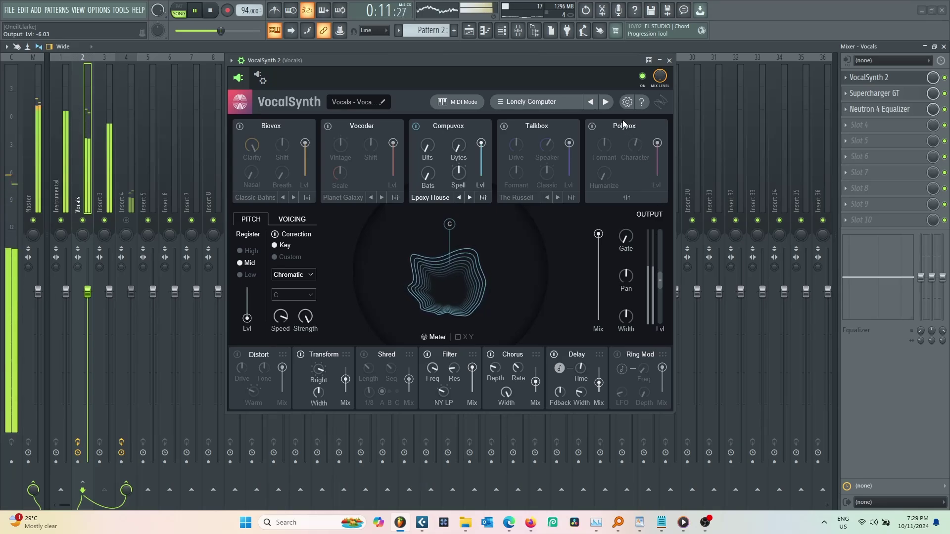
click(605, 103)
click(605, 102)
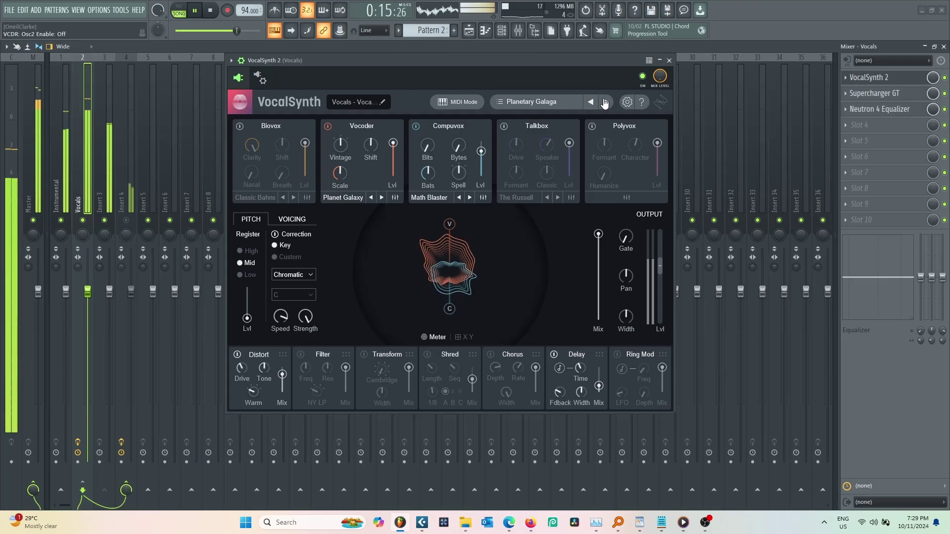
click(605, 102)
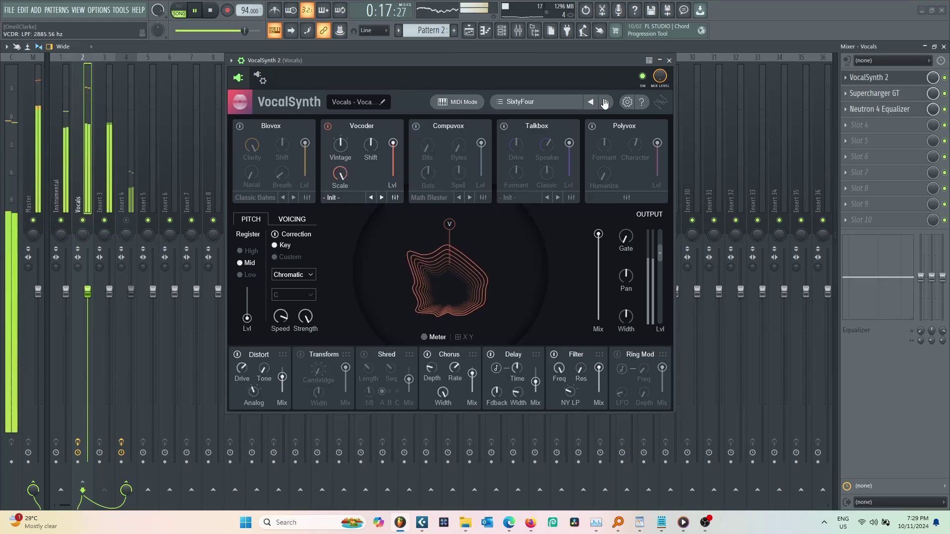
click(605, 102)
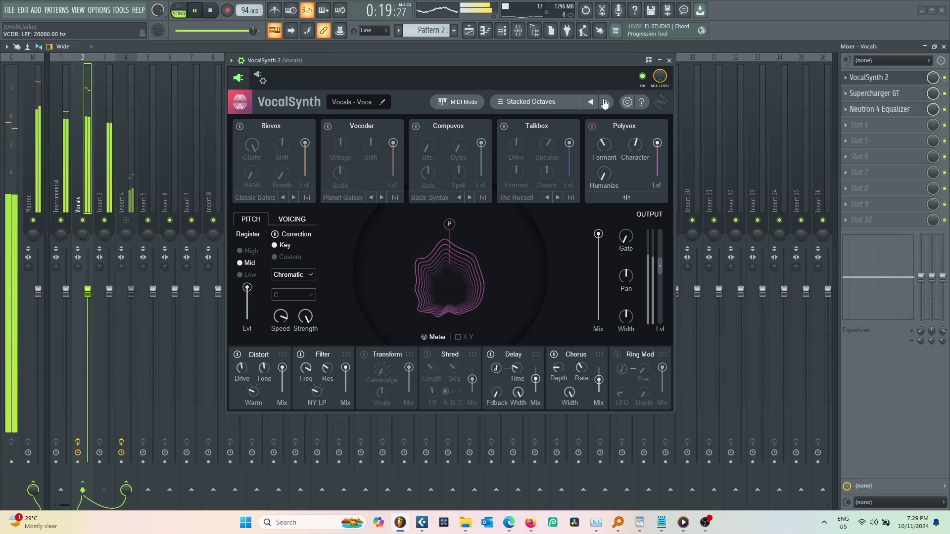
click(604, 102)
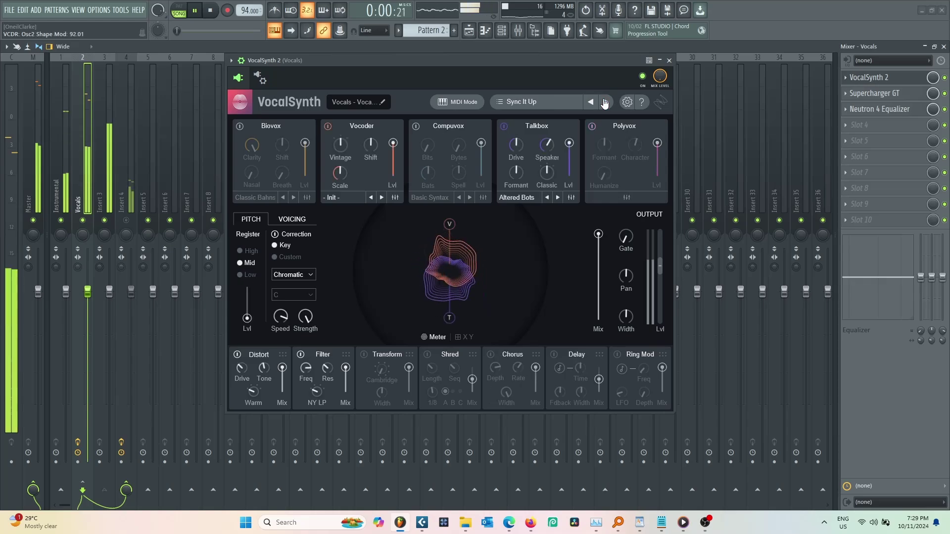
click(605, 103)
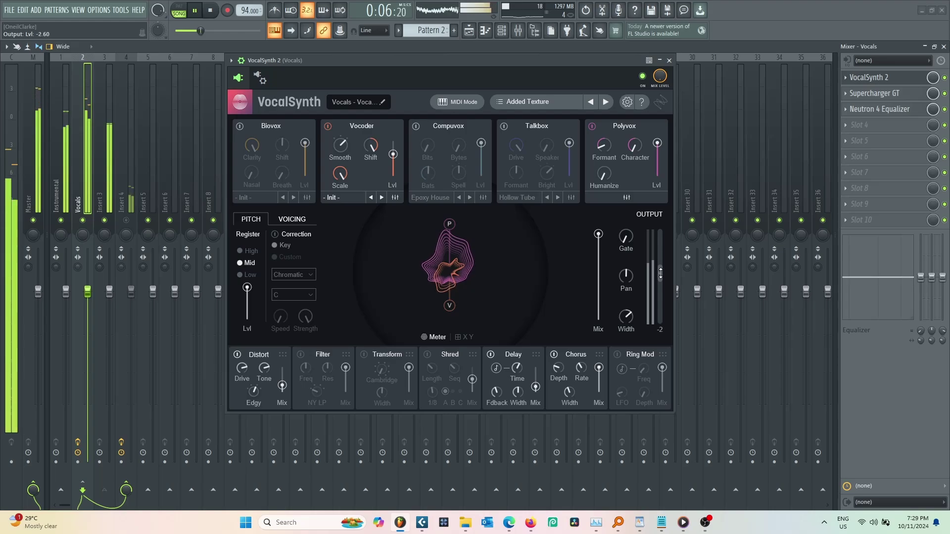
drag(660, 274, 660, 276)
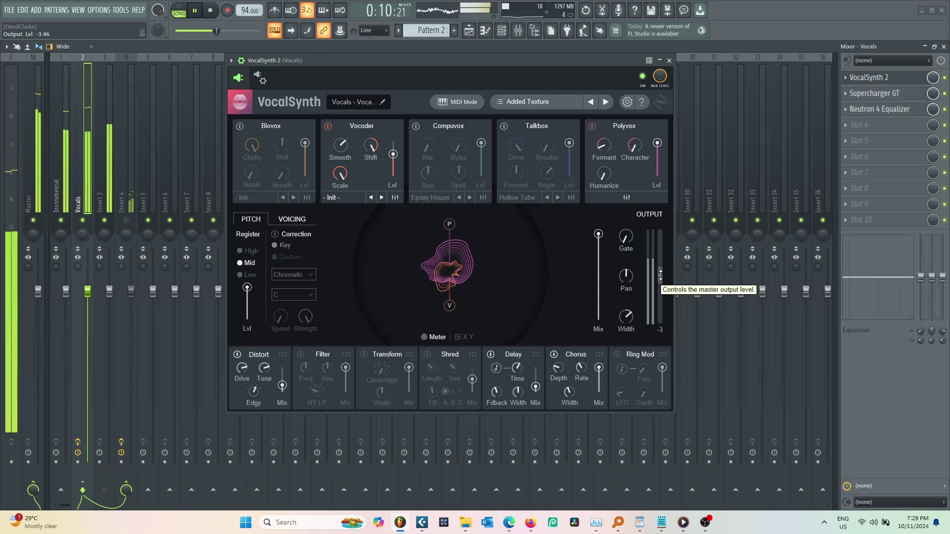
Step: Audition the presets from Bad Robot to Shout Into The Tunnel, muting the Instrumental track before the last one
click(607, 110)
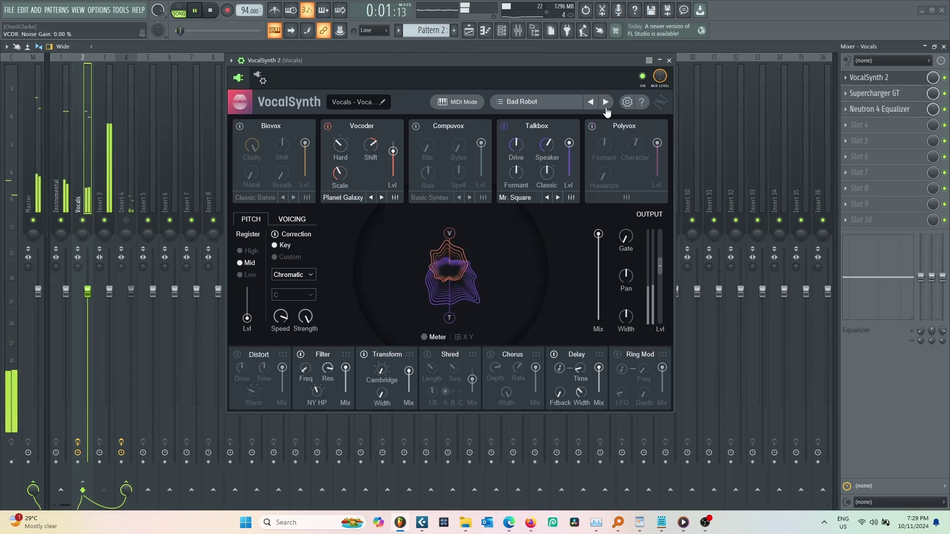
click(606, 103)
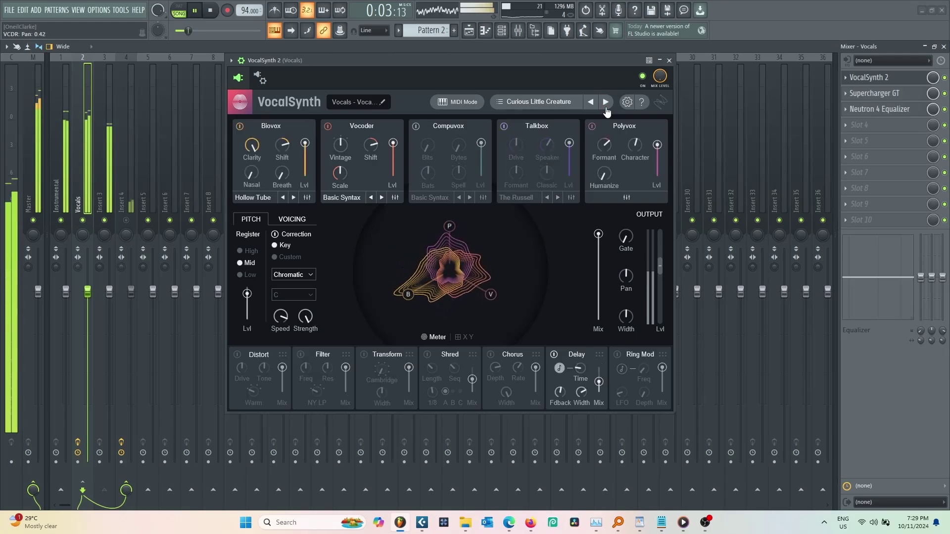
click(605, 104)
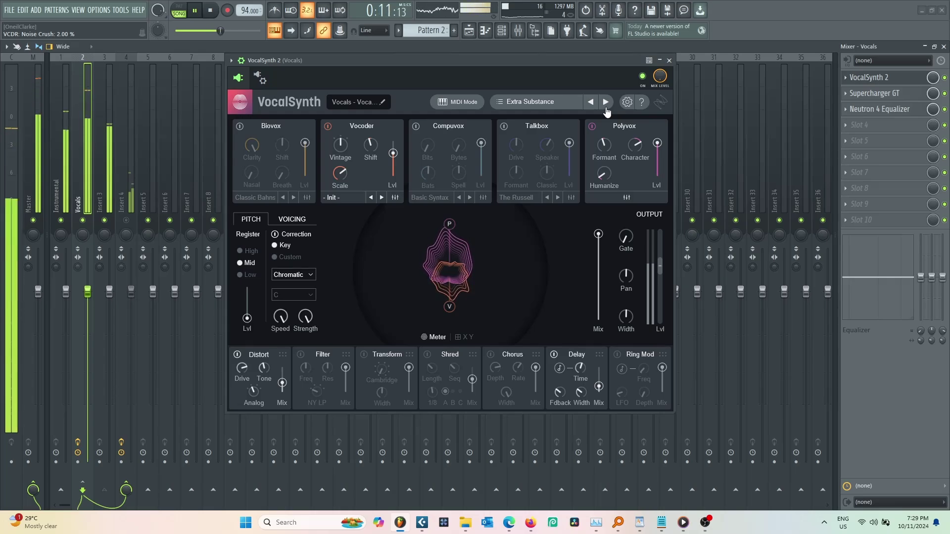
click(605, 102)
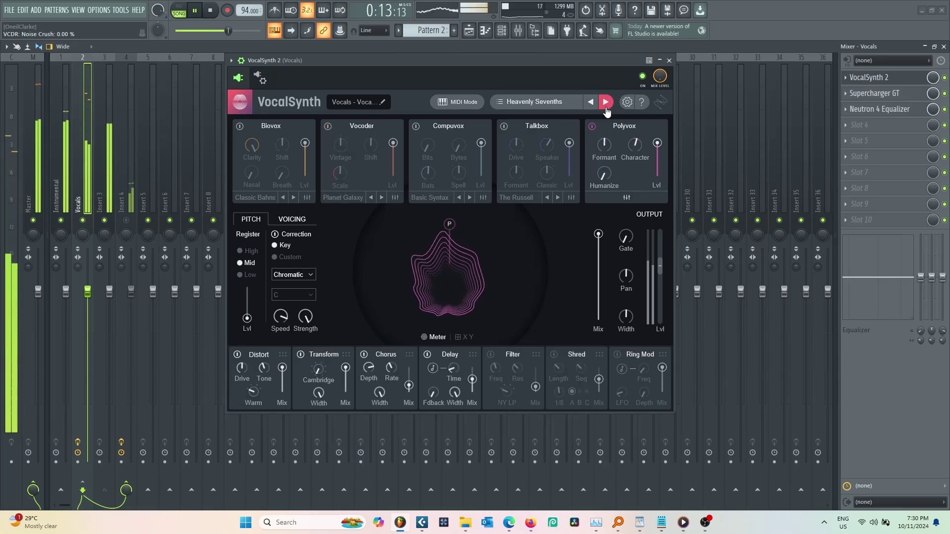
click(606, 102)
click(605, 102)
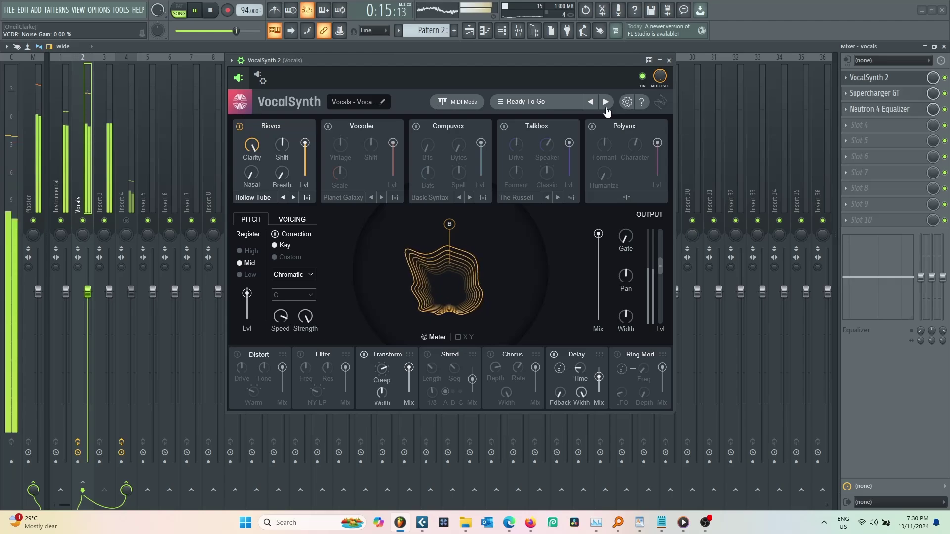
click(606, 102)
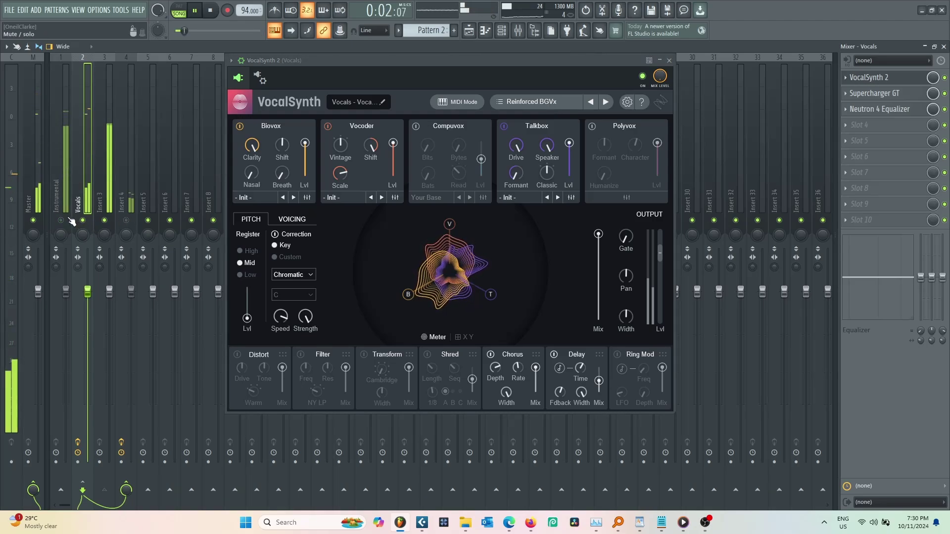
click(606, 102)
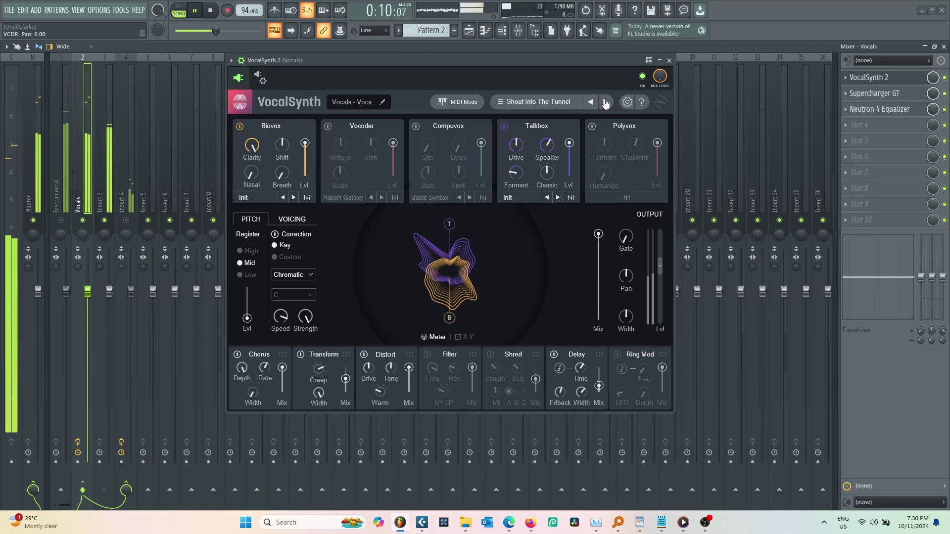
Step: Audition the presets from Subtle Formants to Sweet Nothings, lower Sweet Nothings' output level to about -8.92, and unmute the Instrumental track
click(605, 101)
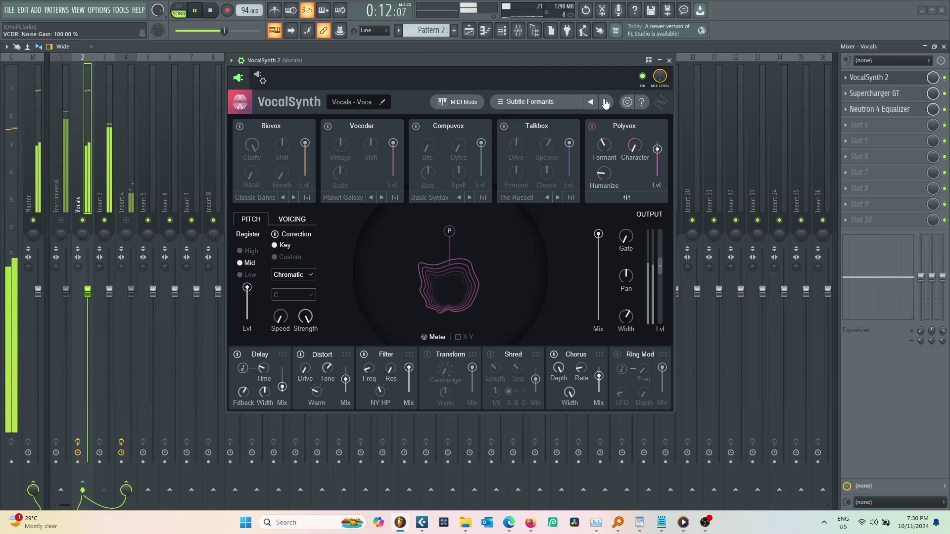
click(606, 102)
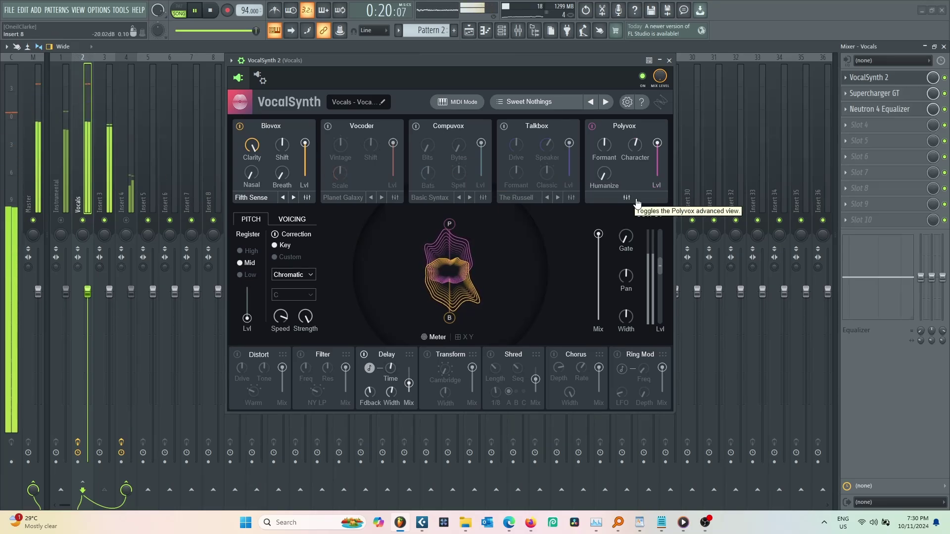
drag(664, 263, 663, 285)
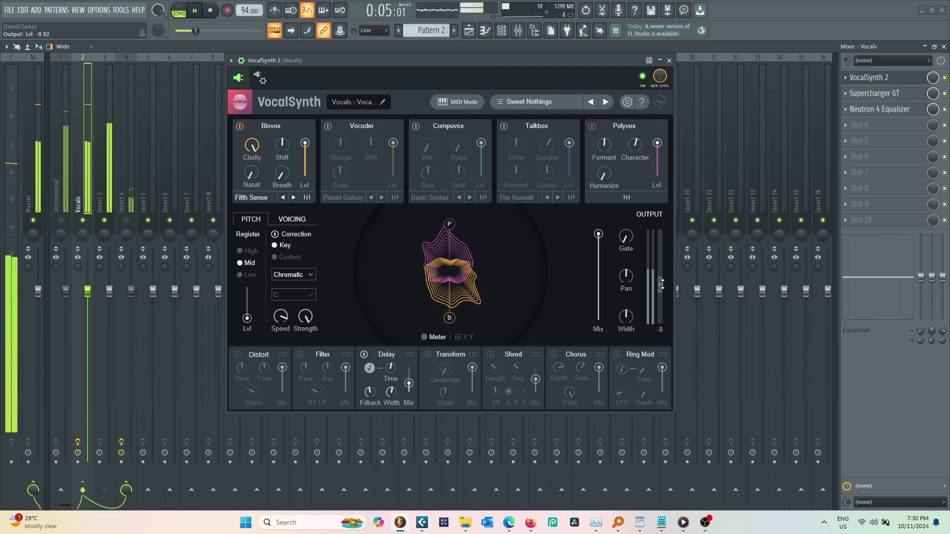
click(62, 220)
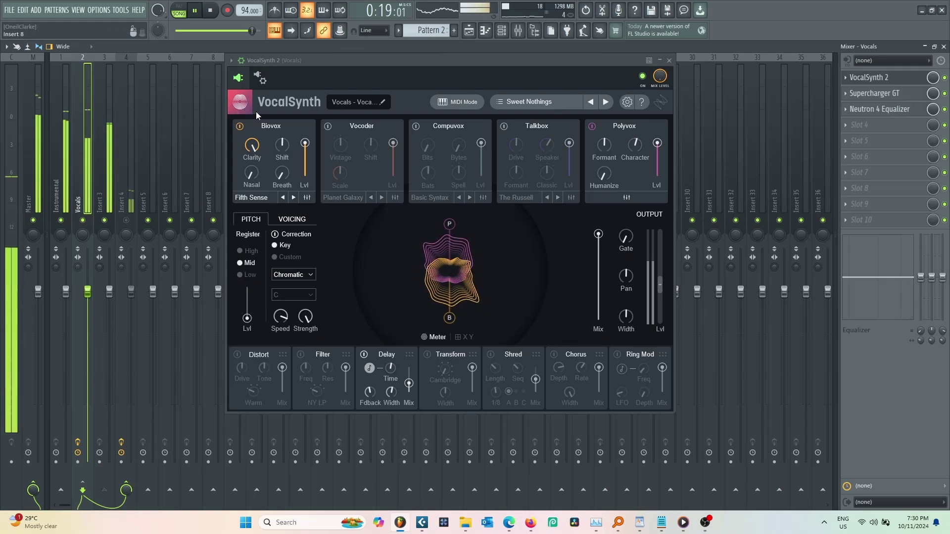
Step: Audition the presets from Unison Stacking to Triplet Groove over the instrumental, muting the Instrumental track for the last one
click(605, 102)
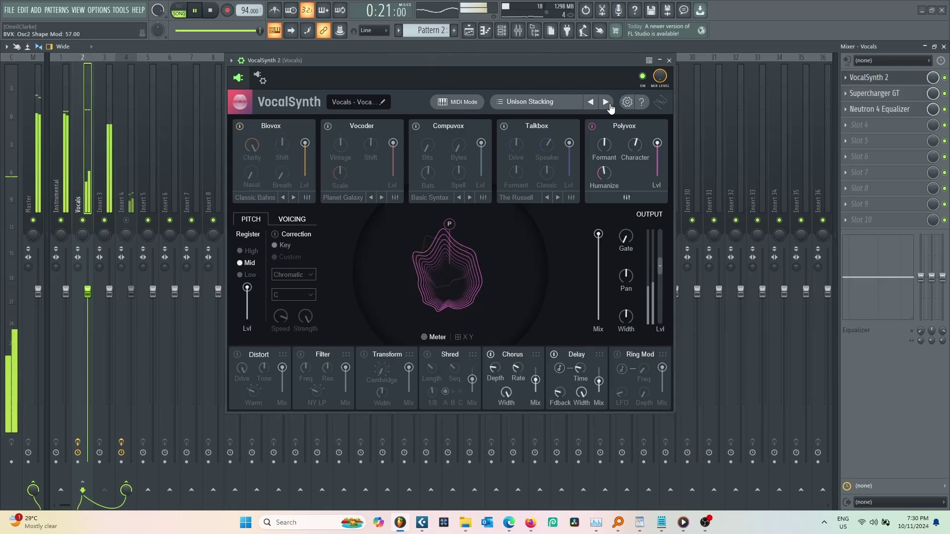
click(606, 102)
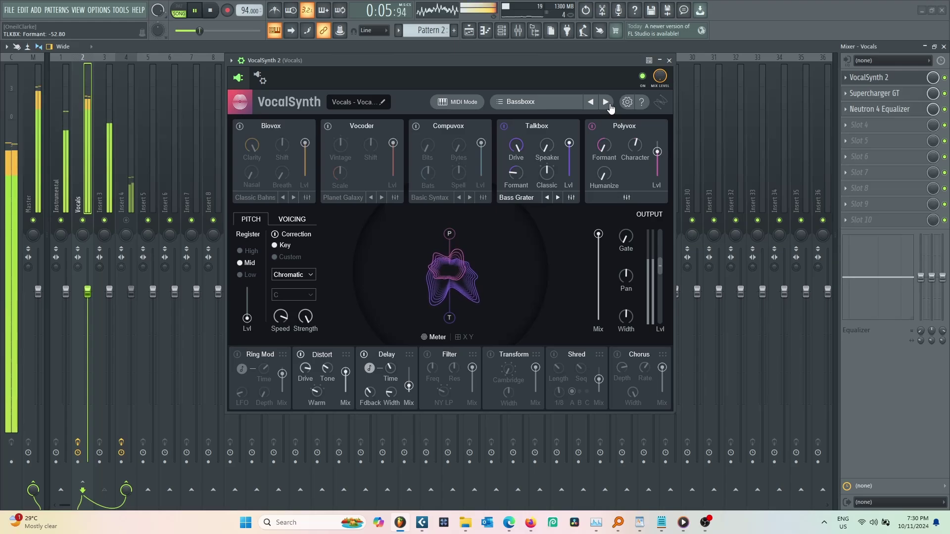
click(606, 103)
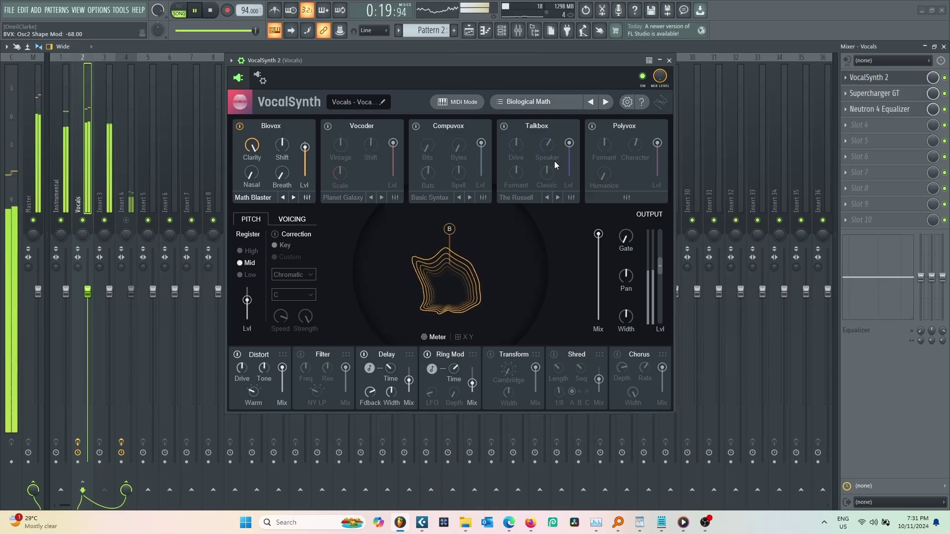
click(606, 103)
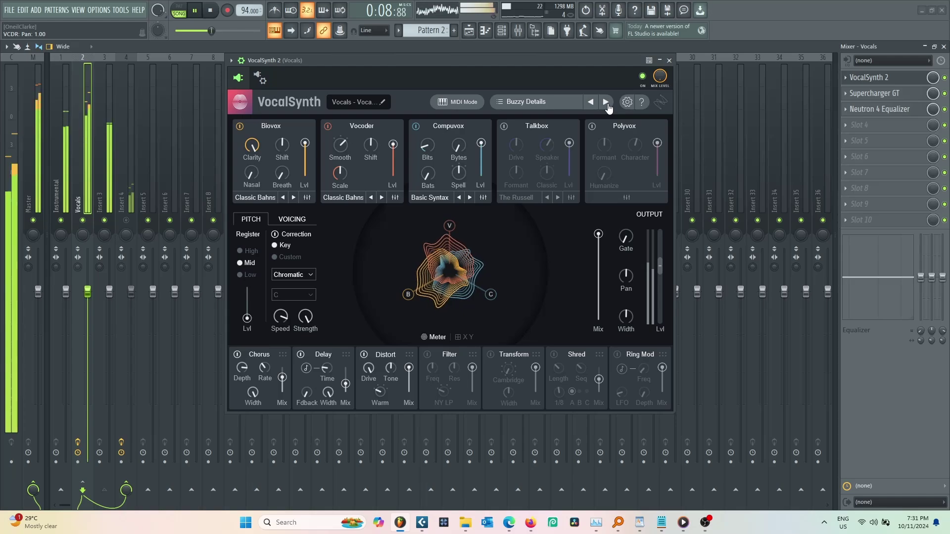
click(606, 102)
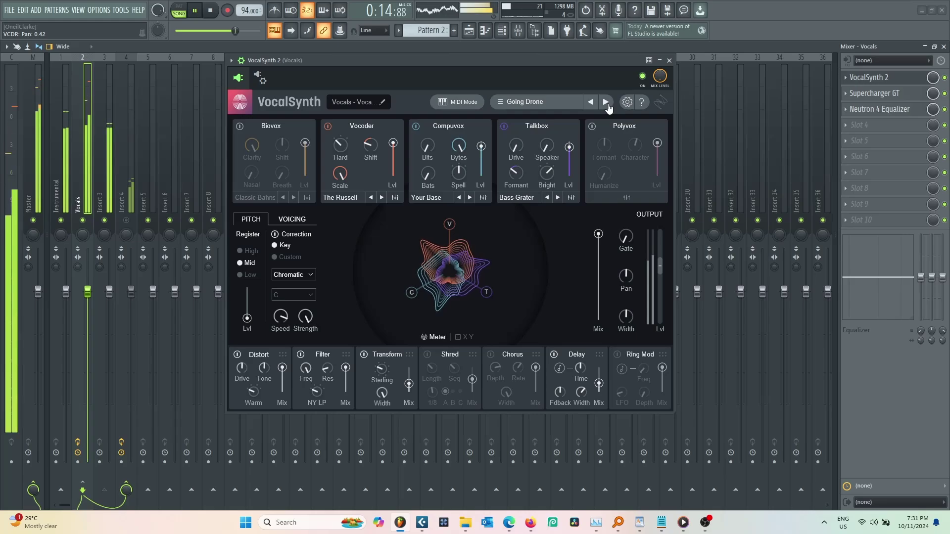
click(606, 103)
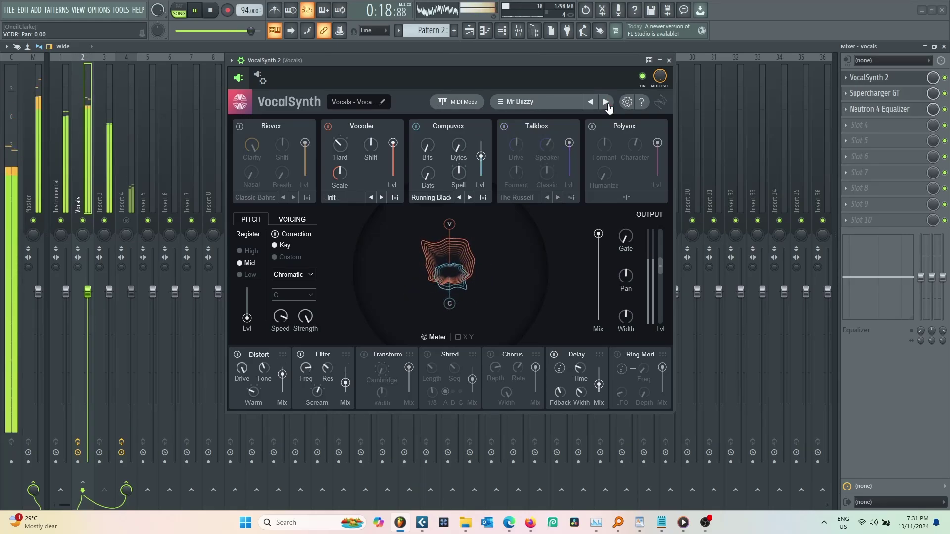
click(606, 103)
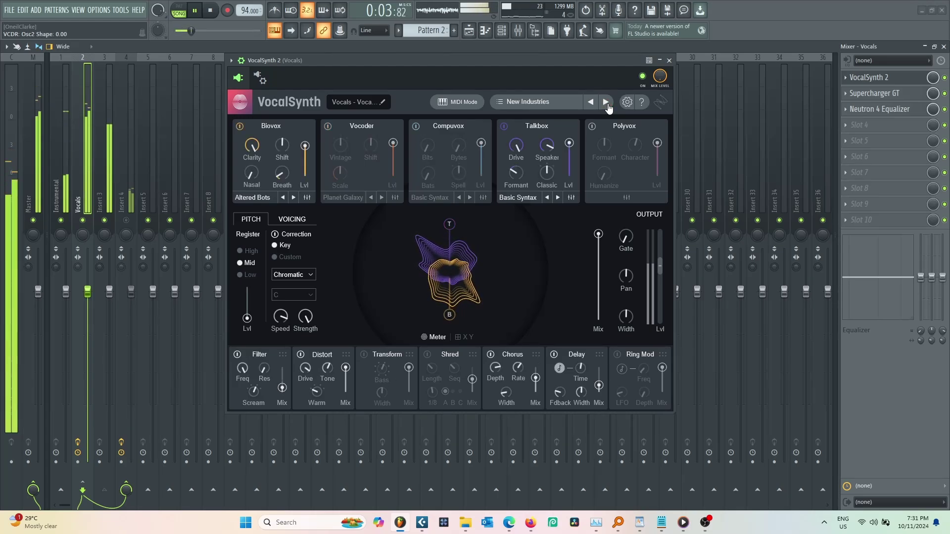
click(607, 103)
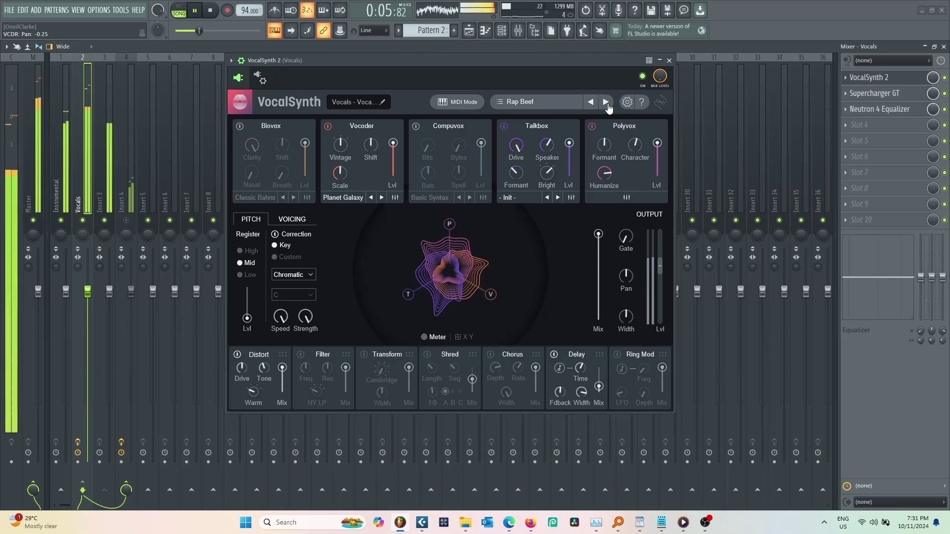
click(607, 103)
click(607, 103)
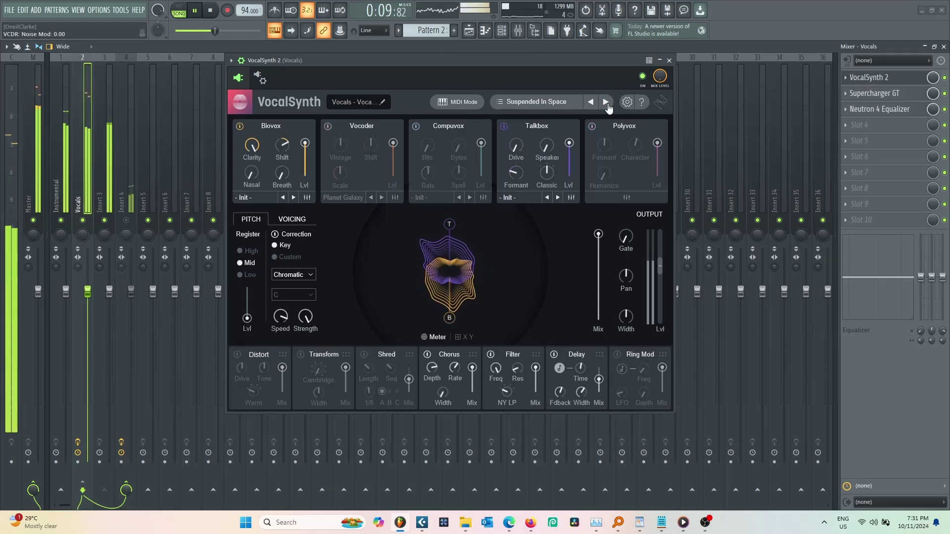
click(606, 103)
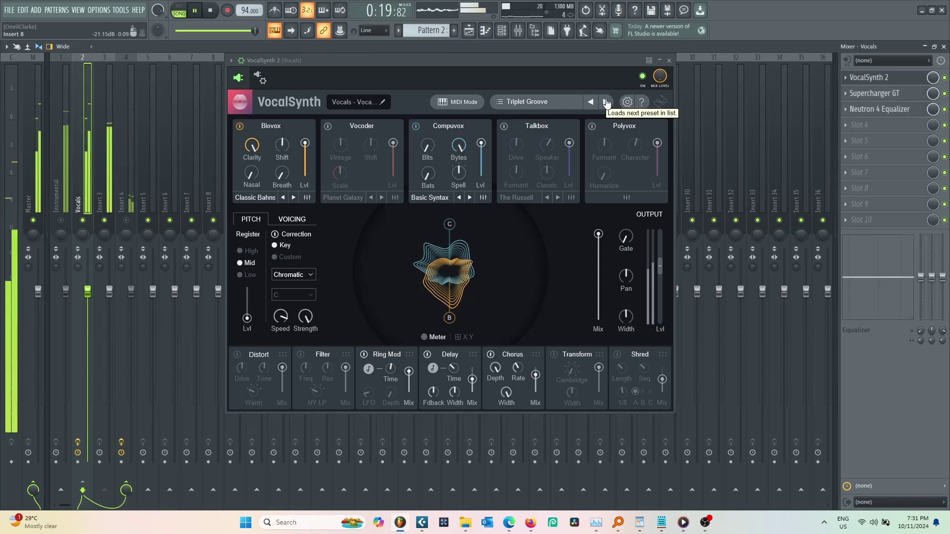
Step: Audition the presets from Chicky Boom to Strike The Match with the Instrumental track muted
click(607, 103)
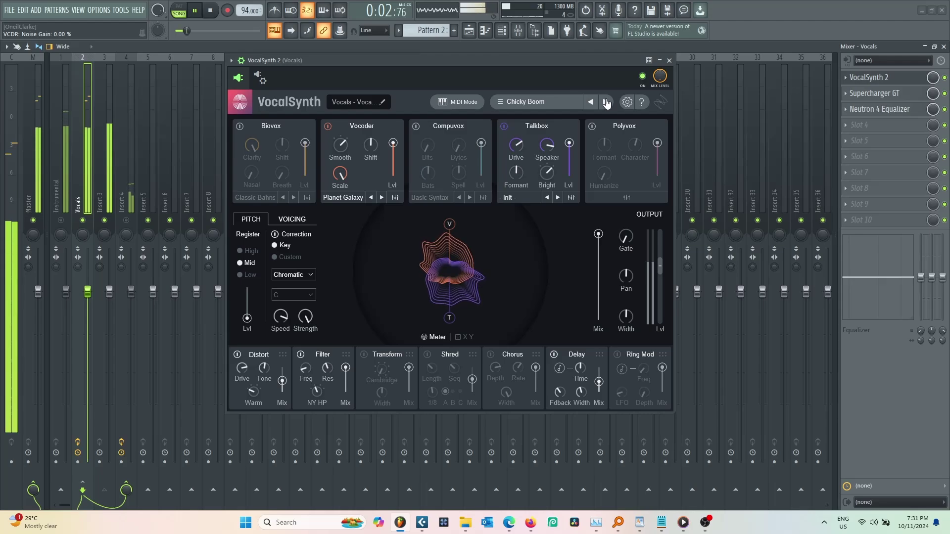
click(606, 102)
click(607, 103)
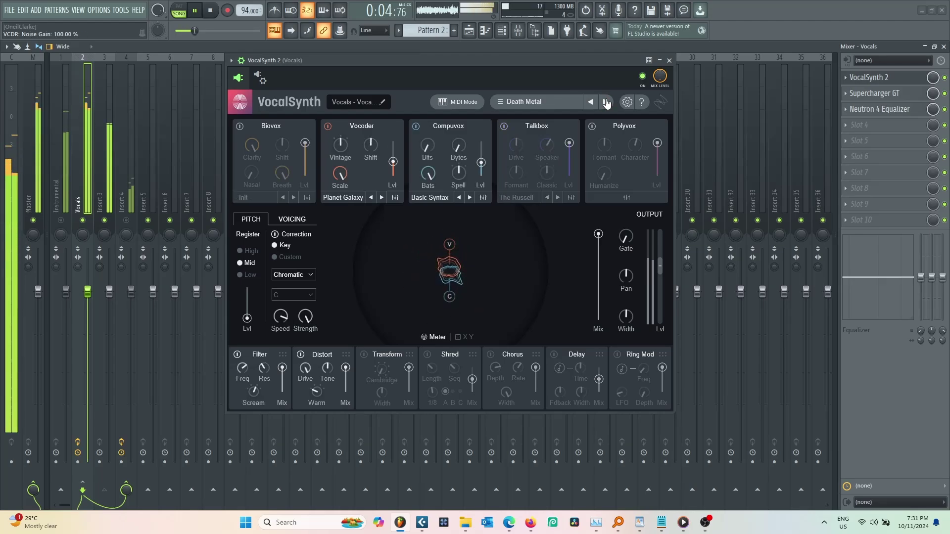
click(607, 102)
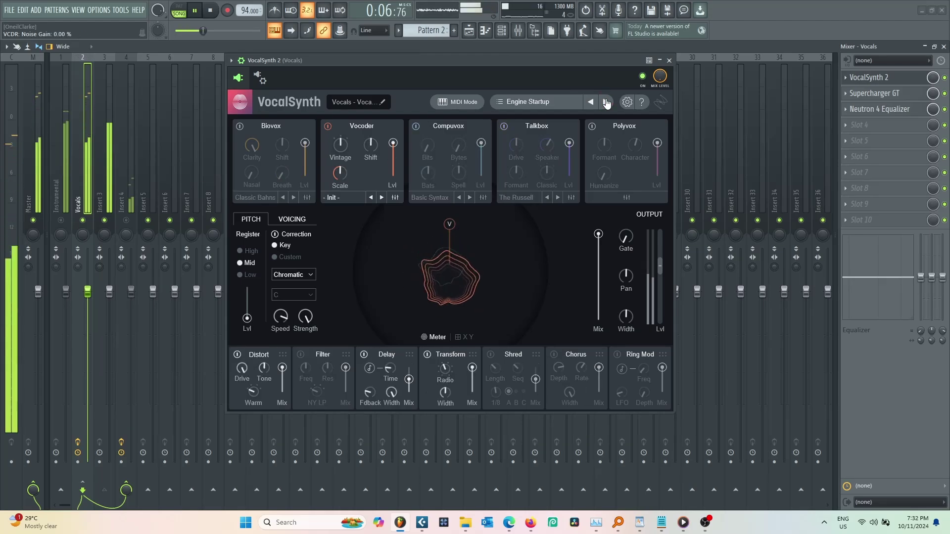
click(607, 102)
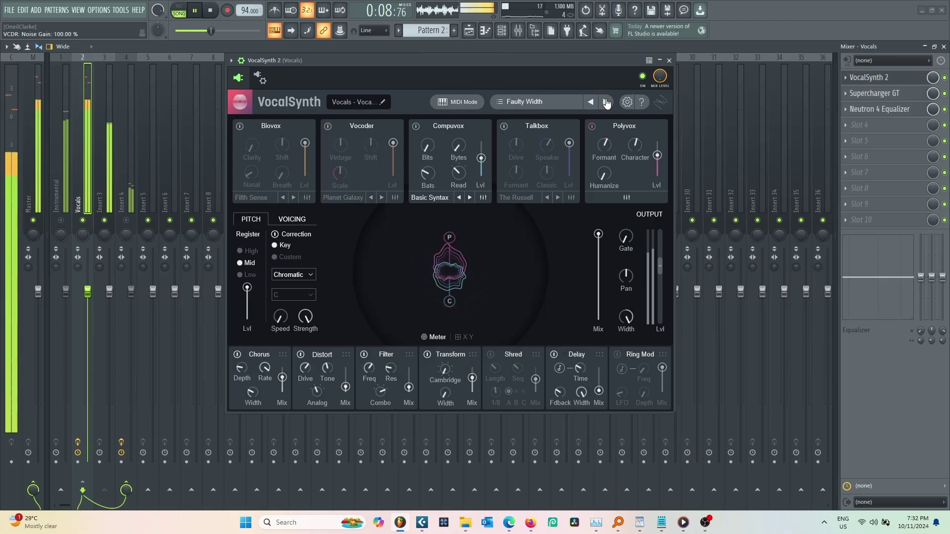
click(607, 102)
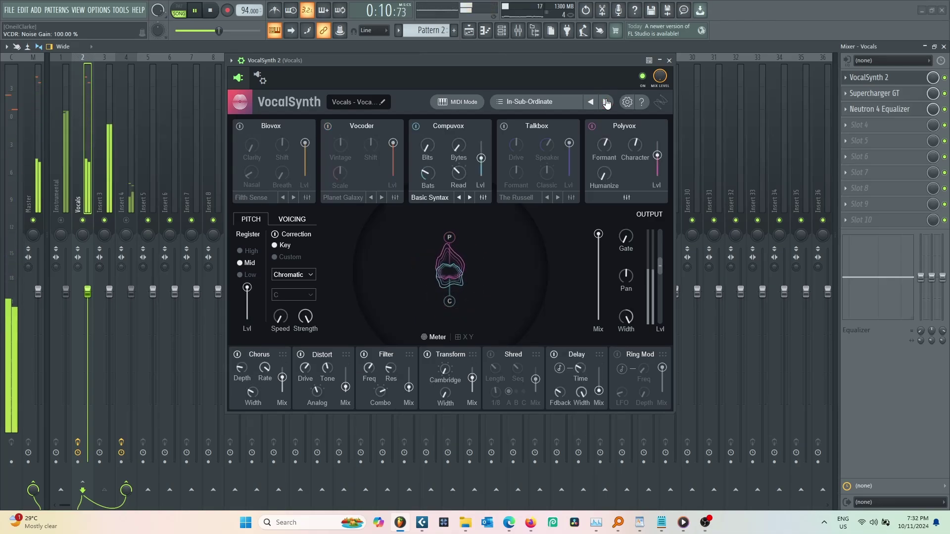
click(606, 103)
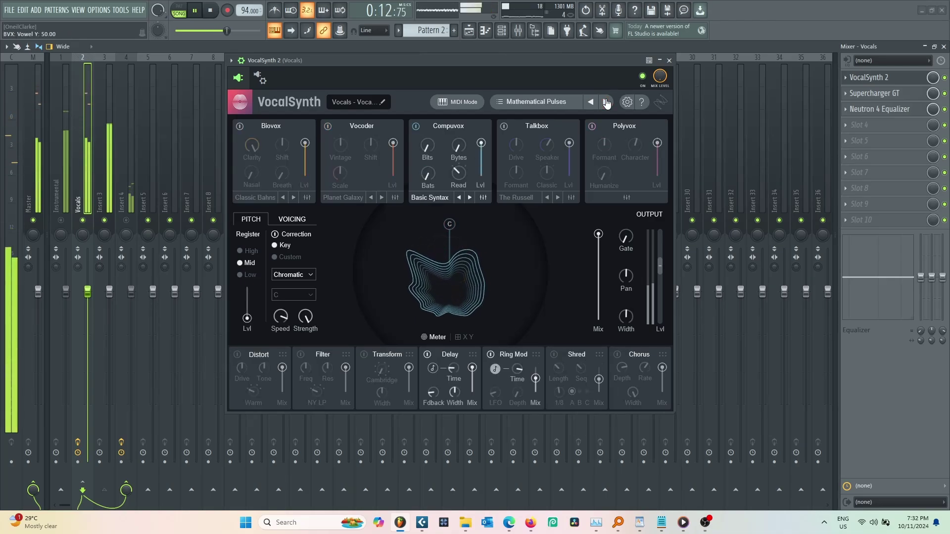
click(607, 102)
click(606, 102)
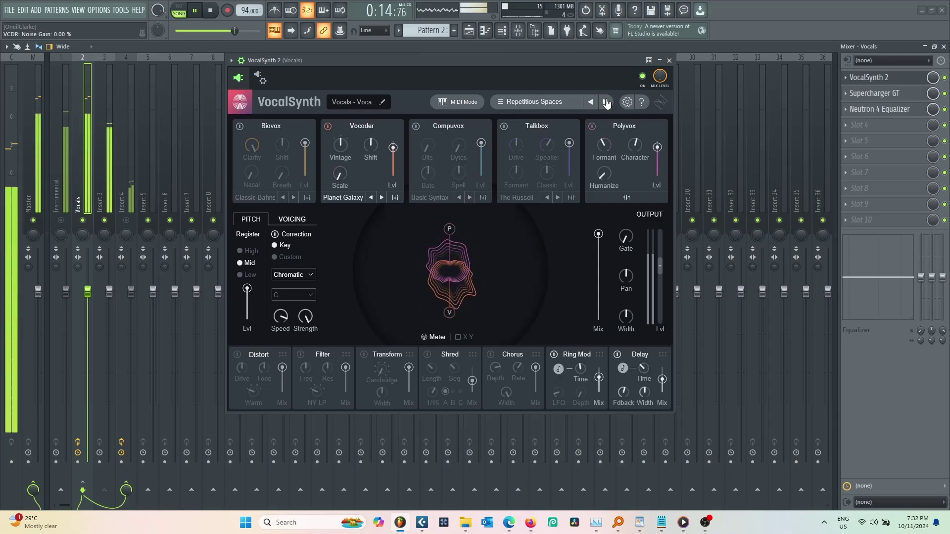
click(606, 102)
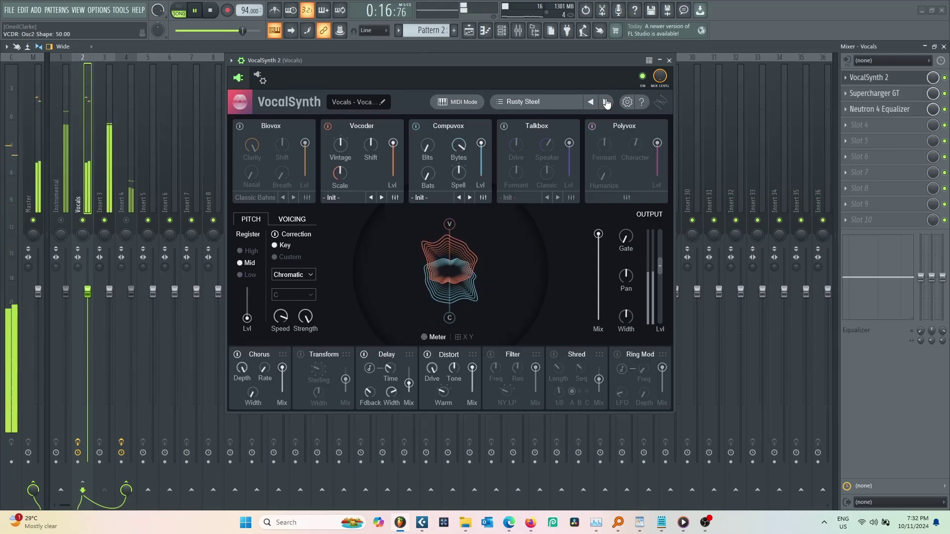
click(606, 103)
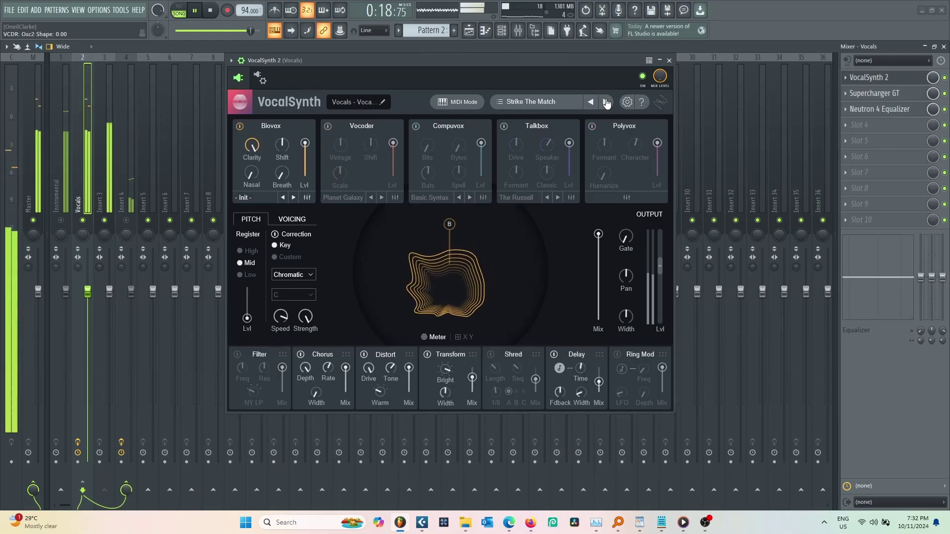
Step: Audition the presets after Strike The Match up to Lock the Penta
click(607, 102)
click(606, 103)
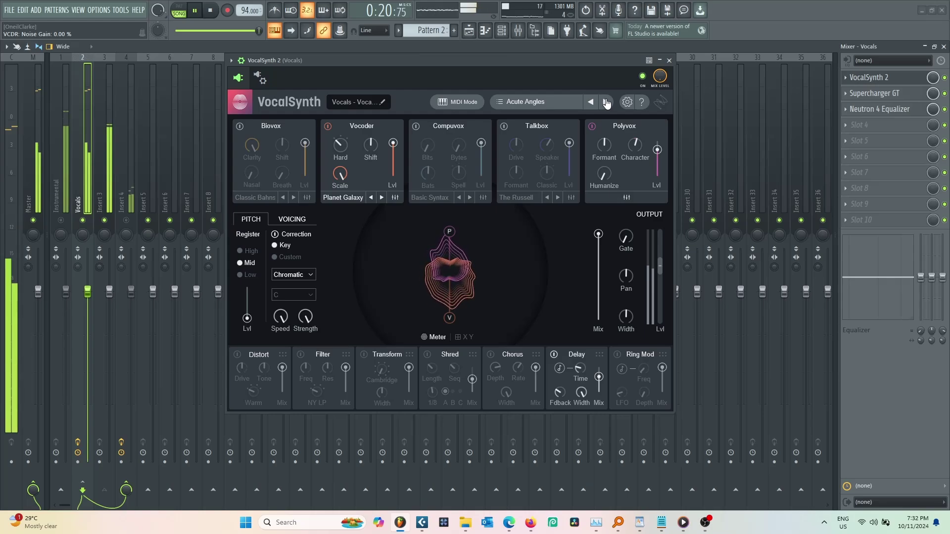
click(607, 103)
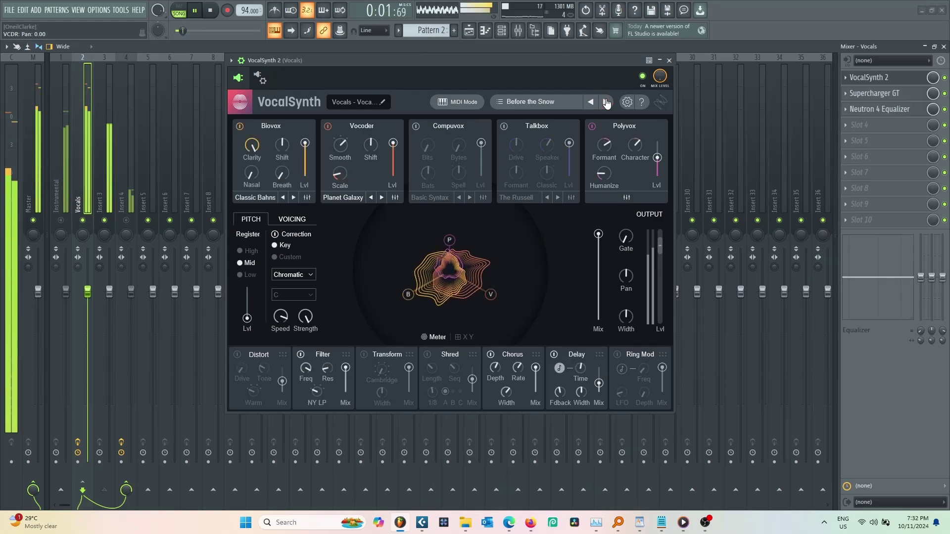
click(606, 102)
click(606, 102)
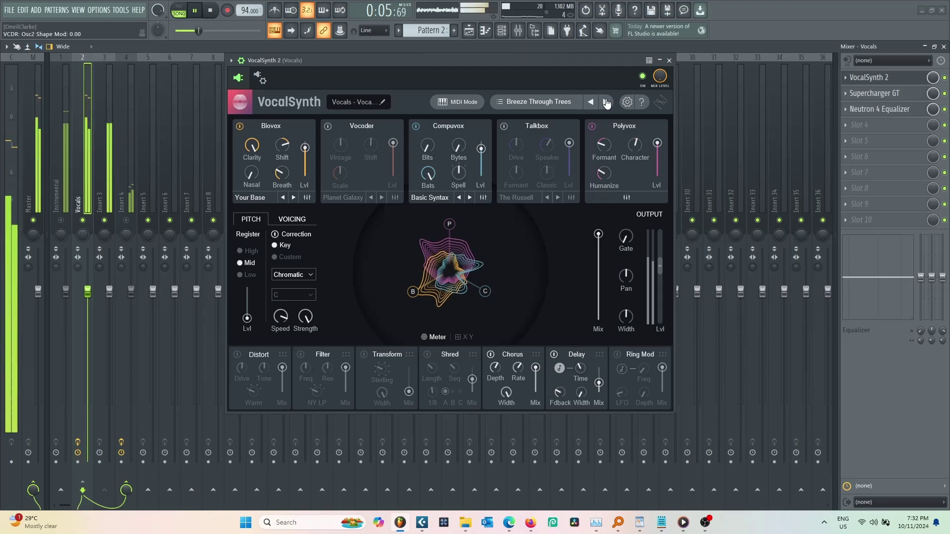
click(606, 102)
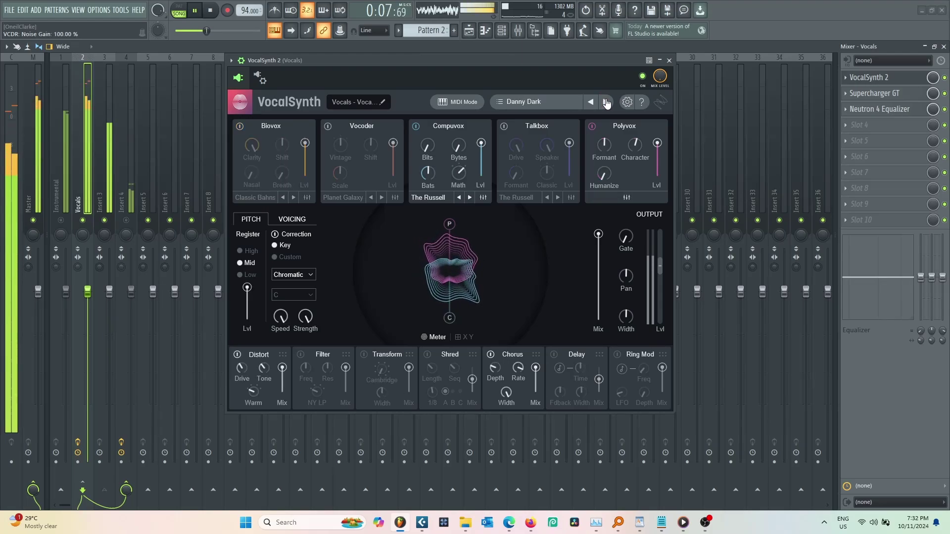
click(607, 102)
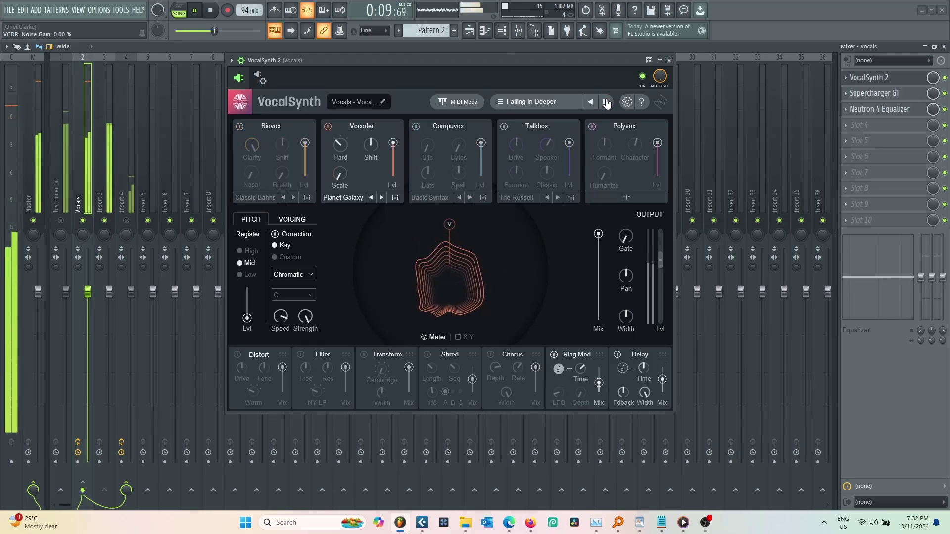
click(606, 102)
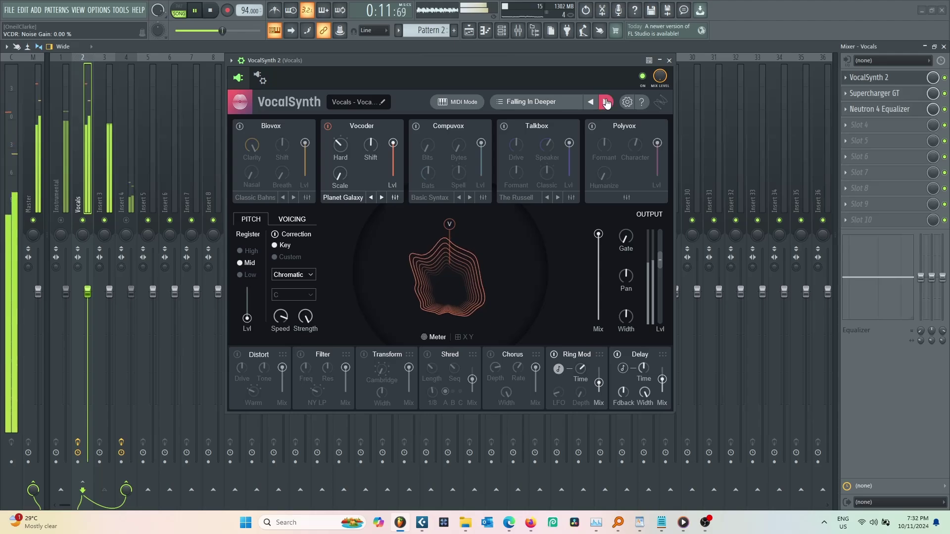
click(606, 102)
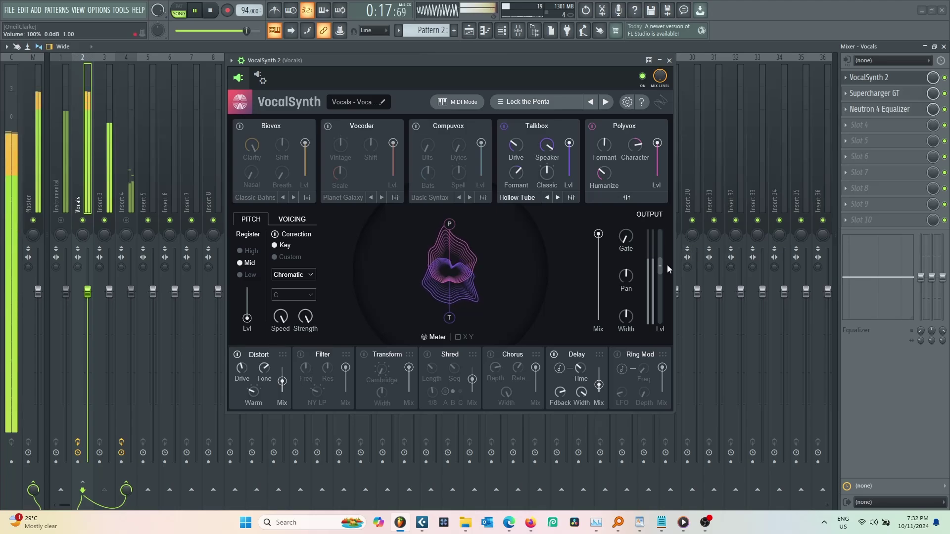
Step: Unmute the Instrumental track and blend in Lock the Penta with the output mix at about 29.31 and output level at about 0.66
drag(667, 265, 667, 293)
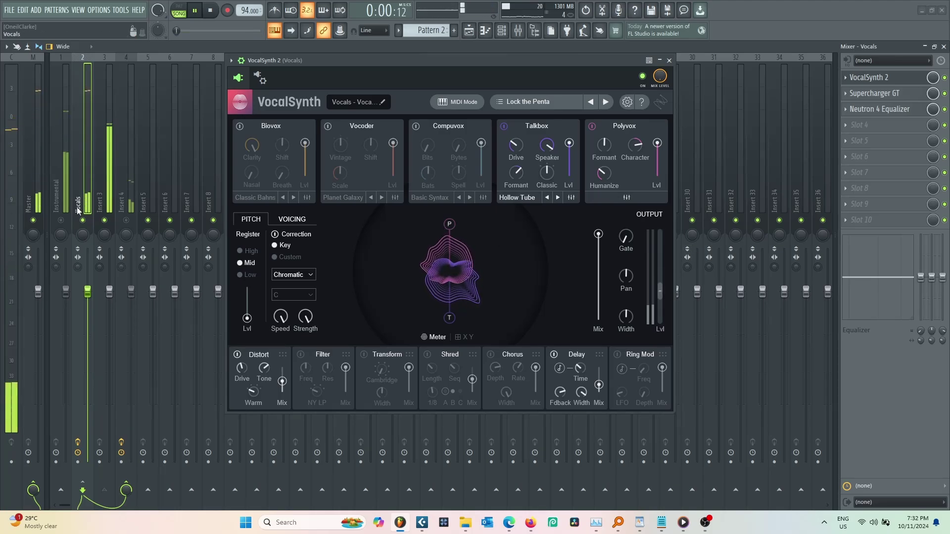
click(61, 220)
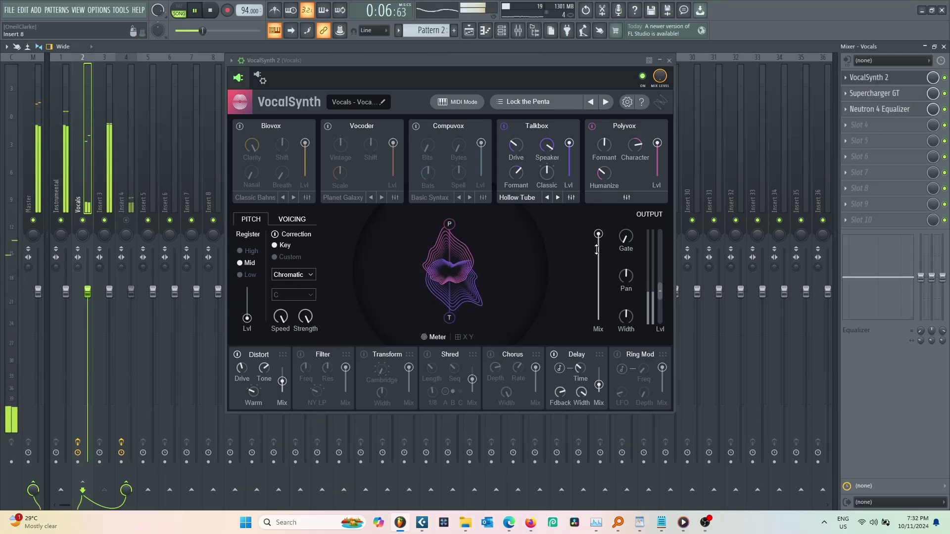
drag(598, 234, 622, 280)
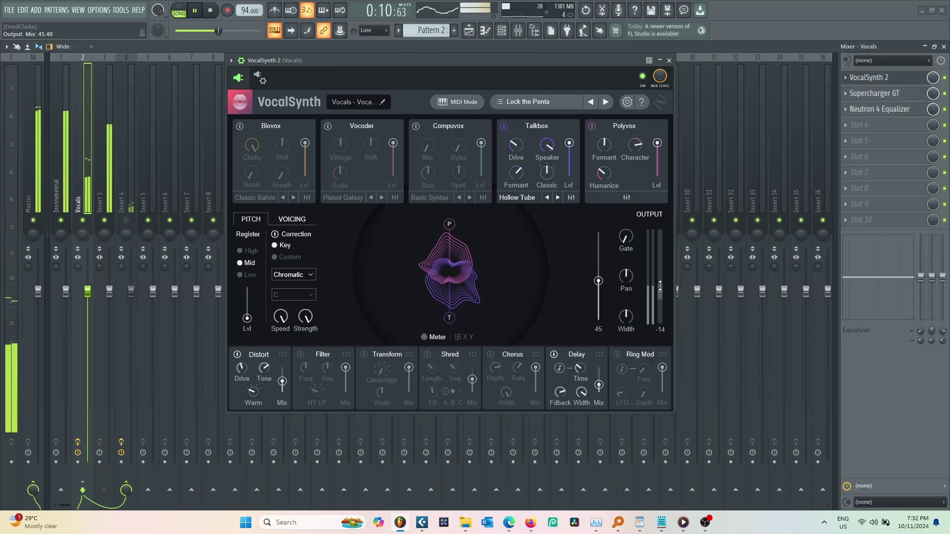
scroll(659, 259, up, 2)
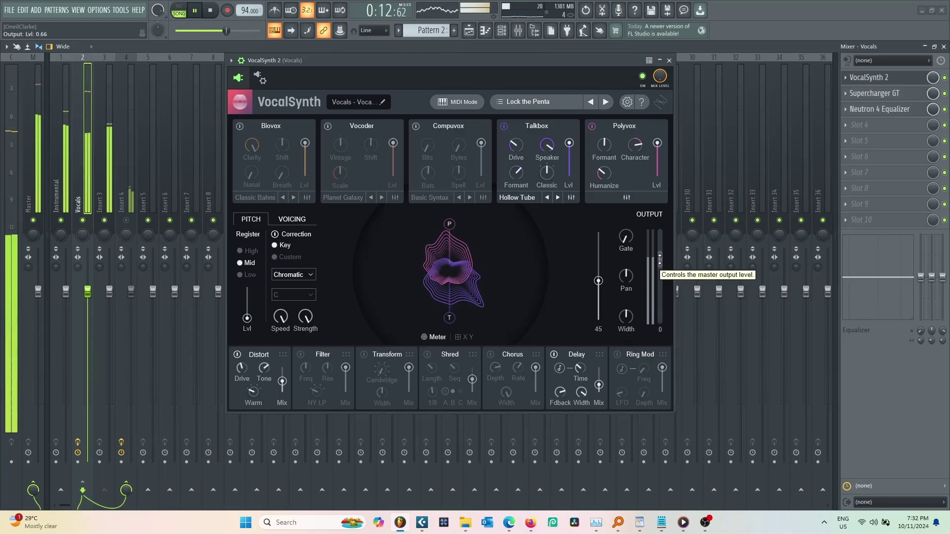
drag(598, 281, 603, 296)
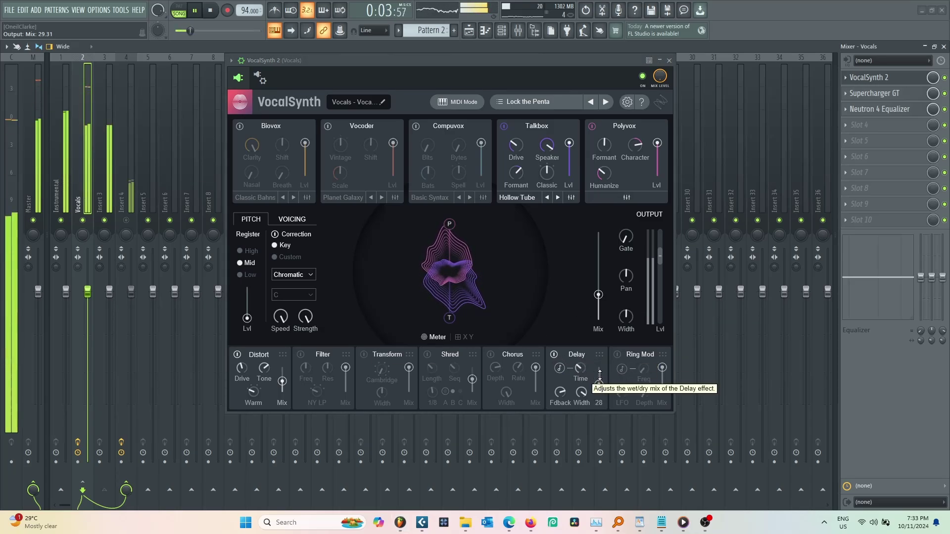
Step: Raise Lock the Penta's delay mix and audition Messages On The Wind with the output mix at 100
drag(601, 390, 598, 377)
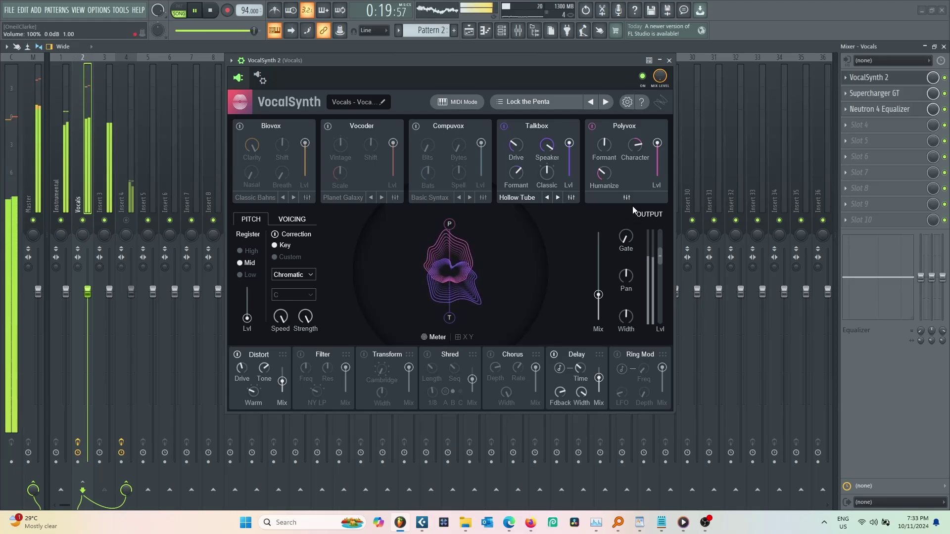
click(605, 102)
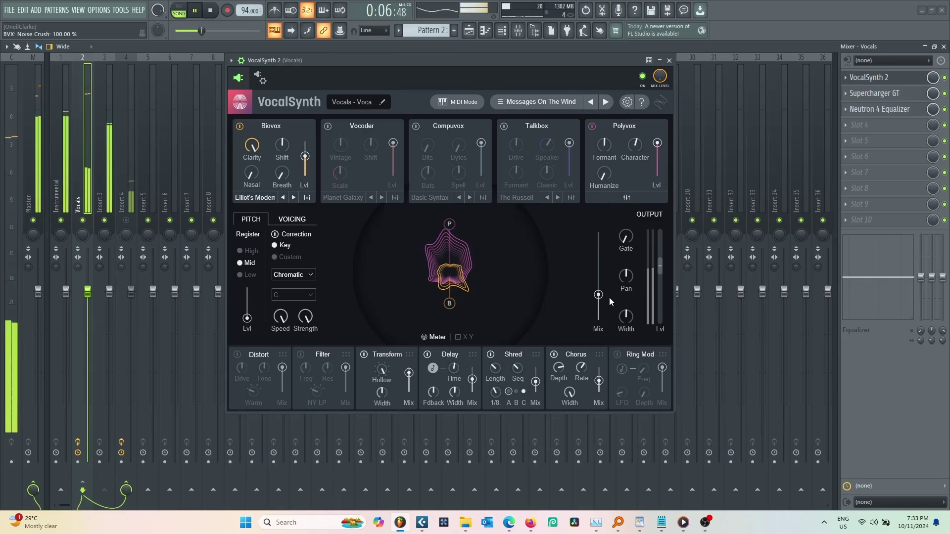
drag(598, 295, 588, 158)
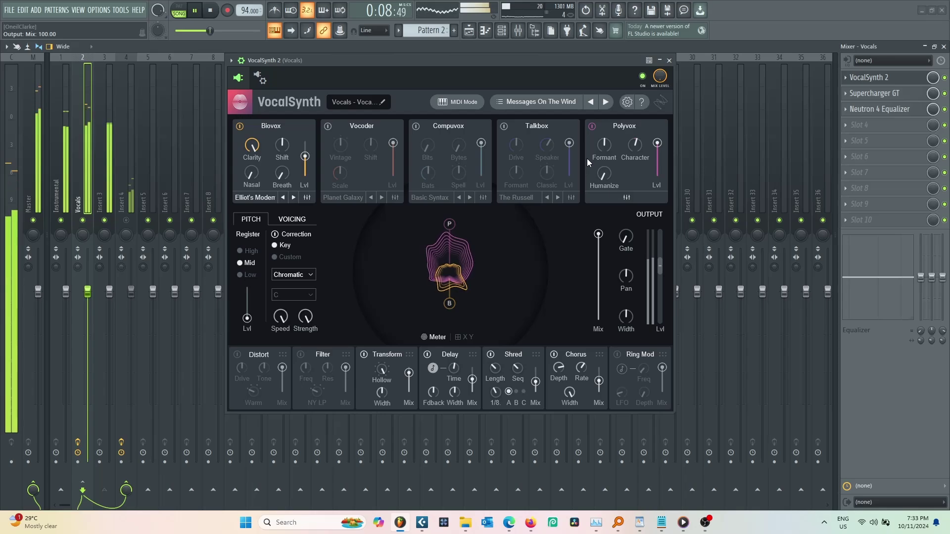
Step: Audition the presets from Oberon's Keys to Creepy Spirits over the instrumental
click(606, 102)
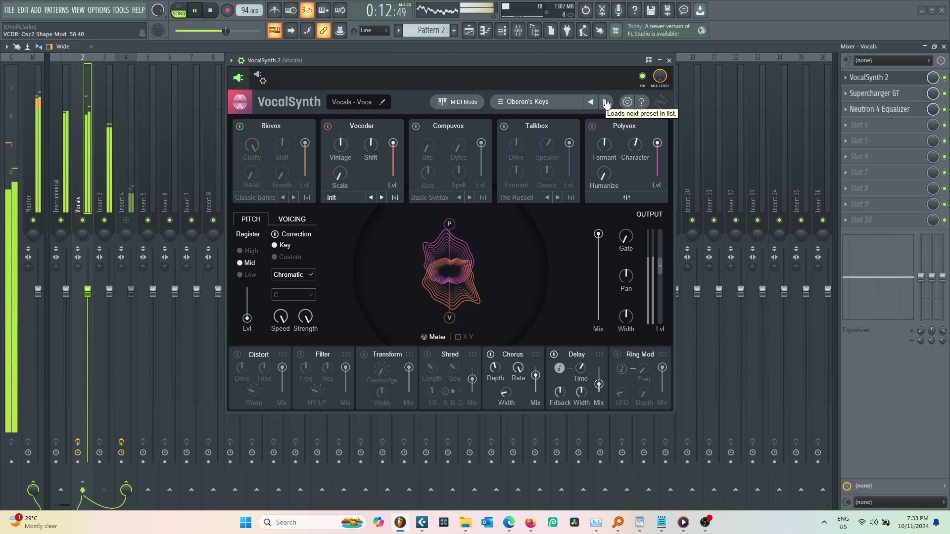
click(606, 102)
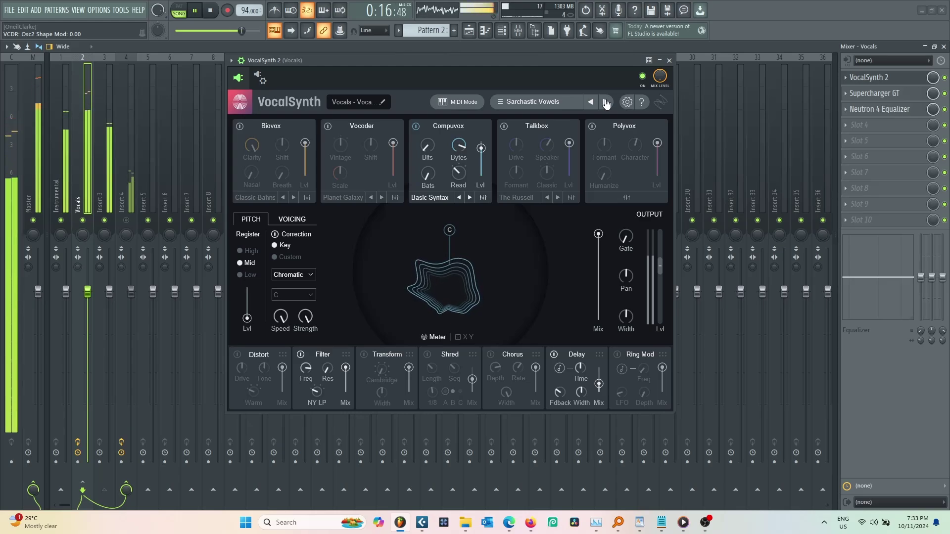
click(606, 102)
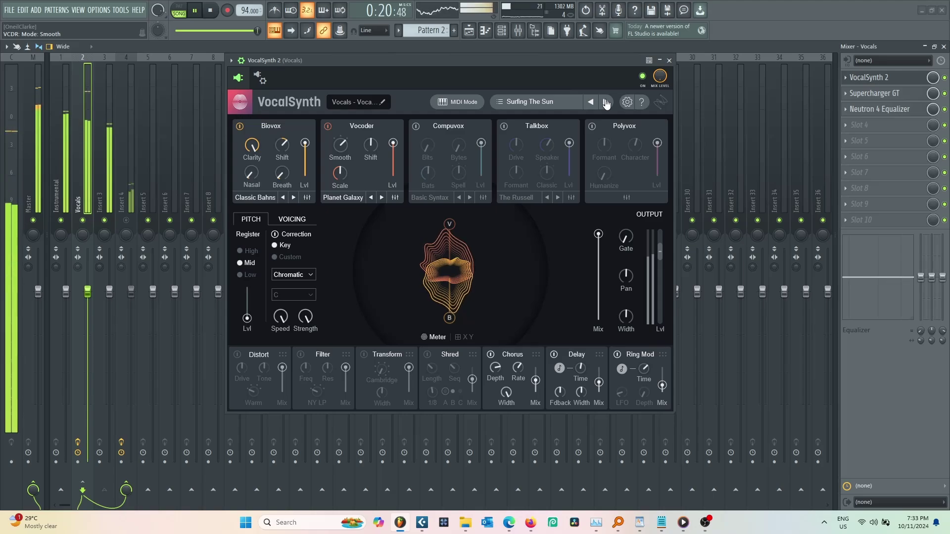
click(606, 102)
click(606, 102)
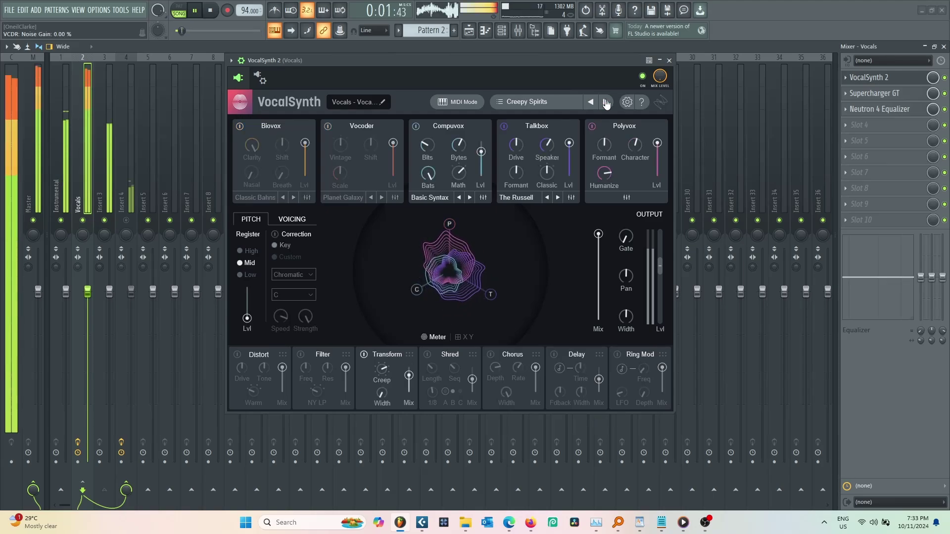
Step: Audition the presets from Deep Grater to Furious Robots over the instrumental
click(606, 103)
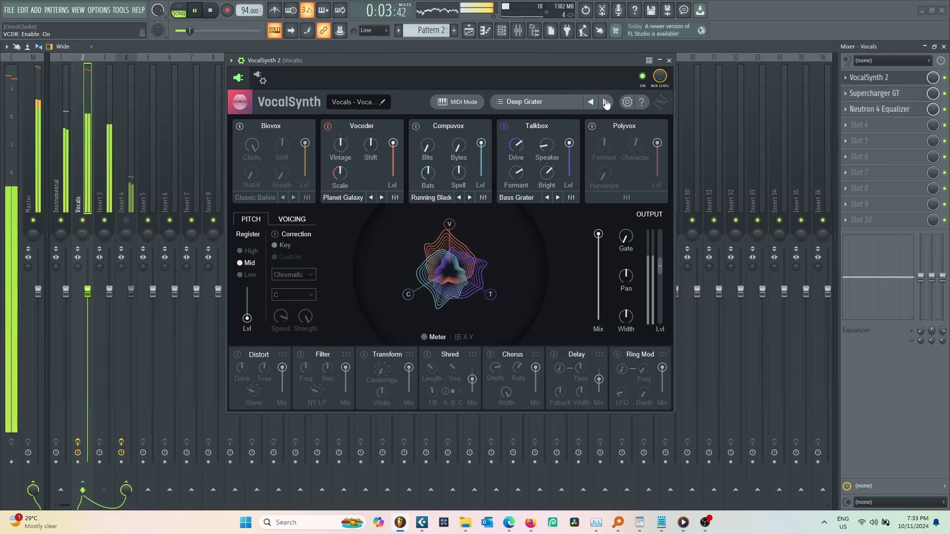
click(606, 102)
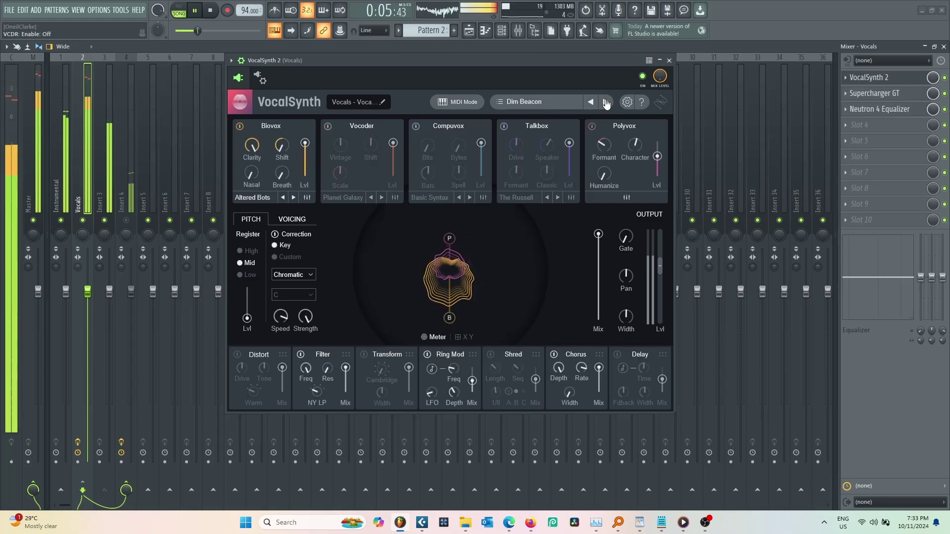
click(606, 102)
click(606, 102)
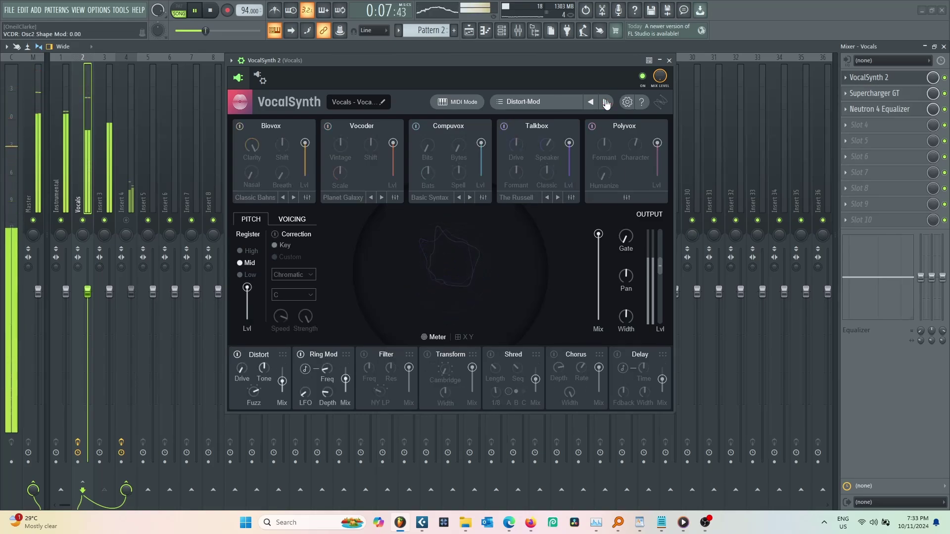
click(606, 103)
click(606, 103)
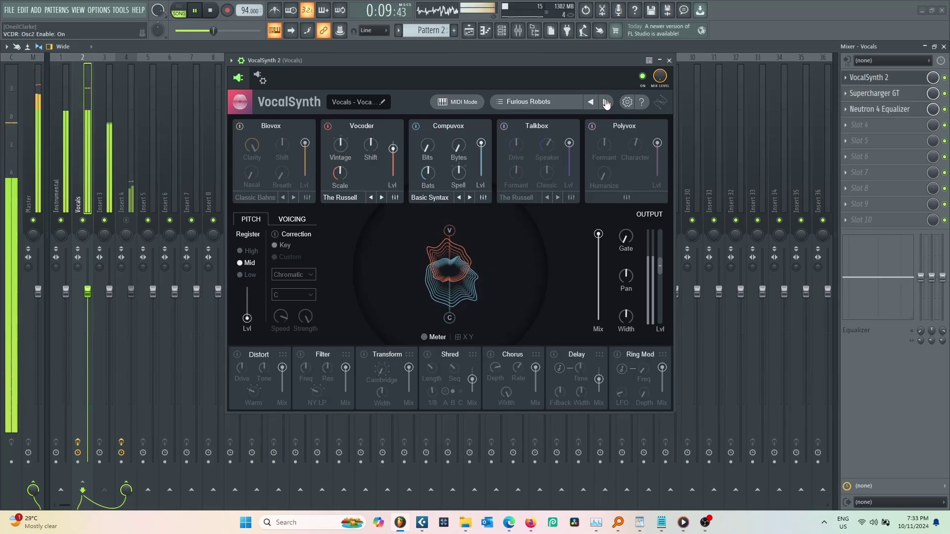
Step: Audition the presets from Fuzzy Cuddle to Rilo Ken over the instrumental and stop playback
click(606, 103)
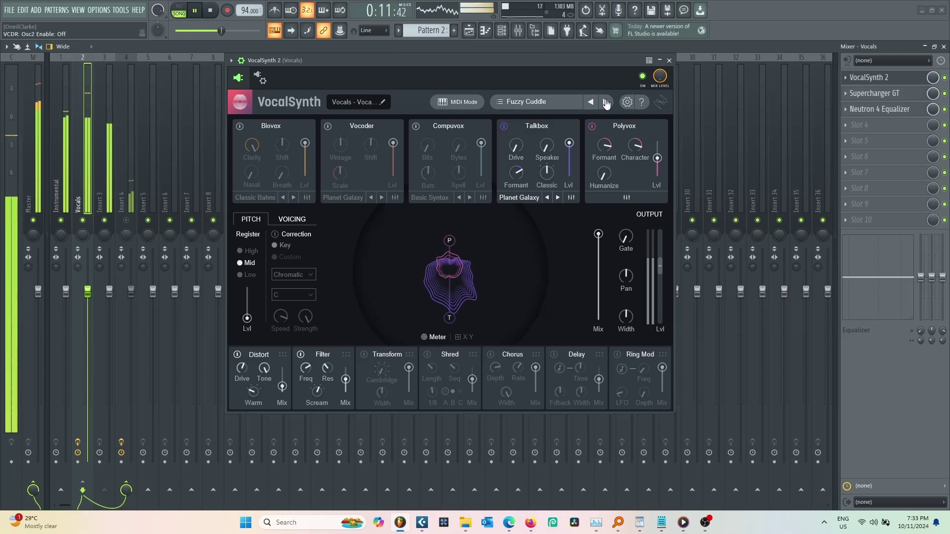
click(606, 103)
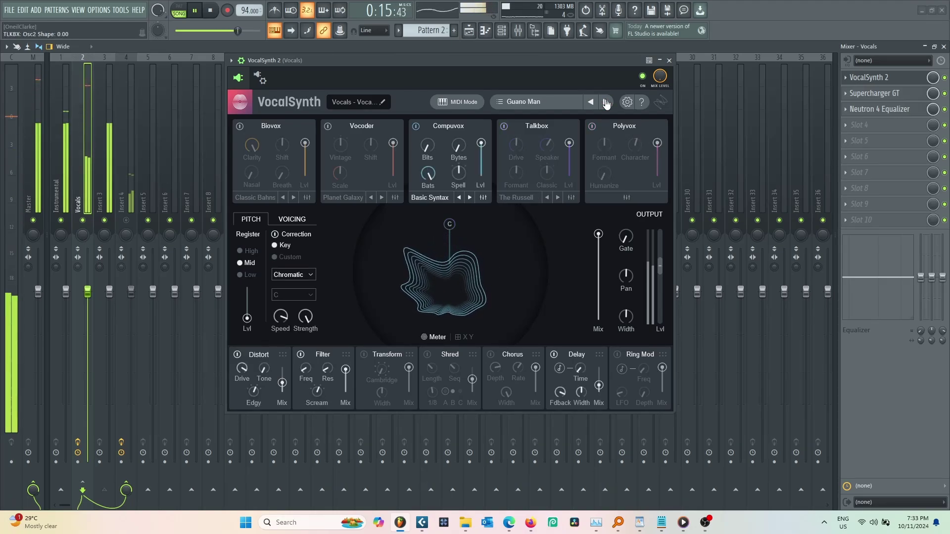
click(606, 103)
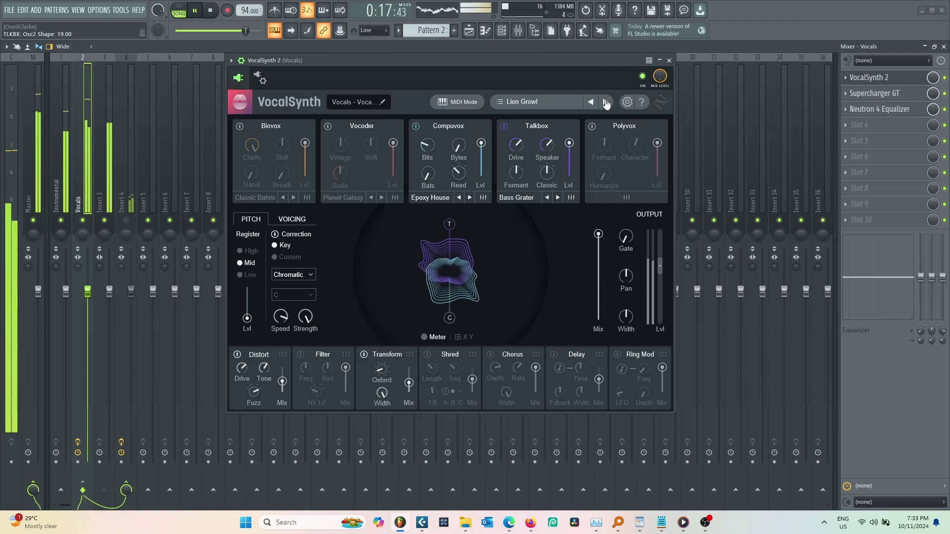
click(606, 102)
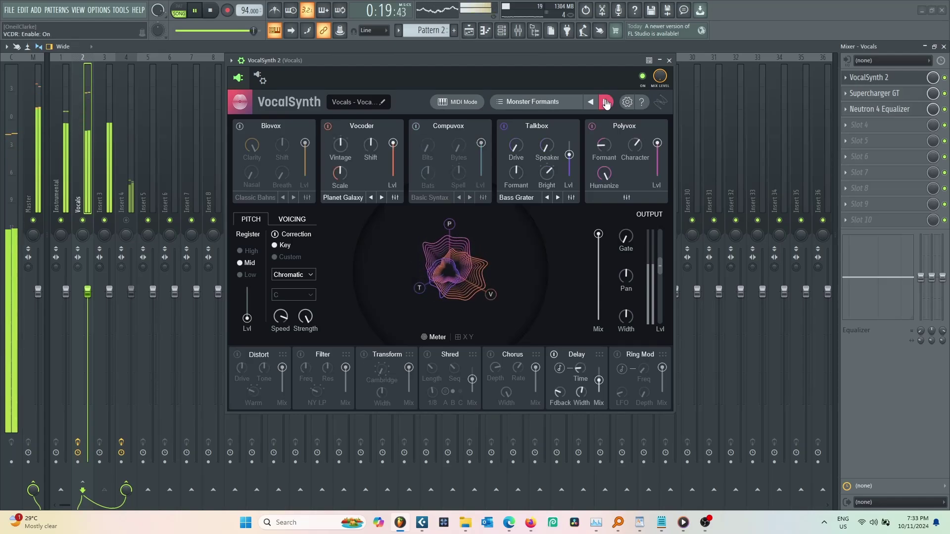
click(606, 102)
key(space)
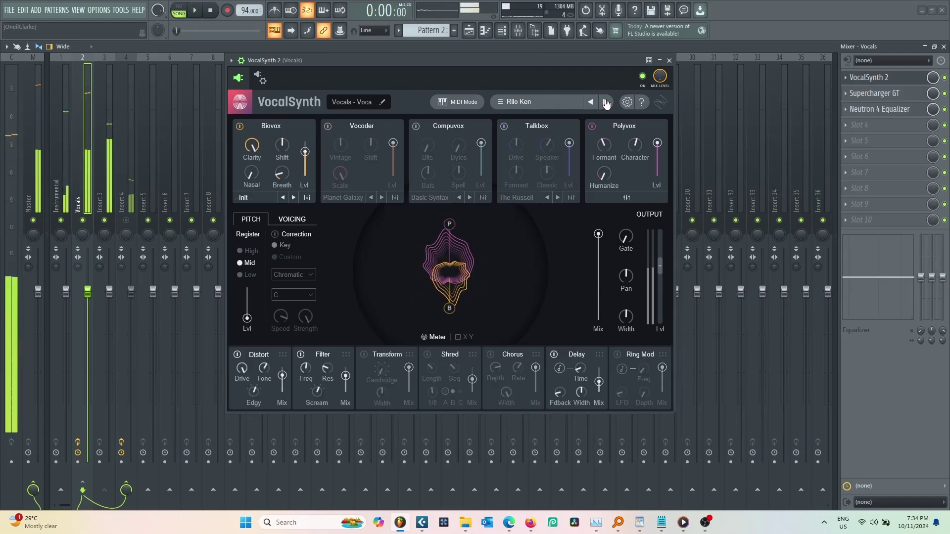
Step: Restart playback and audition the presets Rusty Wheelwell and Standard Bot
key(space)
click(606, 103)
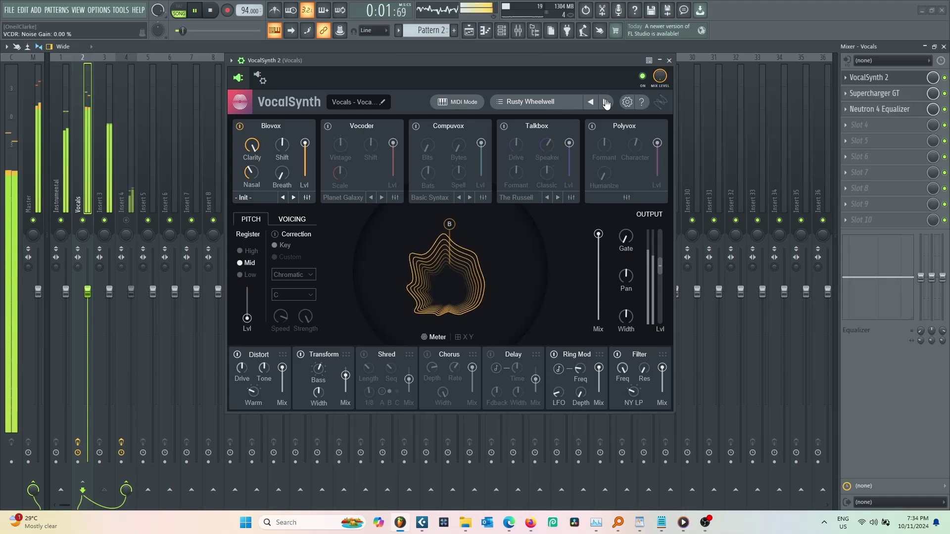
click(606, 103)
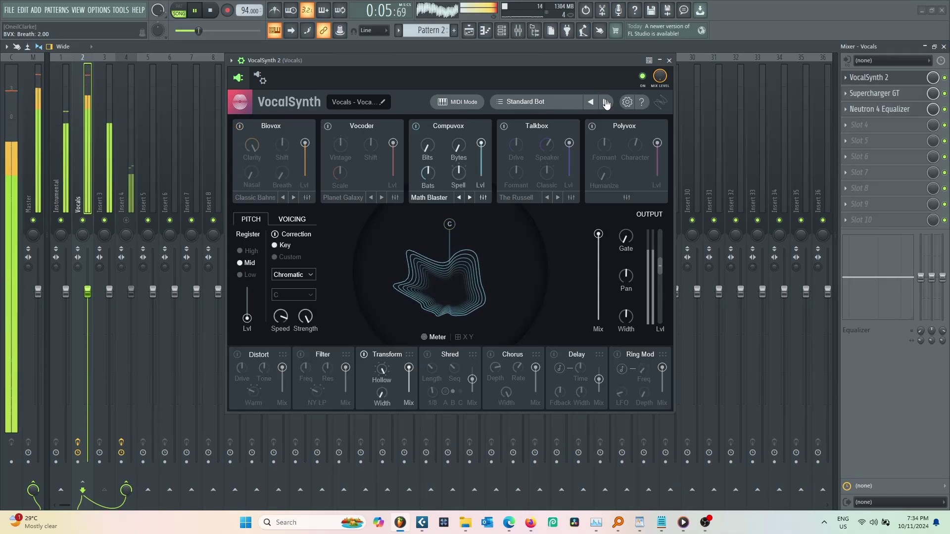
Step: Blend in Standard Bot with a reduced output mix, output level at about 1.74 and width at about 86.41
drag(661, 267, 667, 287)
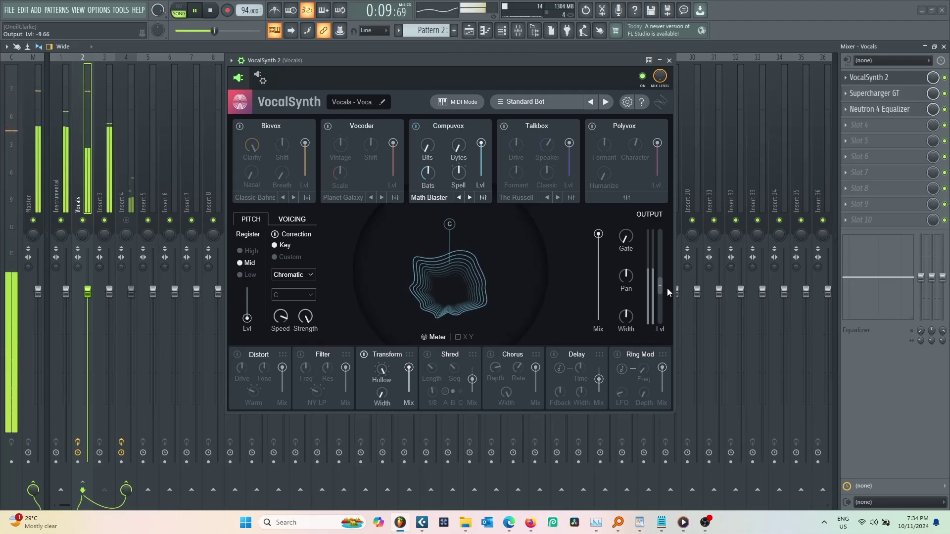
drag(598, 234, 661, 254)
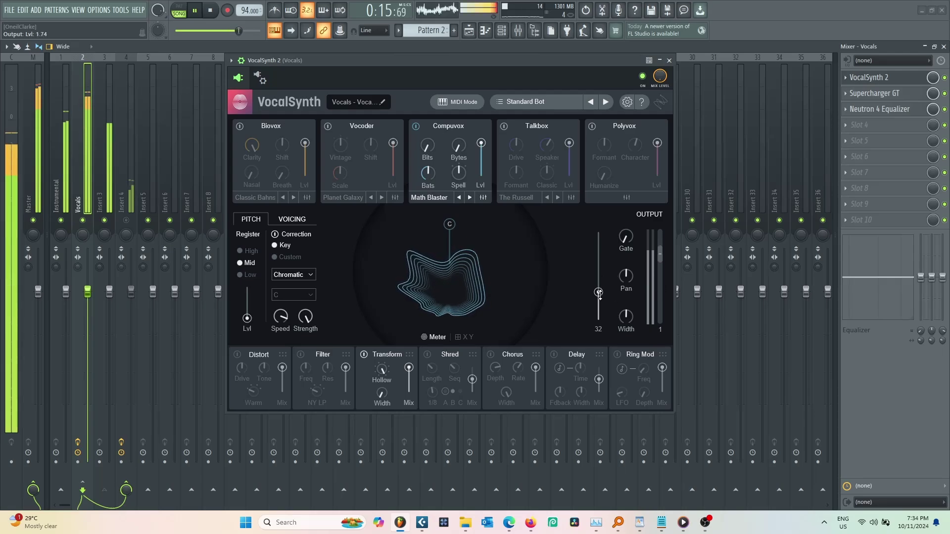
drag(598, 292, 619, 267)
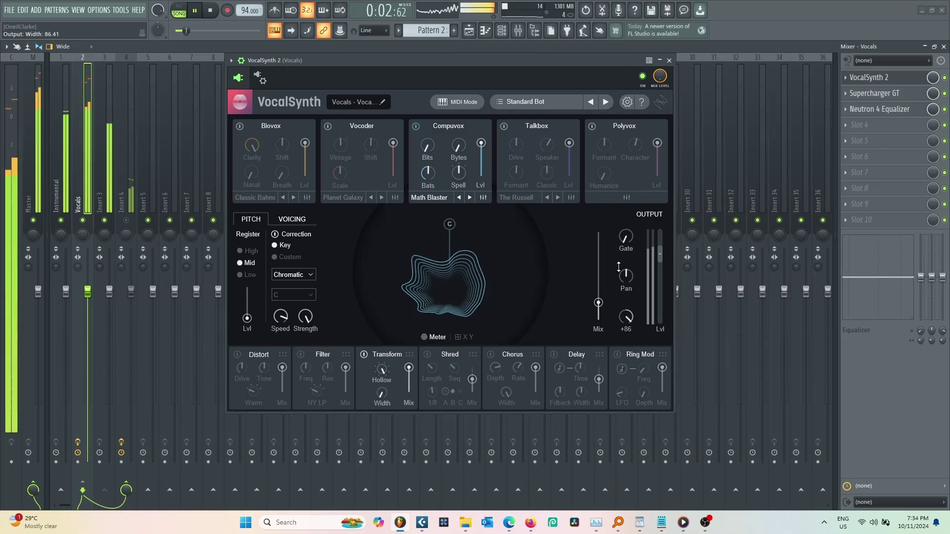
Step: Set the pitch correction key to C# / Db Minor and raise the output mix to about 85.63
click(275, 275)
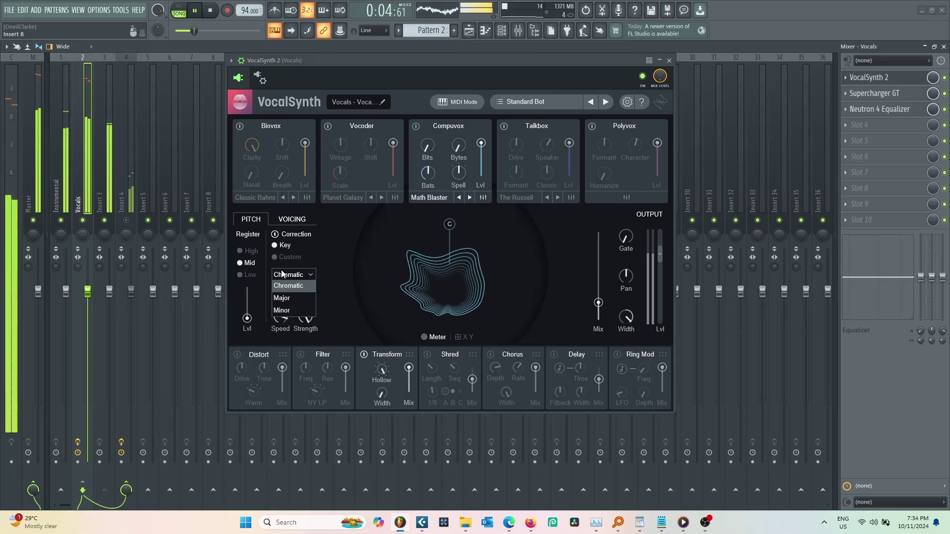
click(288, 311)
click(290, 296)
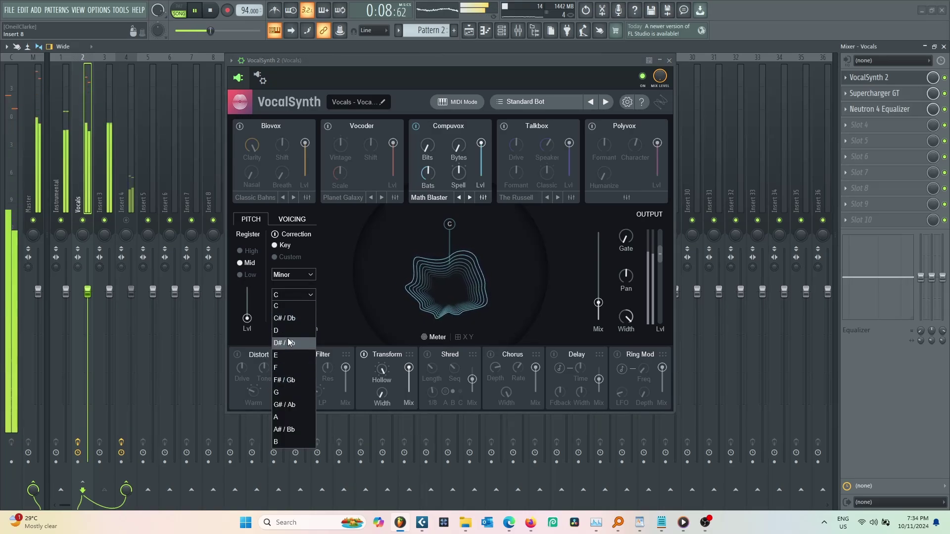
click(301, 322)
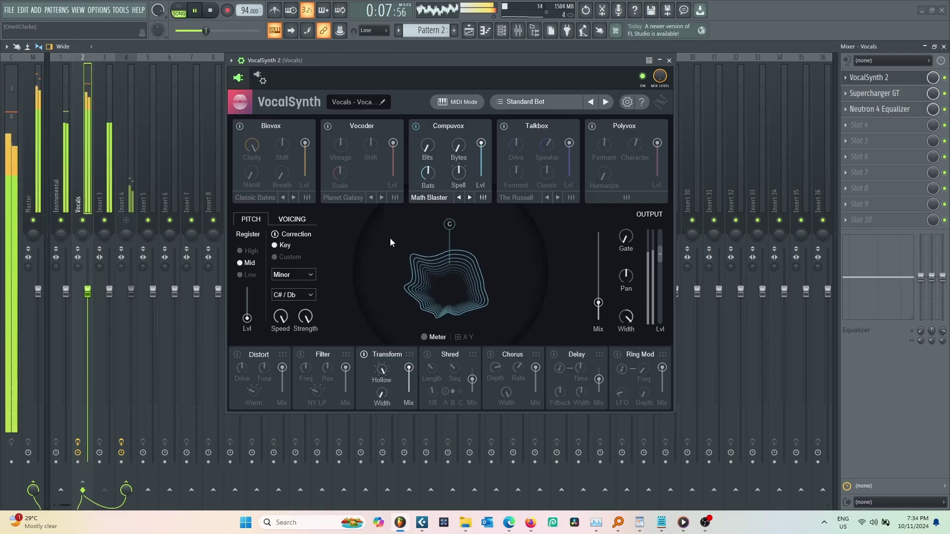
drag(598, 303, 589, 245)
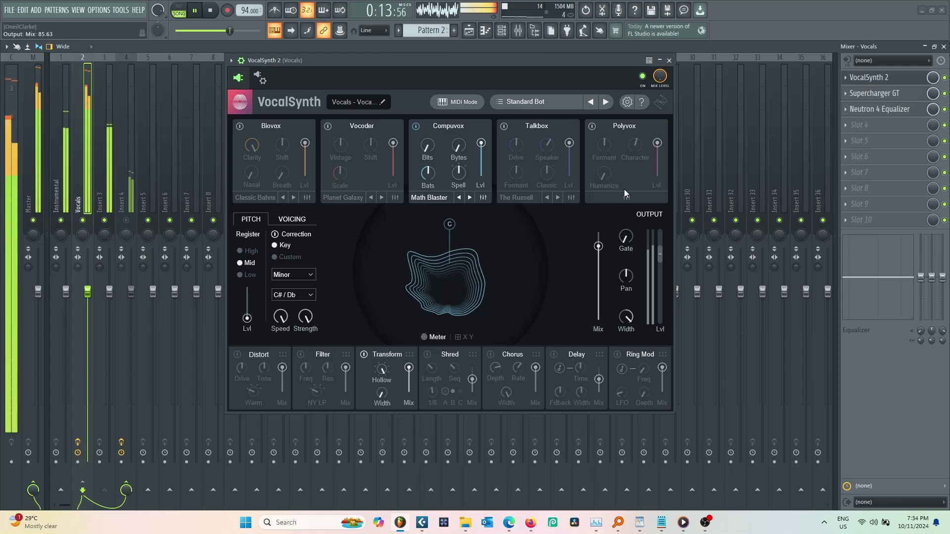
Step: Audition the presets from Stuck In A Box to Walkie Talkie Futz, with Stuck In A Box's output level at about -8.57
click(606, 101)
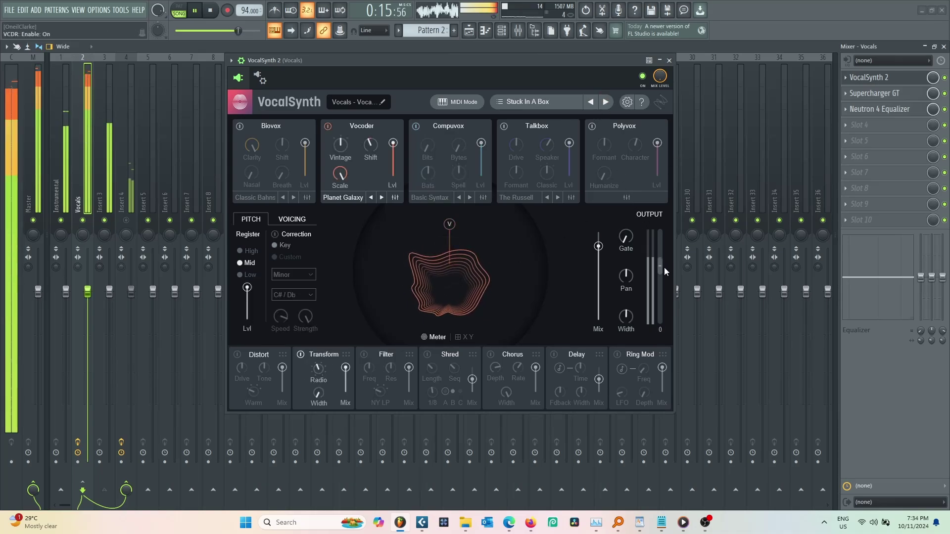
drag(660, 257, 666, 284)
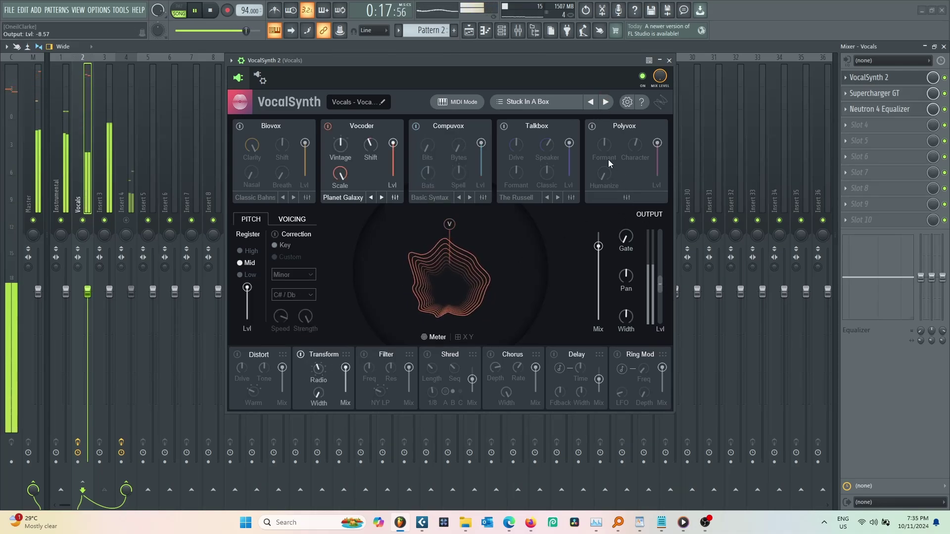
click(606, 103)
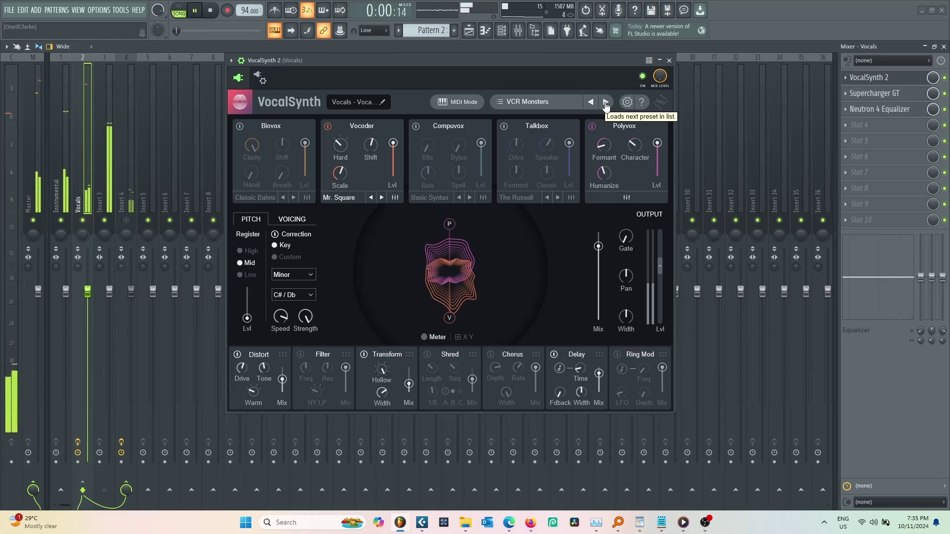
click(605, 102)
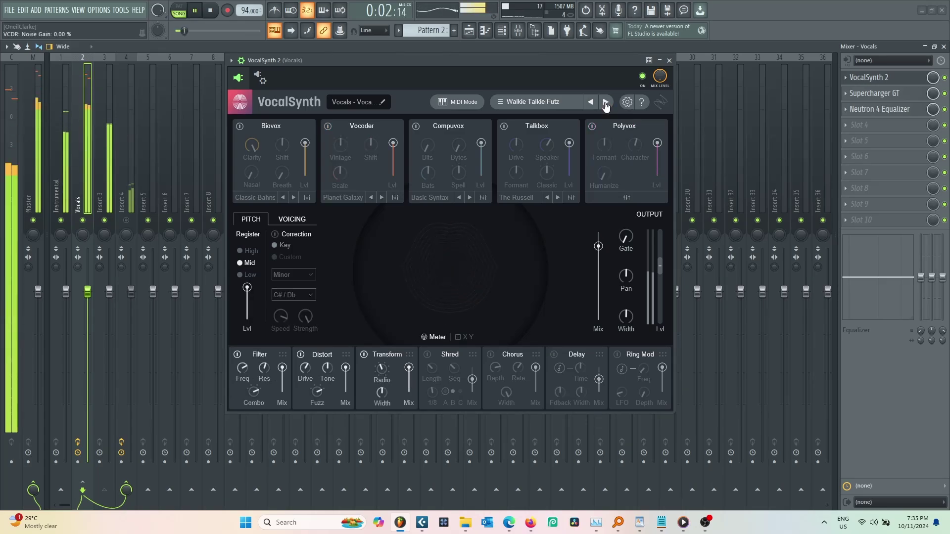
Step: Audition the presets from After the Rain to Gentle Whisper over the instrumental
click(606, 102)
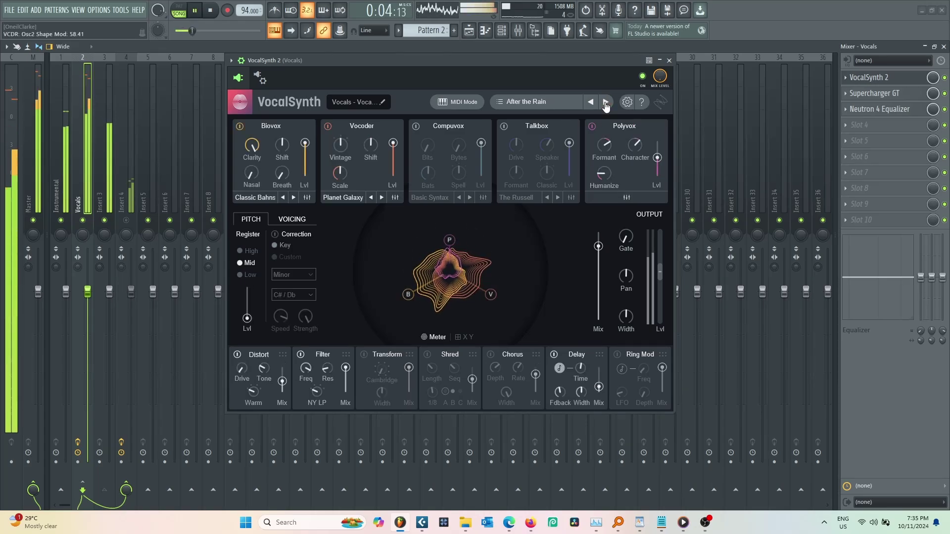
click(605, 102)
click(605, 103)
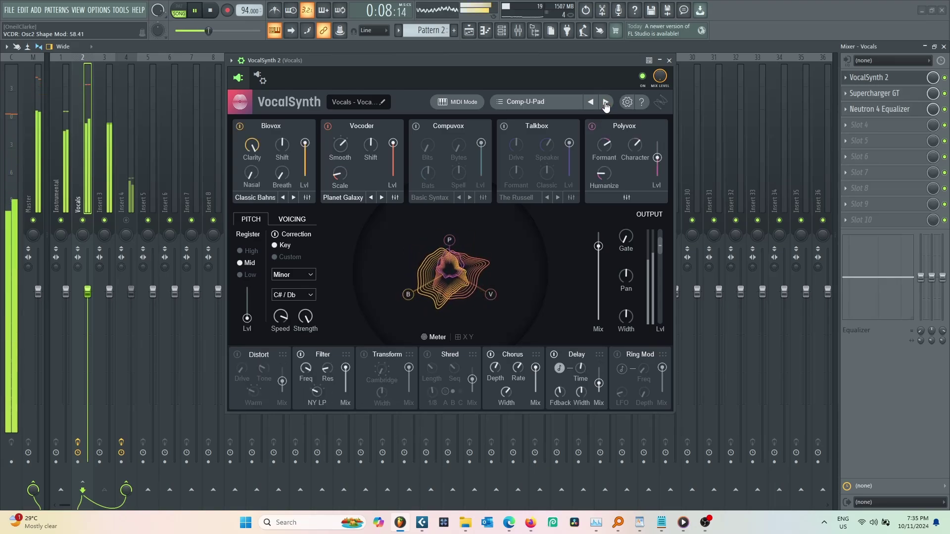
click(605, 102)
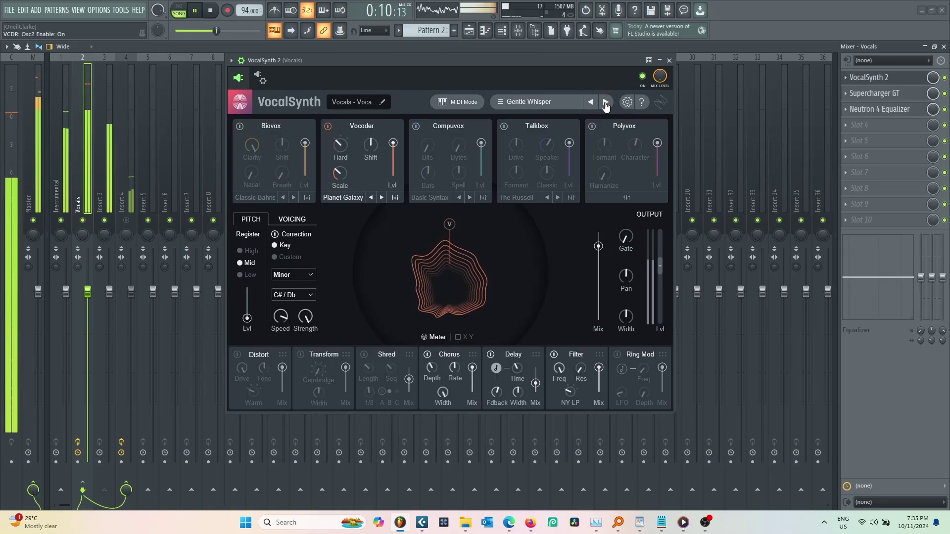
Step: Load the Seek Them Out preset and blend it in with the output mix at about 29.89 and output level at about 1.22
click(606, 103)
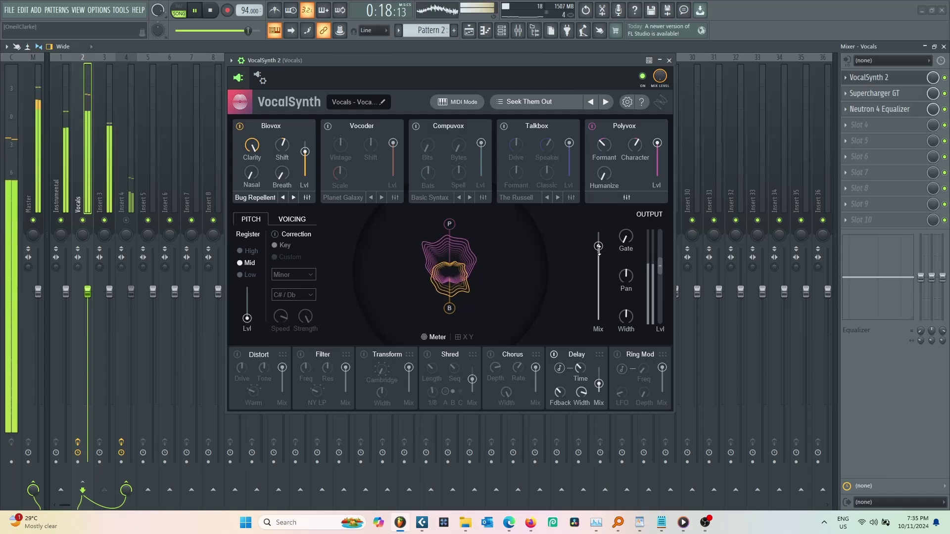
drag(598, 247, 604, 264)
drag(615, 300, 660, 258)
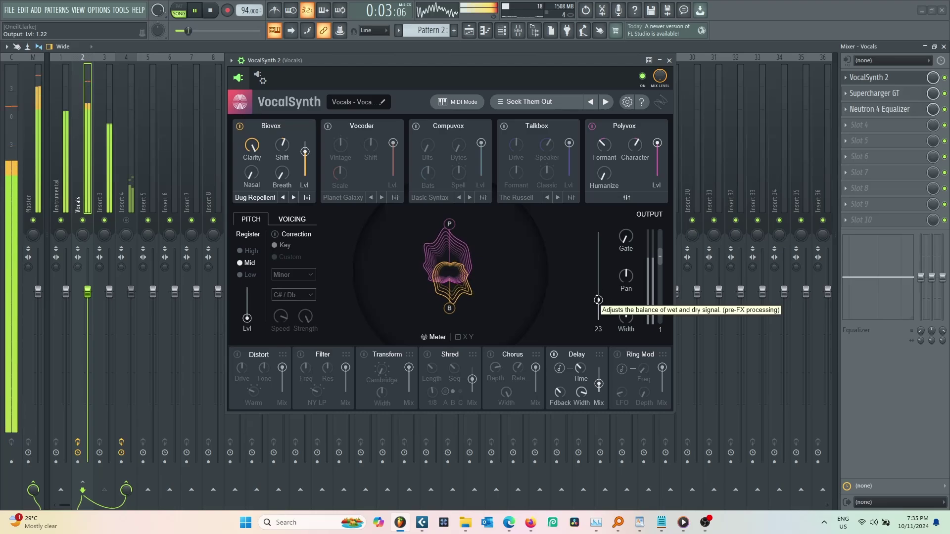
drag(598, 300, 598, 295)
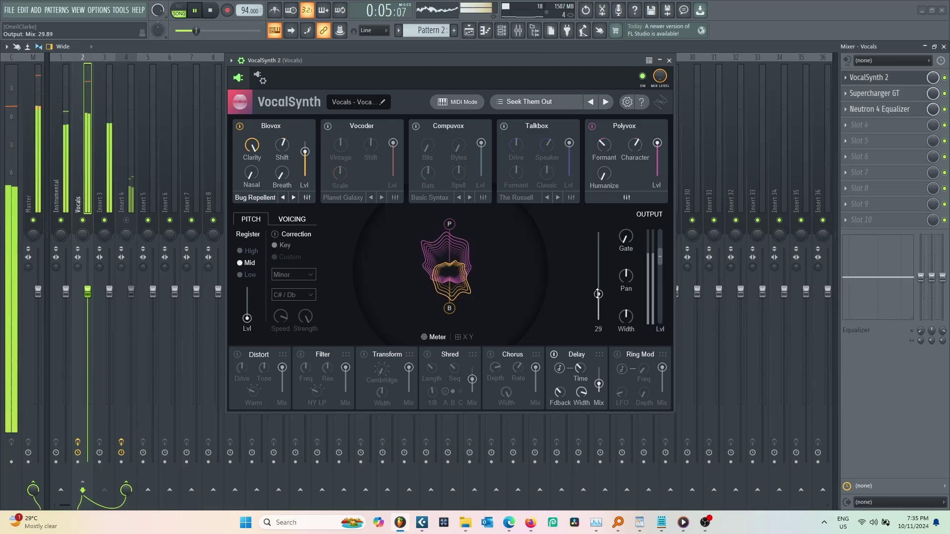
Step: Raise the Seek Them Out preset's output mix to about 54 against the instrumental
drag(598, 294, 598, 290)
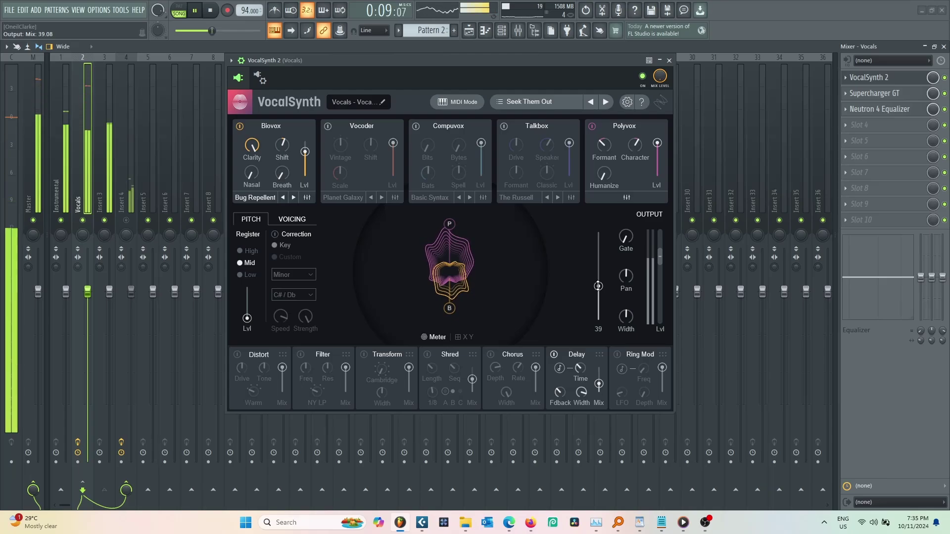
drag(598, 286, 598, 273)
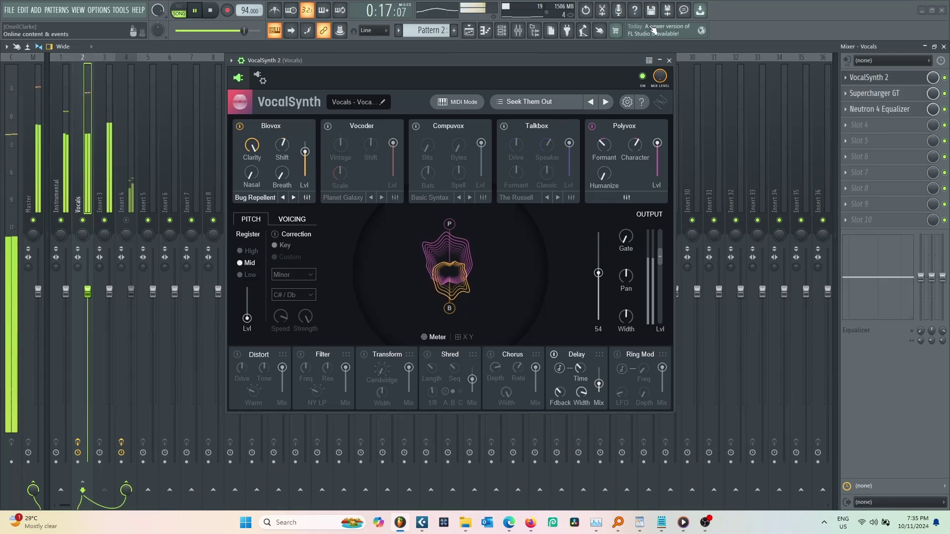
Step: Audition the presets from Talking Box to Cork Puller over the instrumental with the output mix at 100
click(606, 103)
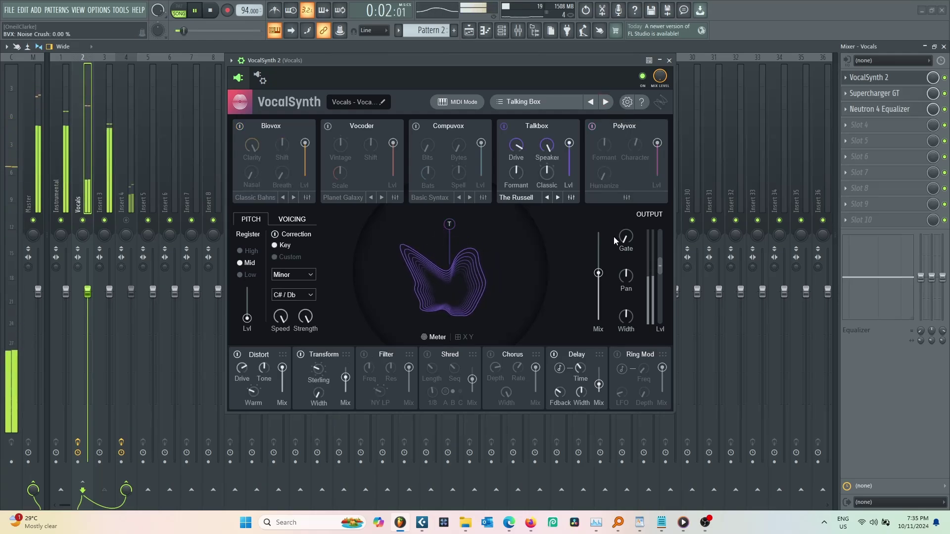
drag(598, 273, 598, 186)
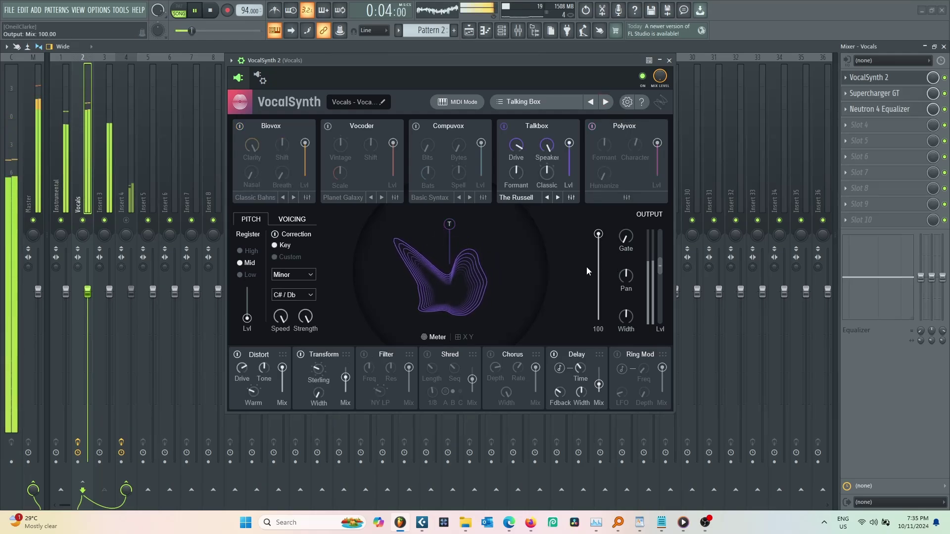
click(606, 103)
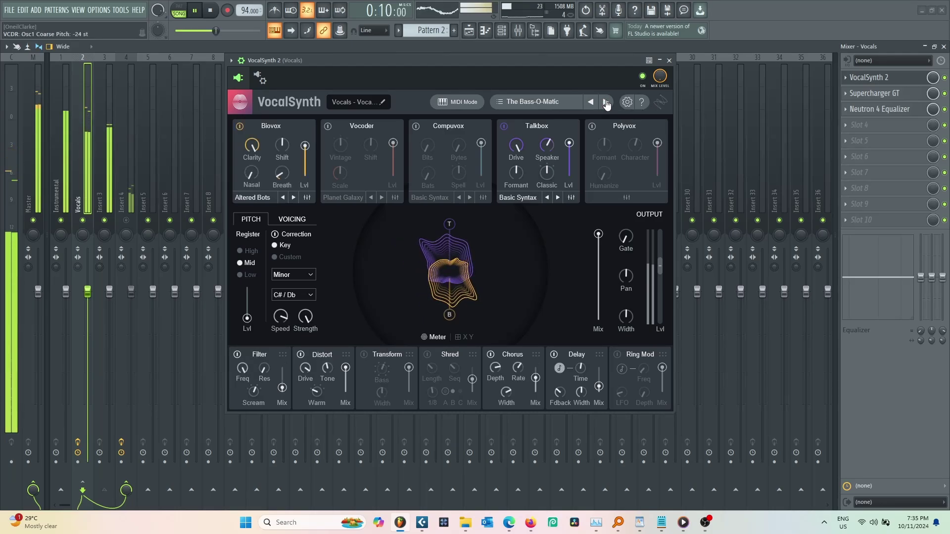
click(606, 103)
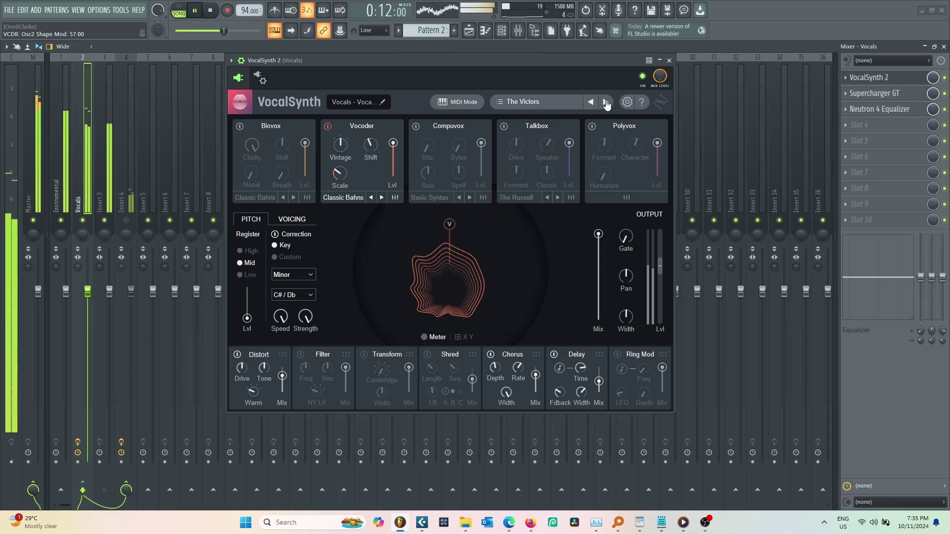
click(606, 103)
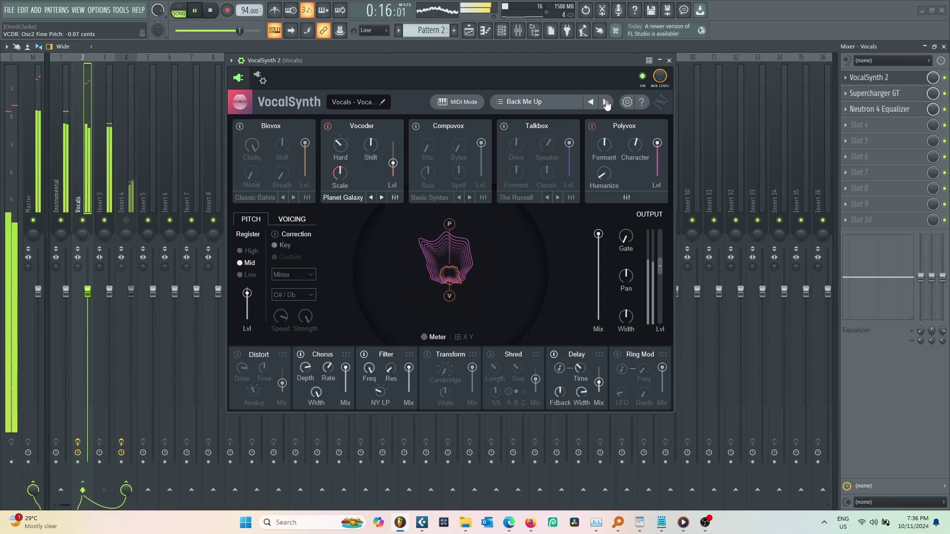
click(606, 103)
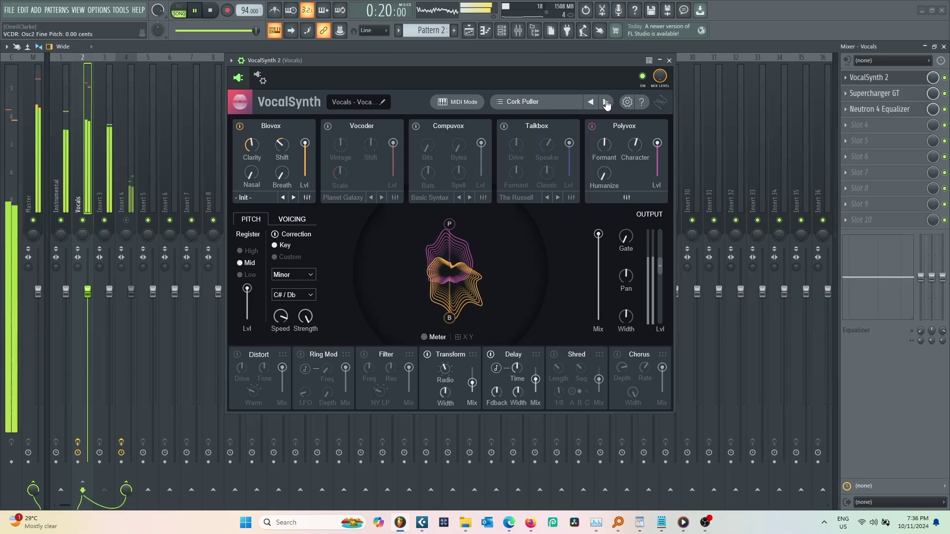
Step: Mute the Instrumental track and audition the presets from Delicate Biology to Secondary Robots
click(61, 221)
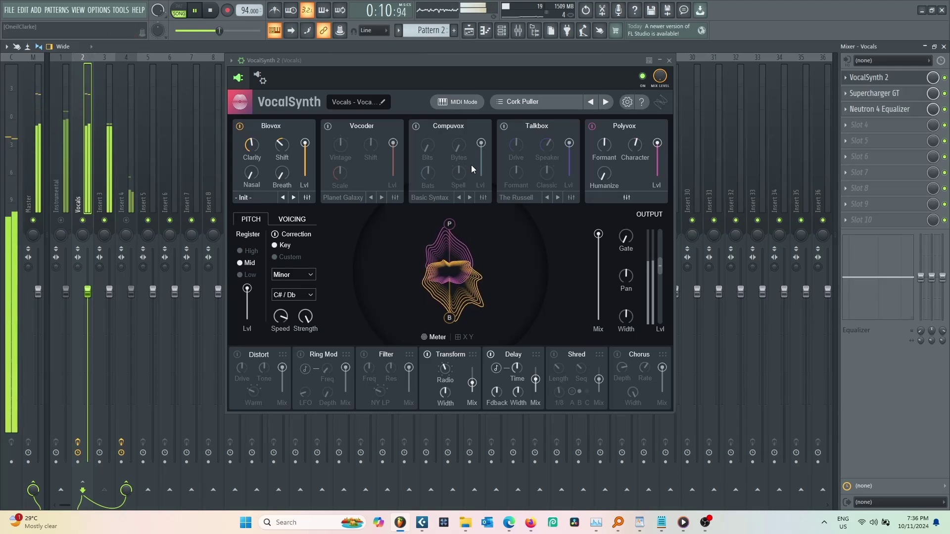
click(604, 102)
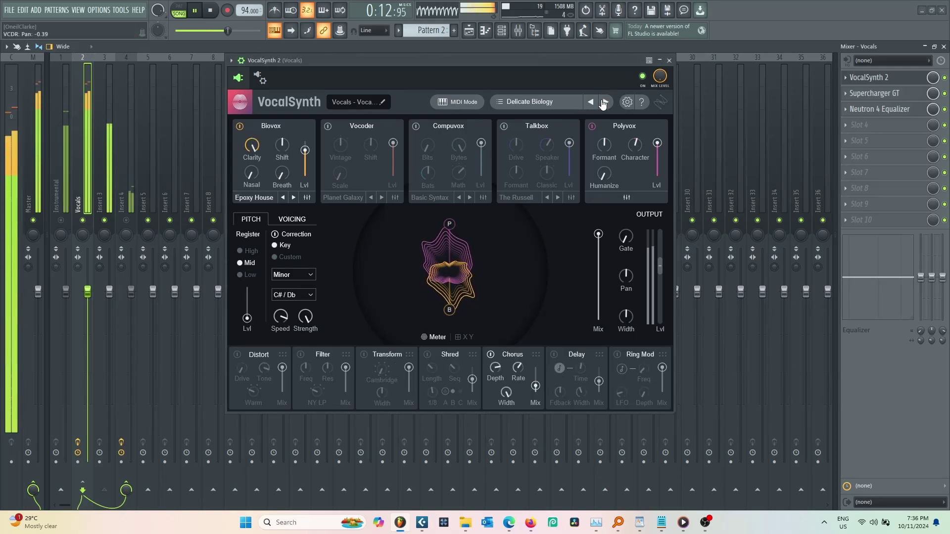
click(604, 102)
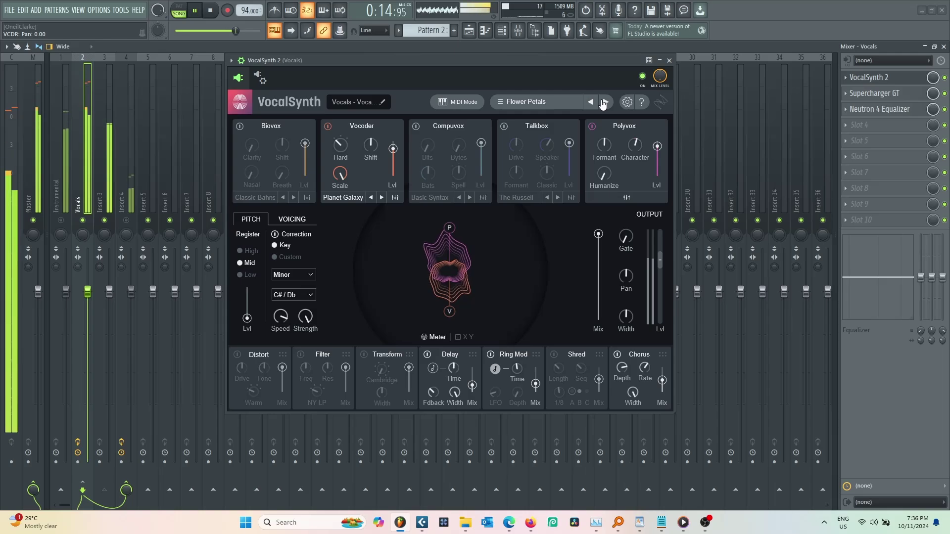
click(604, 101)
click(604, 101)
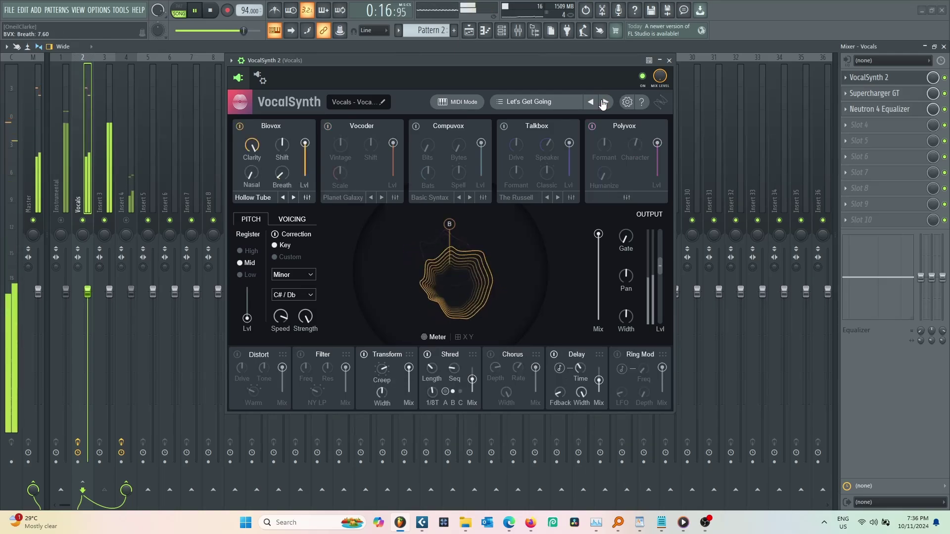
click(604, 102)
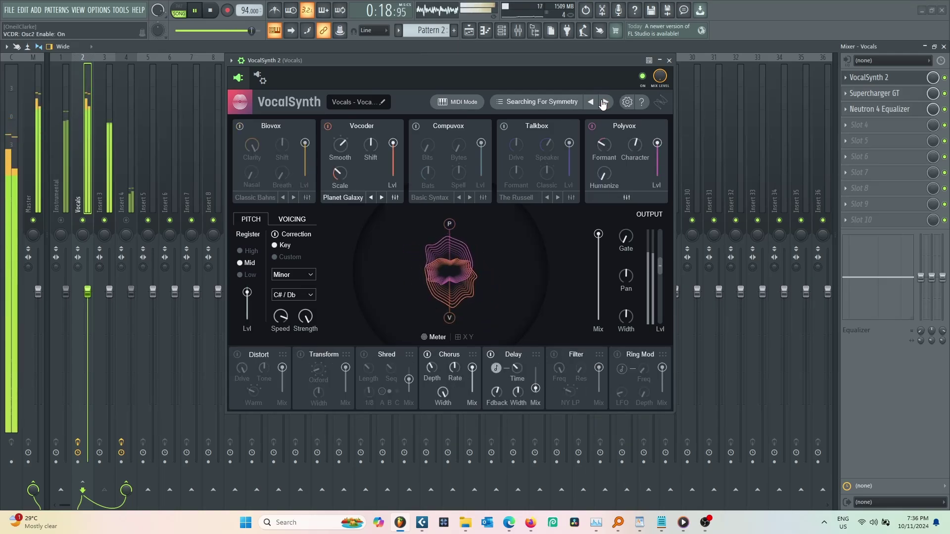
click(604, 102)
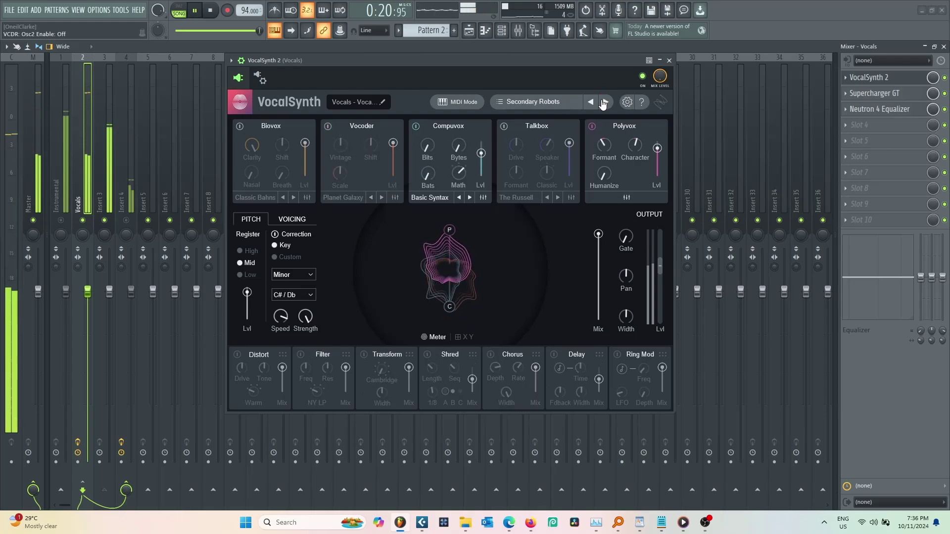
Step: Audition the presets from Small Squares to Better Things, lowering the output level on Better Things
click(604, 102)
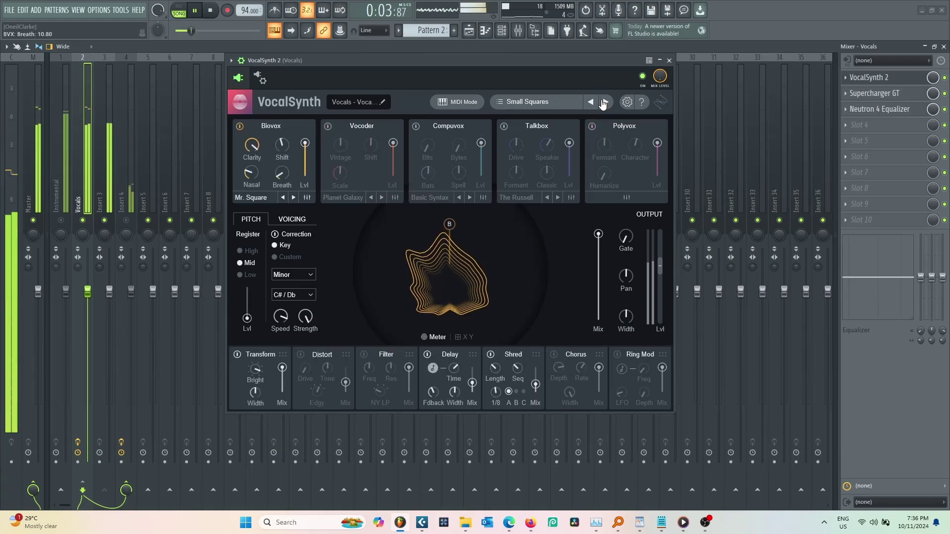
click(604, 102)
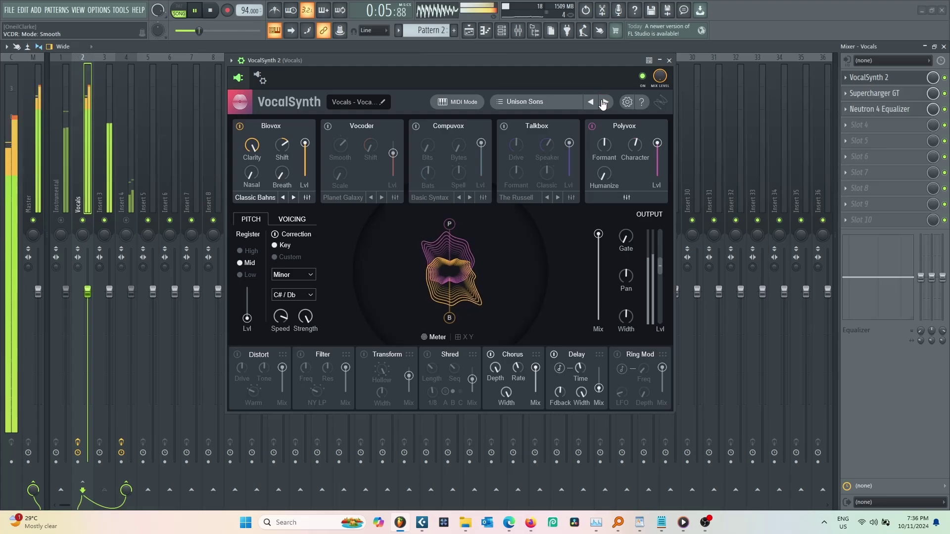
click(604, 102)
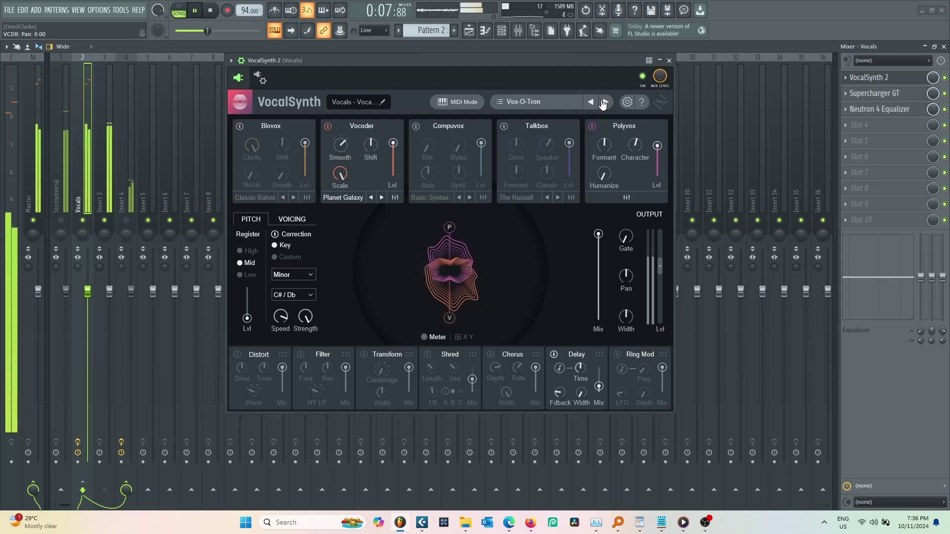
click(604, 102)
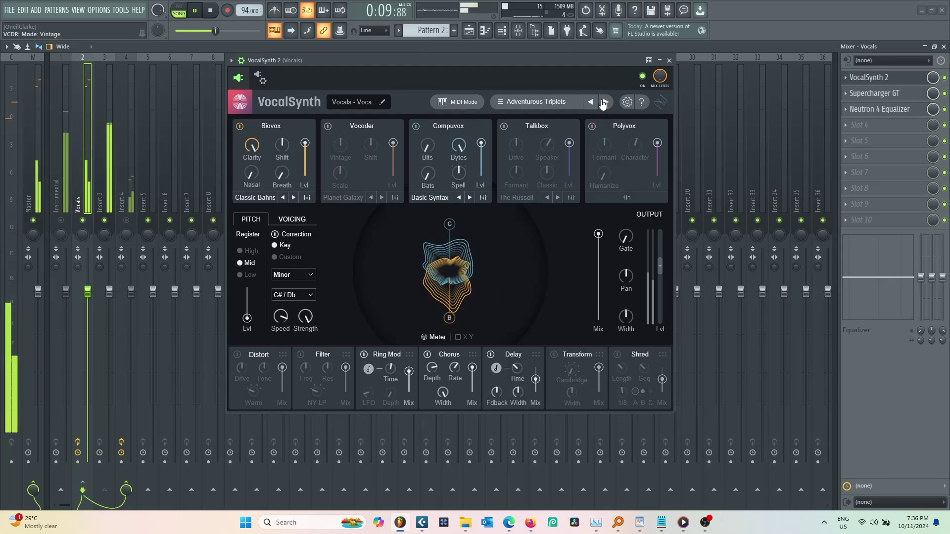
click(604, 102)
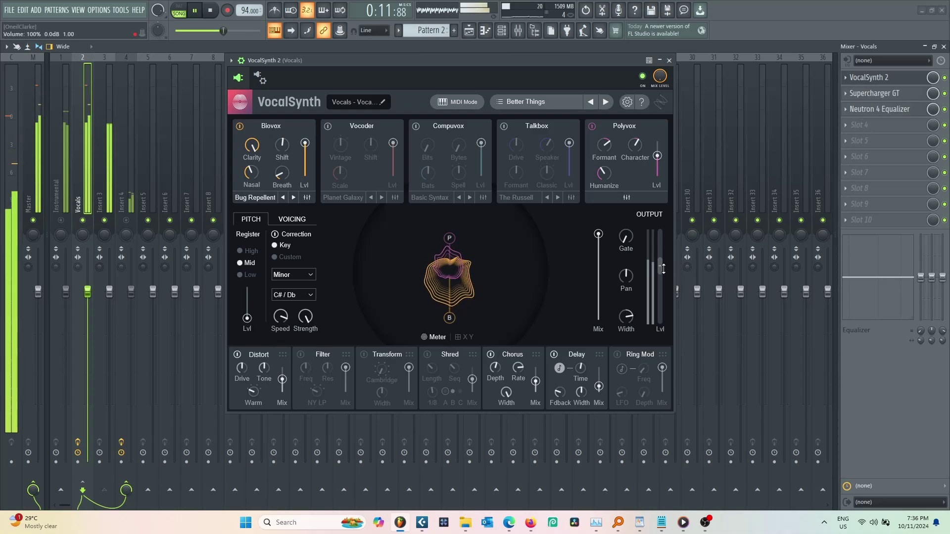
drag(664, 268, 666, 280)
Step: Audition the presets from Blue Knobs to 8-Bit Mistakes with the instrumental muted
click(605, 102)
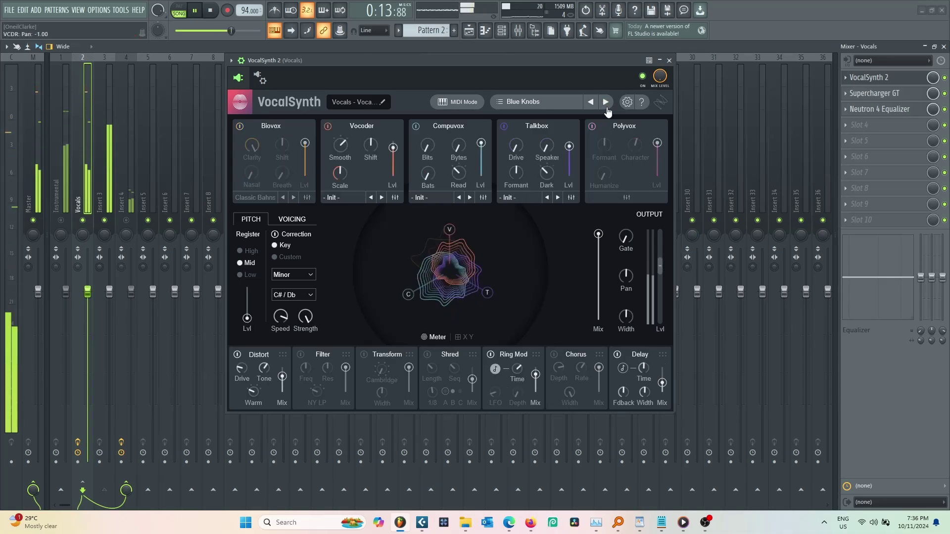
click(606, 101)
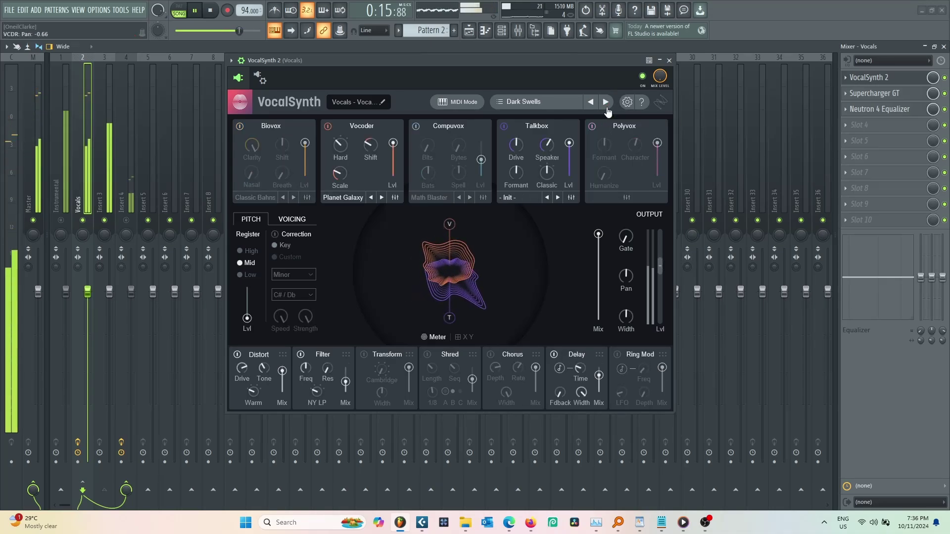
click(606, 105)
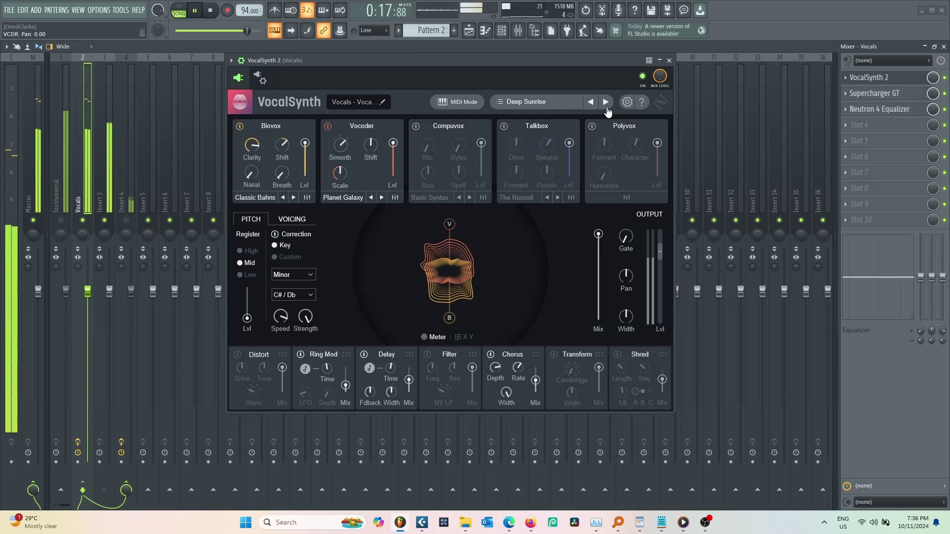
click(605, 102)
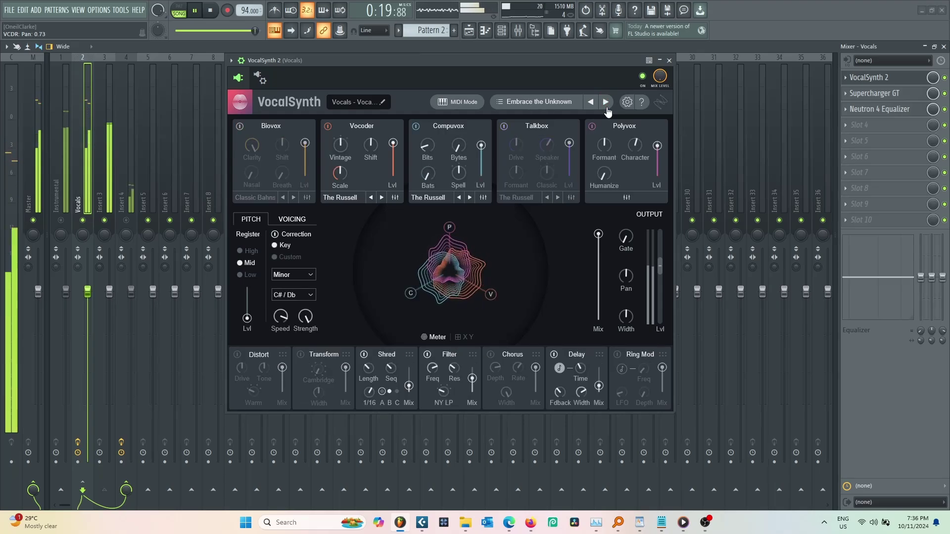
click(606, 102)
click(605, 102)
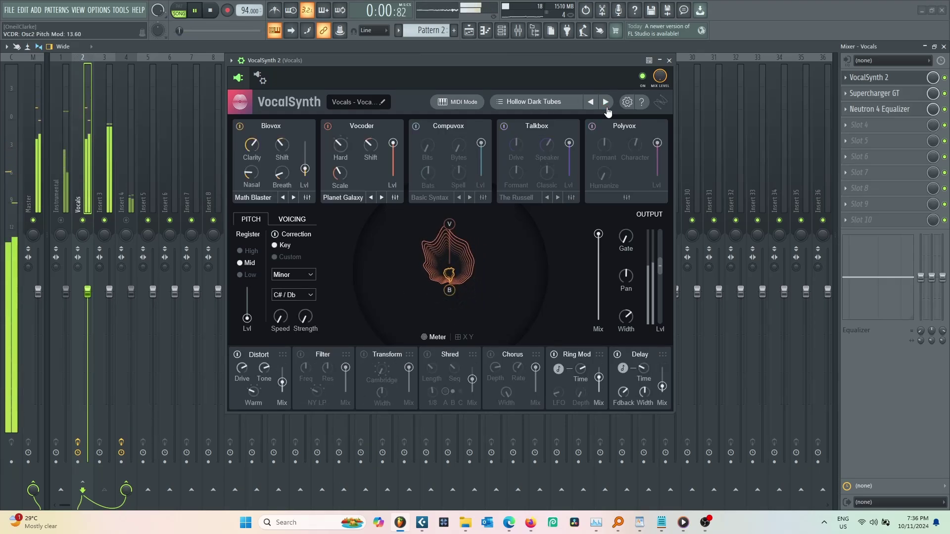
click(606, 102)
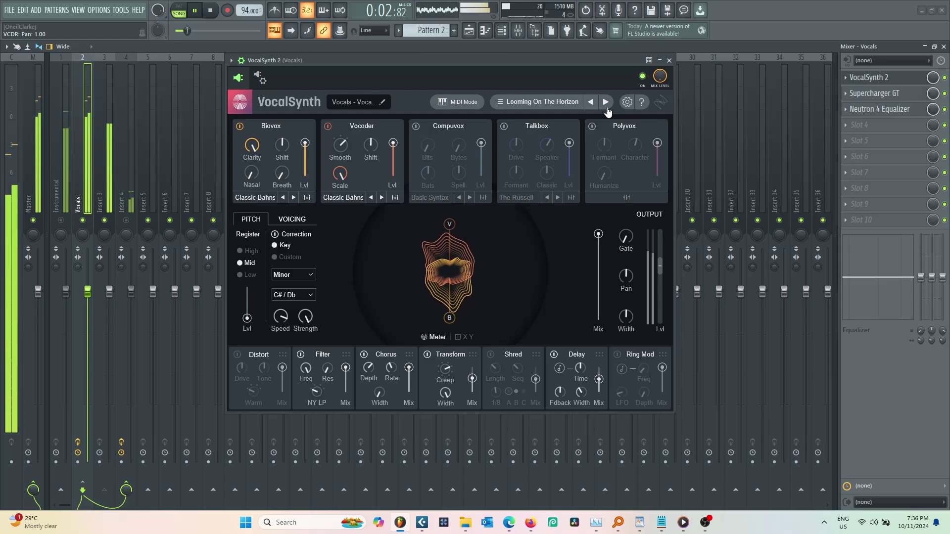
click(605, 102)
click(606, 102)
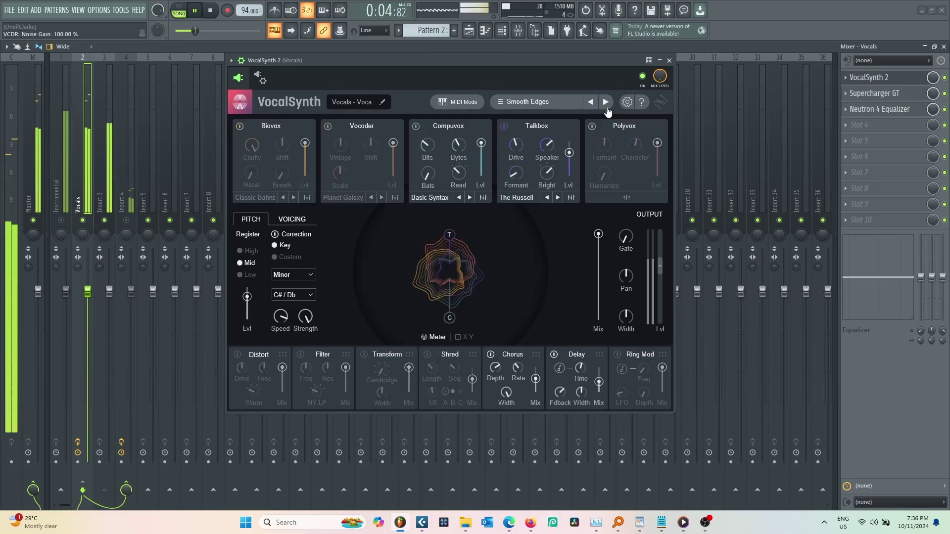
click(606, 102)
click(606, 102)
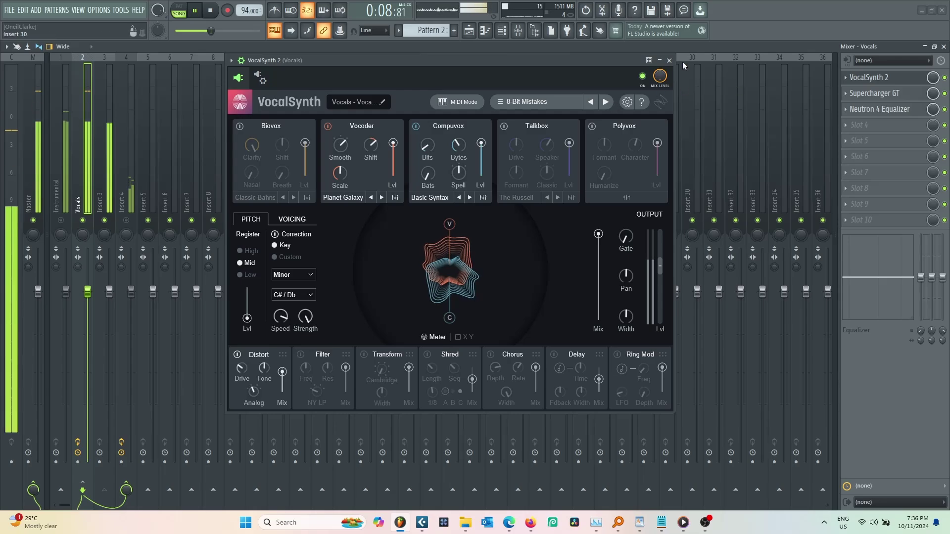
Step: Close the VocalSynth 2 window and replace the plugin on the Vocals track with Waves Tune Real-Time Stereo
click(669, 60)
click(845, 78)
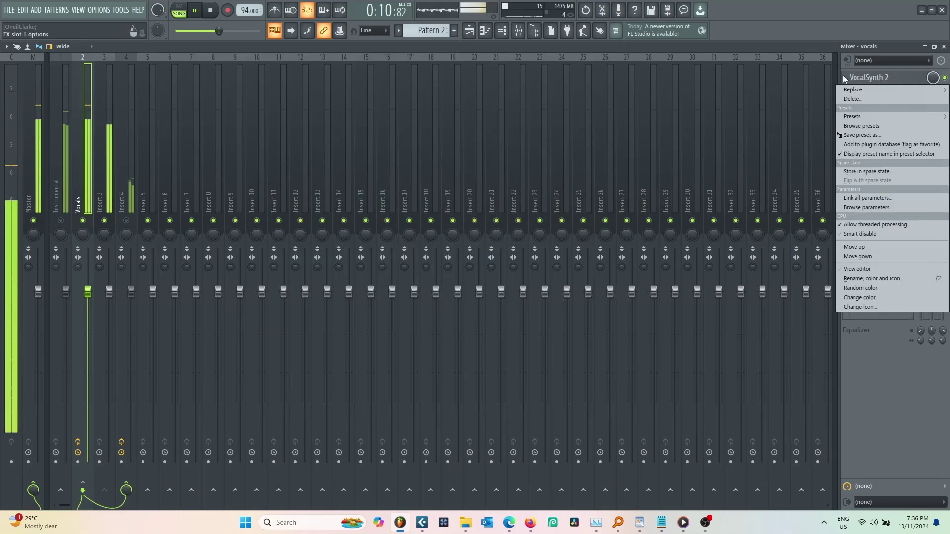
mouse_move(846, 89)
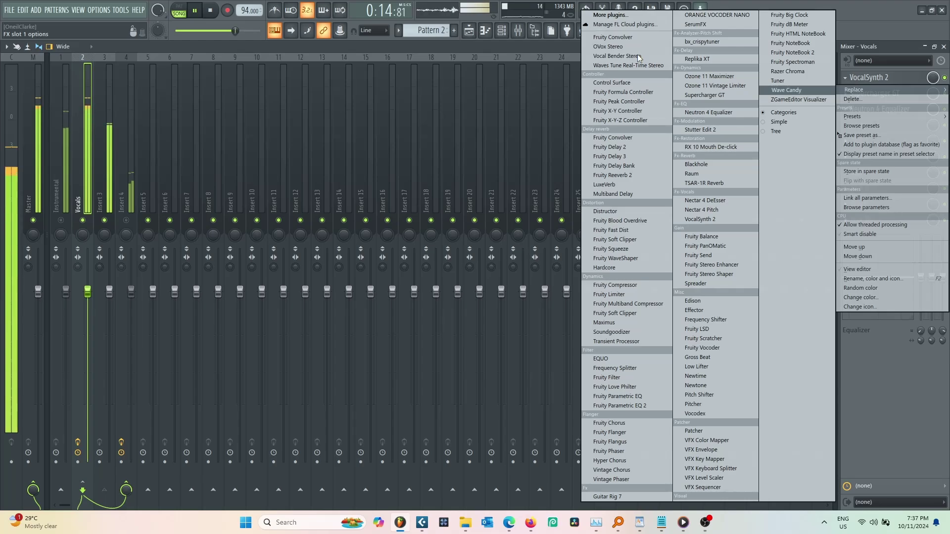
click(625, 64)
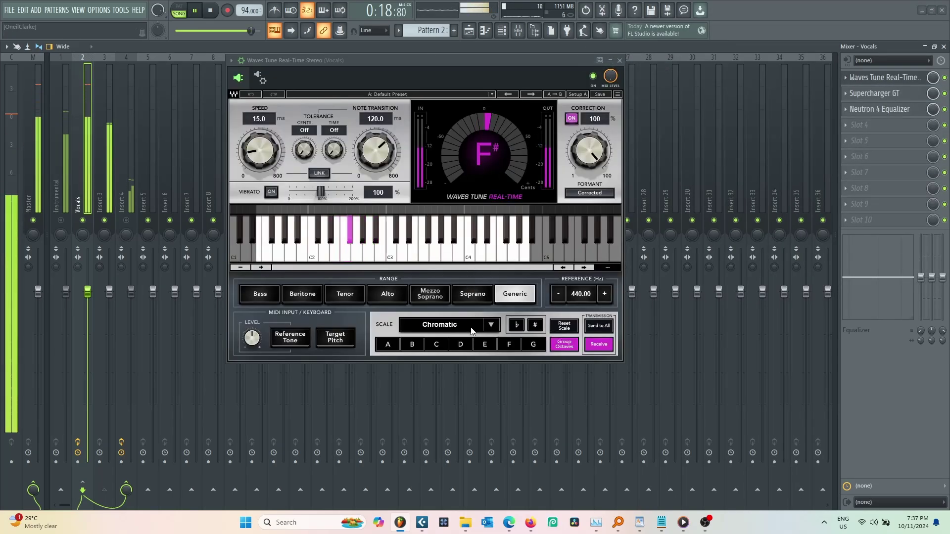
Step: Set the pitch correction scale to D flat Natural Minor
click(460, 345)
click(516, 325)
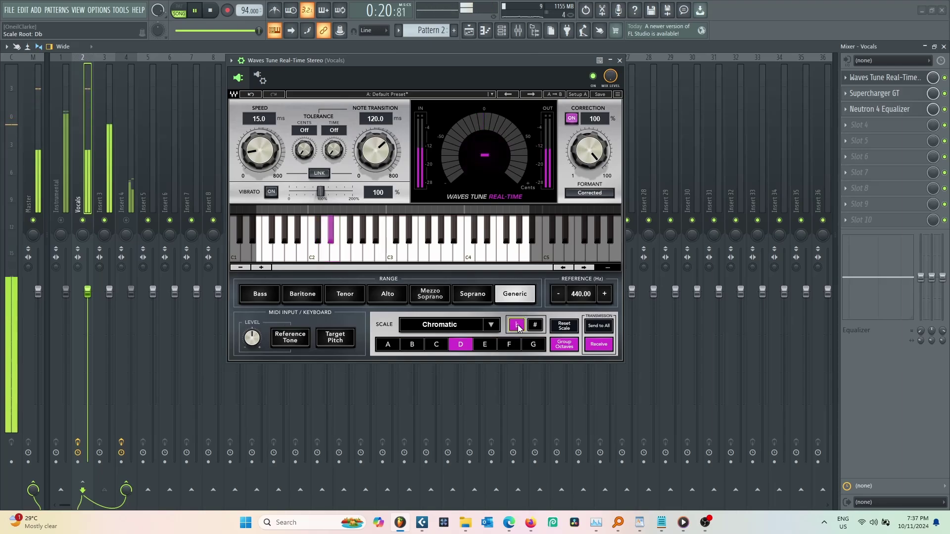
click(492, 325)
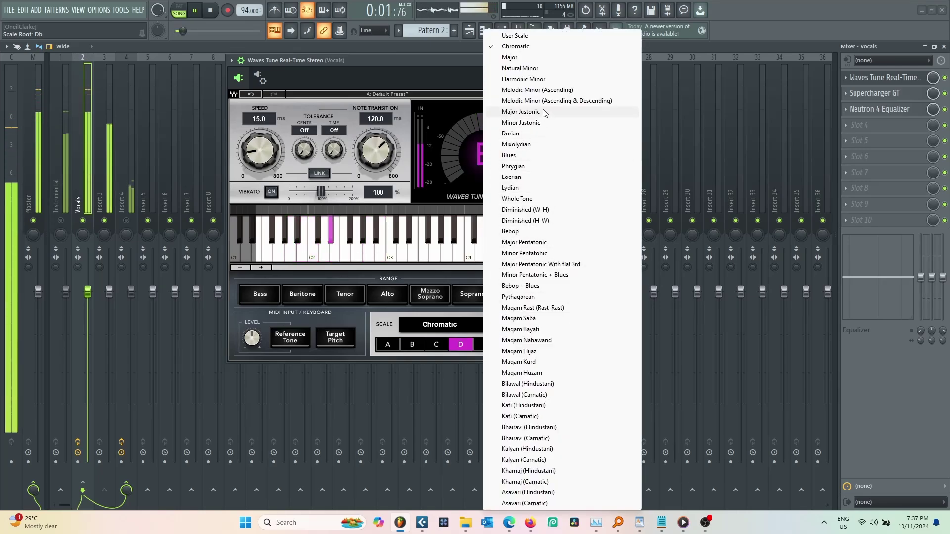
click(512, 69)
Step: Set the correction speed and note transition to 0.1 ms each, and stop playback after listening
drag(235, 142, 278, 151)
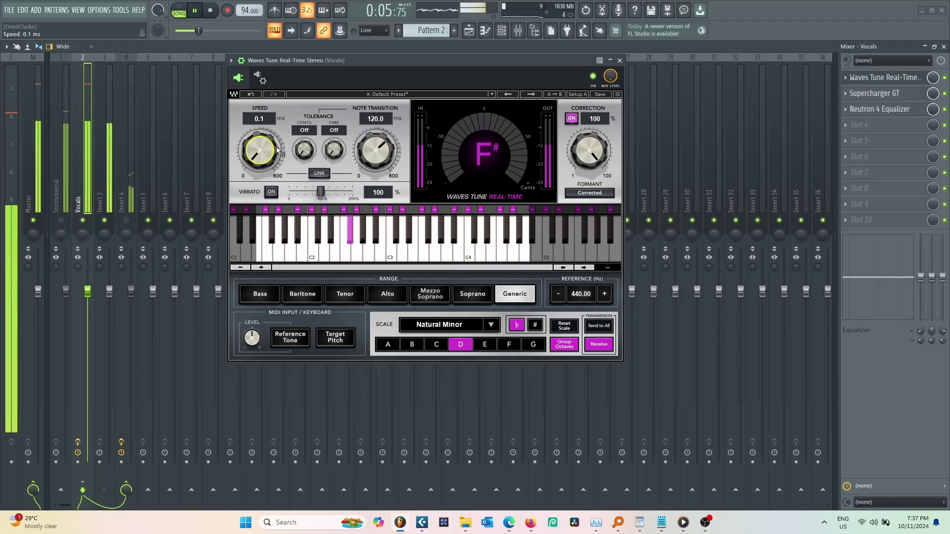
drag(376, 152, 376, 151)
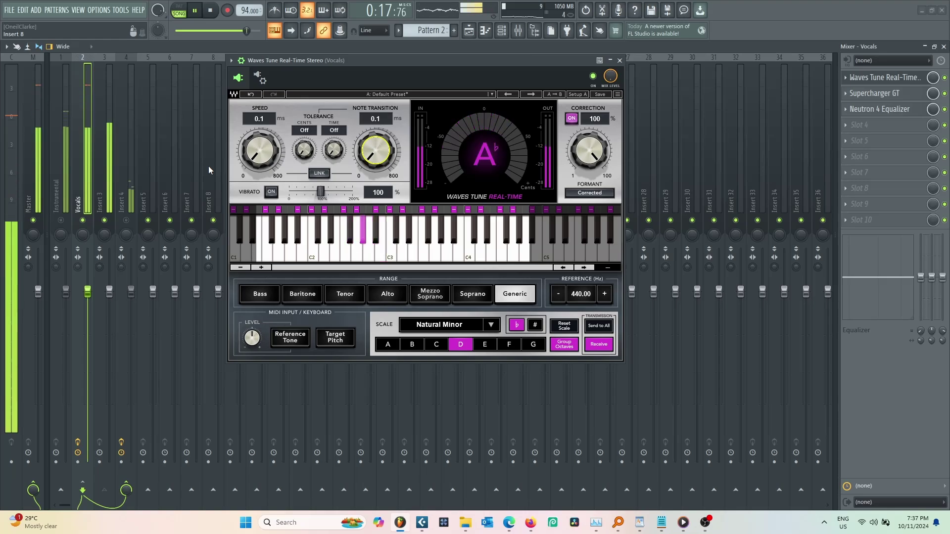
key(space)
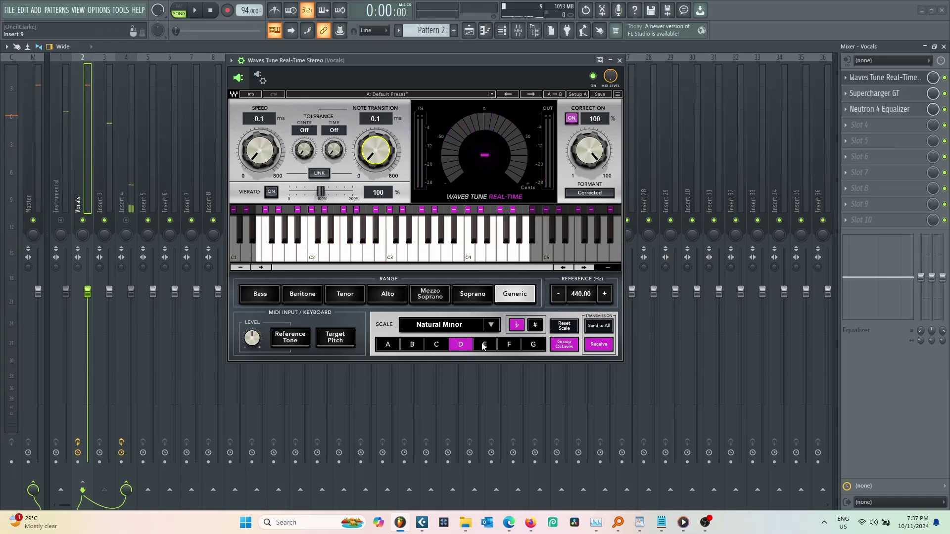
Step: Set the pitch correction scale root to E flat and enable Target Pitch during playback, and close the Waves Tune Real-Time window
click(484, 345)
key(space)
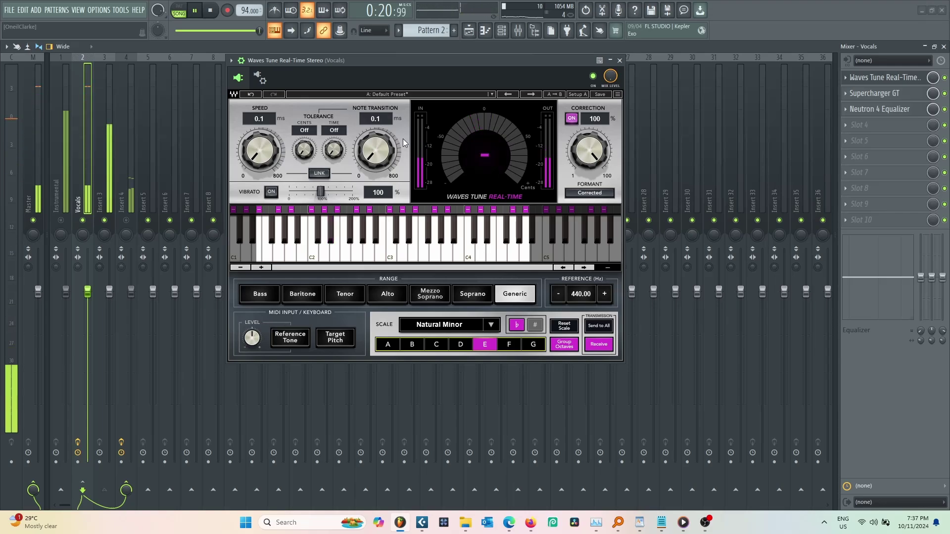
click(260, 78)
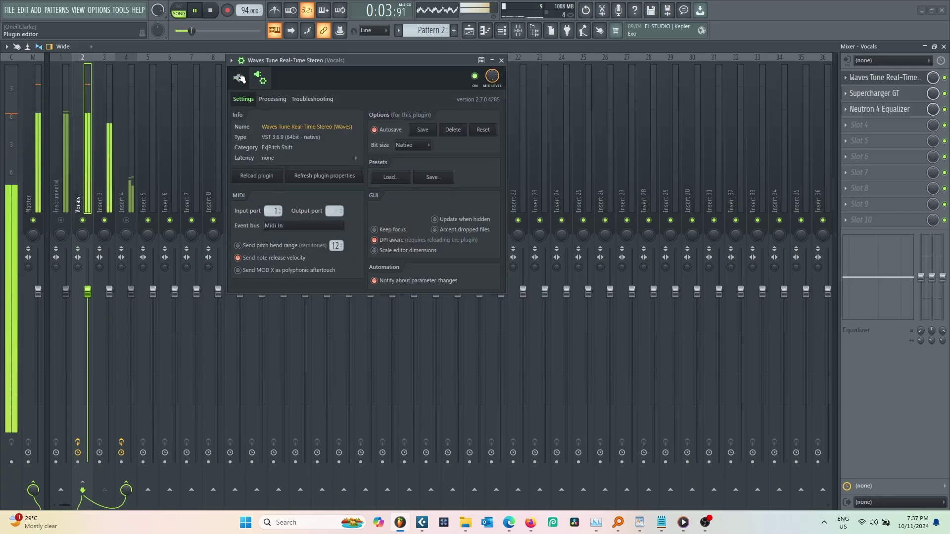
click(238, 77)
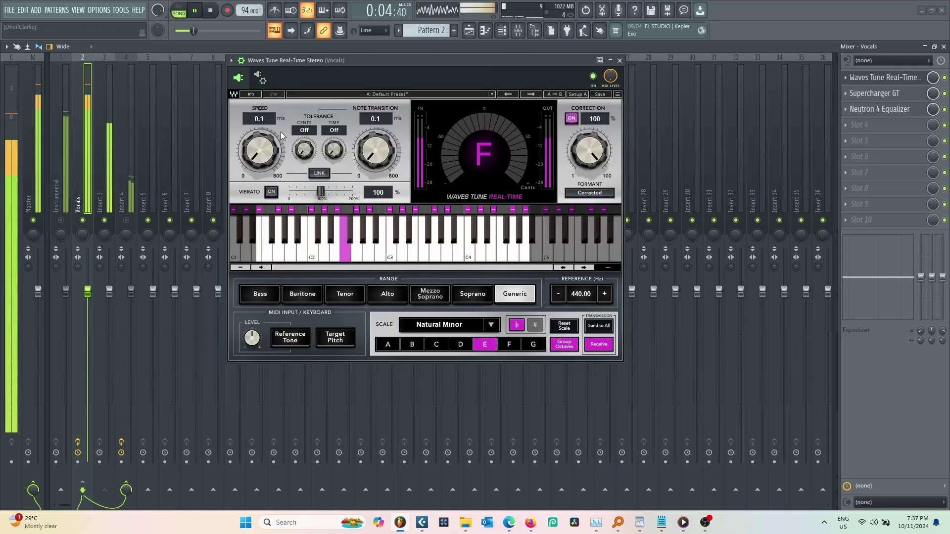
click(336, 340)
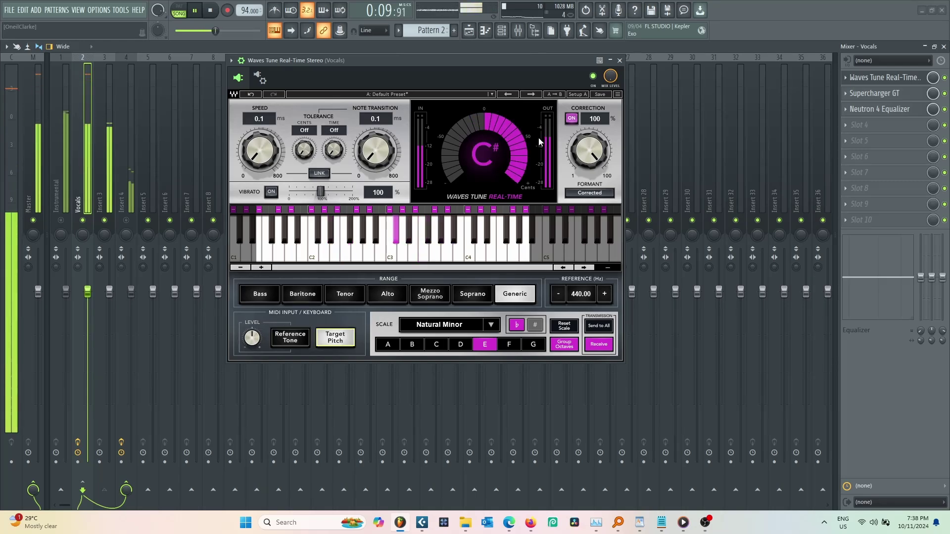
click(619, 60)
Step: Try the Serum notes of Pattern 2 one octave lower during playback, and undo the transposition
click(485, 30)
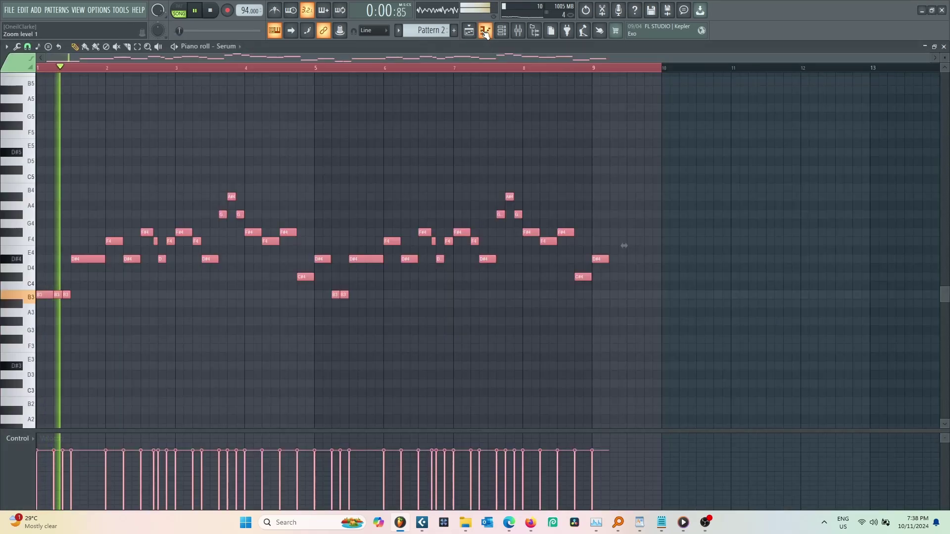
key(ctrl+Down)
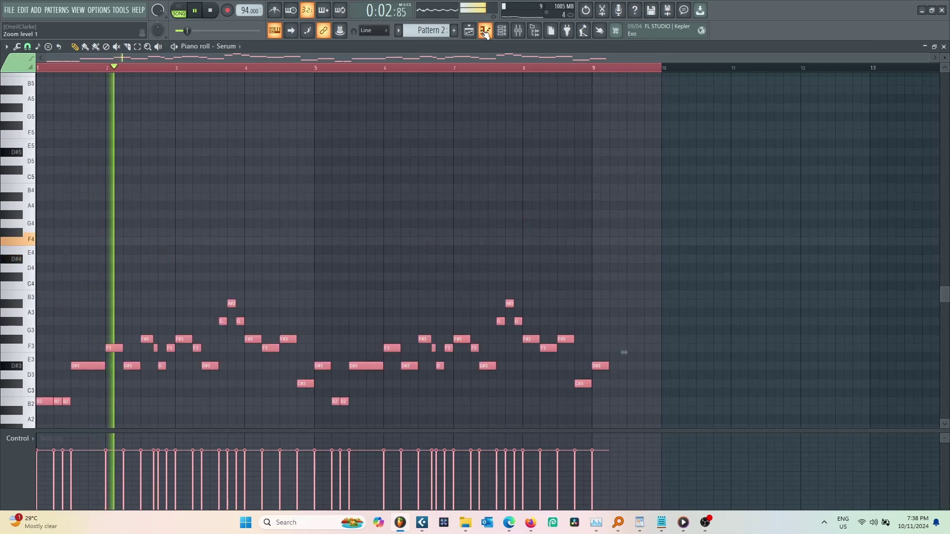
key(space)
key(space)
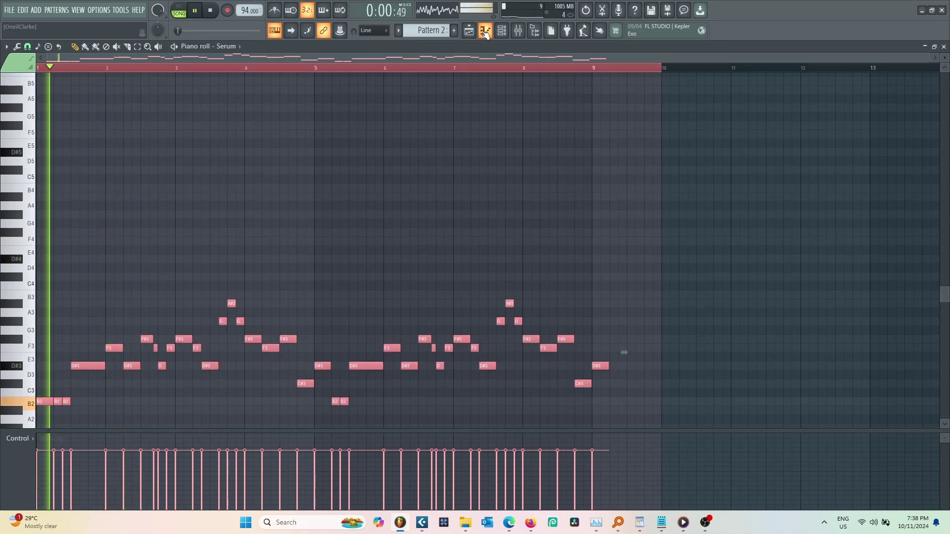
key(space)
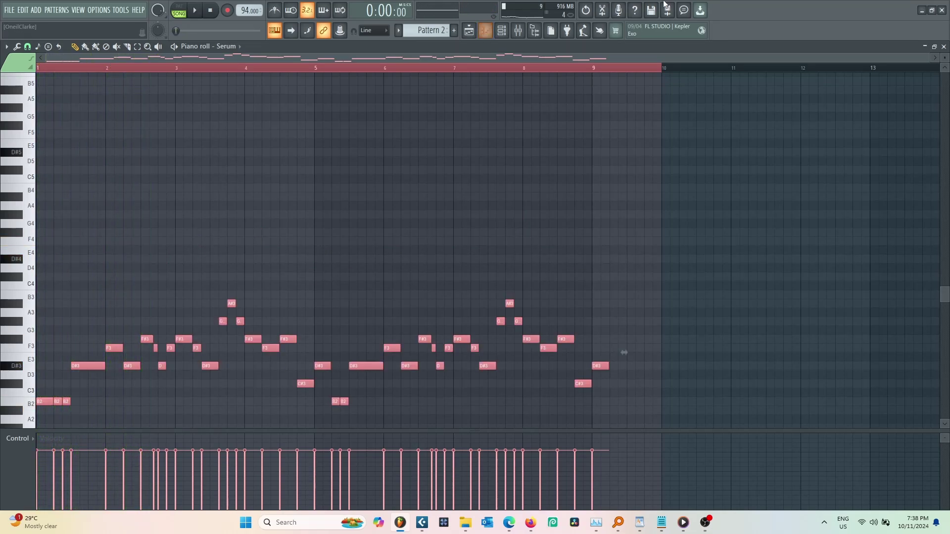
key(ctrl+z)
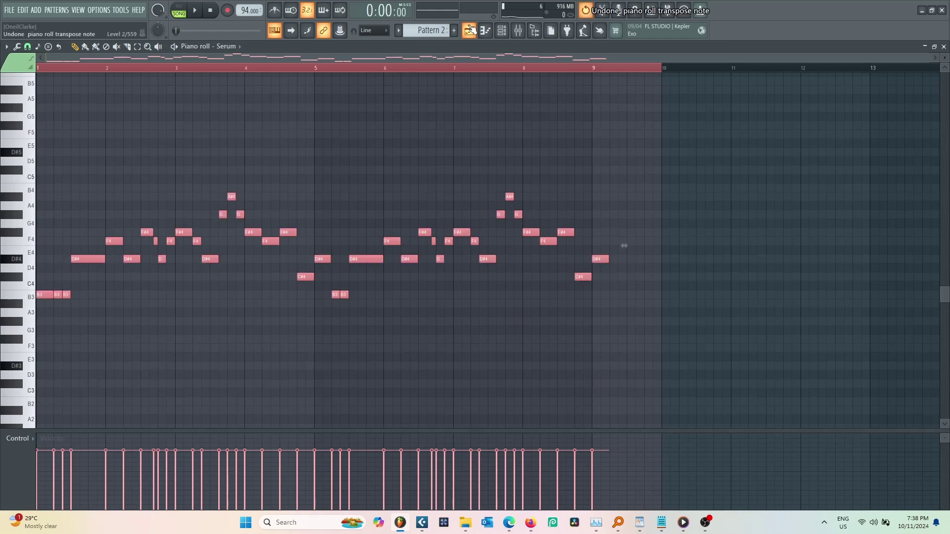
Step: Open the Carrier Midi pattern from the playlist, transpose all its notes down one octave, and play the song
click(470, 31)
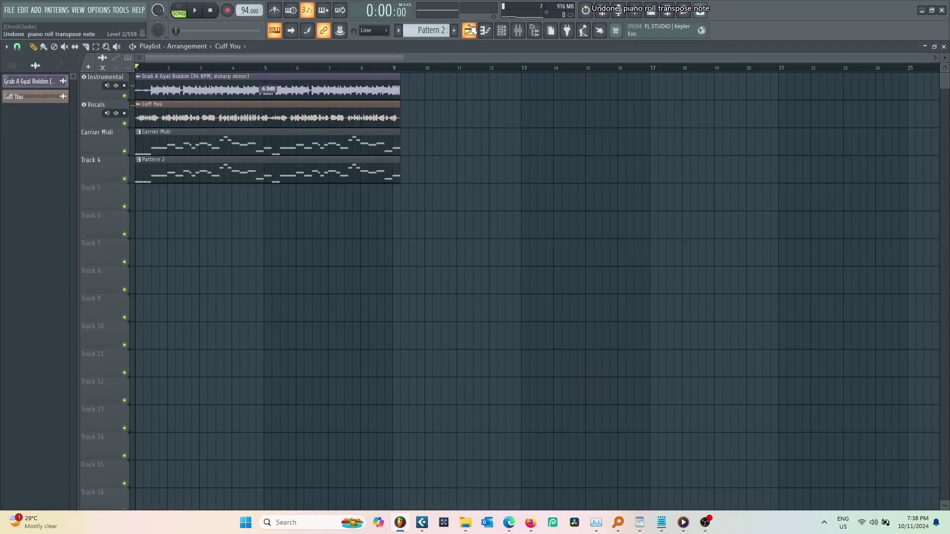
double_click(168, 145)
key(ctrl+a)
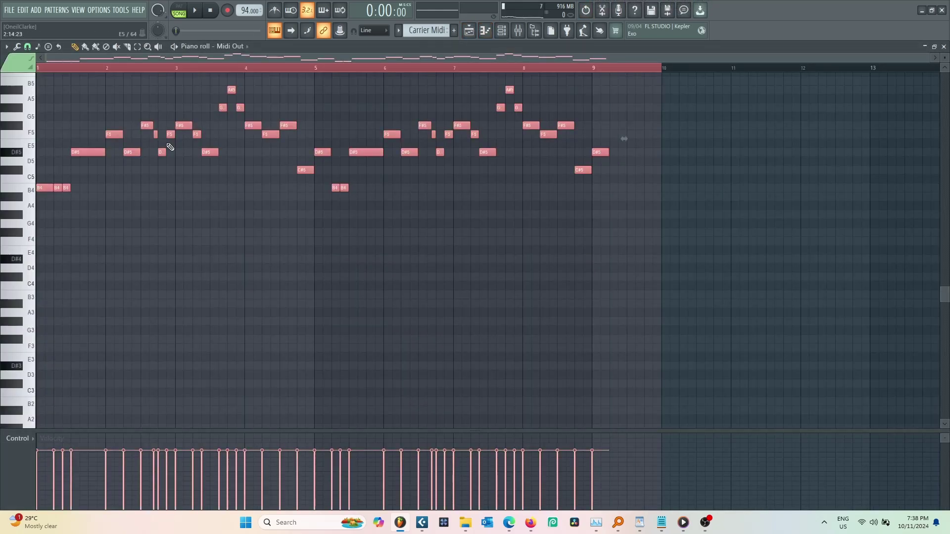
key(ctrl+Down)
key(space)
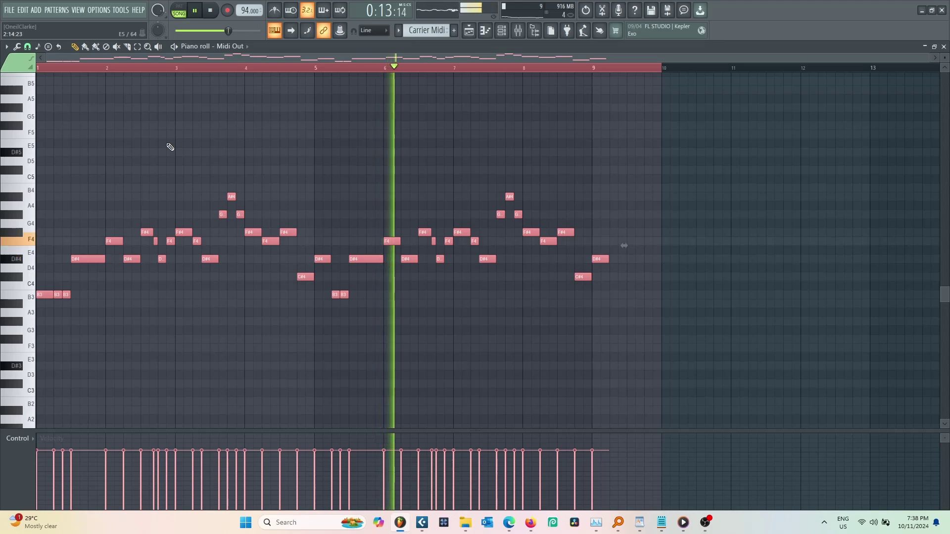
Step: Audition the Carrier Midi notes two octaves higher and one octave higher, and return them to the B3 octave
key(ctrl+Up)
key(ctrl+Up)
key(space)
key(space)
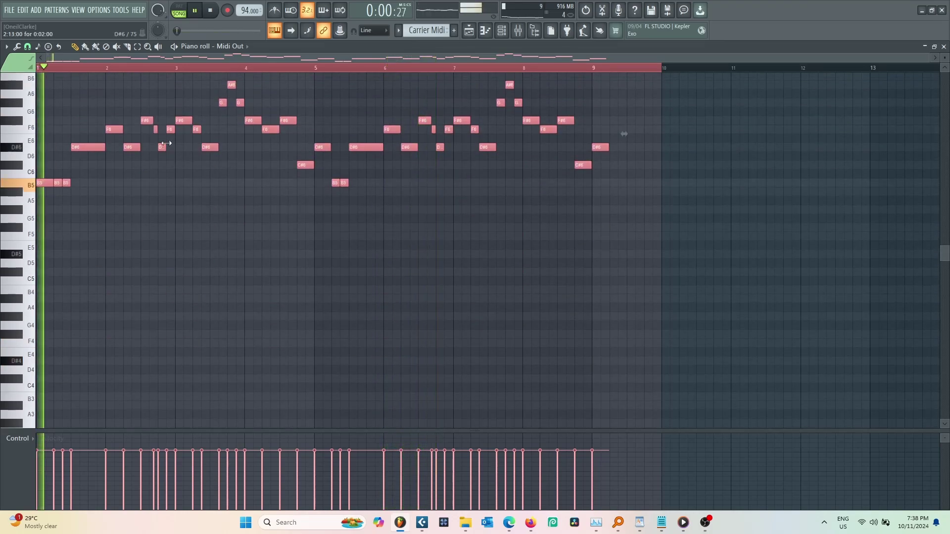
key(ctrl+Down)
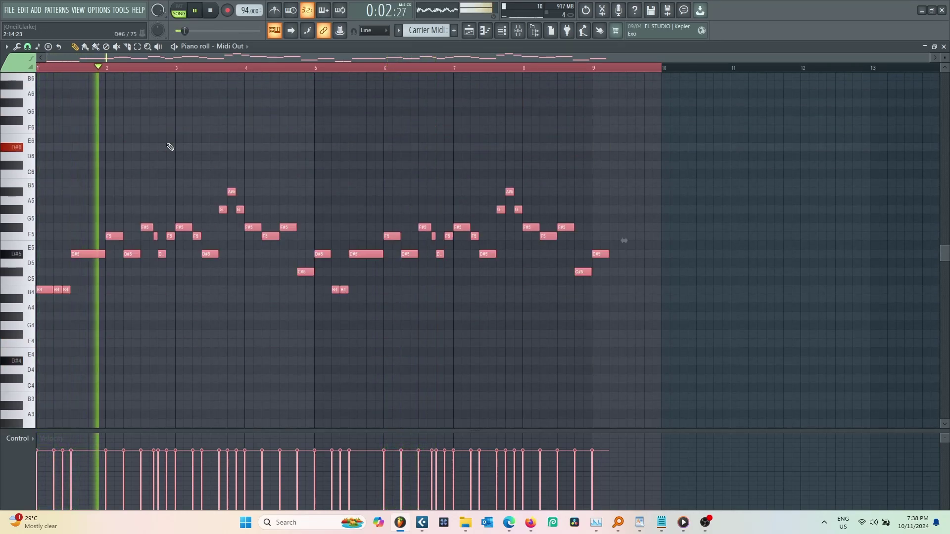
key(space)
key(space)
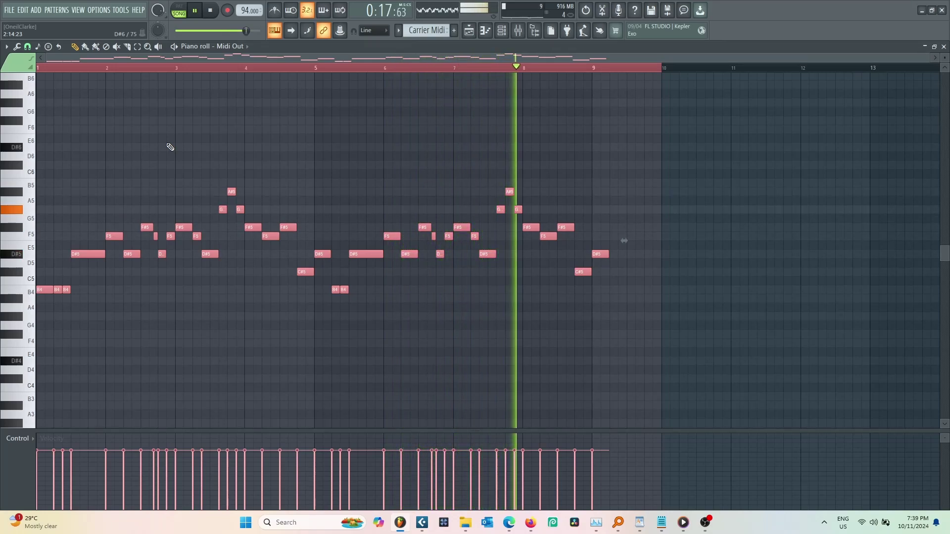
key(ctrl+Down)
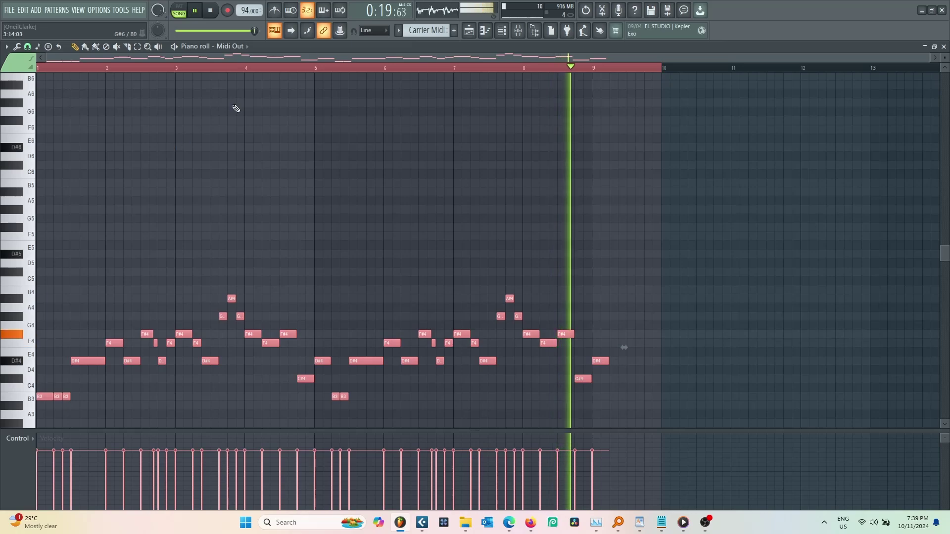
Step: Stop playback, unmute the Instrumental track in the mixer, and reselect the Vocals track
click(518, 31)
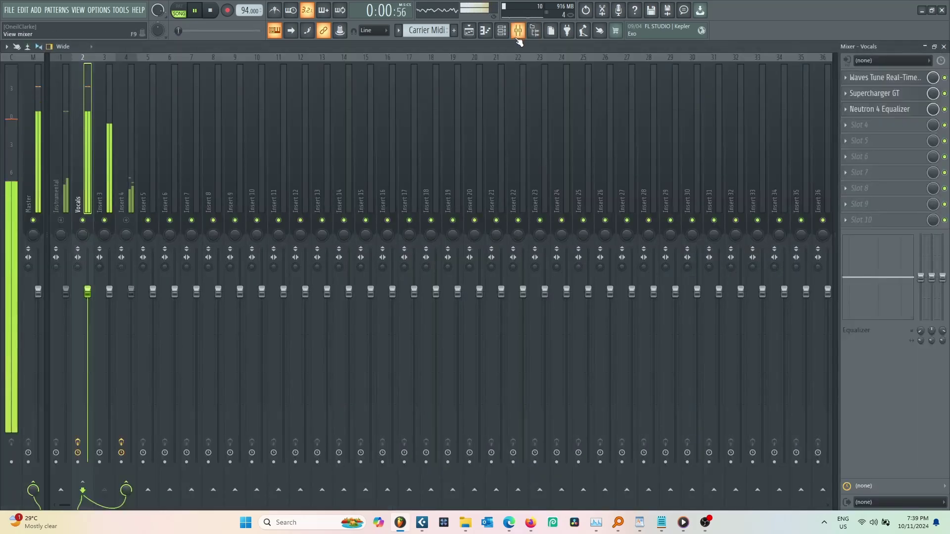
key(space)
click(518, 38)
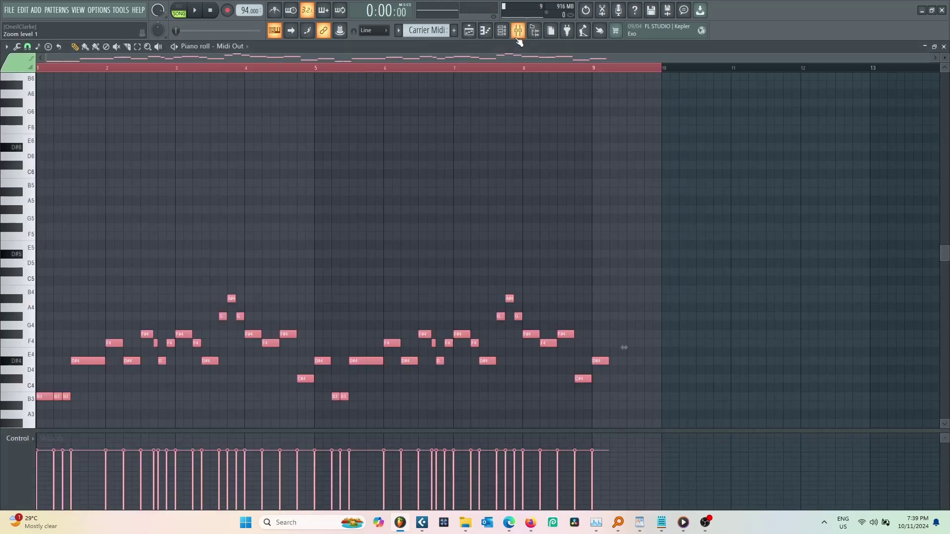
click(520, 31)
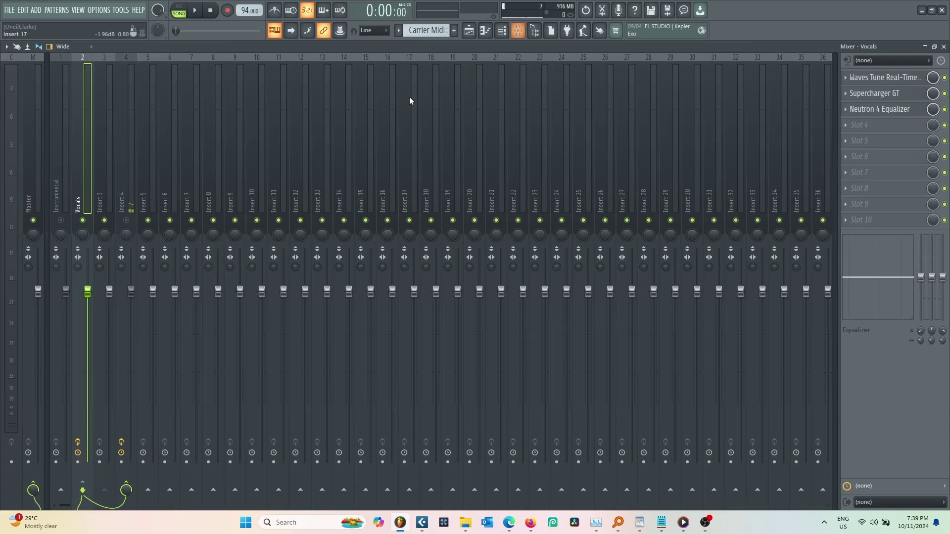
click(64, 213)
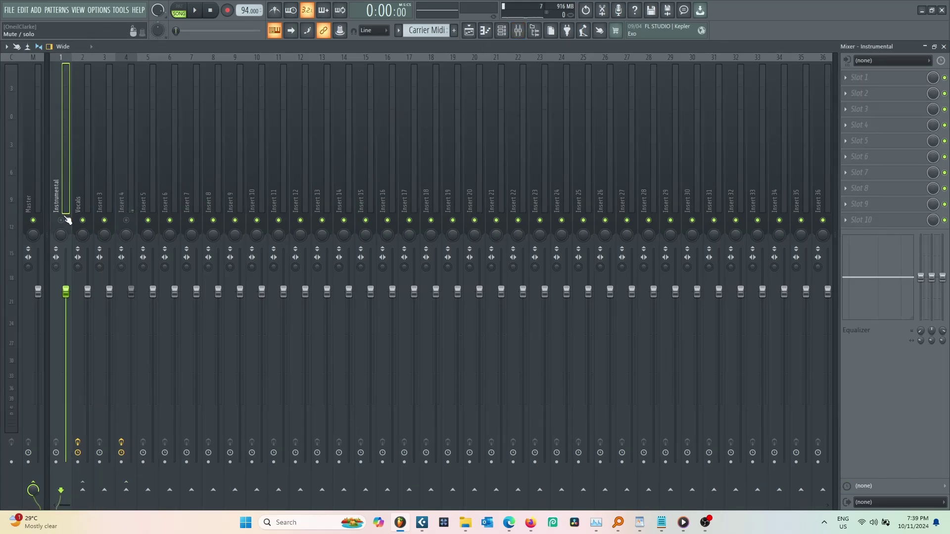
click(87, 200)
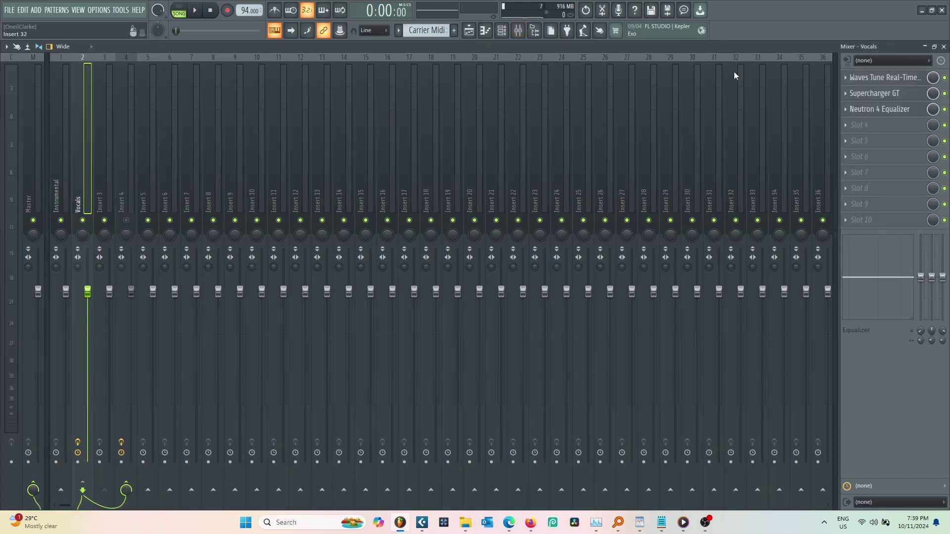
click(845, 77)
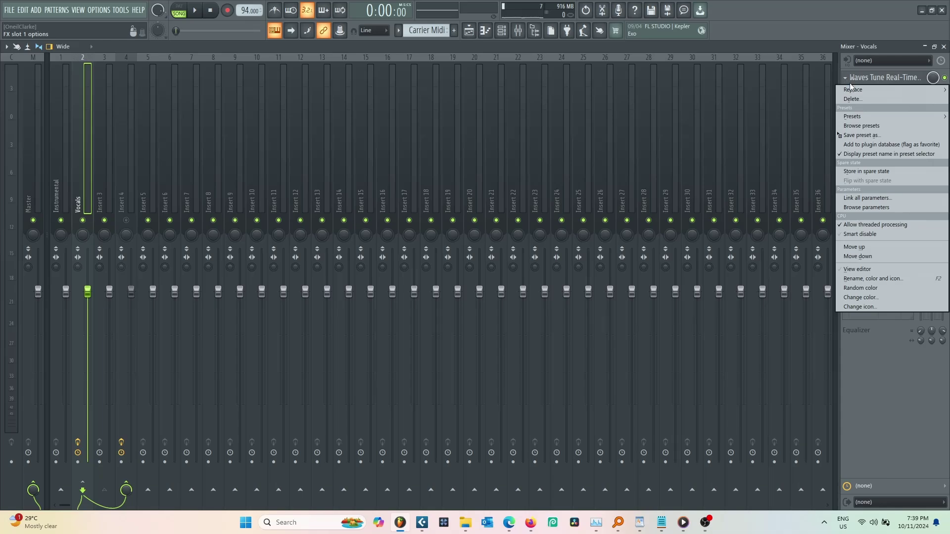
mouse_move(851, 90)
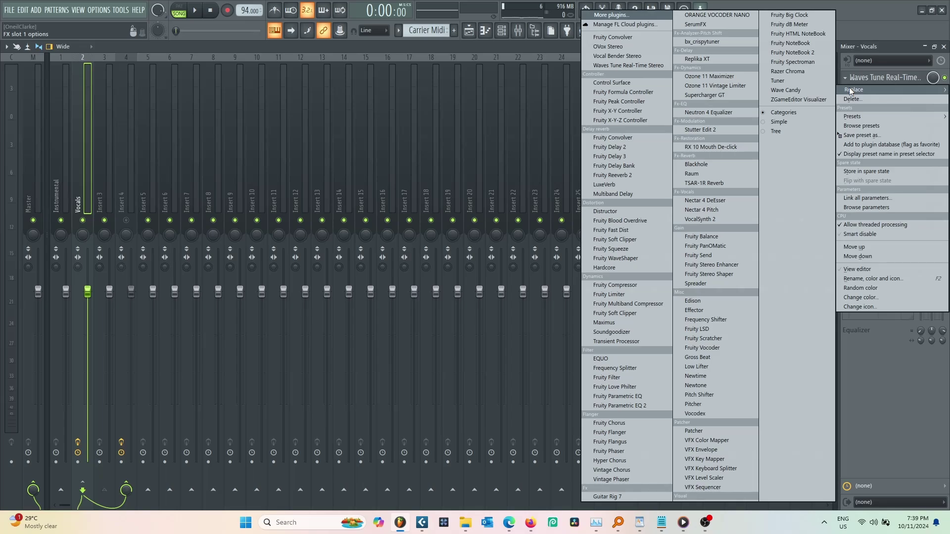
click(896, 78)
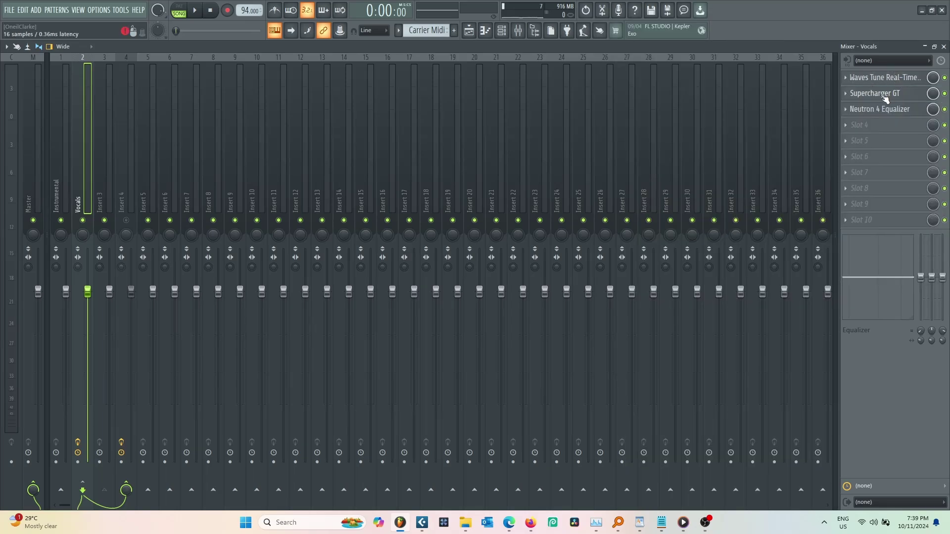
Step: Open Supercharger GT on the Vocals track and unmute Insert 4 while the song plays
click(885, 95)
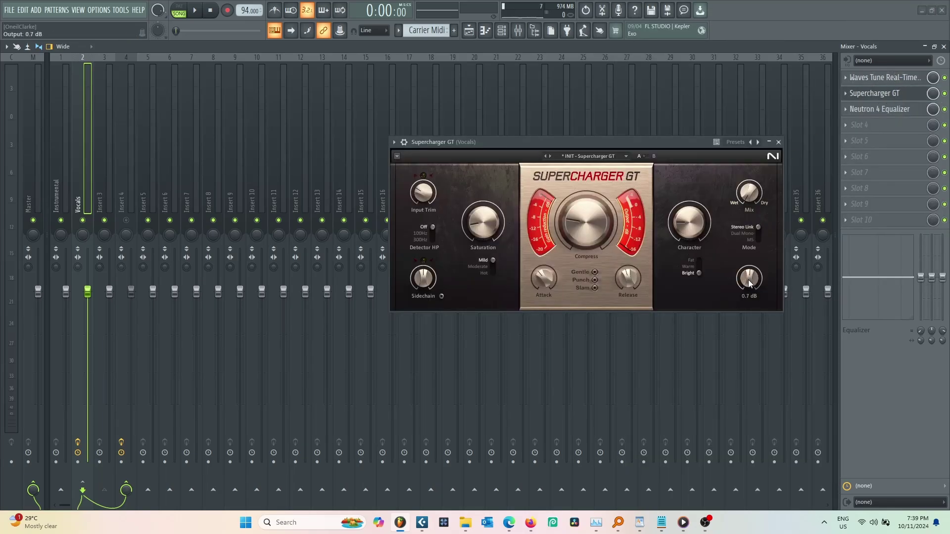
key(space)
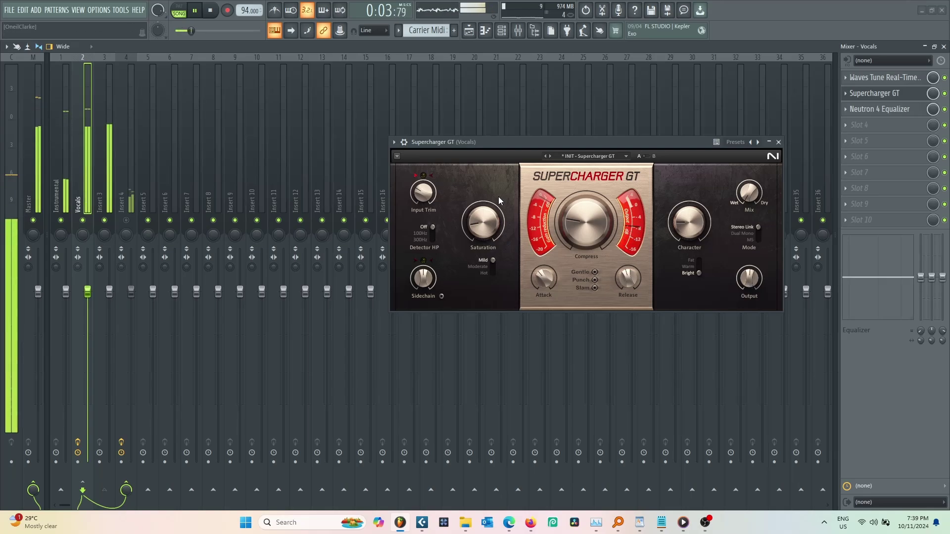
click(128, 220)
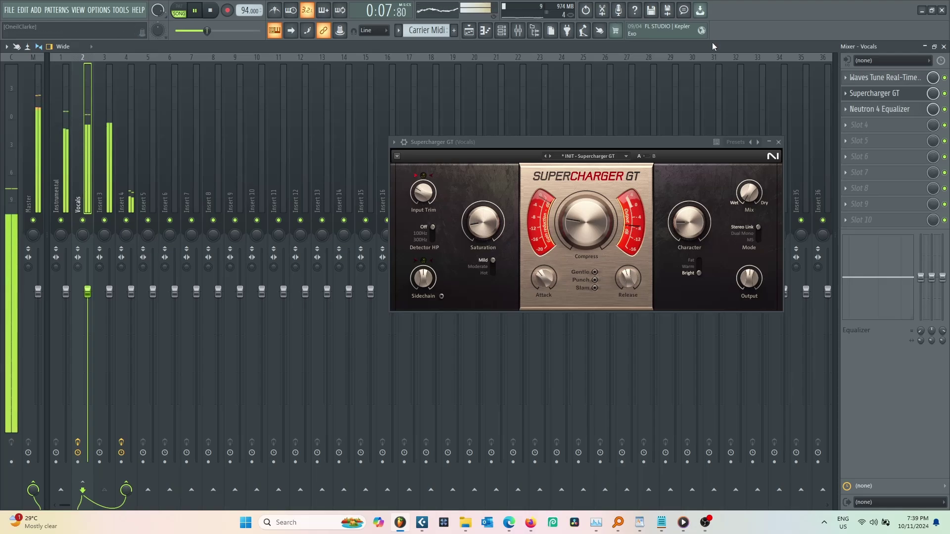
Step: Check Waves Tune Real-Time during playback, close both plugin windows, and mute the Instrumental track before stopping playback
click(881, 78)
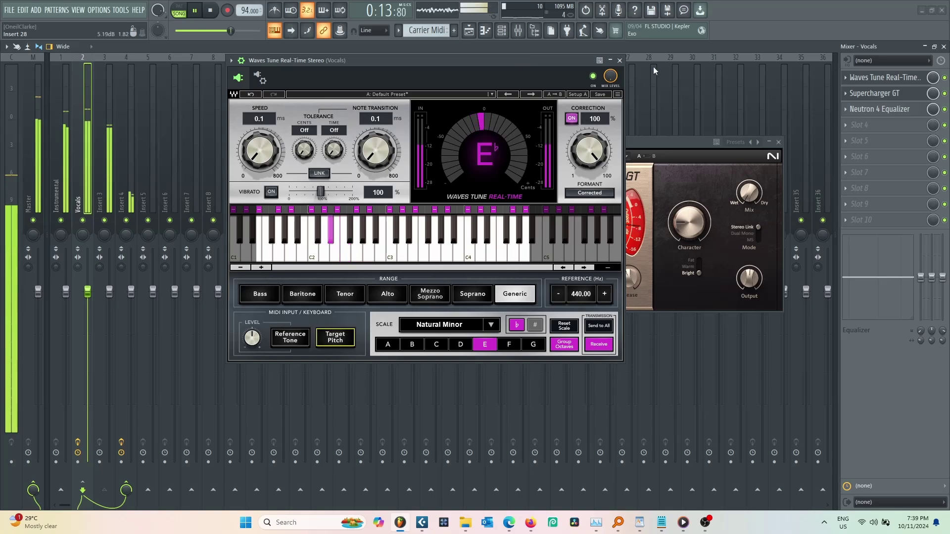
click(619, 60)
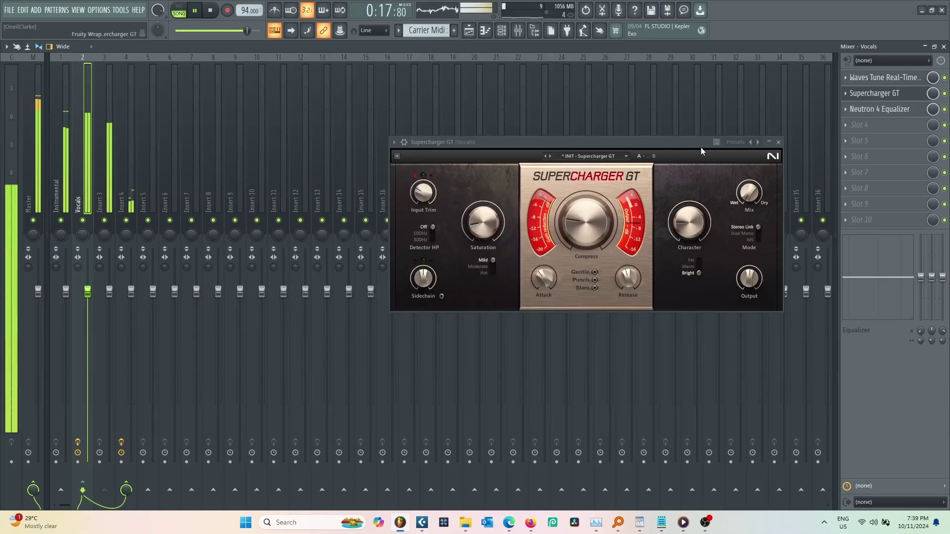
click(778, 142)
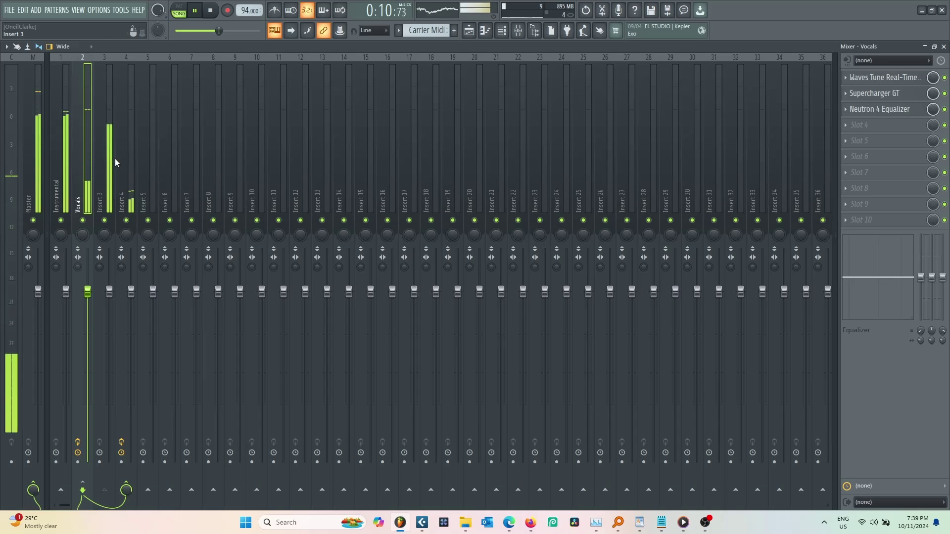
click(61, 220)
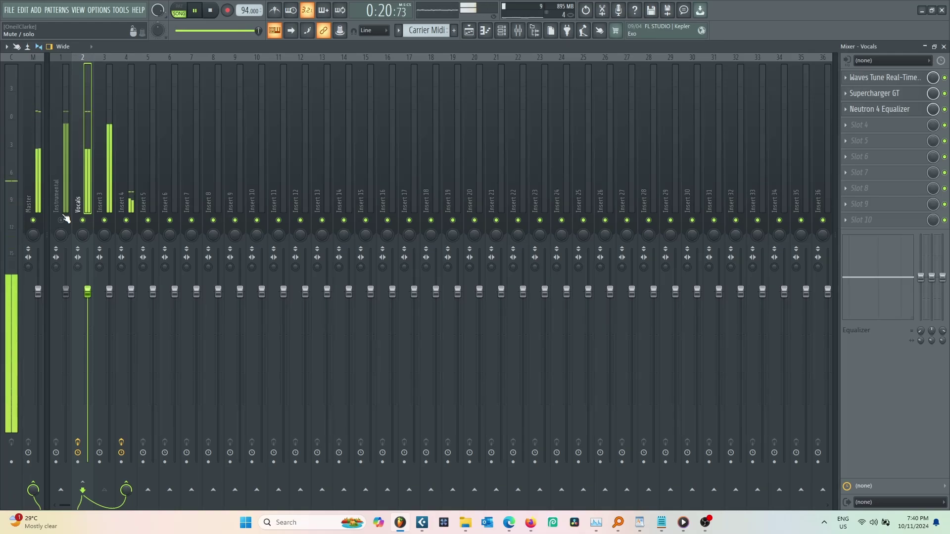
key(space)
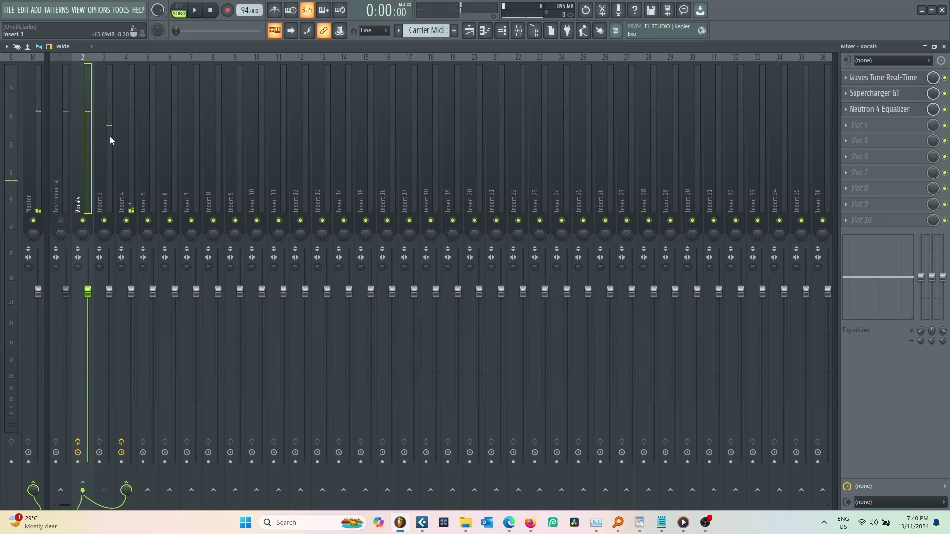